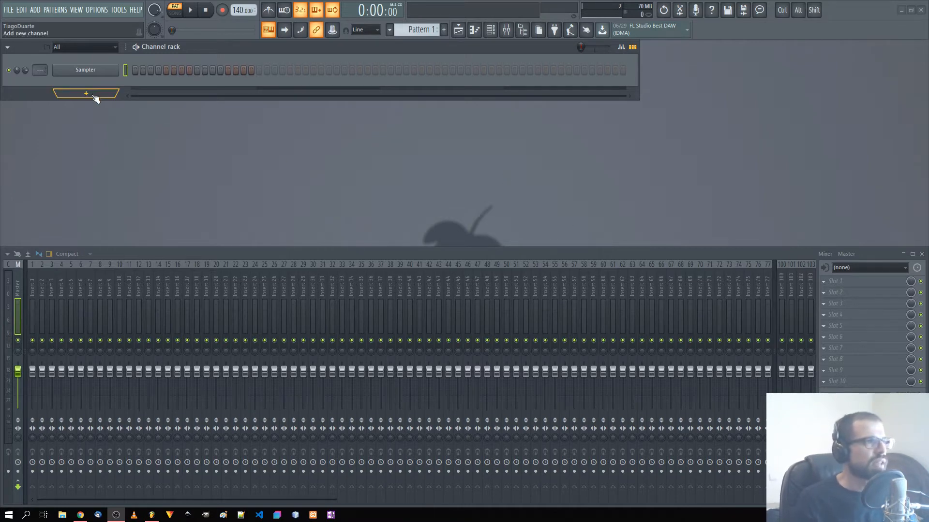
Set the project tempo to 154 BPM and add a Loom synth channel from the Air plugins
left_click_drag(241, 10, 241, 4)
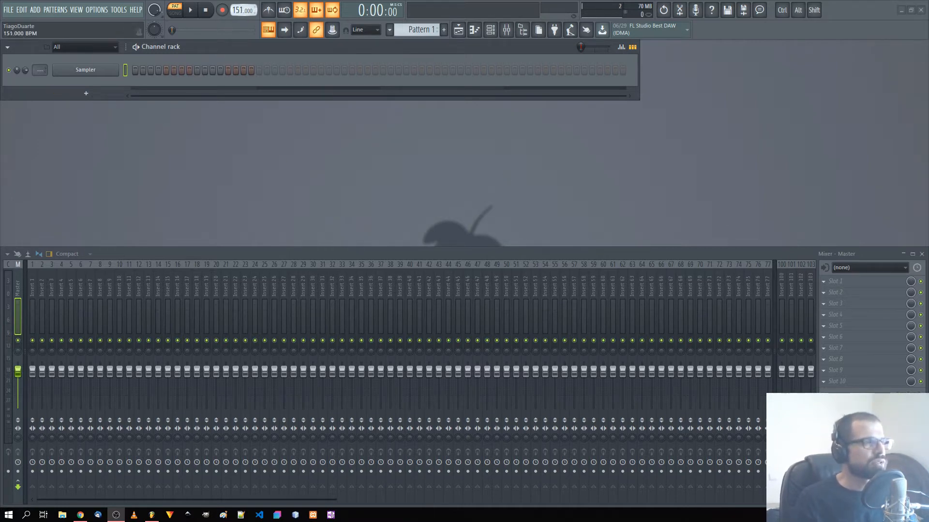
left_click(86, 92)
mouse_move(93, 126)
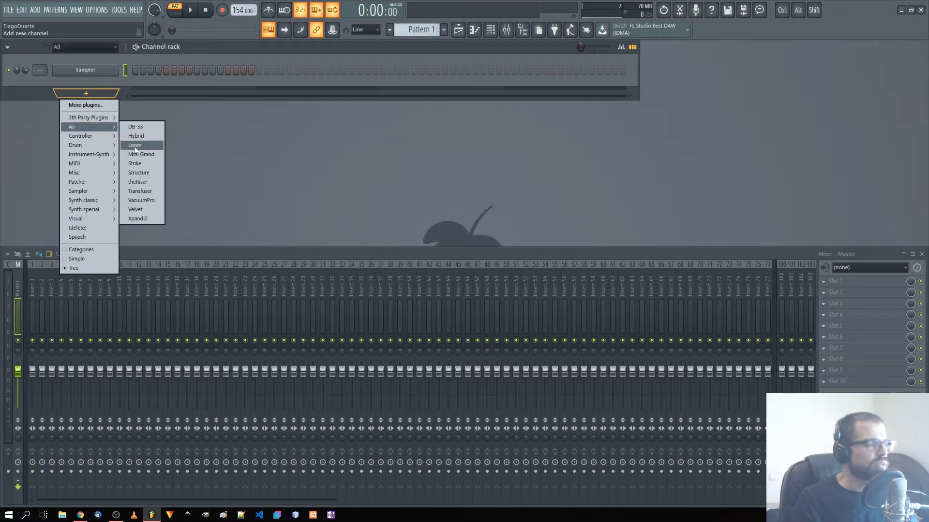
left_click(135, 146)
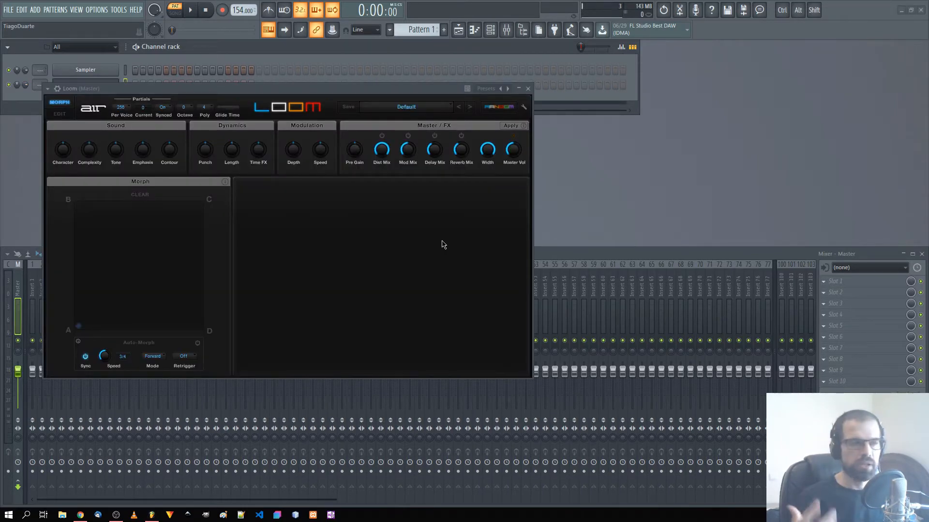
left_click_drag(386, 89, 602, 147)
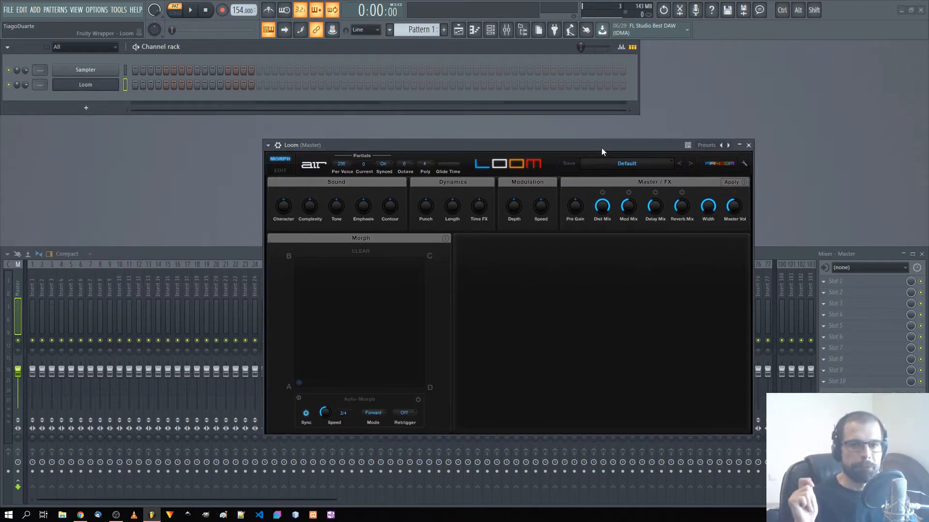
Load the Wicked preset from Loom's 03 Basses category
left_click(629, 165)
mouse_move(604, 197)
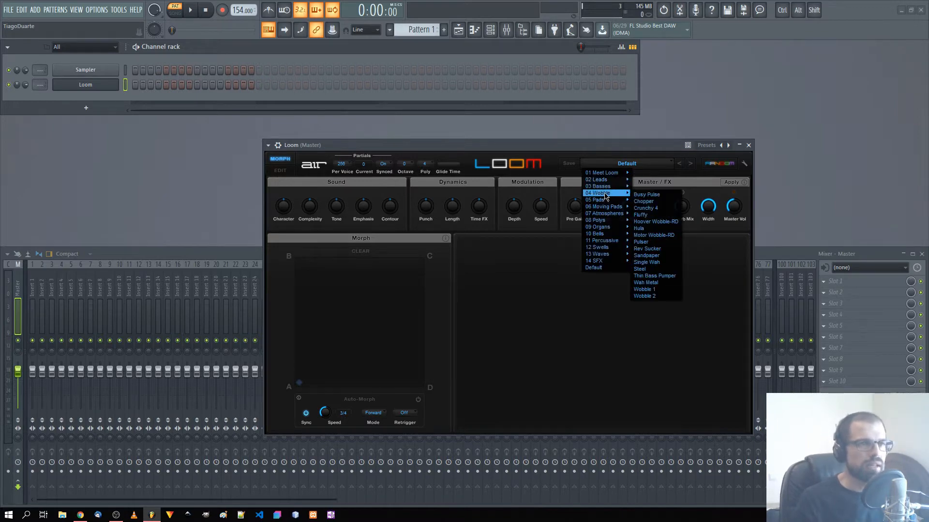
mouse_move(603, 218)
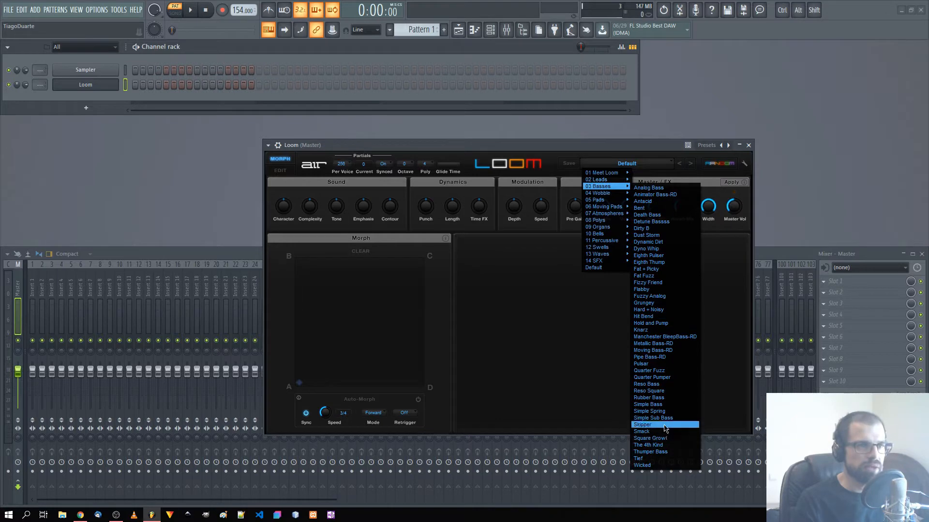
left_click(648, 465)
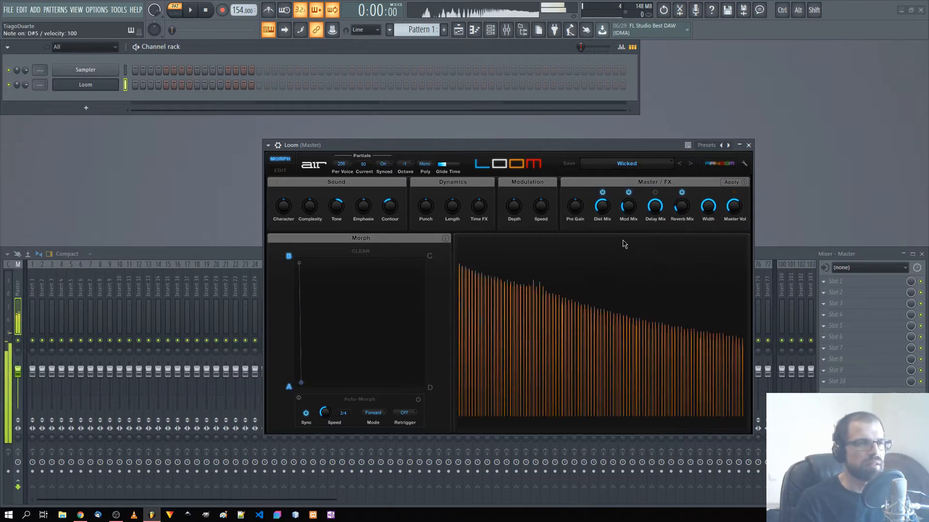
Set the typing keyboard's base note to C3 and play a low note on the Wicked preset
right_click(269, 31)
right_click(268, 26)
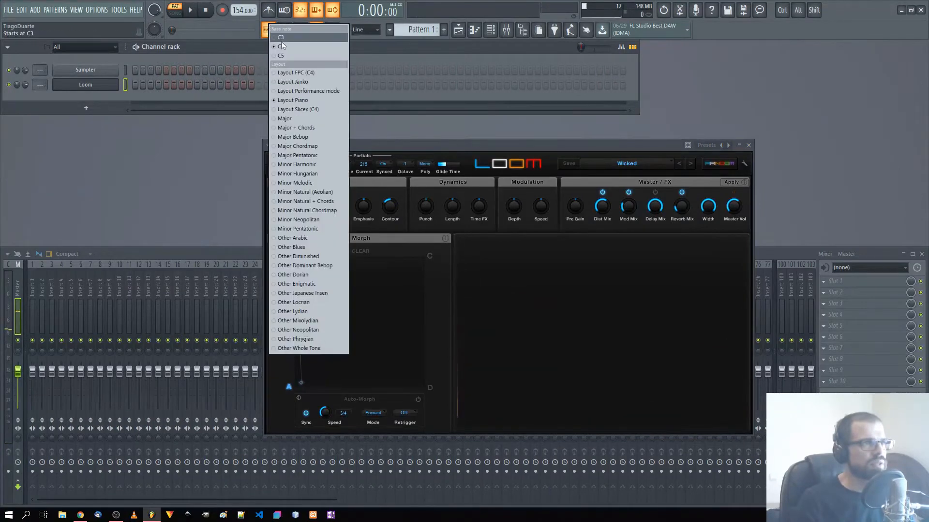
left_click(282, 40)
key("d")
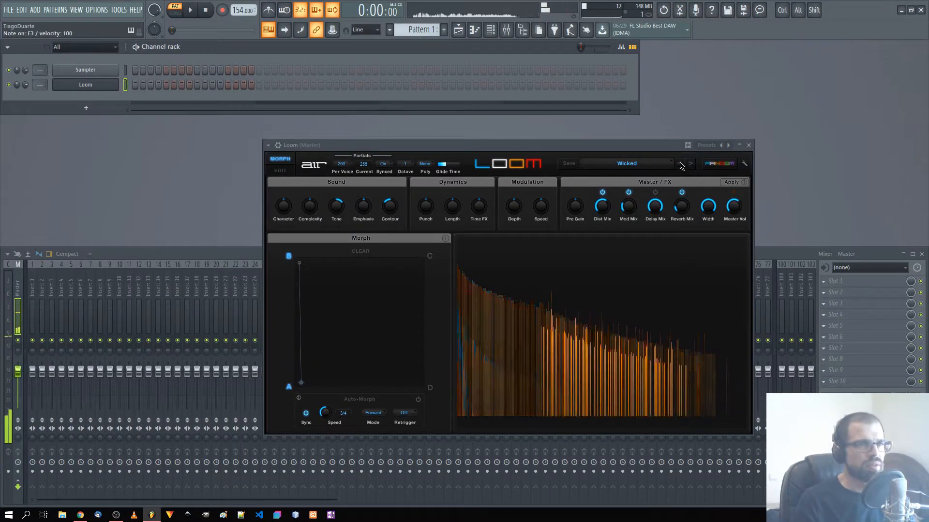
Step back through Loom's bass presets and audition Tief and Thumper Bass with a few notes
left_click(680, 164)
key("z")
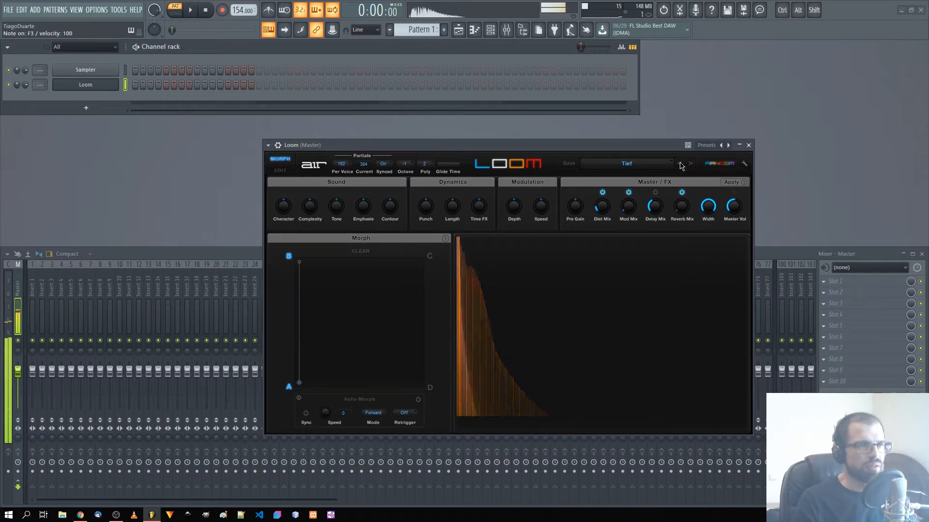
key("q")
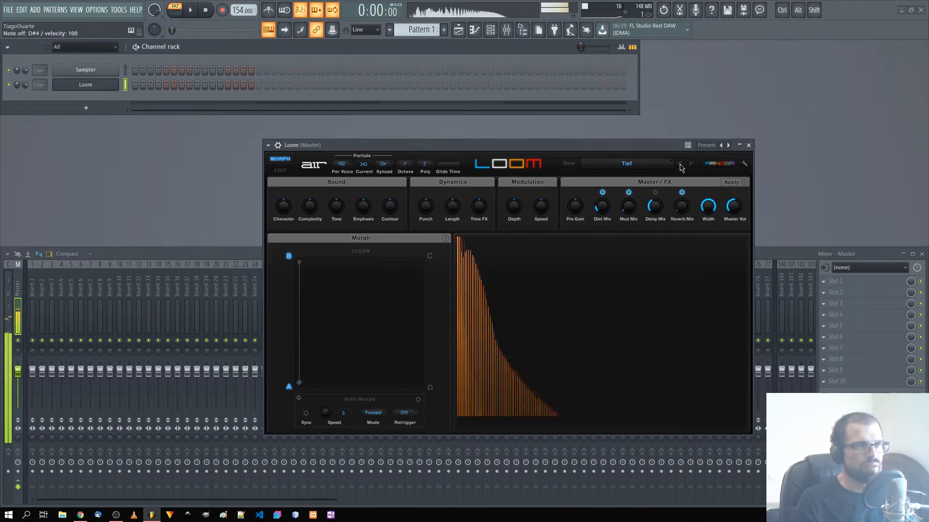
left_click(679, 164)
key("r")
key("z")
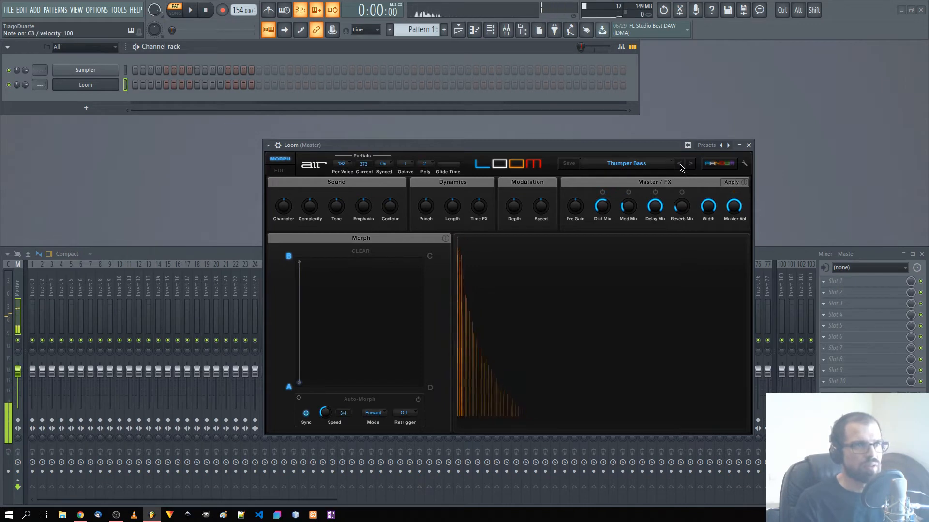
Audition the preceding bass presets from The 4th Kind through Smack to Skipper
left_click(680, 167)
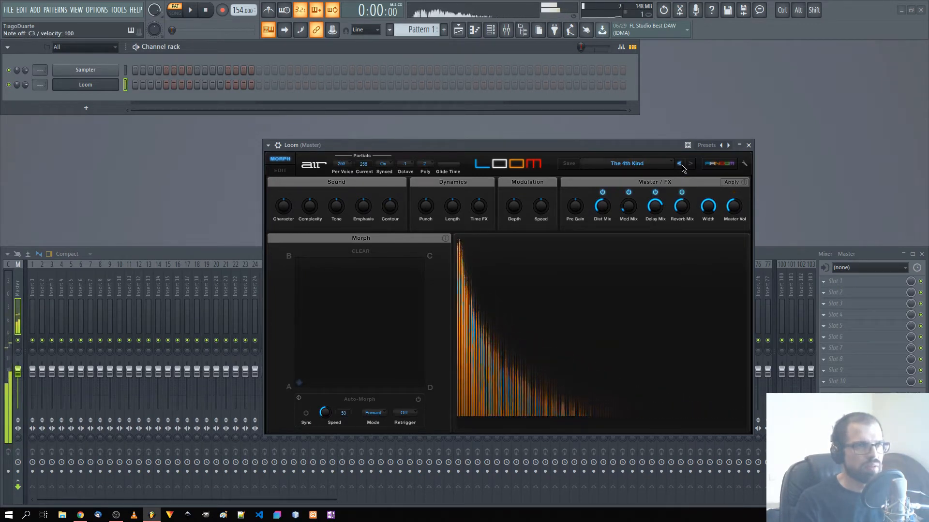
left_click(681, 166)
left_click(681, 167)
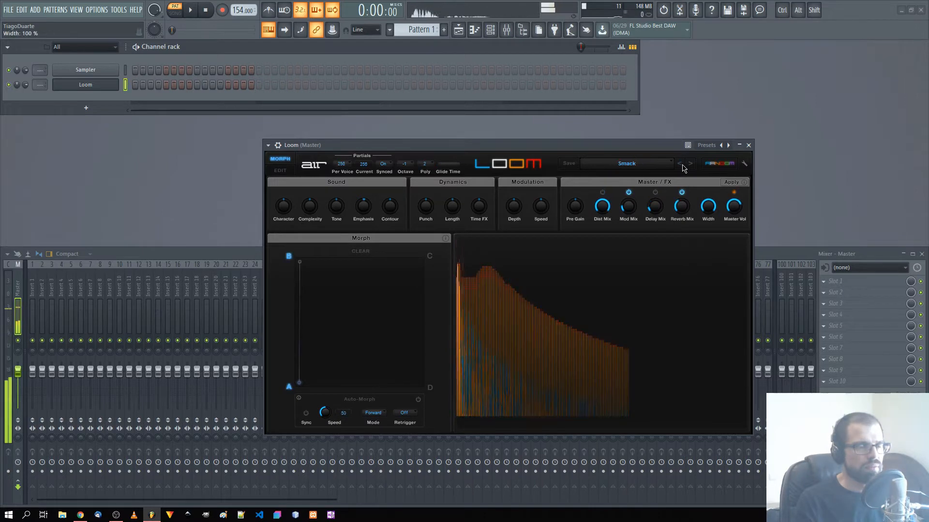
key("z")
left_click(681, 166)
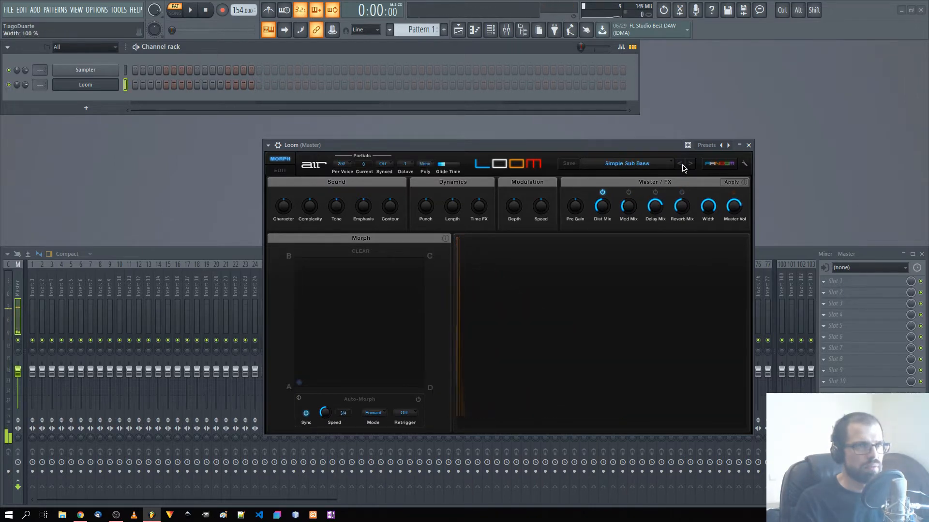
left_click(690, 165)
key("z")
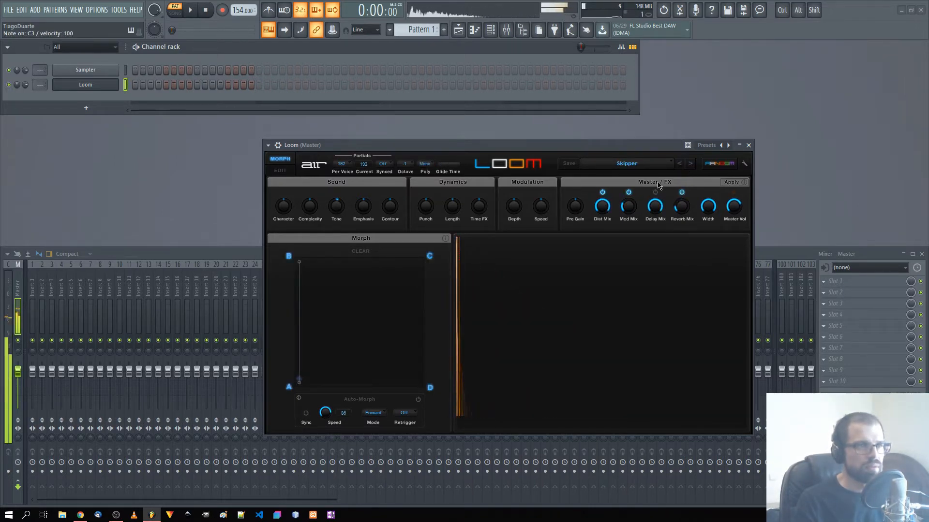
Audition the bass presets Simple Sub Bass, Simple Spring, Simple Bass and Reso Square
left_click(680, 166)
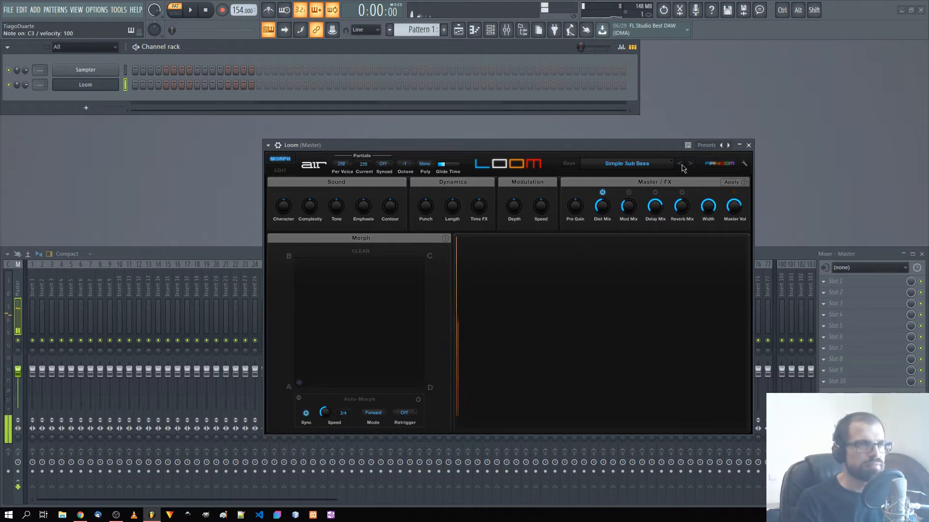
key("q")
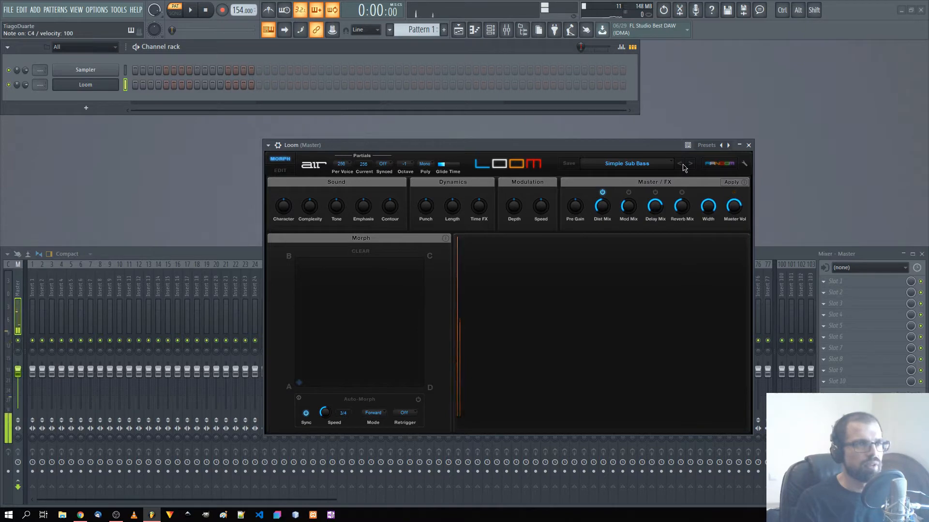
left_click(681, 165)
key("d")
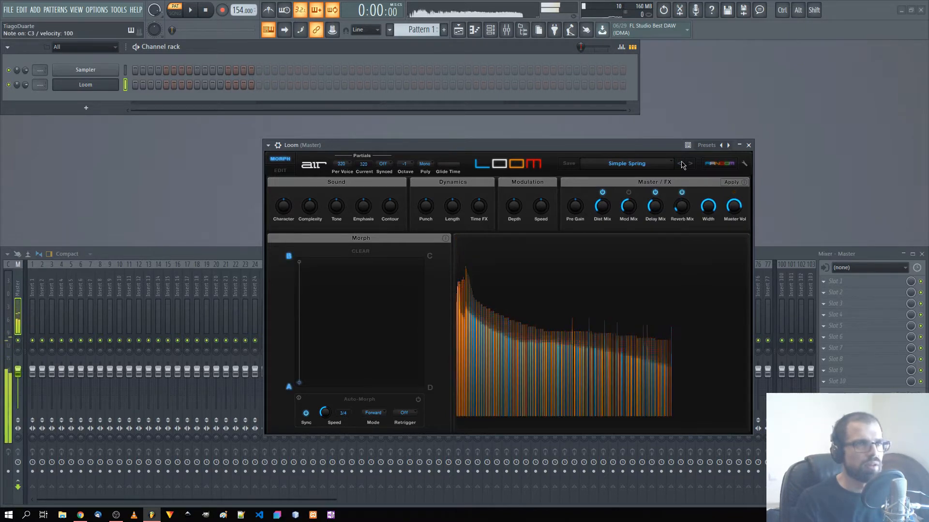
left_click(681, 164)
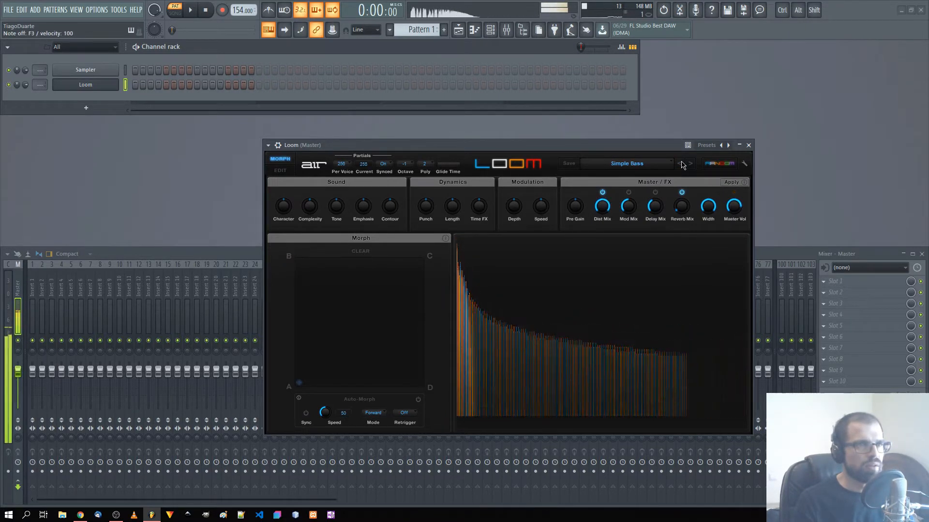
left_click(681, 164)
key("v")
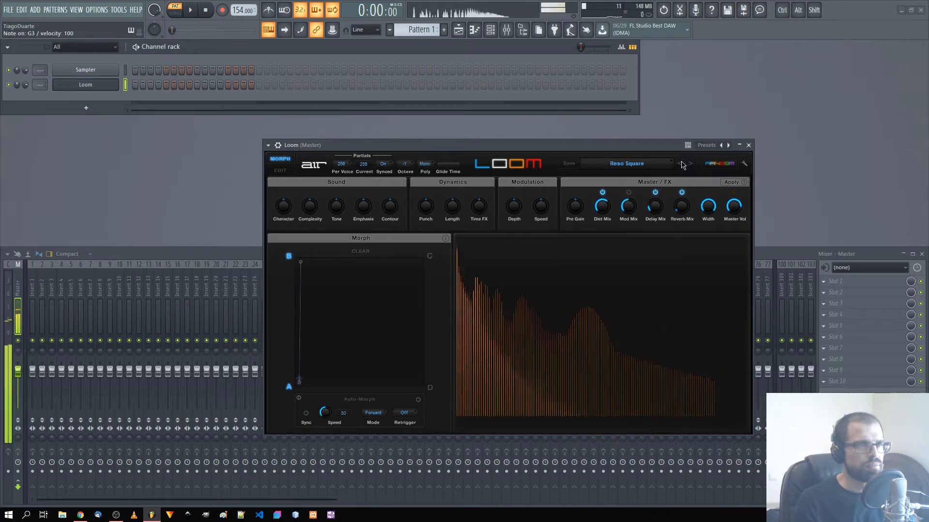
Continue back past Quarter Pumper and Quarter Fuzz and load the Pulsar bass preset
left_click(681, 165)
key("z")
left_click(681, 164)
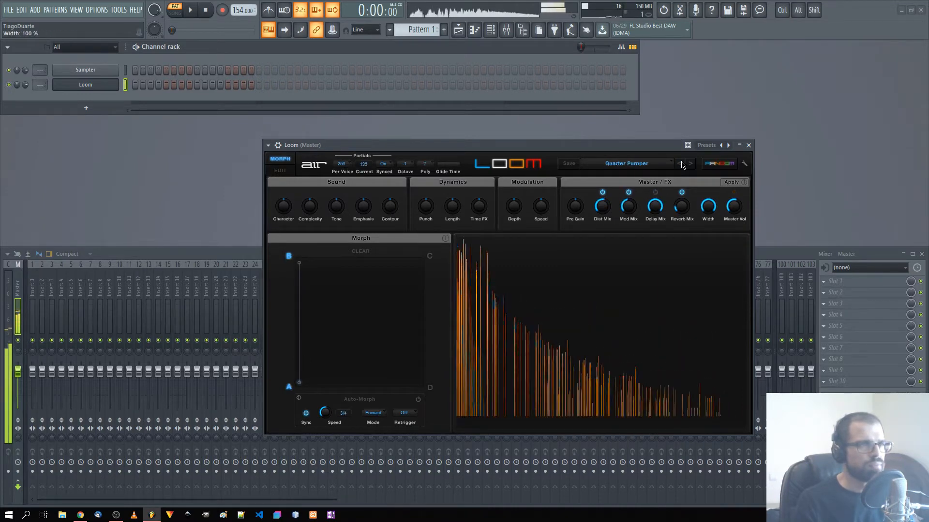
left_click(681, 164)
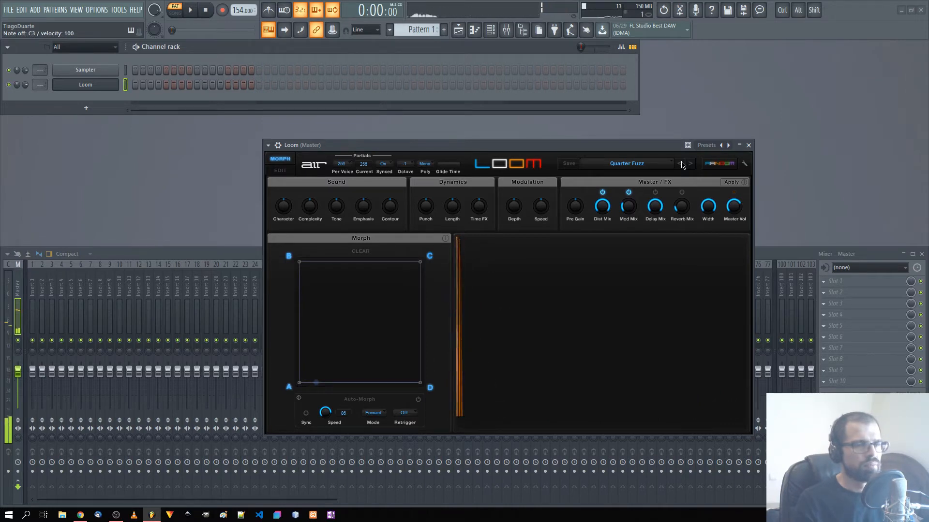
left_click(681, 164)
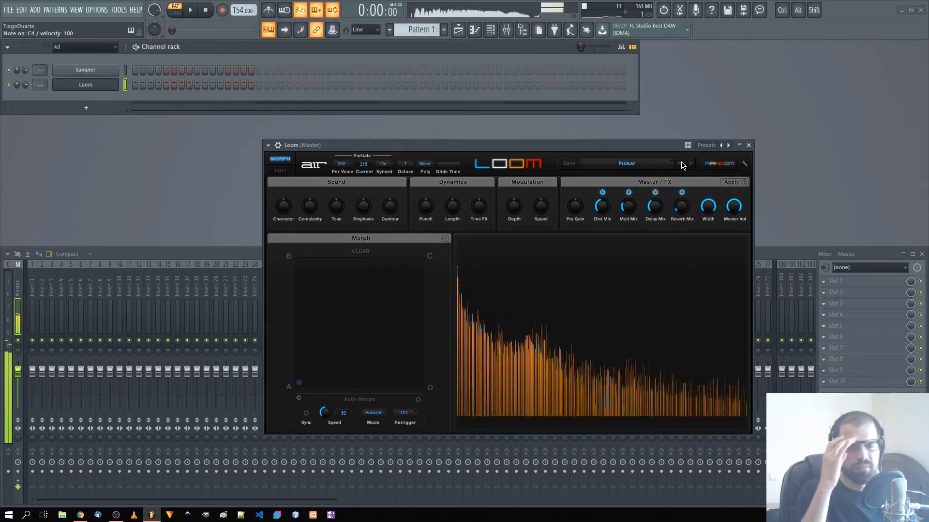
Open the piano roll for the Loom channel and audition keys from F#4 down to C#4
right_click(115, 84)
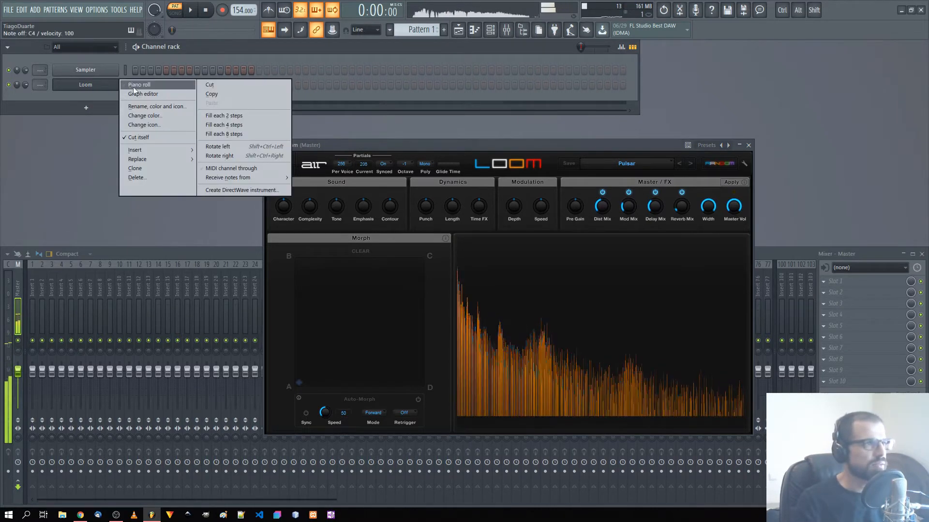
left_click(137, 83)
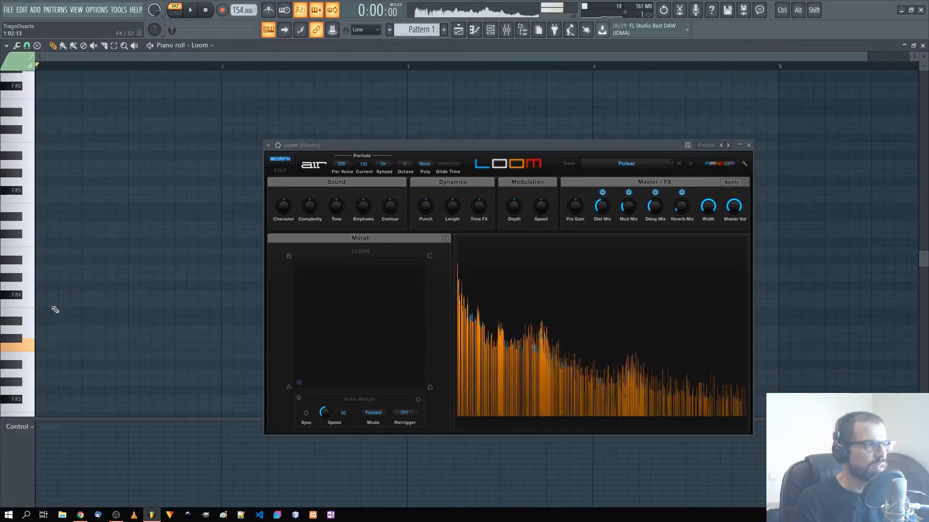
left_click(18, 298)
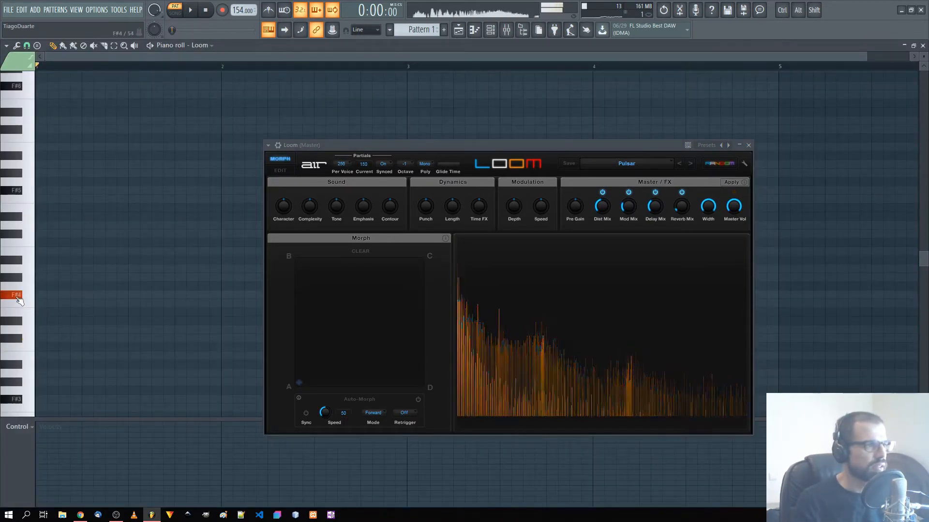
left_click(20, 321)
left_click(24, 330)
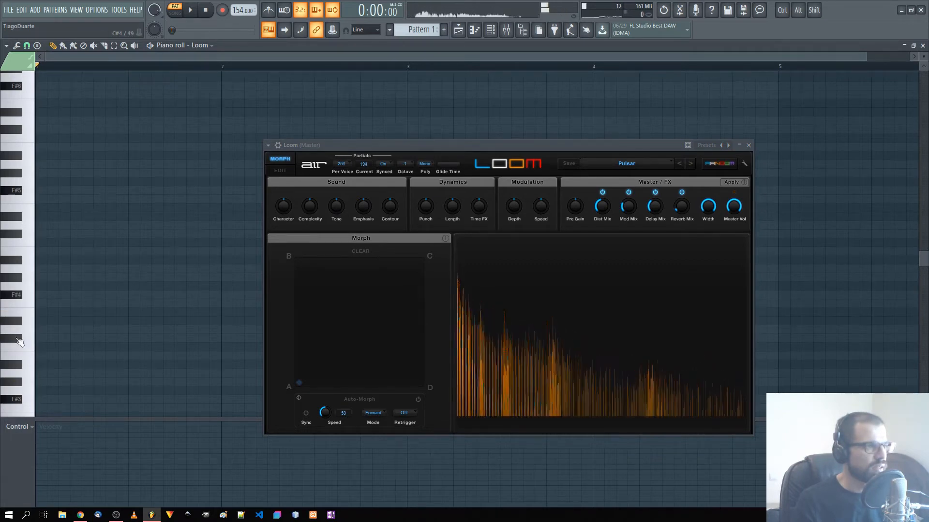
left_click(20, 339)
Draw a two-bar C4 note from the start of bar 1 and close the Loom window
mouse_move(79, 339)
left_mouse_down()
mouse_move(41, 351)
mouse_move(219, 349)
mouse_move(402, 366)
left_mouse_up()
left_click(749, 145)
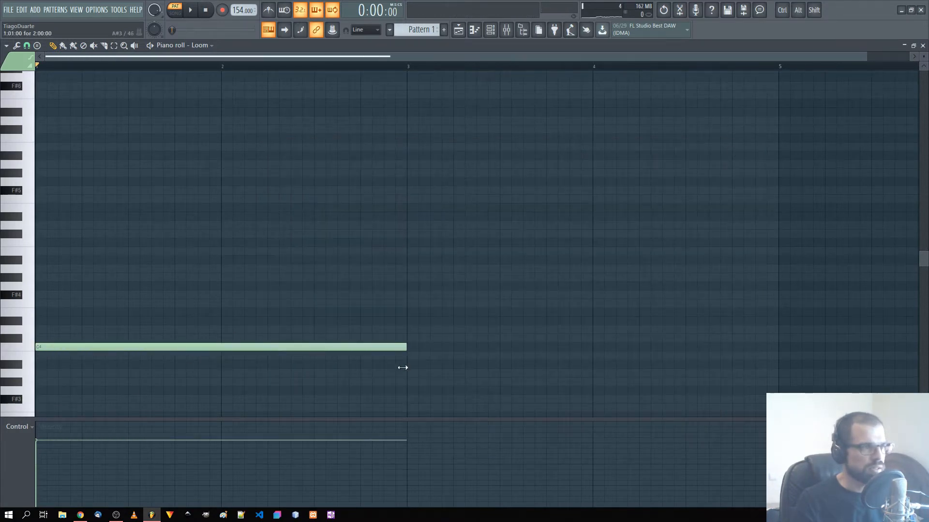
scroll(348, 332, "down", 1)
scroll(329, 350, "down", 2)
scroll(330, 350, "down", 1)
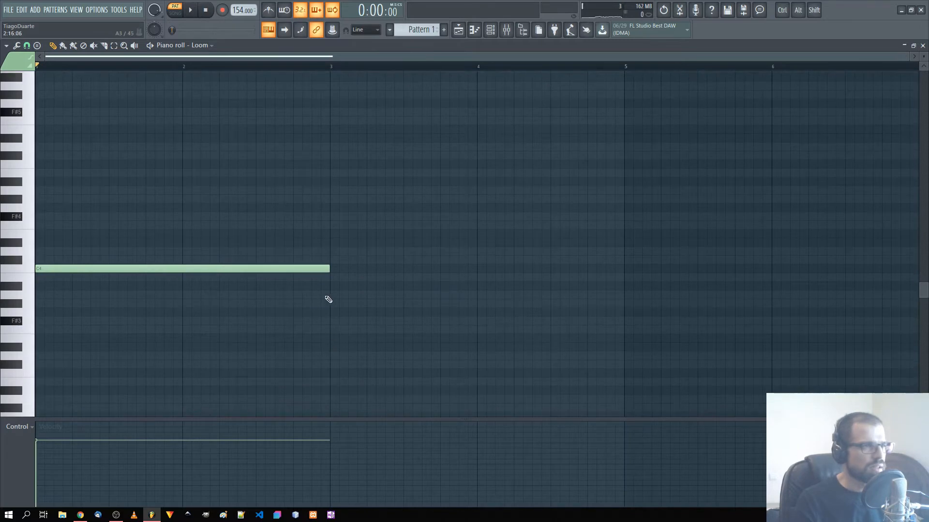
Play the pattern with the metronome on and add a one-bar C4 note at bar 3
key("space")
left_click(272, 12)
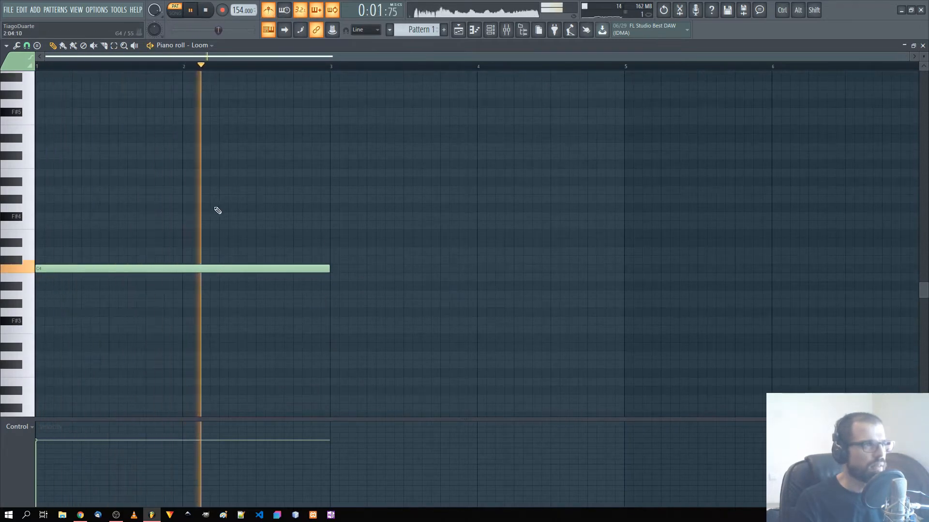
left_click(332, 268)
left_click_drag(623, 269, 478, 269)
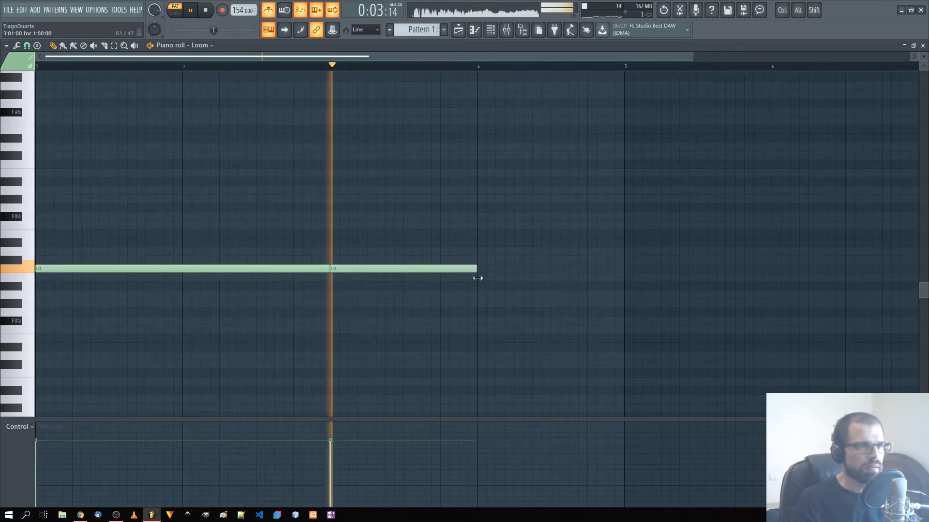
Add a D#4 note at the start of bar 4 and shorten it to half a bar
left_click(484, 242)
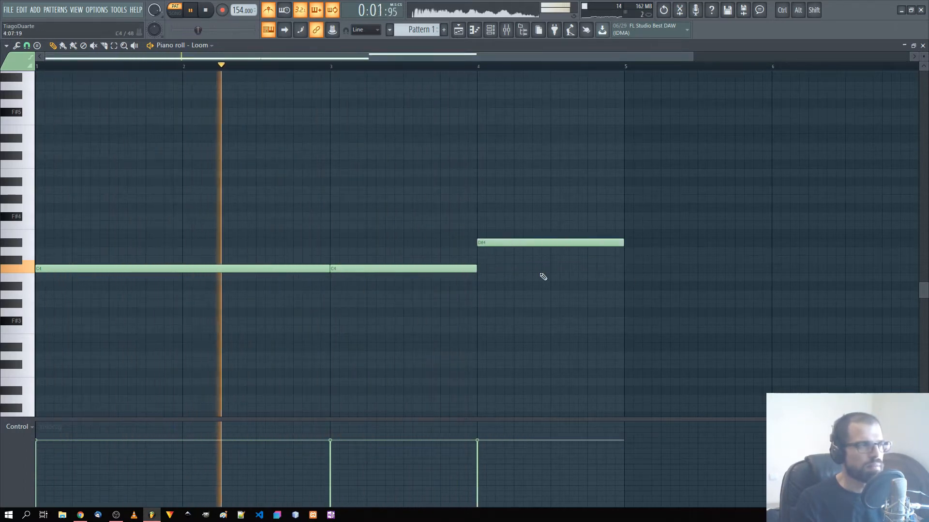
scroll(539, 276, "down", 2)
scroll(508, 238, "up", 3)
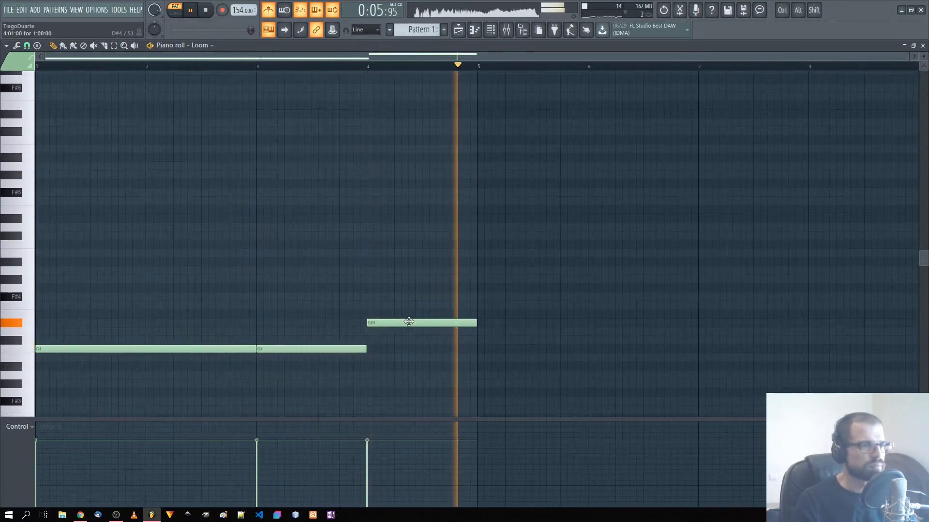
left_click_drag(477, 322, 421, 330)
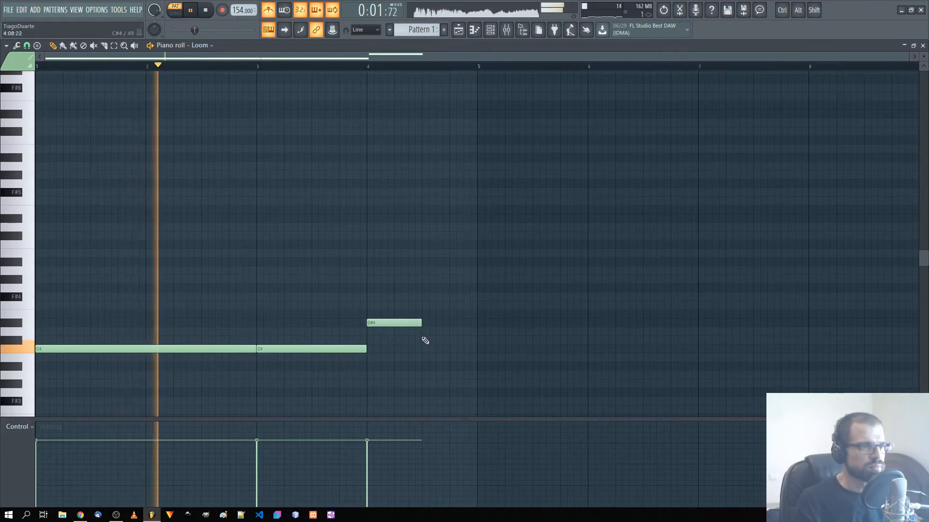
Add a half-bar C#4 note in the second half of bar 4 and duplicate the four-bar phrase into bars 5 to 8
left_click(424, 340)
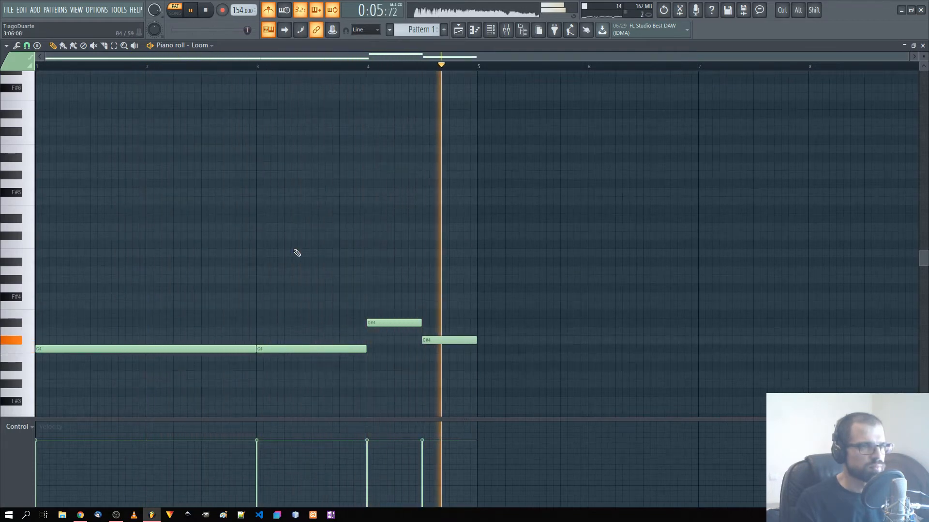
left_click_drag(512, 257, 503, 362)
key("ctrl+d")
scroll(591, 234, "down", 2)
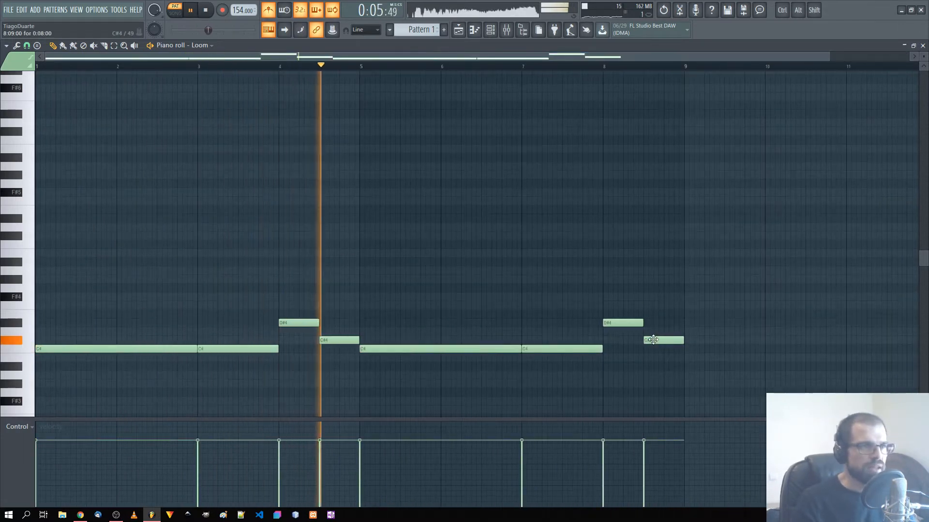
Raise the last note of the bass line, in the second half of bar 8, to F4
left_click_drag(653, 340, 629, 334)
left_click(655, 380, "ctrl")
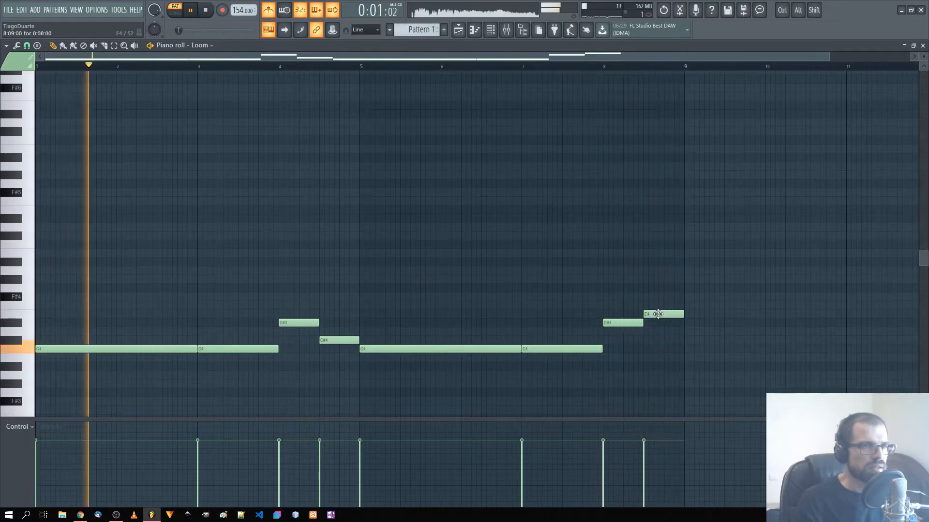
mouse_move(660, 310)
left_mouse_down()
mouse_move(658, 293)
mouse_move(655, 308)
left_mouse_up()
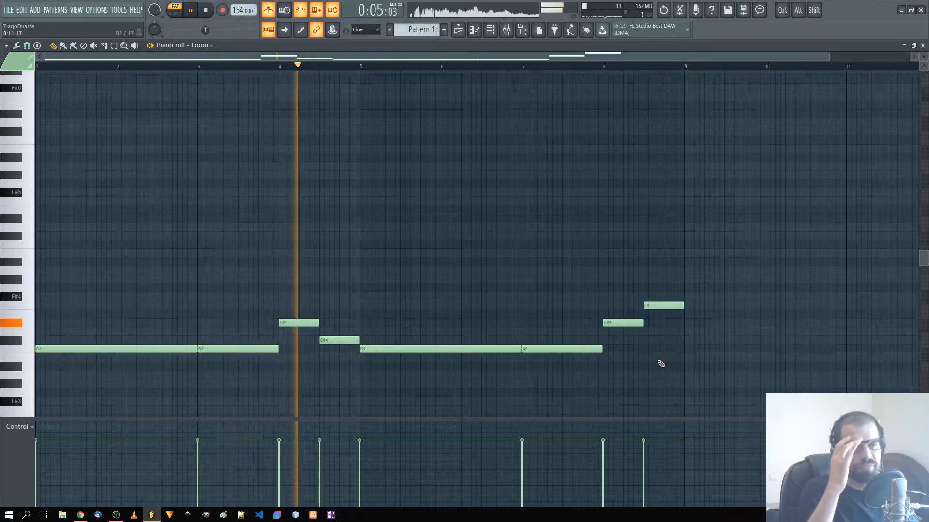
Set the piano roll's scale highlighting to root note C and the Minor Pentatonic scale
left_click(16, 47)
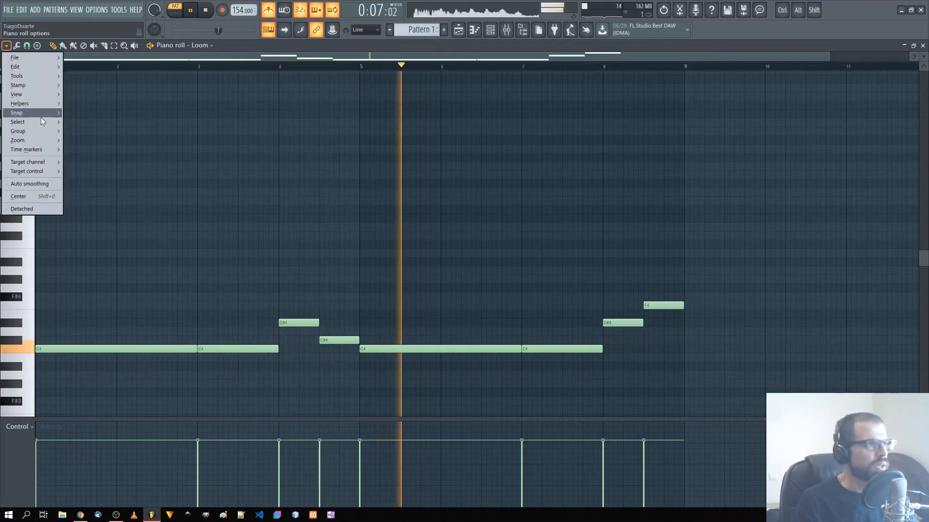
mouse_move(44, 102)
mouse_move(103, 112)
left_click(169, 121)
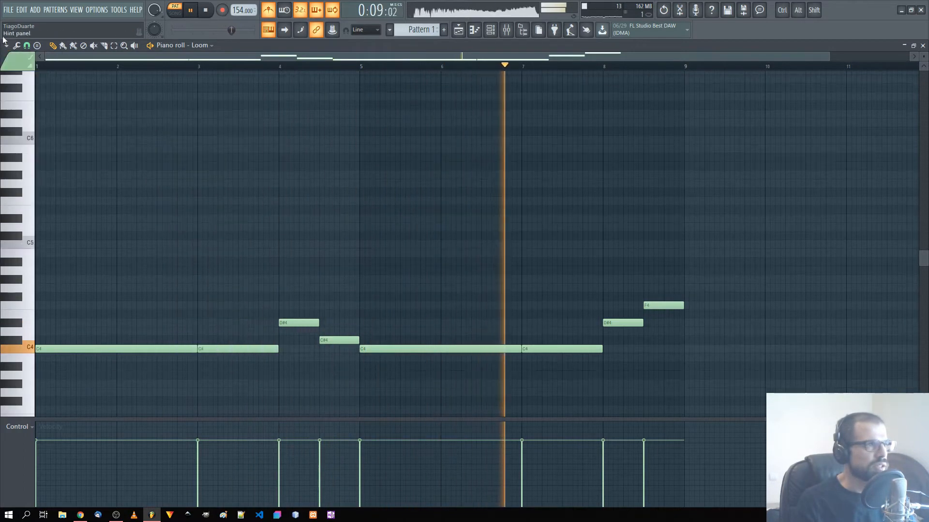
left_click(6, 45)
mouse_move(68, 86)
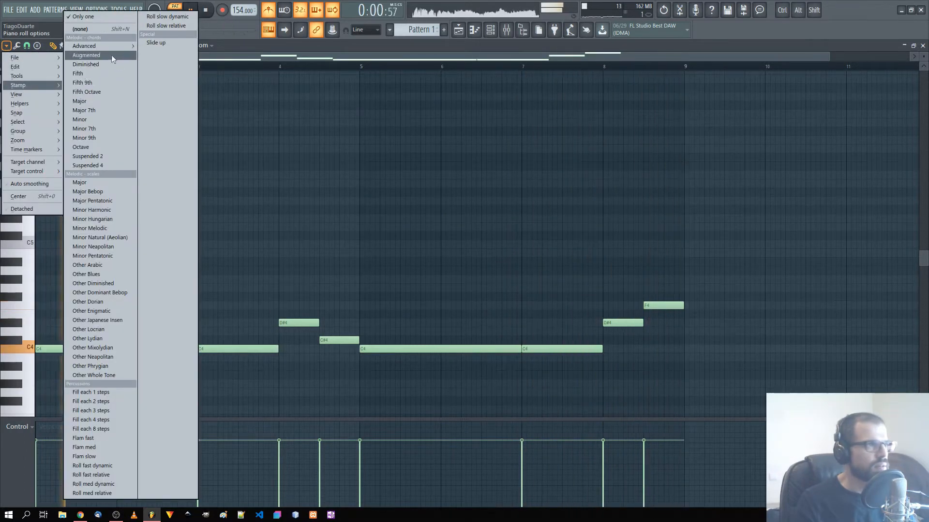
mouse_move(39, 102)
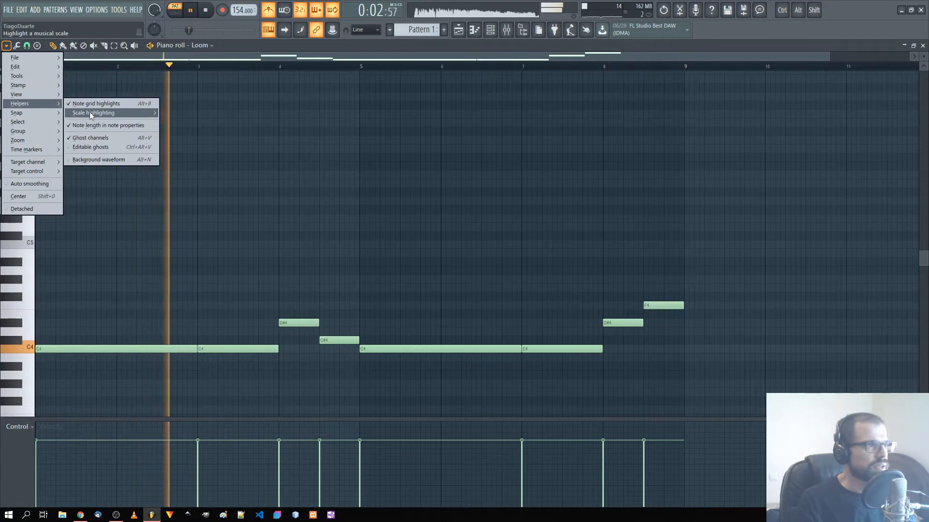
mouse_move(88, 112)
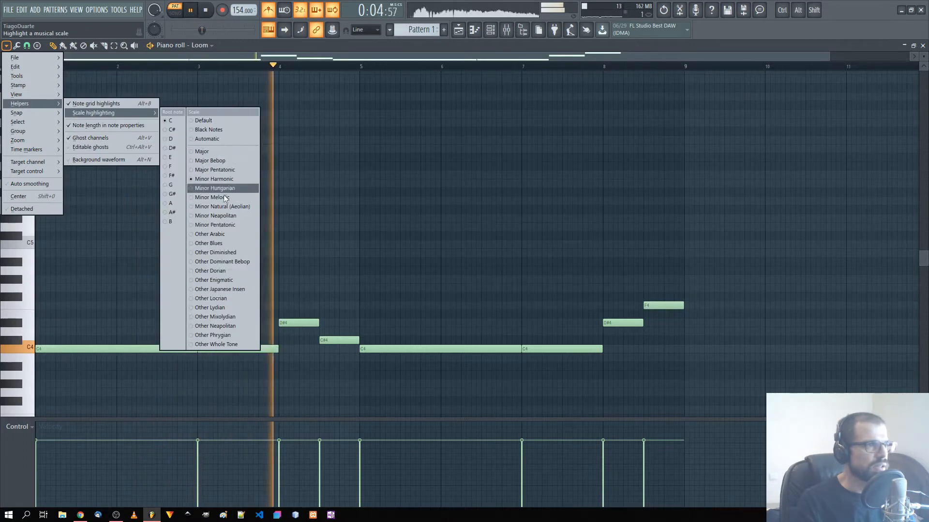
left_click(227, 224)
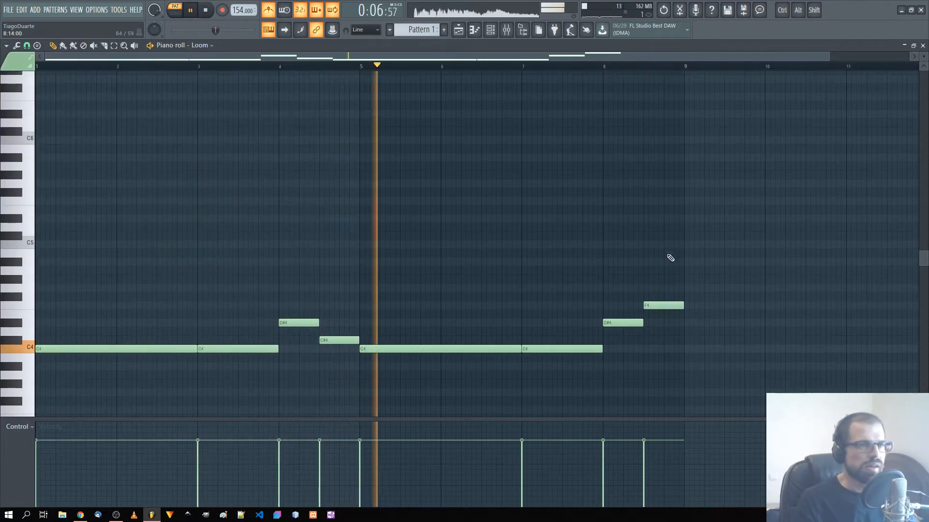
left_click(338, 341, "ctrl")
left_click(342, 366, "ctrl")
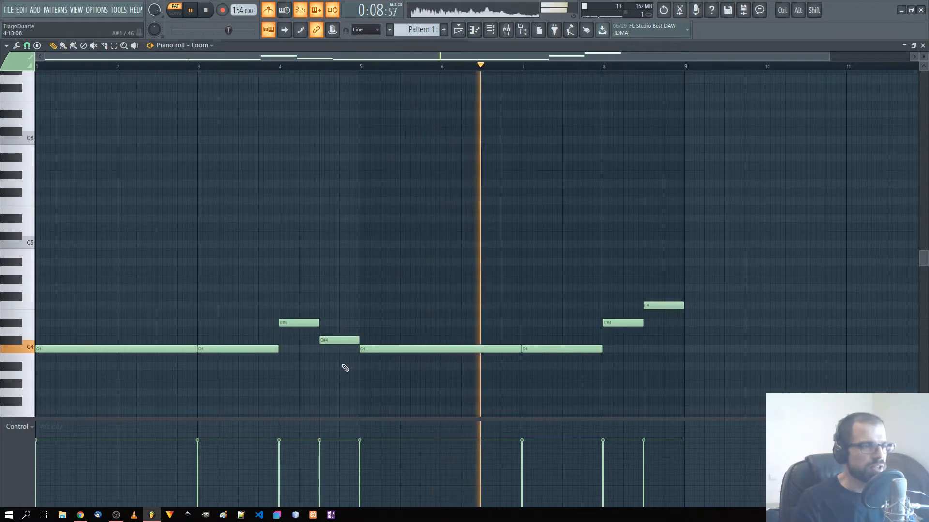
left_click_drag(336, 332, 258, 361)
left_click(275, 409, "ctrl")
Close the piano roll, route the Loom channel to mixer track 2 and lower that track's volume
left_click(904, 46)
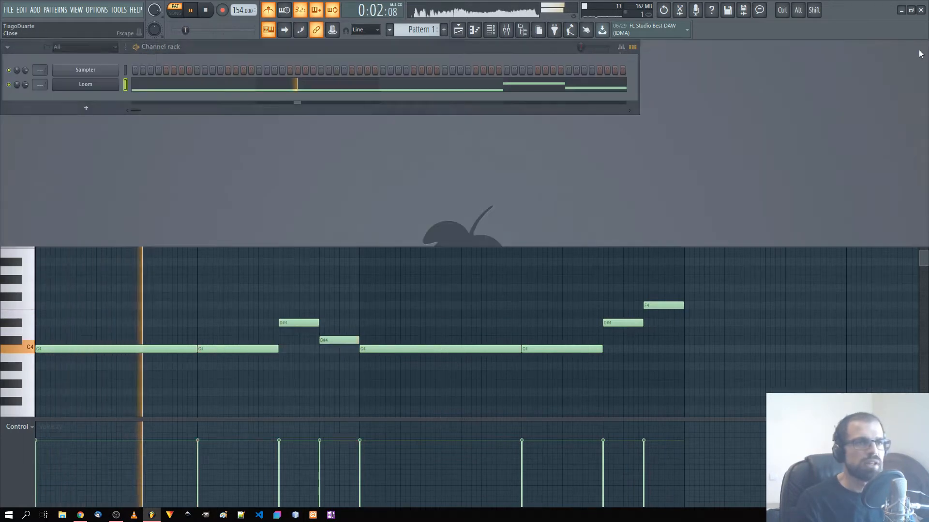
scroll(41, 84, "up", 2)
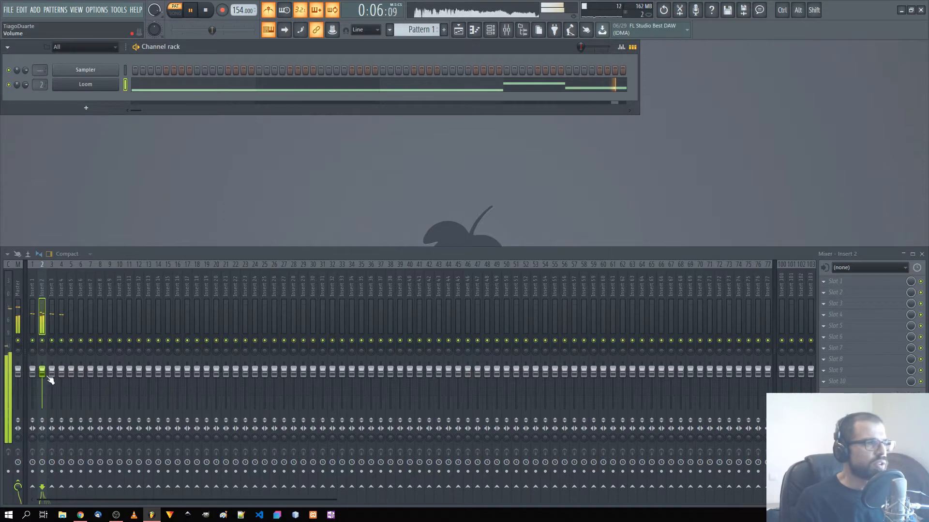
left_click_drag(51, 381, 51, 390)
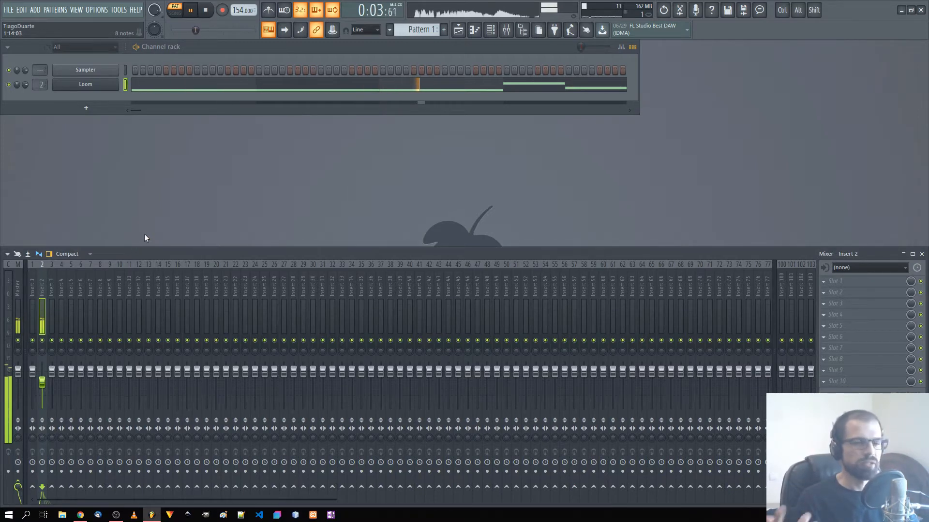
Add a Mini Grand channel from the Air plugins and lower the volume of mixer track 2 to 59%
left_click(89, 107)
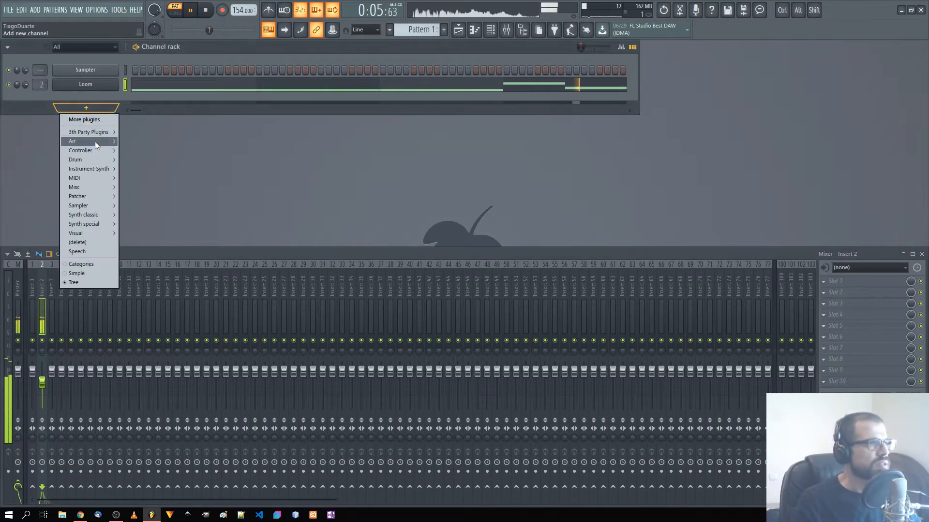
mouse_move(95, 142)
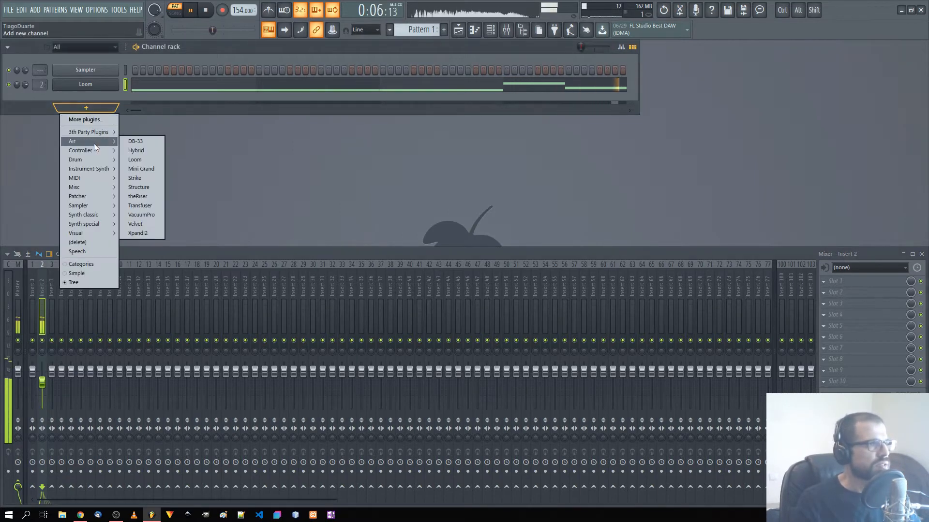
left_click(146, 169)
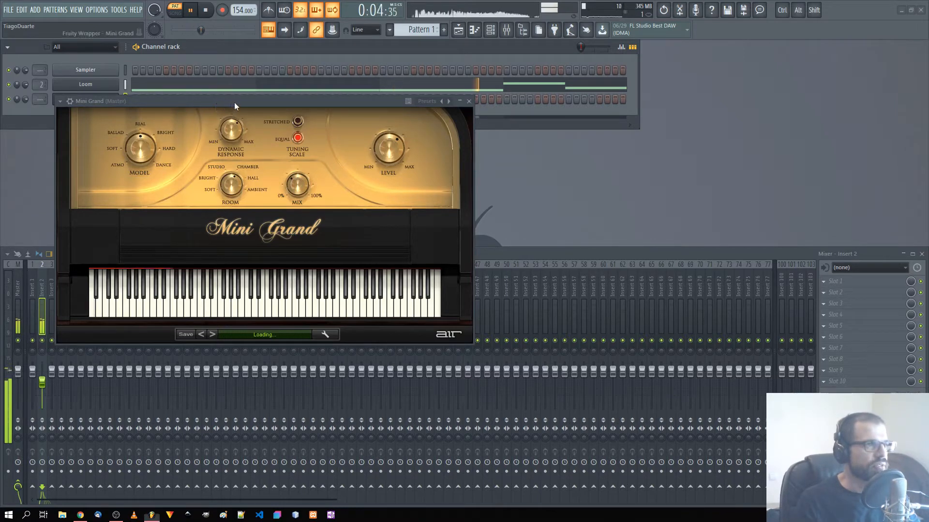
left_click_drag(233, 103, 466, 126)
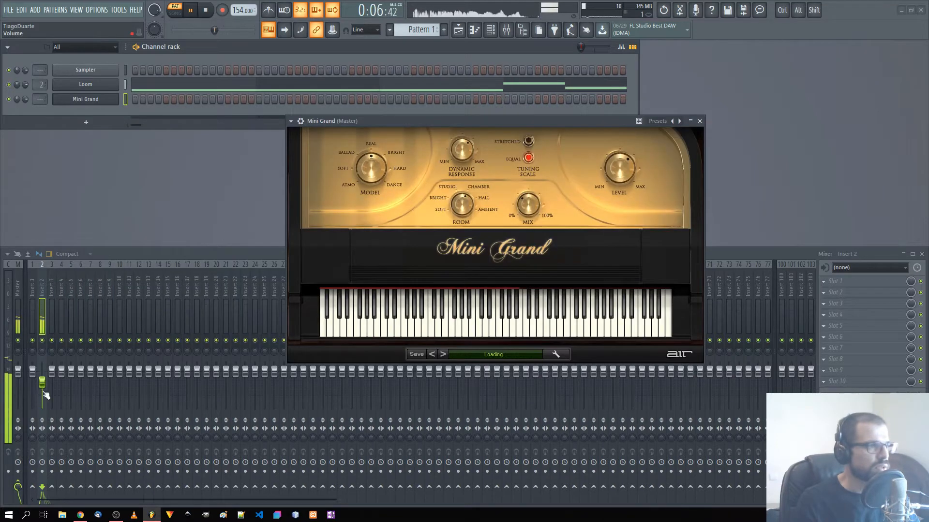
left_click_drag(44, 393, 45, 396)
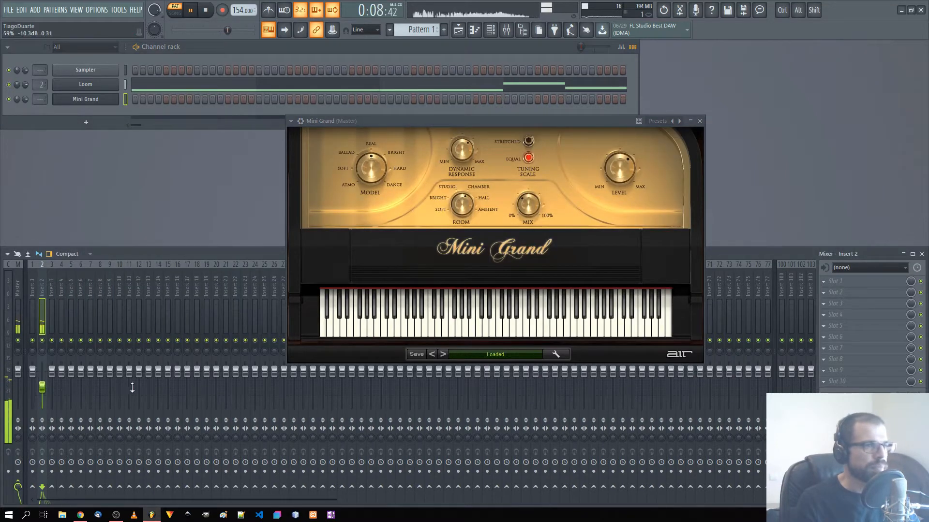
Load the 04 Soft Piano preset in Mini Grand and close the plugin window
left_click(489, 355)
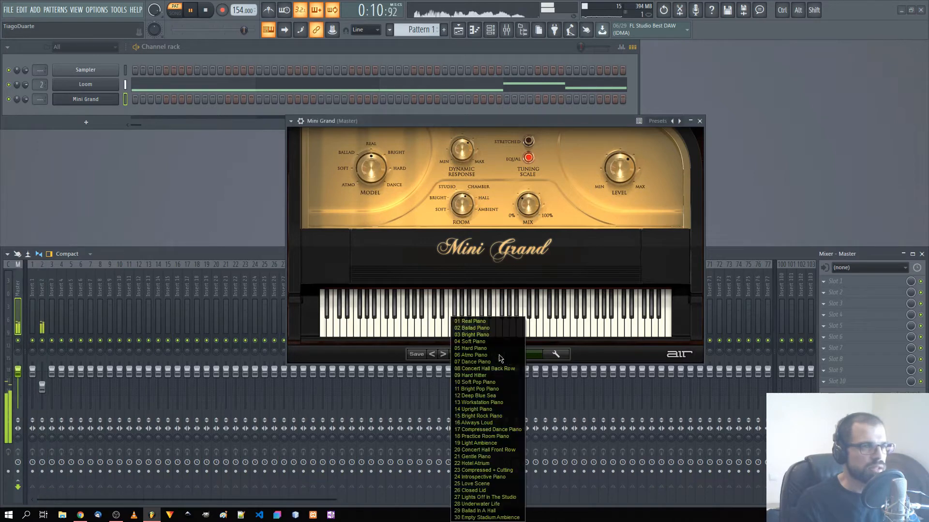
left_click(476, 341)
left_click(699, 121)
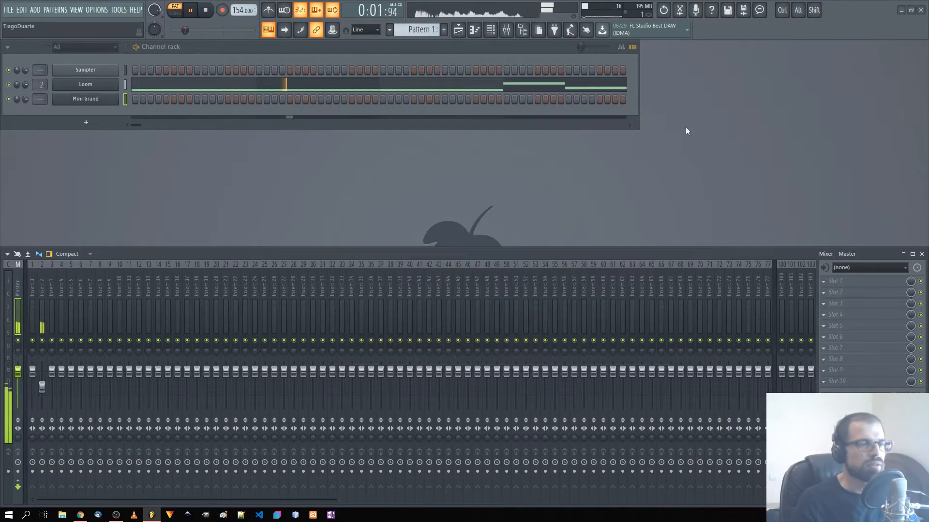
Open the piano roll for the Mini Grand channel and draw a two-bar chord of C4, D#4 and G4 from bar 1
right_click(135, 100)
left_click(145, 100)
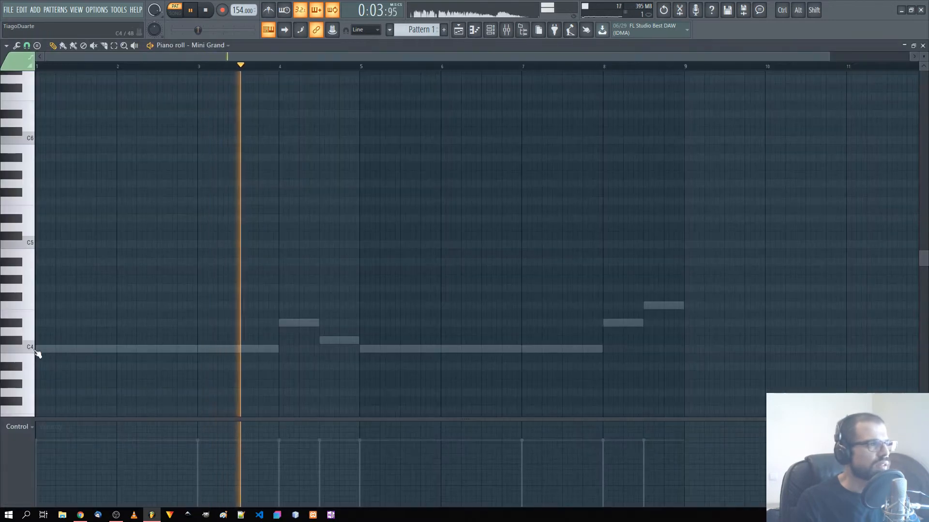
left_click_drag(36, 348, 193, 348)
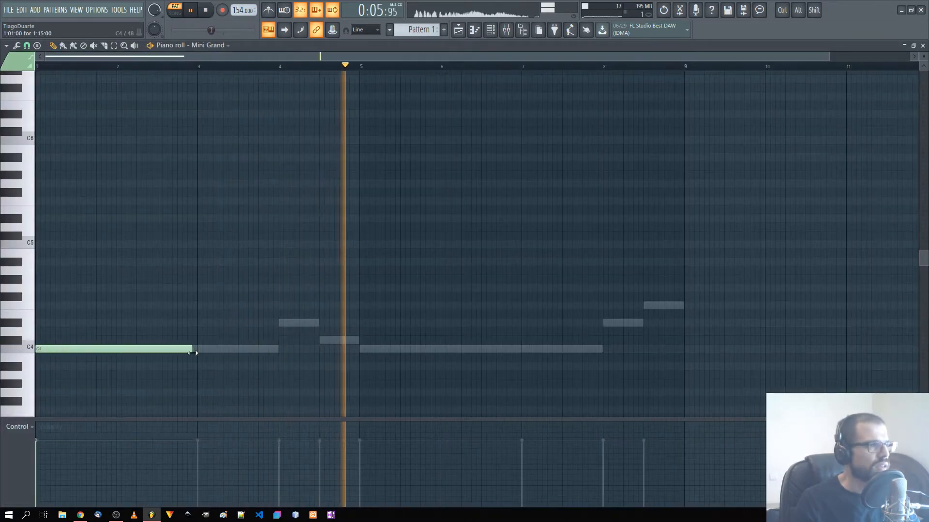
left_click(49, 323)
left_click(48, 288)
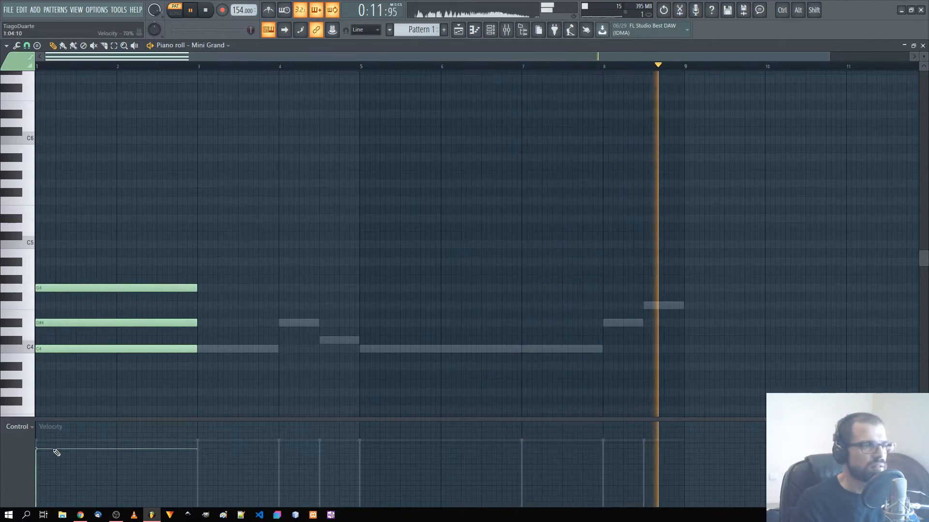
Lower the velocity of the chord notes slightly and transpose the chord up one octave
left_click_drag(58, 450, 58, 477)
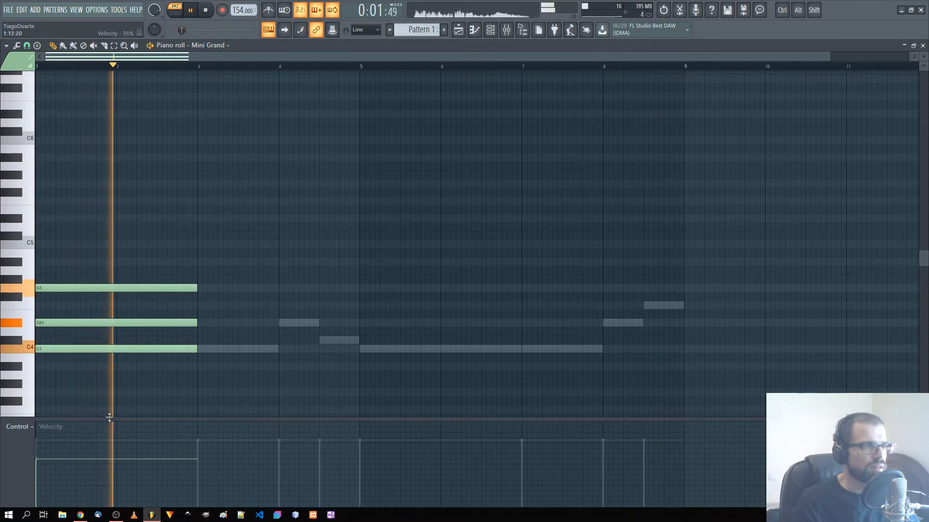
left_click_drag(238, 361, 45, 276)
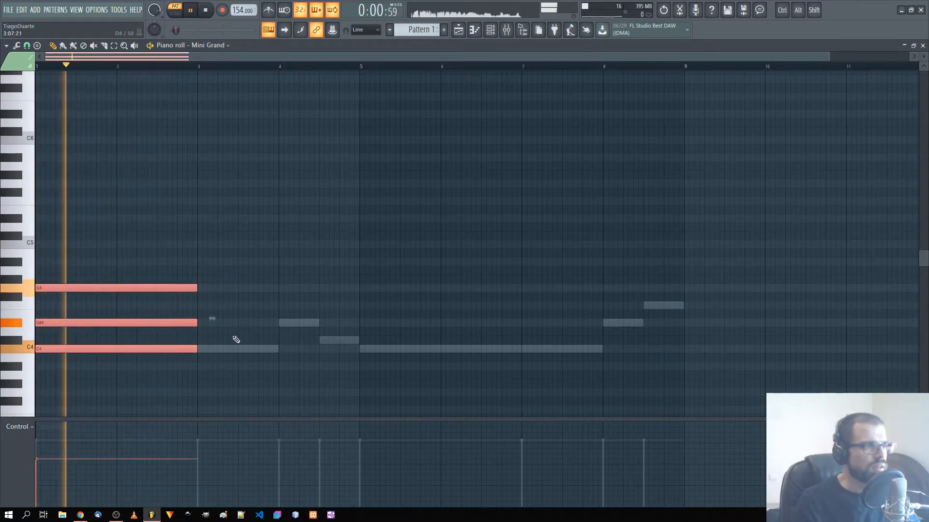
left_click(235, 339, "ctrl")
key("ctrl+Up")
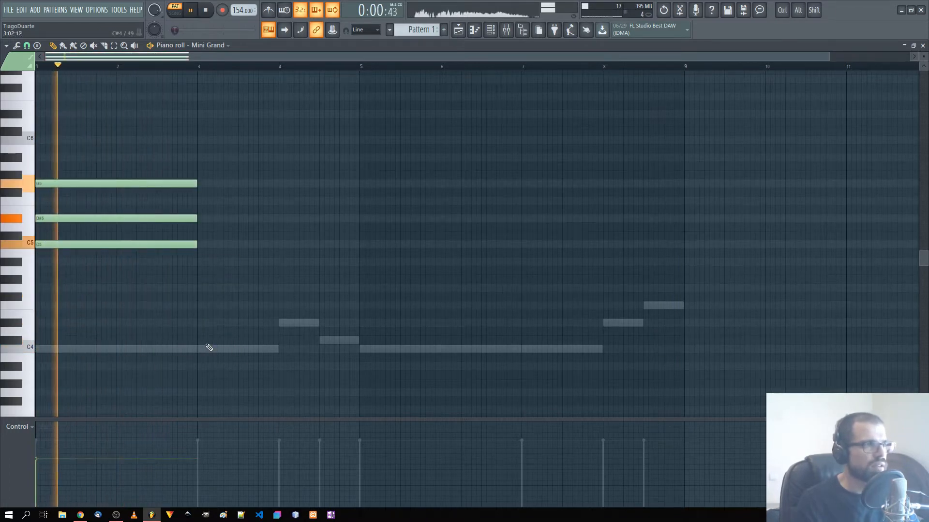
left_click_drag(236, 291, 59, 146)
left_click_drag(53, 455, 47, 448)
right_click(120, 338)
Copy the chord to bar 3 with a one-bar length and place a one-bar D#5, F#5 and A#5 chord in bar 4
left_click_drag(256, 137, 36, 300)
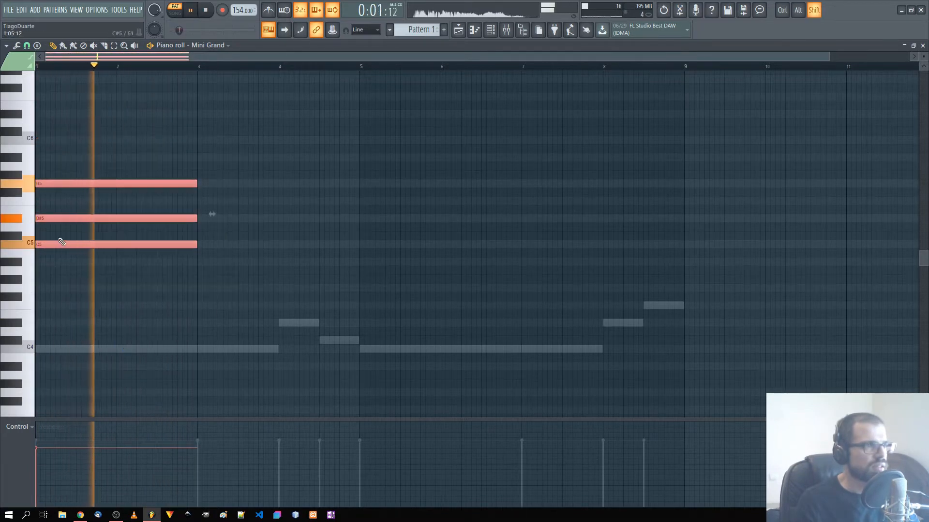
left_click_drag(64, 244, 219, 244)
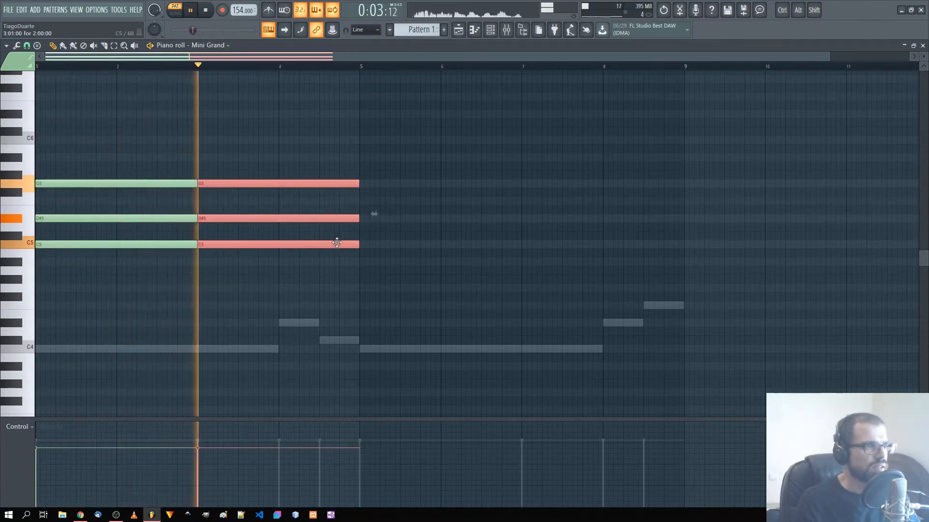
left_click_drag(358, 247, 304, 218)
left_click(297, 276)
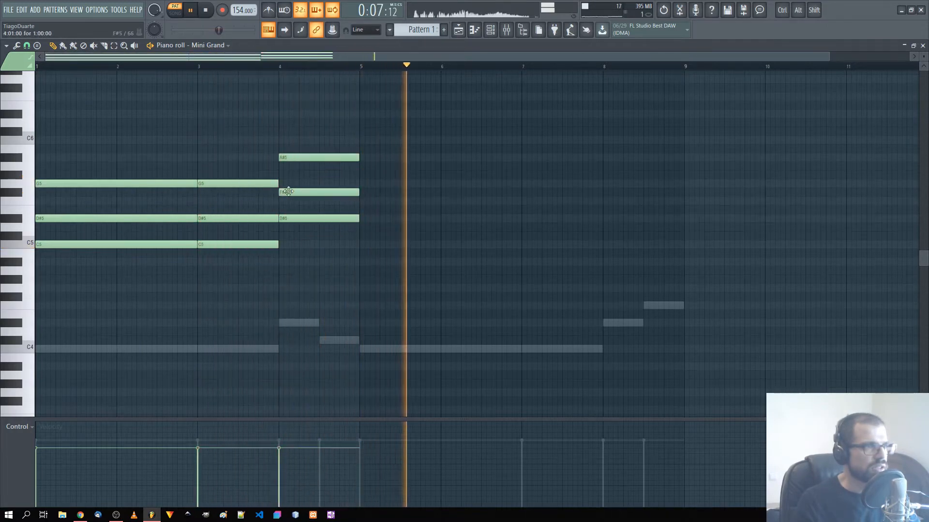
Make bar 4 two half-bar chords: D#5, G5 and A#5 in the first half, C#5, F5 and G5 in the second
left_click_drag(332, 145, 328, 249)
left_click_drag(359, 220, 347, 237)
left_click(373, 198)
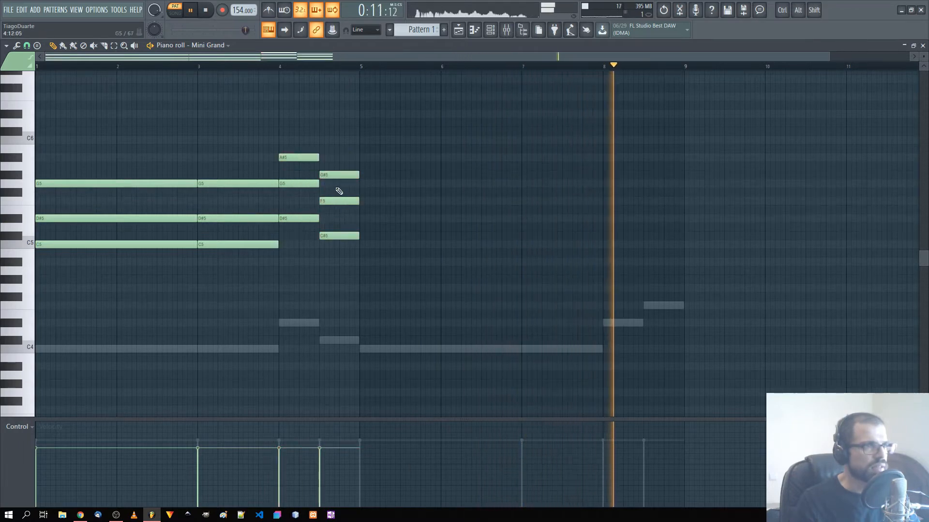
left_click_drag(335, 175, 336, 183)
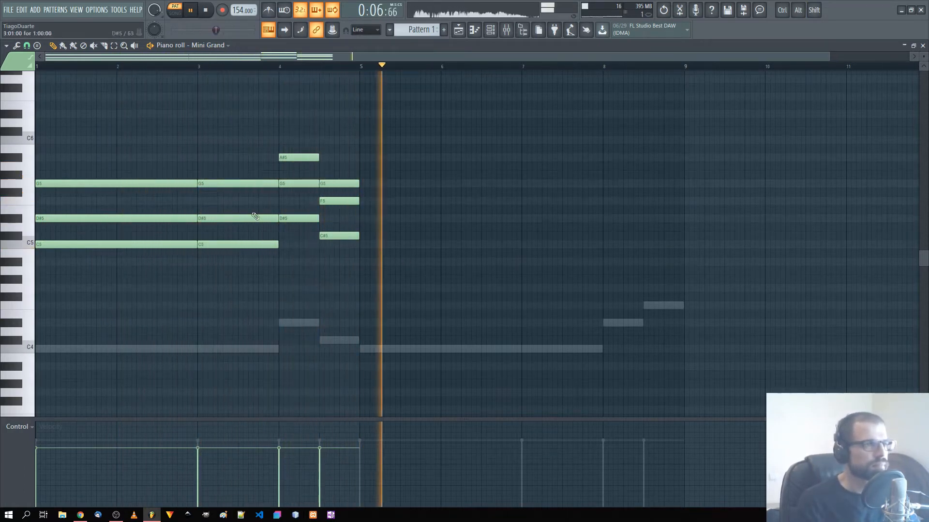
Stop playback and change the first half-bar chord of bar 4 to A#4, F5 and G5
key("space")
left_click_drag(291, 184, 291, 201)
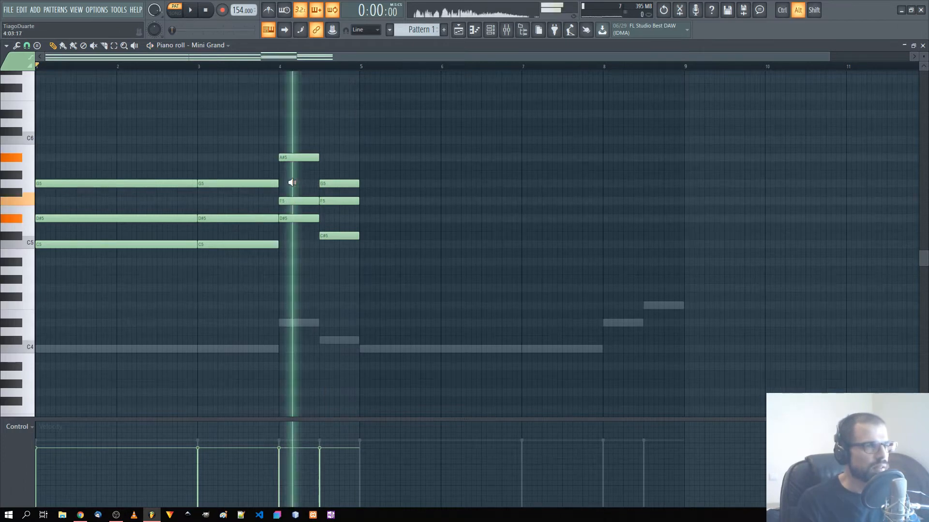
left_click_drag(296, 157, 292, 183)
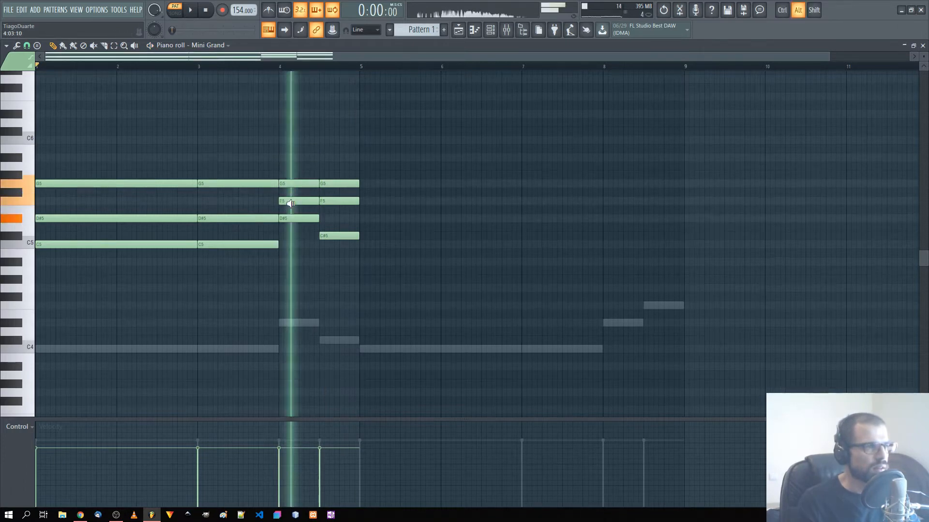
left_click_drag(291, 218, 293, 262)
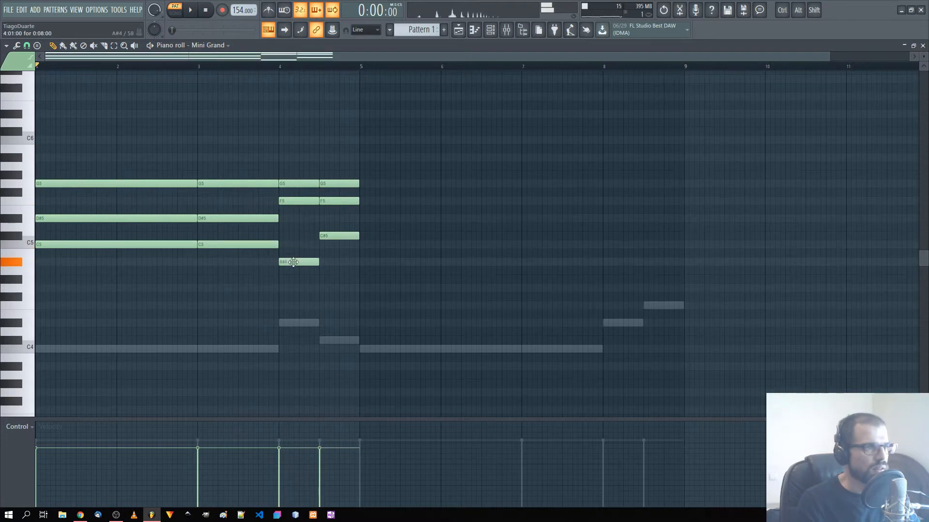
Lower the F5 note of bar 4's first chord to D#5 and copy the four-bar chord progression to bars 5 to 8
left_click_drag(294, 200, 295, 220)
right_click(293, 241, "alt")
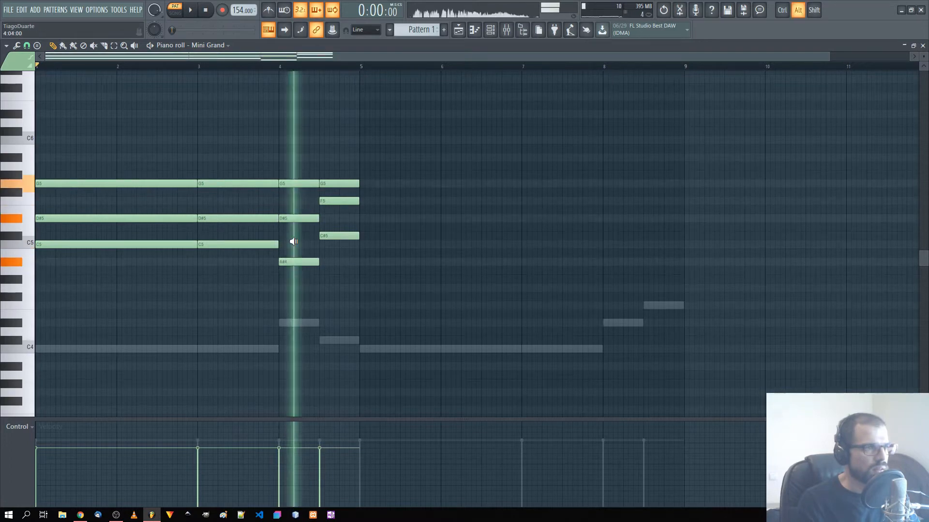
key("space")
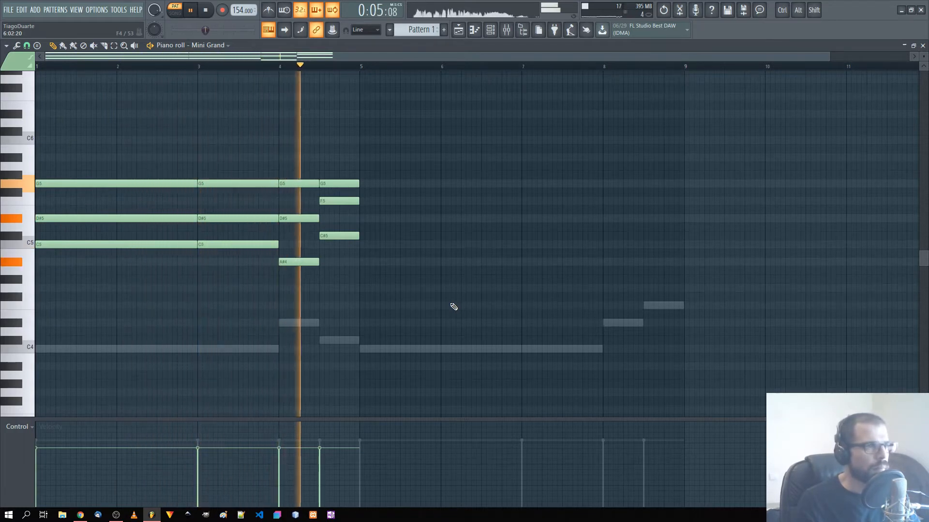
left_click_drag(428, 317, 114, 193)
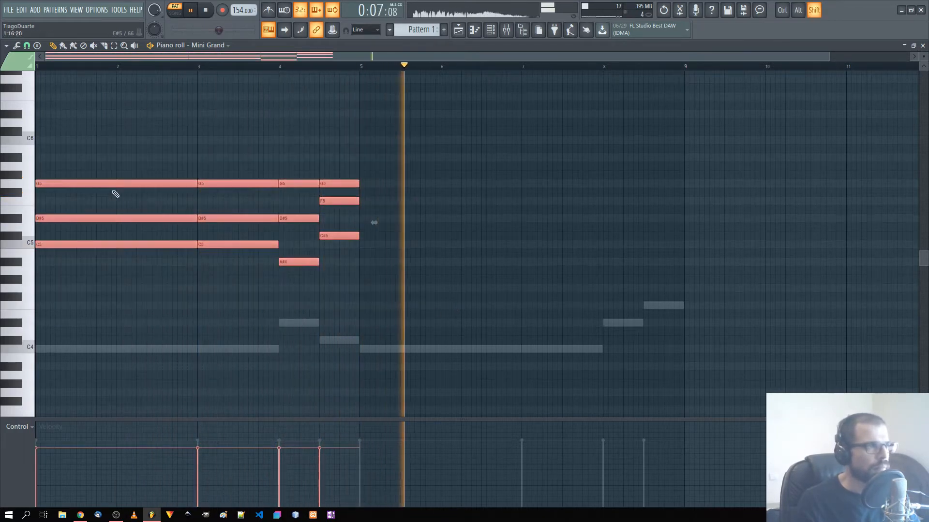
left_click_drag(55, 185, 373, 187)
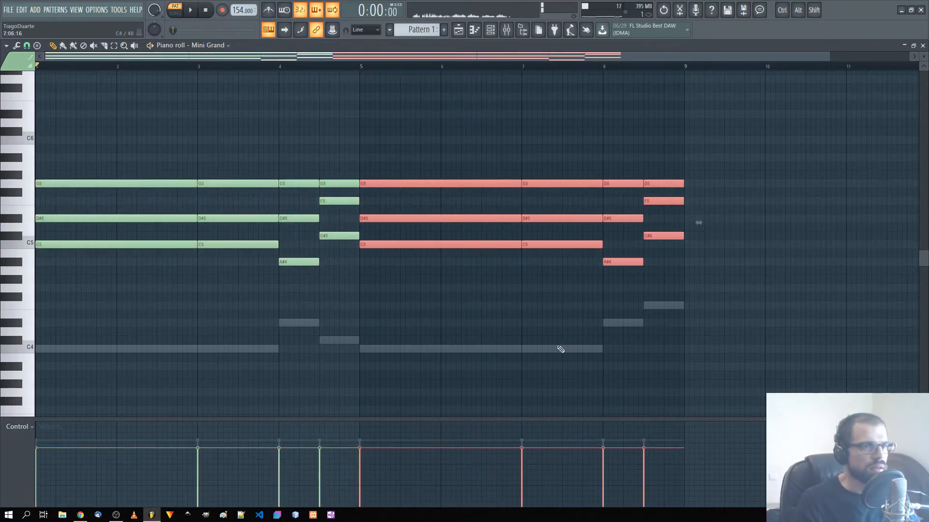
Change the last half-bar chord of bar 8 to F4, G4 and C5 and transpose it up one octave
left_click_drag(645, 303, 687, 170)
left_click_drag(664, 238, 662, 315)
left_click(661, 288, "ctrl")
left_click_drag(659, 272, 659, 292)
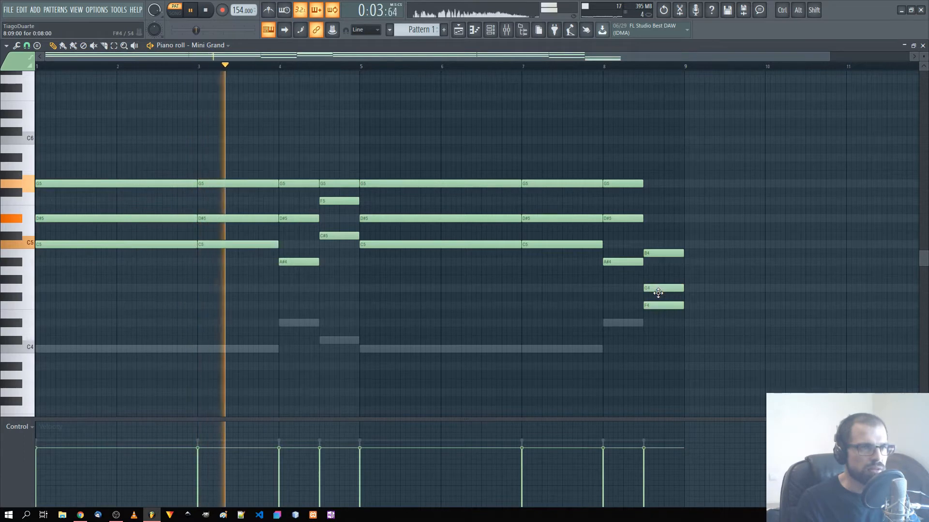
left_click_drag(658, 255, 676, 338)
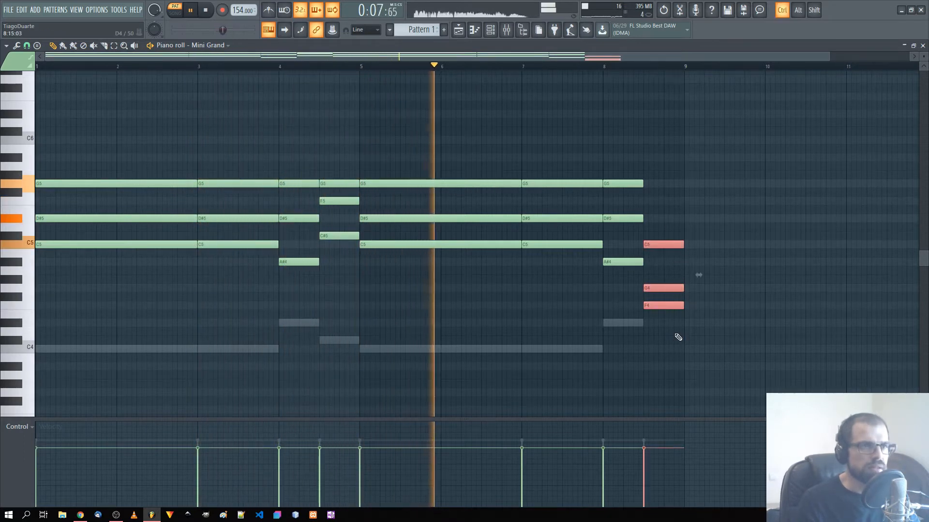
key("ctrl+Up")
left_click(677, 337, "ctrl")
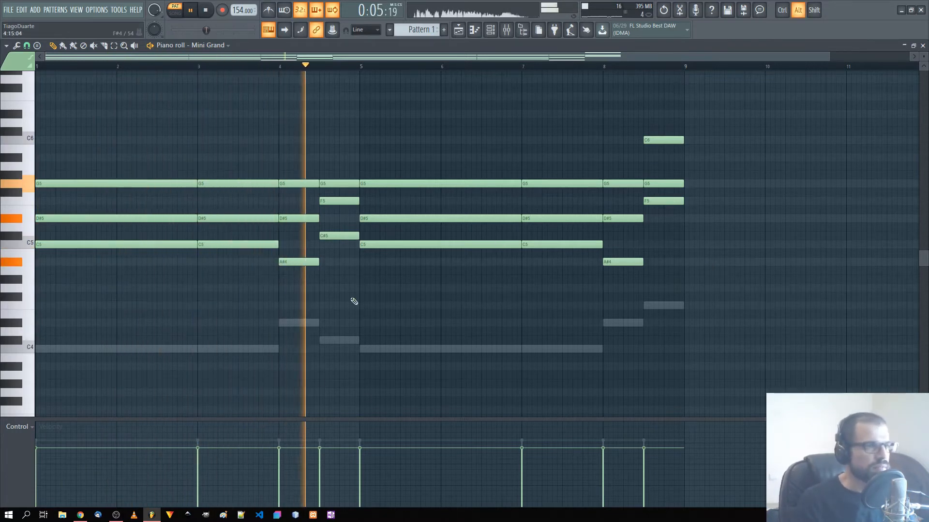
Close the piano roll and audition the Mini Grand presets during playback, advancing from 04 Soft Piano to 18 Practice Room Piano
left_click(922, 46)
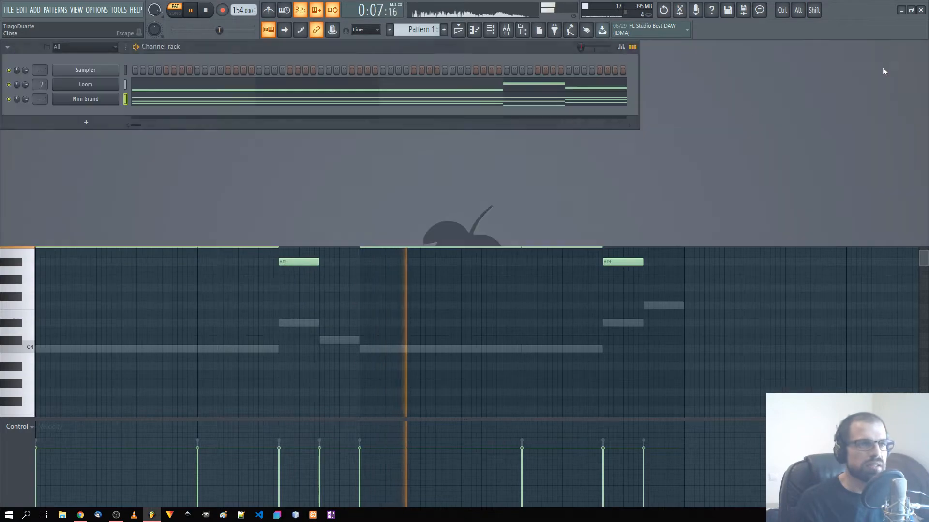
left_click(87, 98)
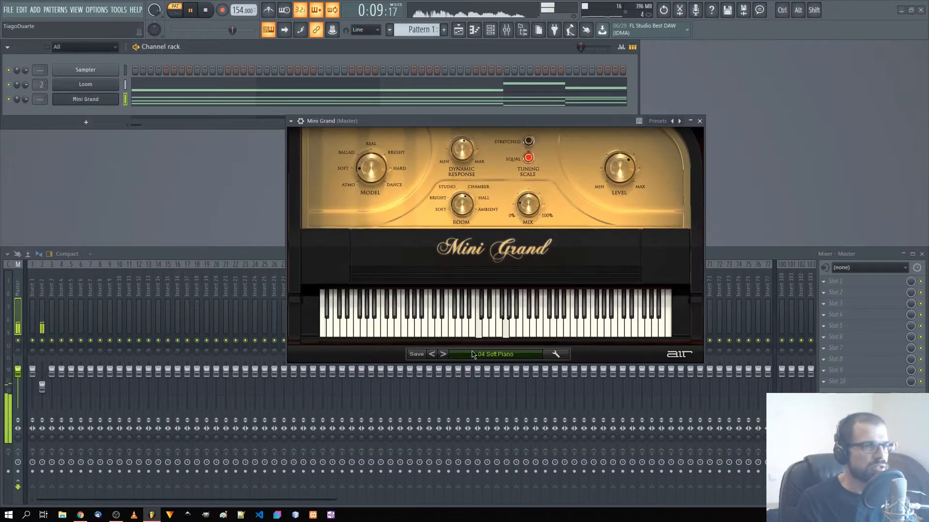
left_click(442, 354)
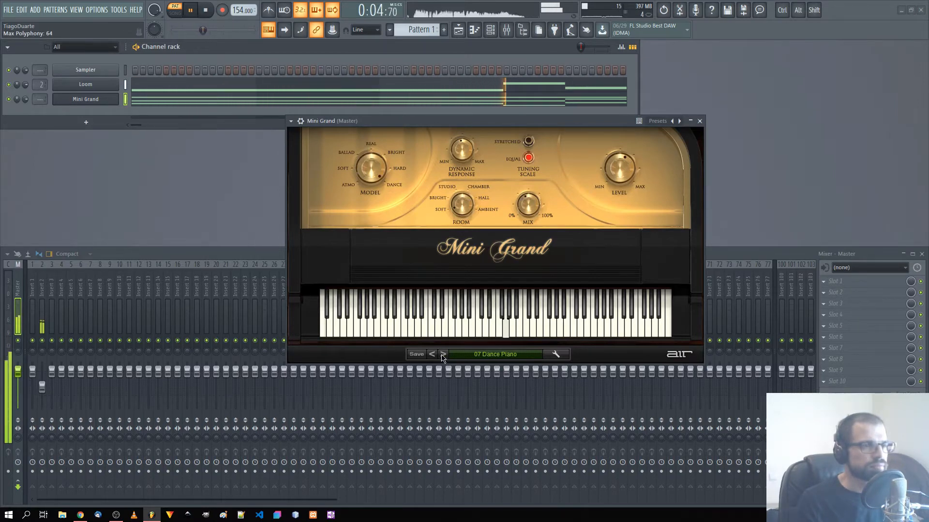
left_click(442, 354)
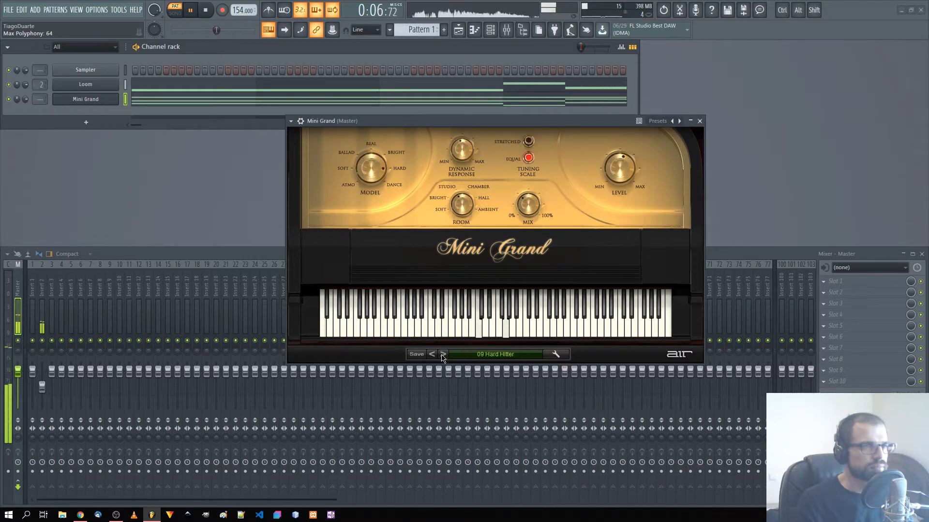
left_click(443, 355)
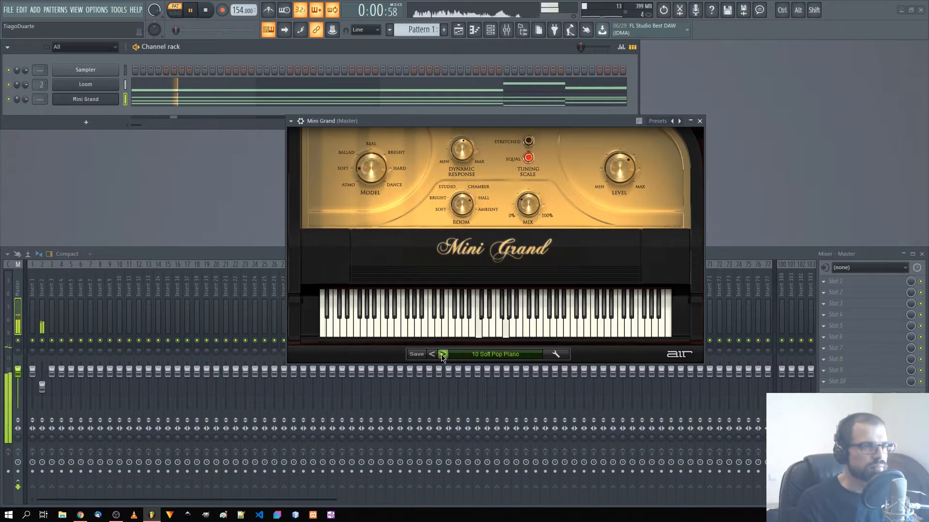
left_click(442, 354)
left_click(442, 355)
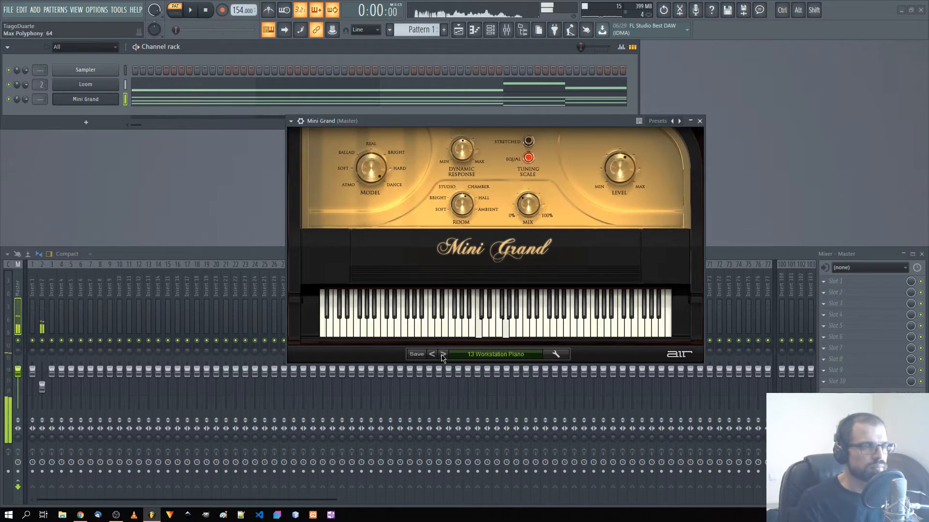
left_click(442, 355)
left_click(442, 355)
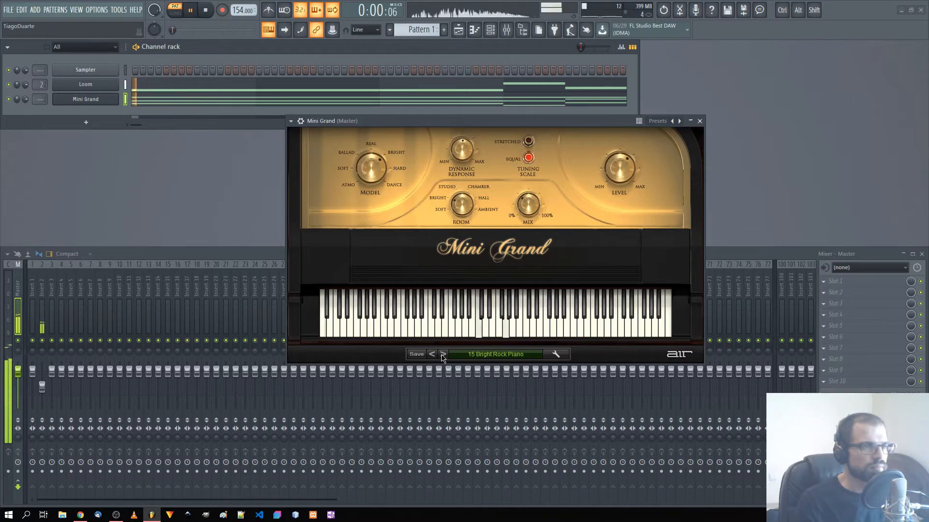
left_click(443, 355)
left_click(442, 354)
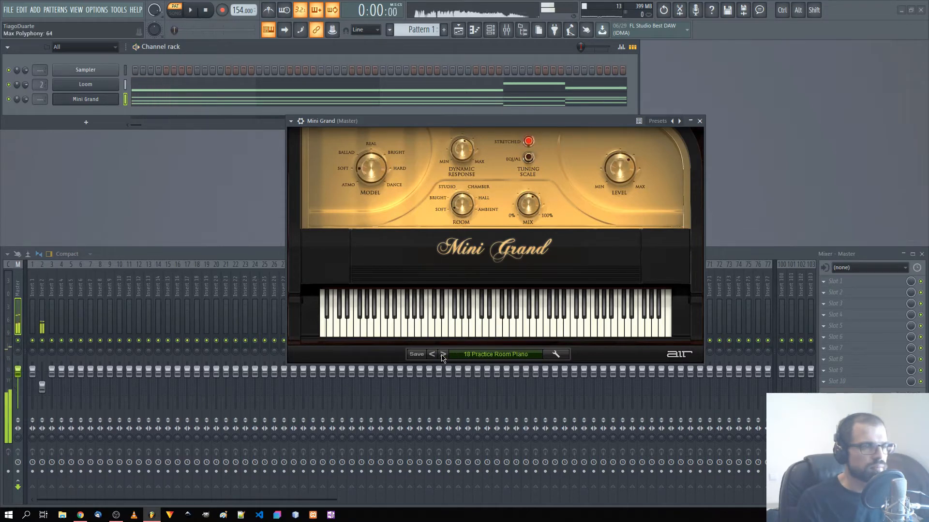
left_click(700, 121)
Route the Mini Grand channel to mixer insert 3, stop playback and load Edison in that insert's first effect slot
left_click_drag(41, 99, 41, 92)
key("space")
left_click(847, 282)
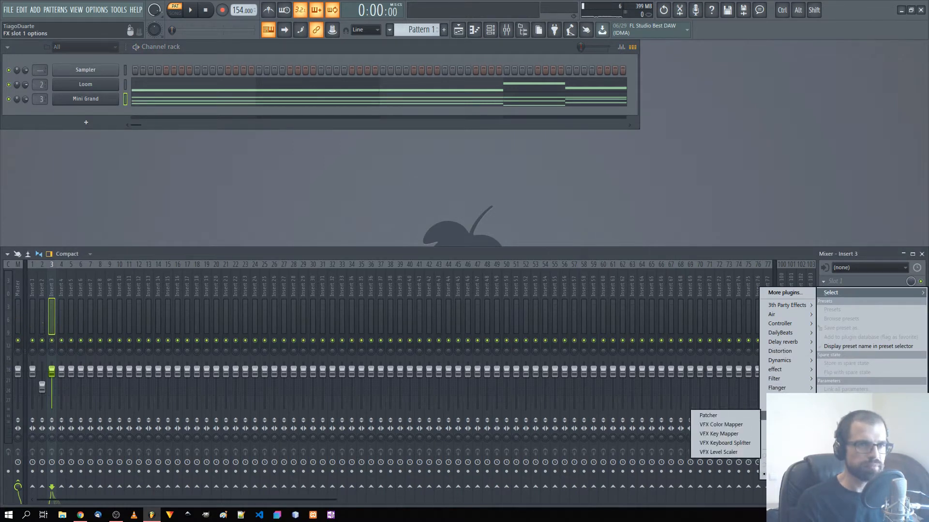
mouse_move(787, 406)
left_click(742, 406)
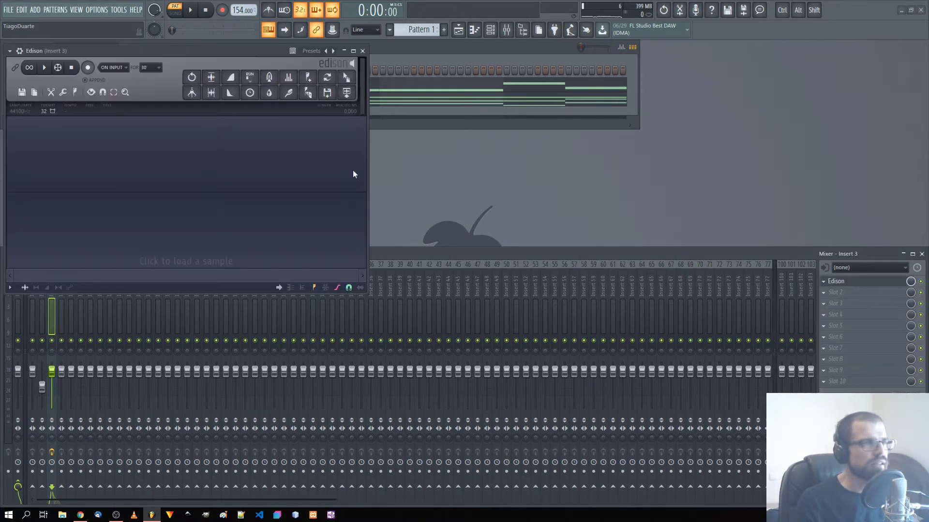
left_click_drag(209, 50, 468, 168)
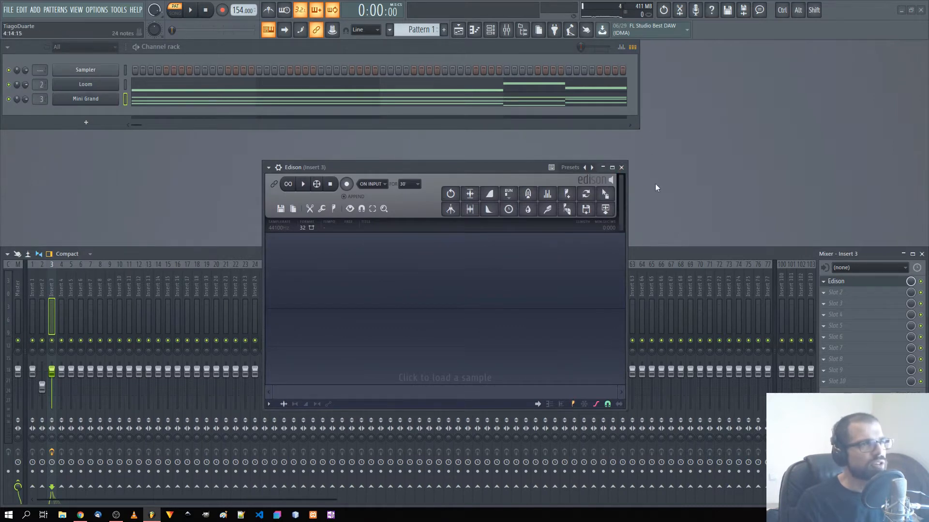
left_click(621, 167)
Move the Mini Grand notes from Pattern 1 to Pattern 2 and place Pattern 2 on playlist track 1 at bar 1
left_click(458, 29)
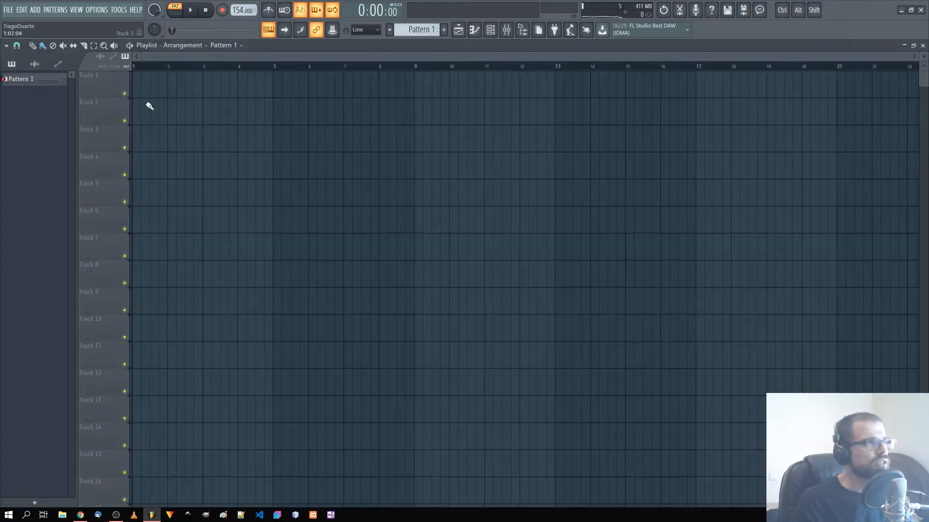
left_click(921, 45)
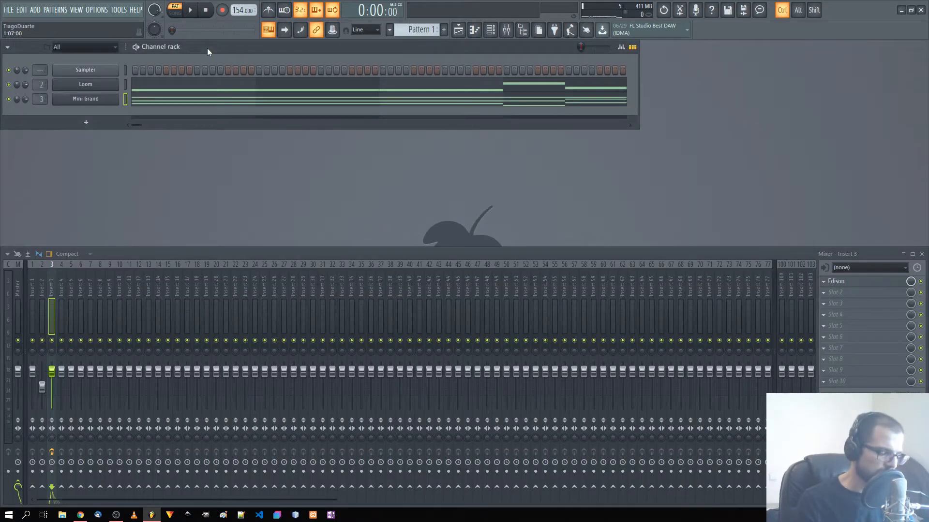
key("ctrl+x")
scroll(415, 31, "up", 1)
key("ctrl+v")
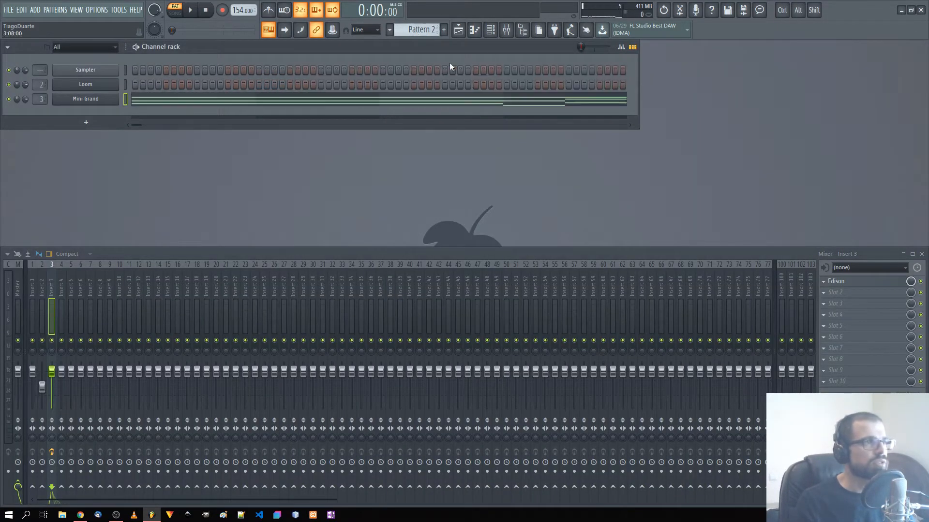
left_click(460, 30)
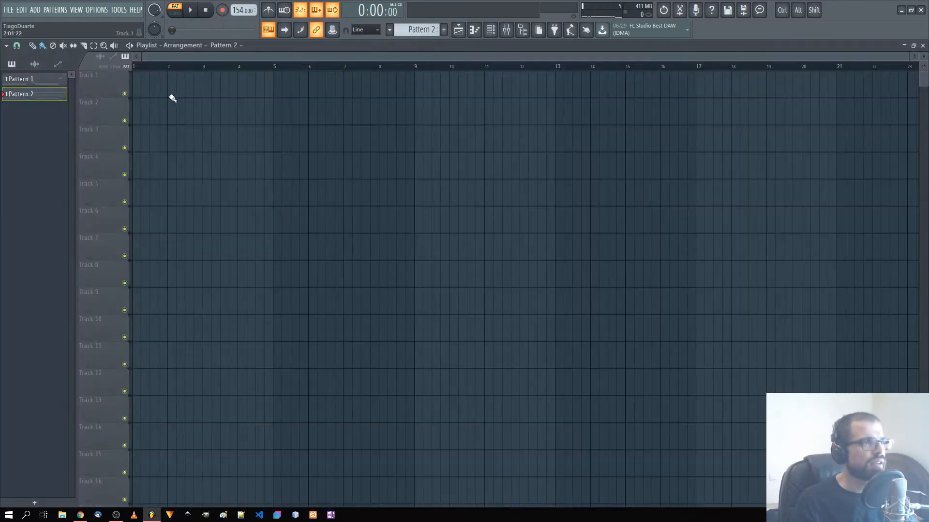
mouse_move(173, 98)
left_mouse_down()
mouse_move(89, 93)
mouse_move(116, 92)
left_mouse_up()
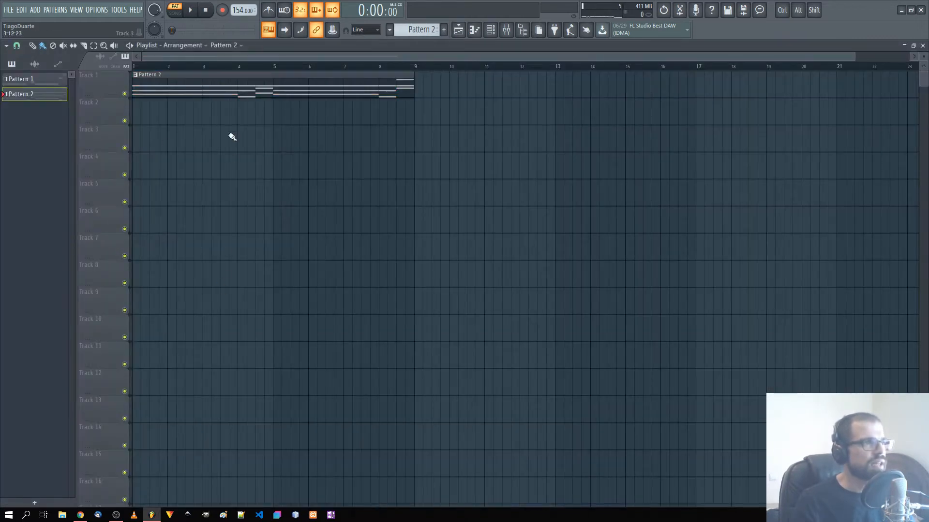
left_click(136, 76)
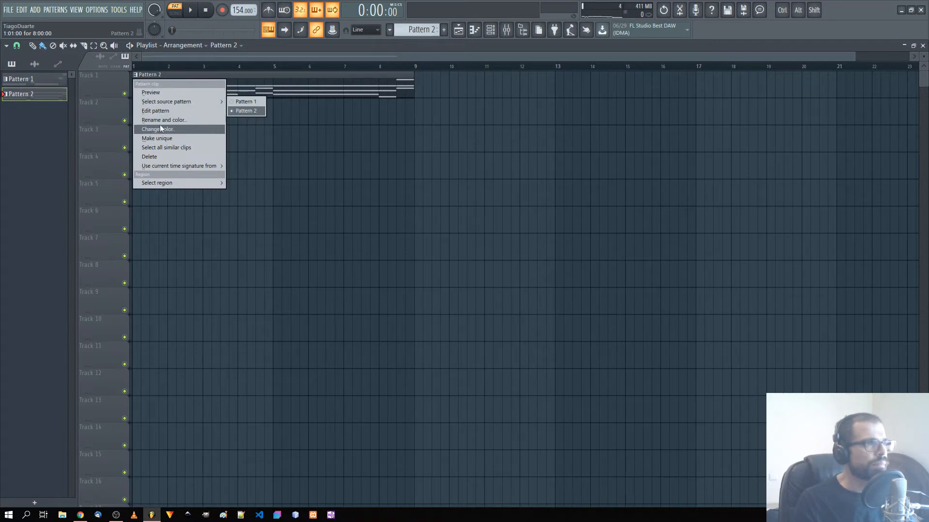
mouse_move(168, 167)
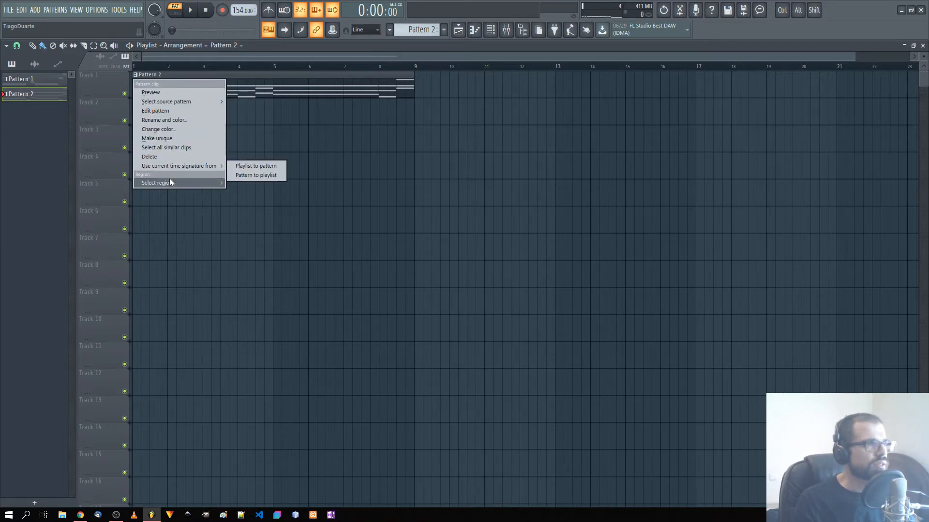
left_click(340, 270)
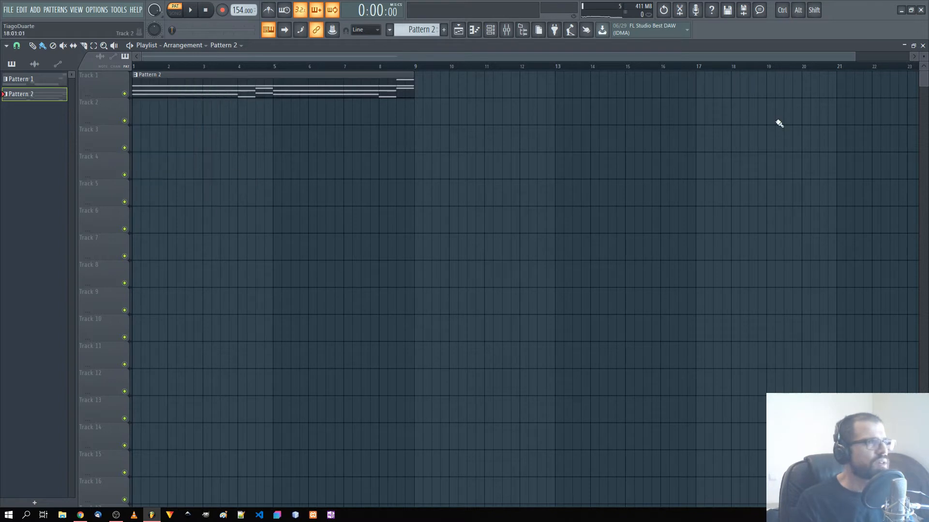
Render Pattern 2 as an audio clip and place that clip on playlist track 2 at bar 1
right_click(37, 94)
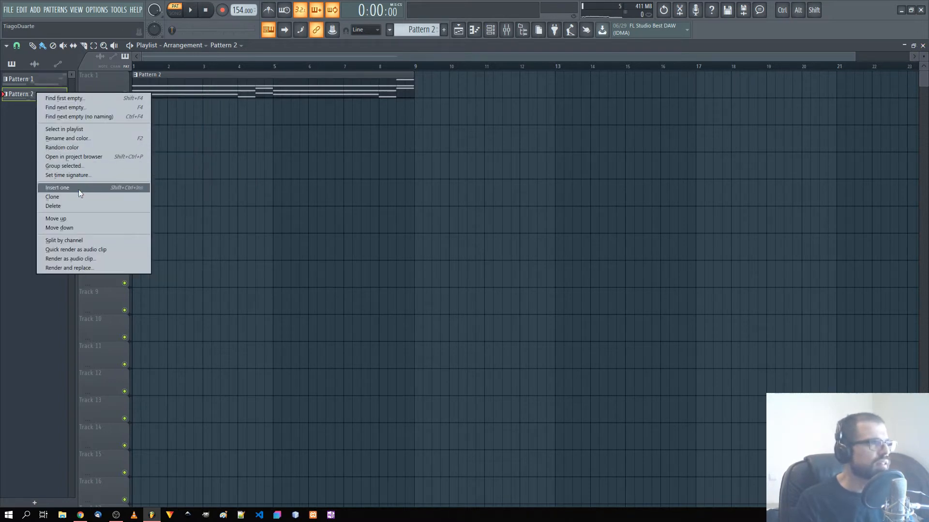
left_click(99, 260)
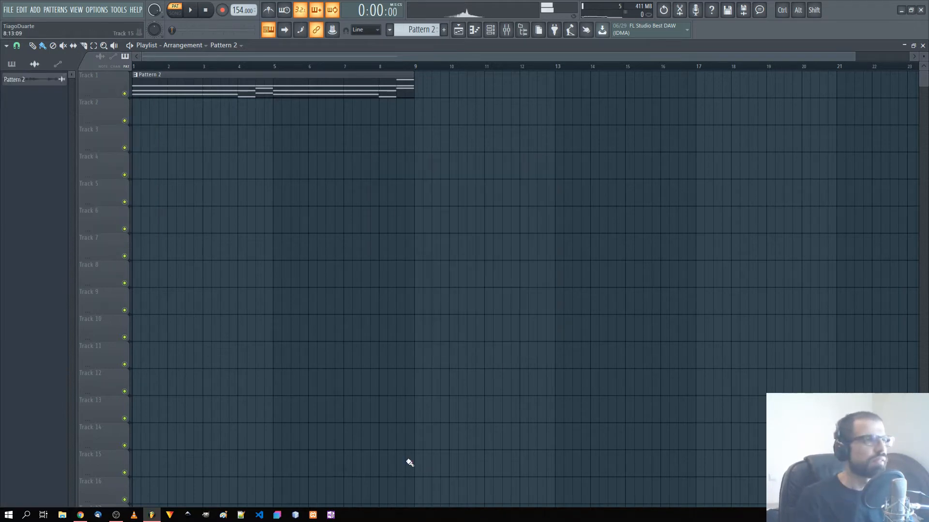
left_click_drag(30, 84, 165, 120)
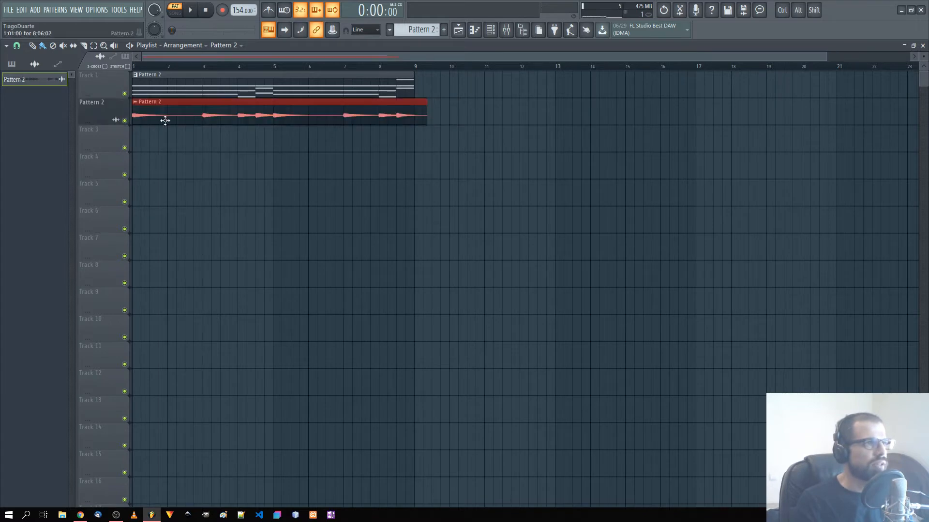
Slice the Pattern 2 audio clip at bar 9 and remove its excess tail to make it eight bars long
left_click(416, 145)
right_click(417, 142)
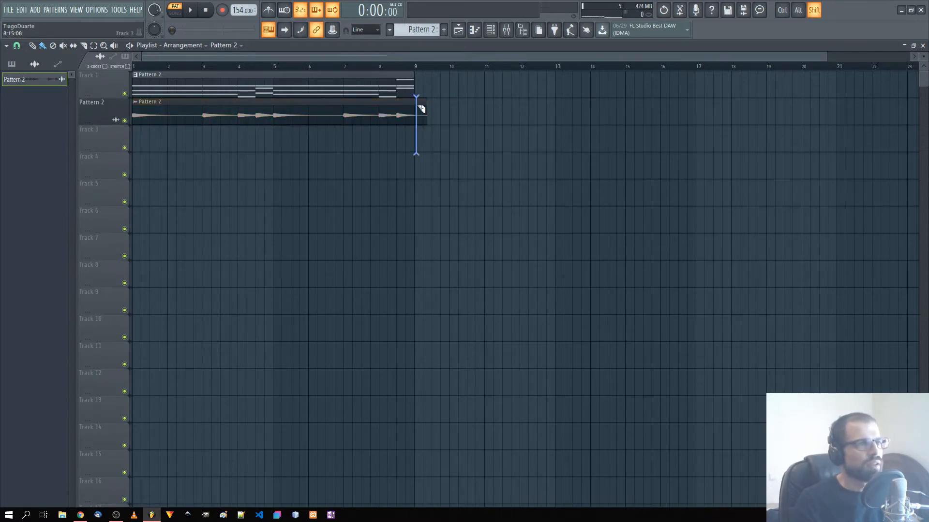
scroll(415, 145, "up", 5)
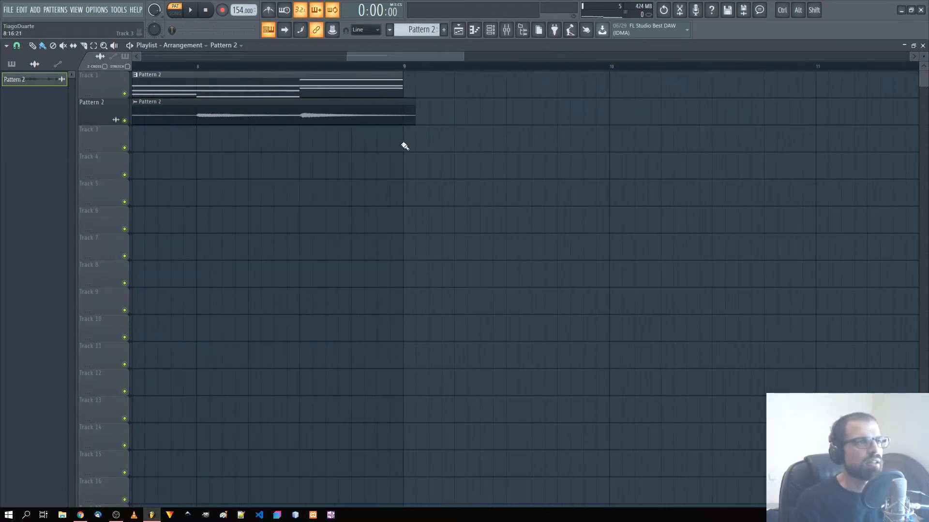
left_click_drag(402, 107, 402, 107)
right_click(405, 163, "ctrl")
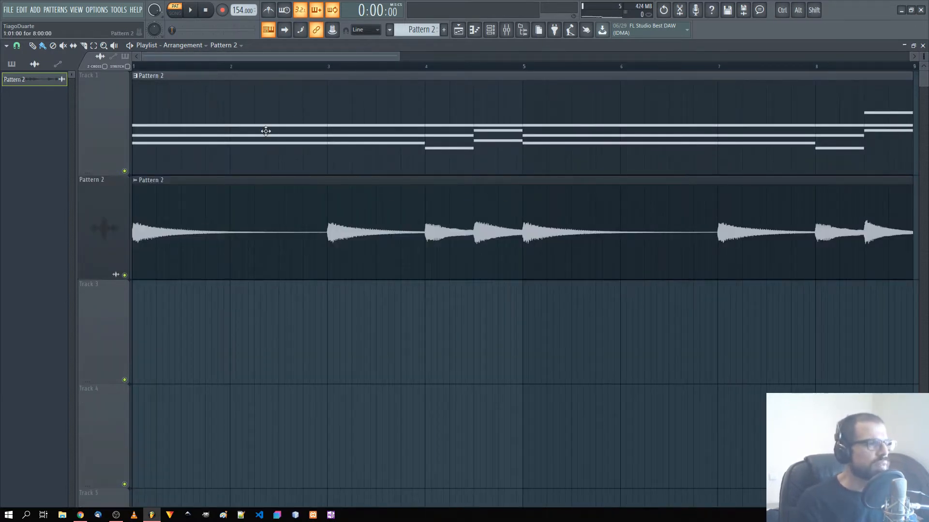
Move the Pattern 2 note clip to track 3 and place Pattern 1 on track 1 at bar 1
left_click_drag(266, 131, 247, 380)
left_click_drag(29, 82, 137, 133)
scroll(195, 124, "down", 3)
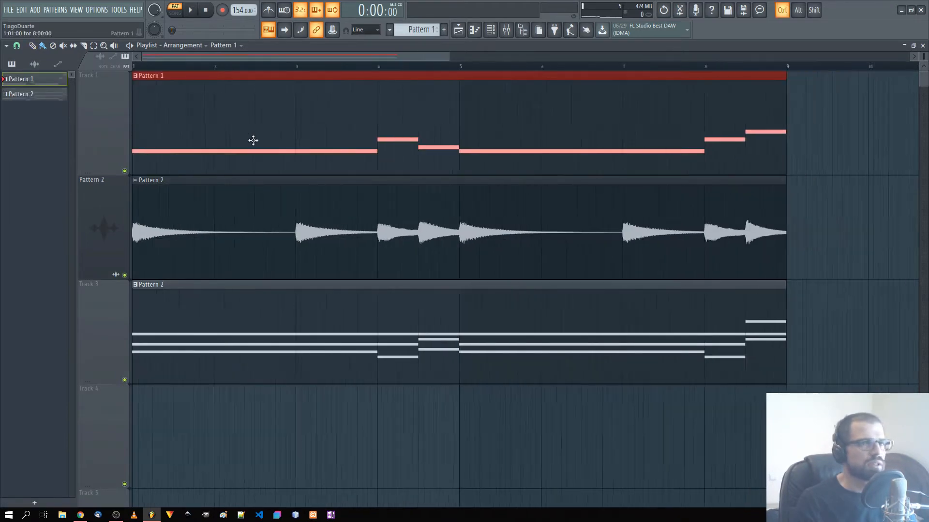
Reverse the rendered Pattern 2 audio clip on track 2
double_click(321, 239)
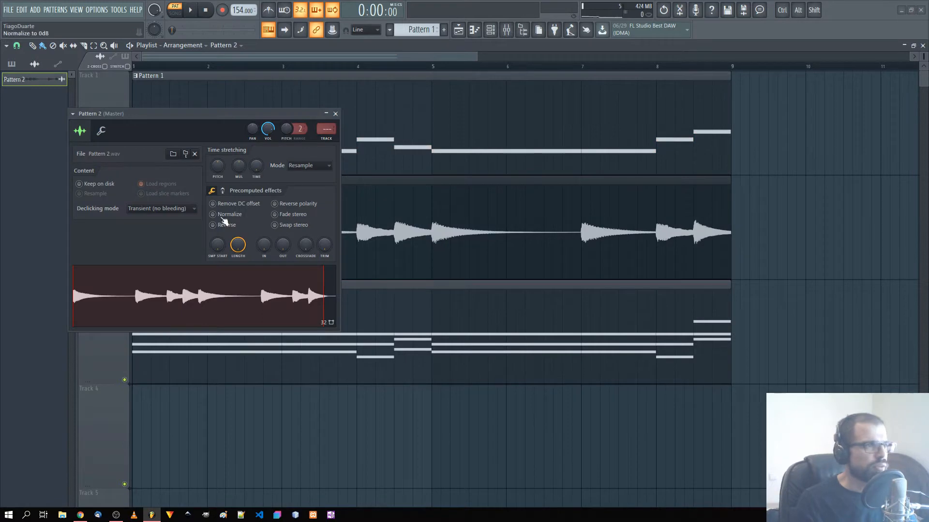
left_click(212, 225)
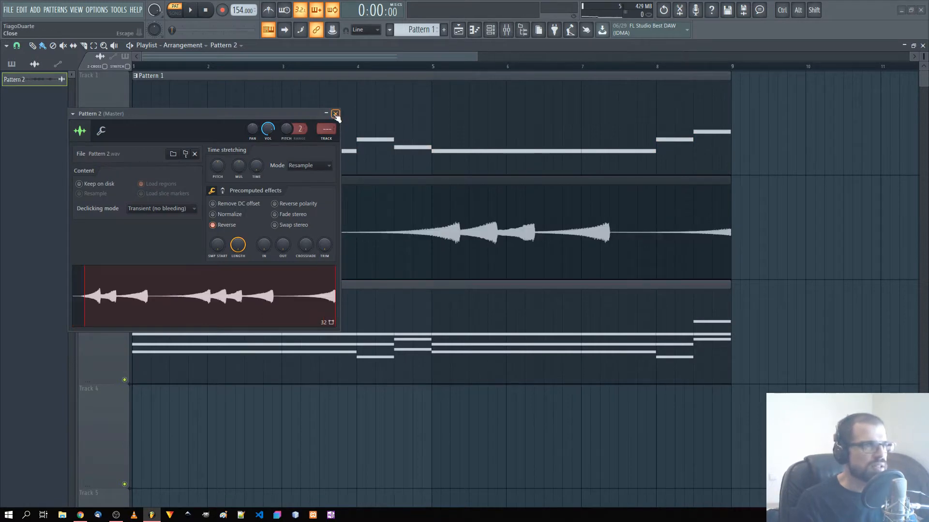
Close the sample settings and extend the end of the reversed audio clip on track 2 past bar 9 to include its final swell
left_click(335, 114)
left_click(735, 263)
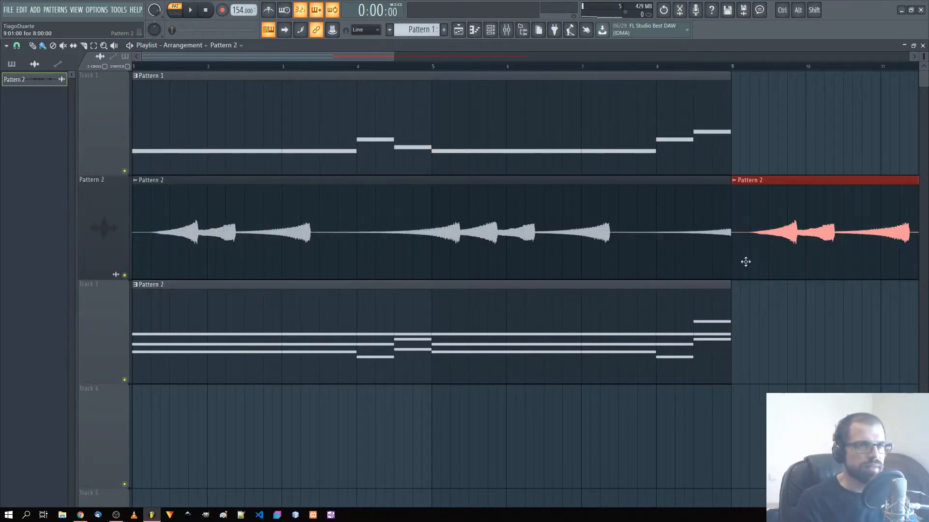
right_click(747, 263)
mouse_move(730, 262)
left_mouse_down()
mouse_move(796, 263)
mouse_move(763, 265)
left_mouse_up()
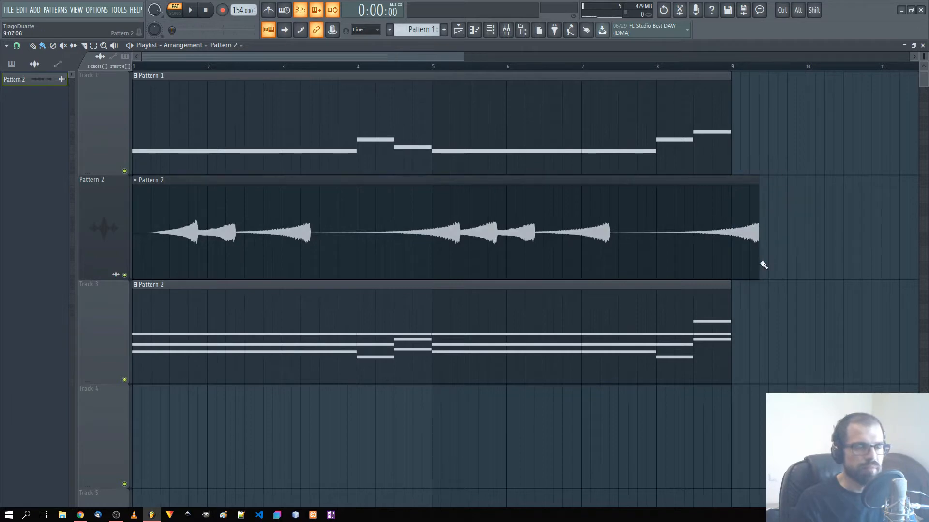
mouse_move(140, 233)
left_mouse_down()
mouse_move(597, 235)
mouse_move(847, 250)
left_mouse_up()
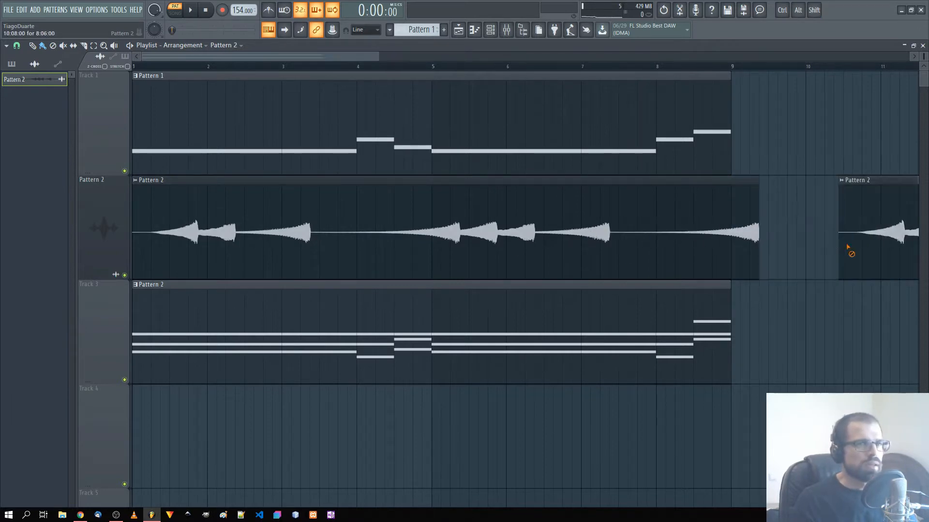
right_click(847, 250)
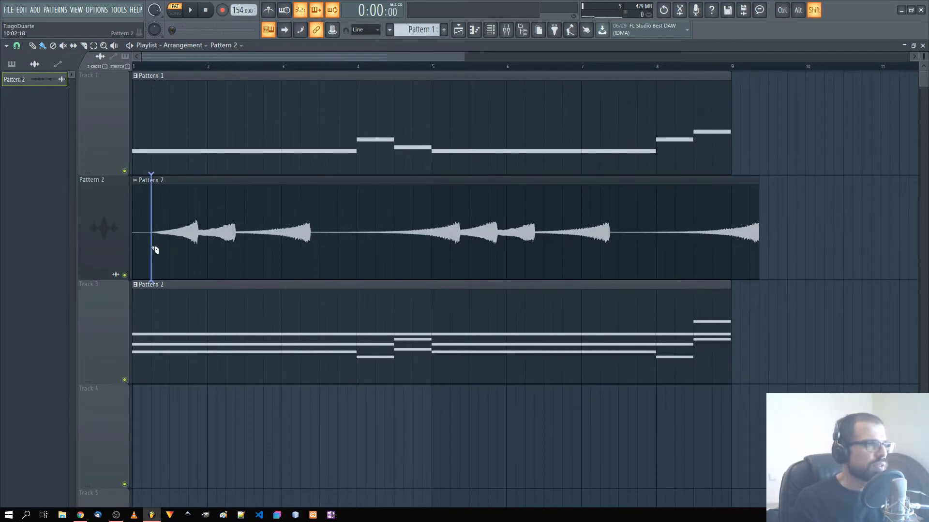
Cut the excess lead-in off the reversed clip on track 2 and shift the rest to run from bar 1 to bar 9
left_click_drag(155, 250, 154, 250)
right_click(139, 237)
left_click_drag(257, 236, 168, 237)
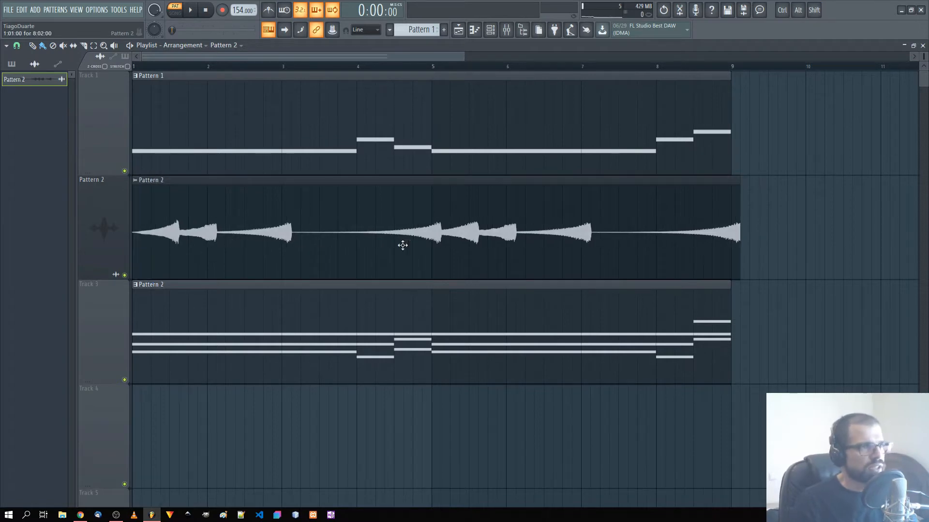
right_click(134, 249)
left_click_drag(252, 245, 241, 246)
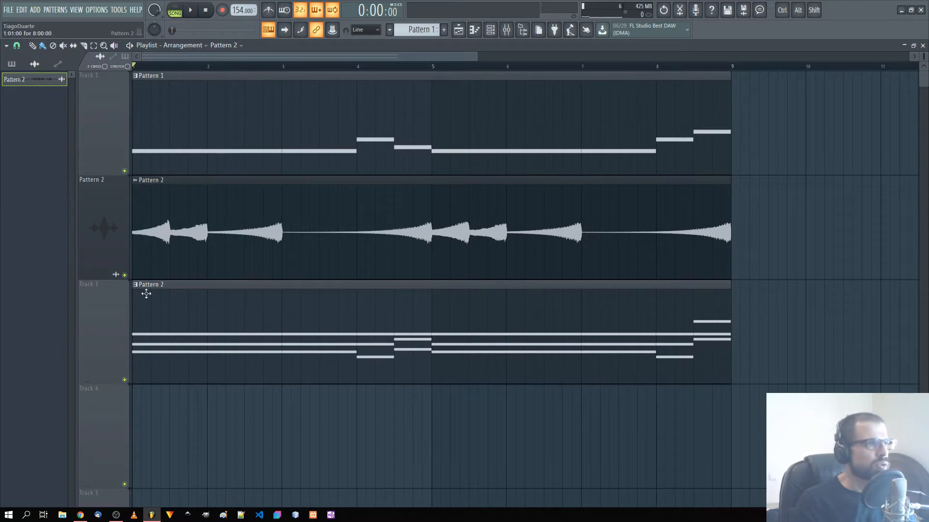
Mute track 3 and play back the reversed audio together with the bass line
left_click(126, 381)
key("space")
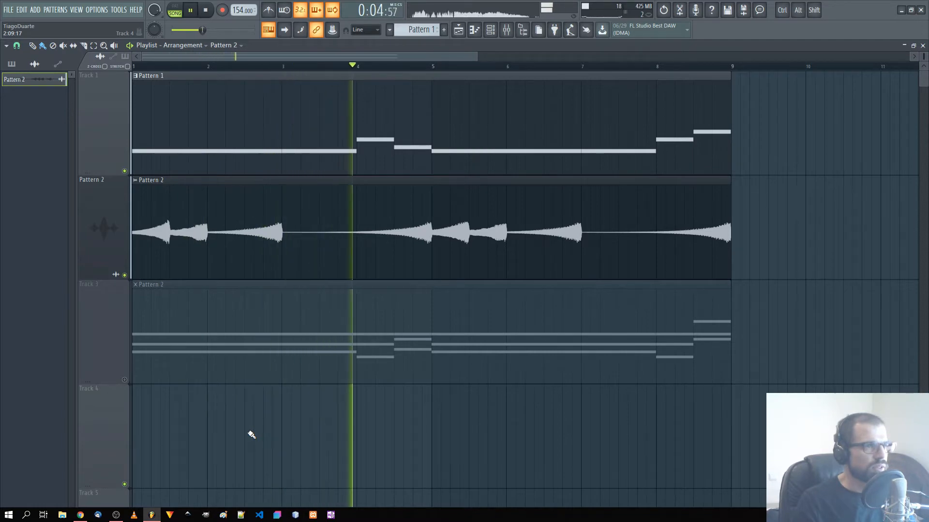
key("space")
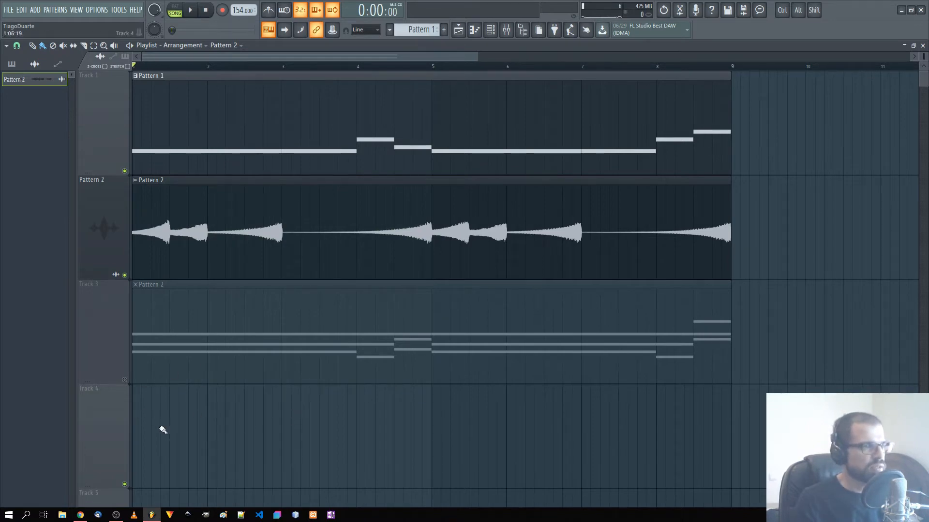
Slice the reversed audio at its chord changes and place the last four slices on track 4 in reverse order from bar 1
left_click_drag(155, 429, 283, 335)
left_click_drag(304, 419, 358, 333)
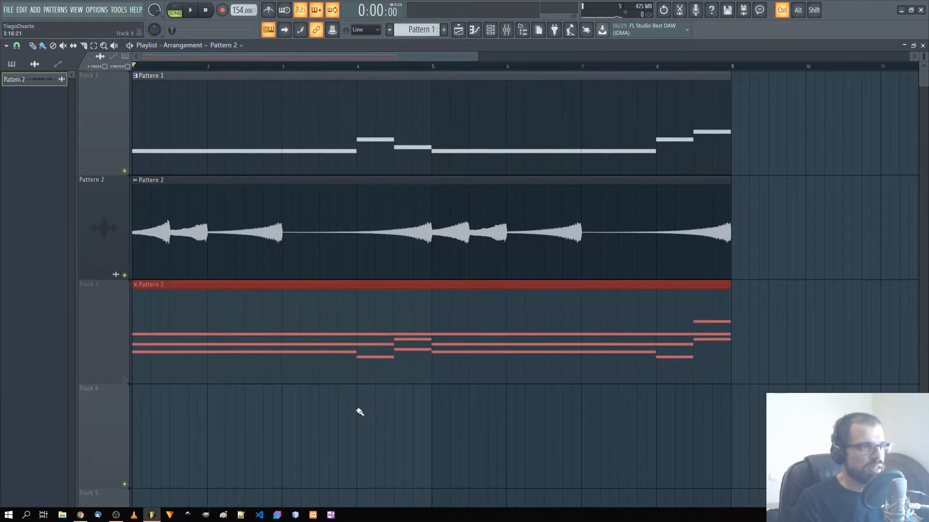
left_click_drag(360, 412, 429, 336)
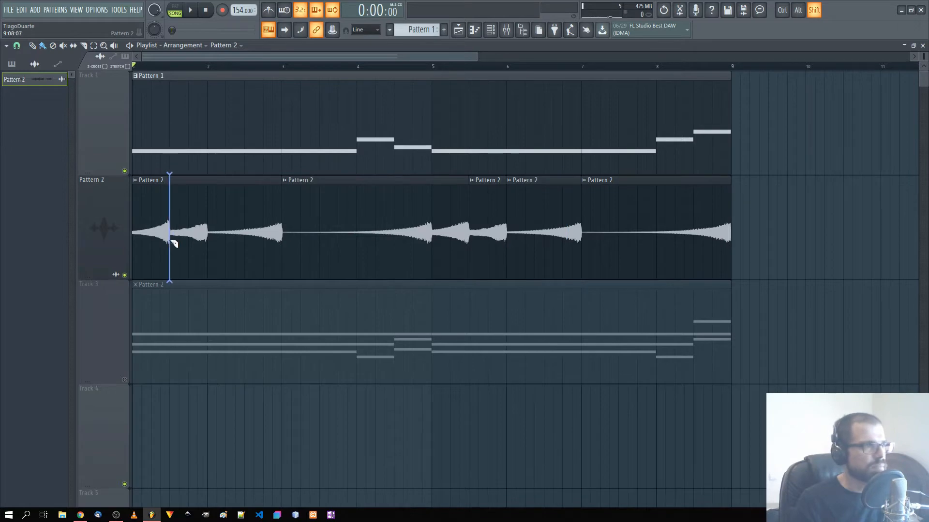
left_click_drag(648, 224, 153, 429)
left_click_drag(547, 227, 335, 490)
left_click_drag(480, 242, 371, 428)
left_click_drag(451, 214, 404, 449)
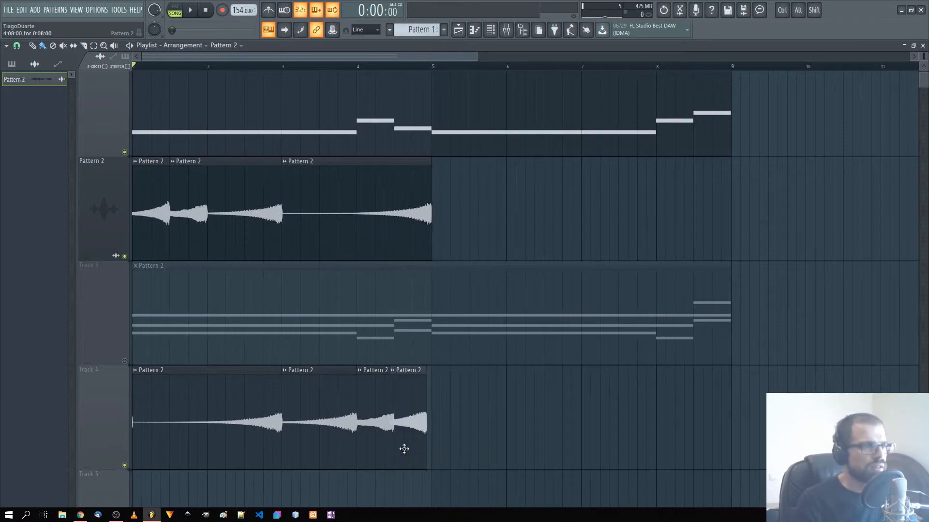
Align the four track 4 slices edge to edge, starting at bars 1, 3, 4 and 4:09 and ending at bar 5
scroll(135, 439, "up", 10)
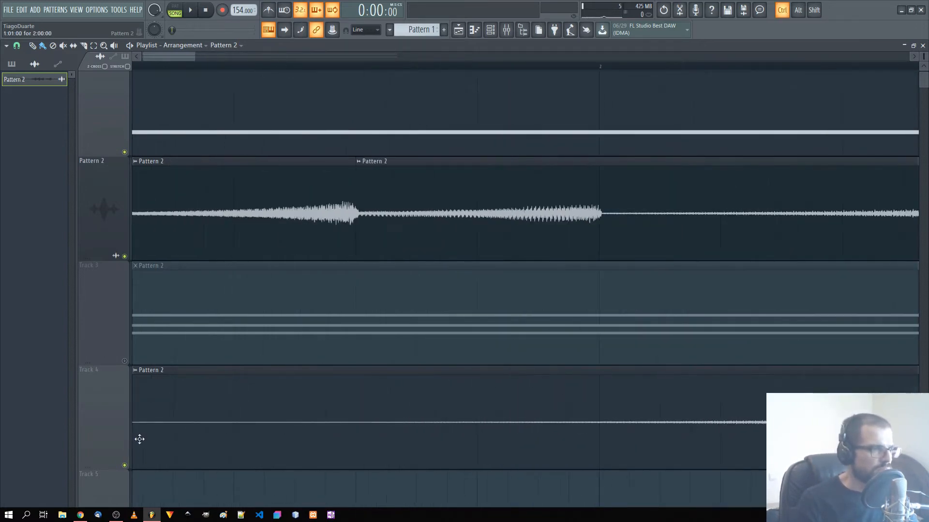
left_click_drag(139, 439, 658, 437)
scroll(373, 435, "down", 1)
scroll(373, 435, "up", 4)
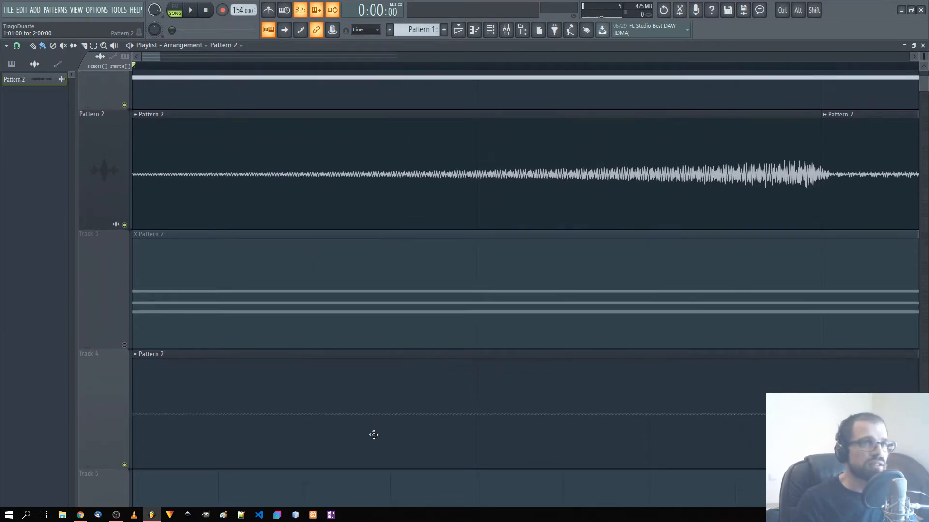
scroll(395, 431, "down", 3)
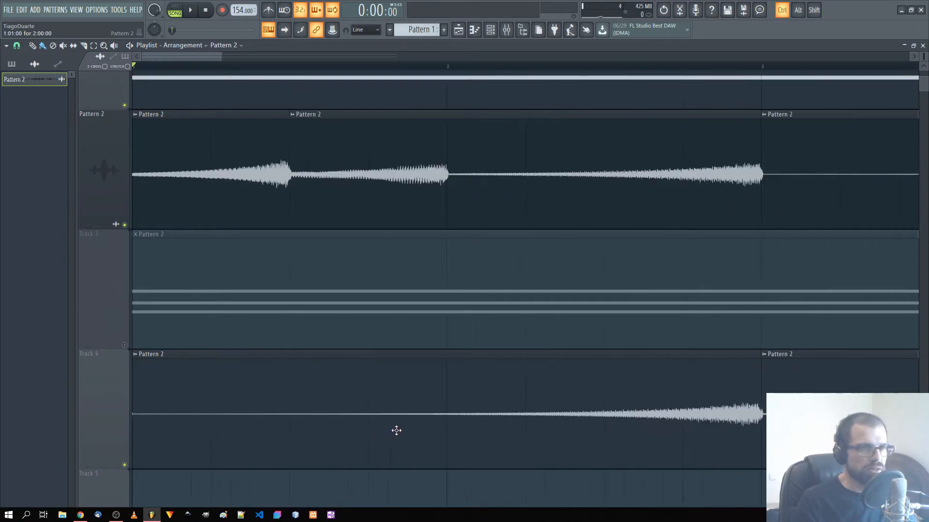
scroll(474, 418, "down", 1)
scroll(400, 416, "up", 3)
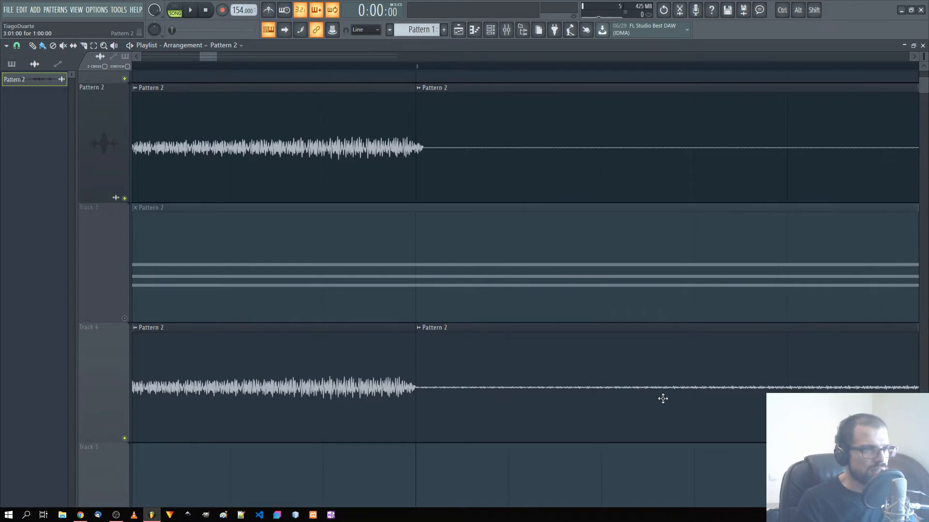
left_click_drag(663, 398, 271, 370)
left_click_drag(739, 404, 271, 414)
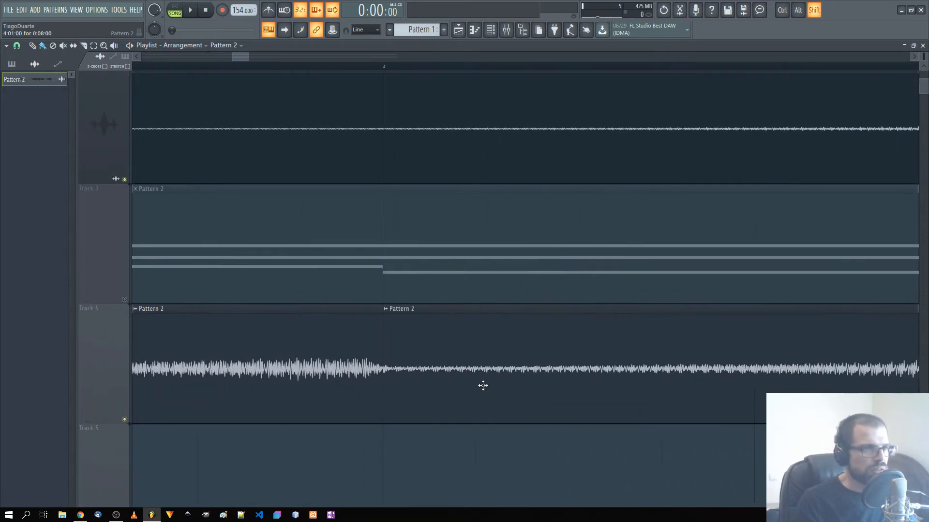
left_click_drag(758, 402, 532, 402)
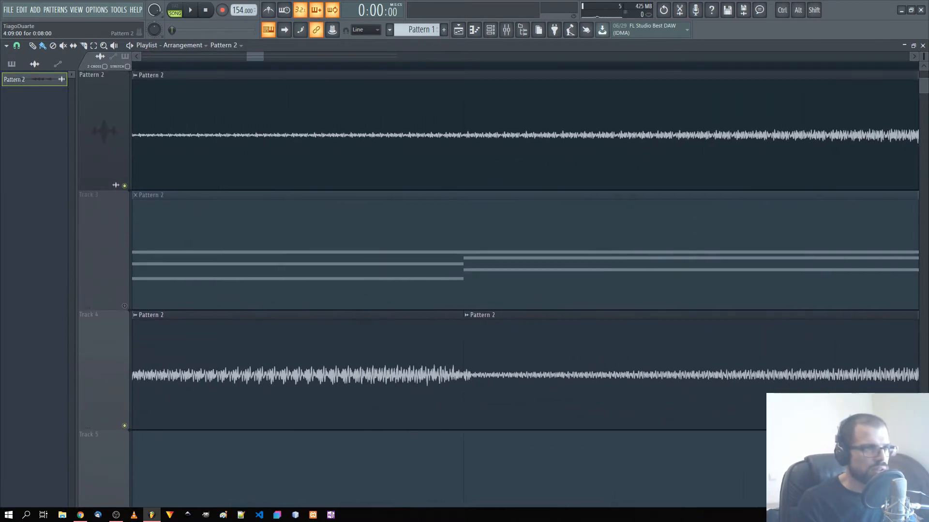
scroll(690, 394, "right", 3)
scroll(653, 398, "up", 2)
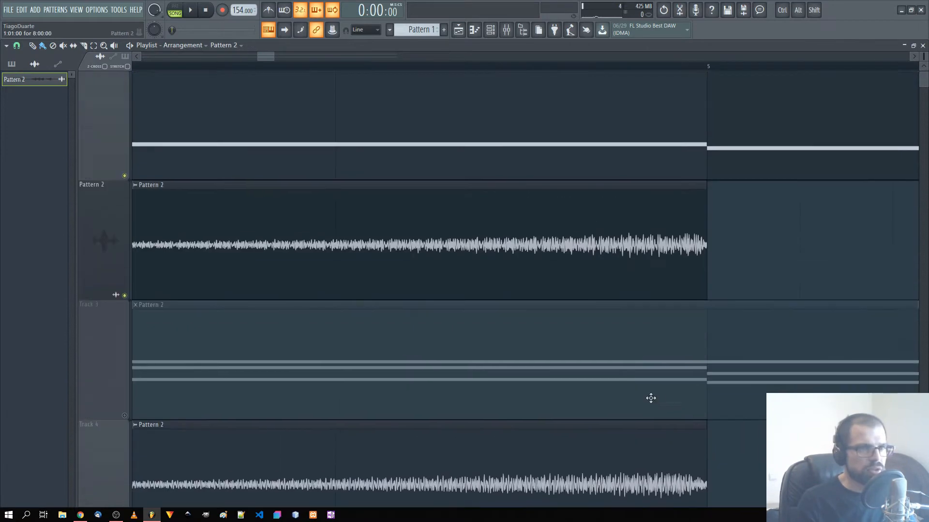
Move the two-bar slice from bar 3 of track 2 to track 4, starting exactly at bar 5
scroll(664, 402, "down", 10)
scroll(553, 397, "down", 2)
scroll(523, 309, "down", 3)
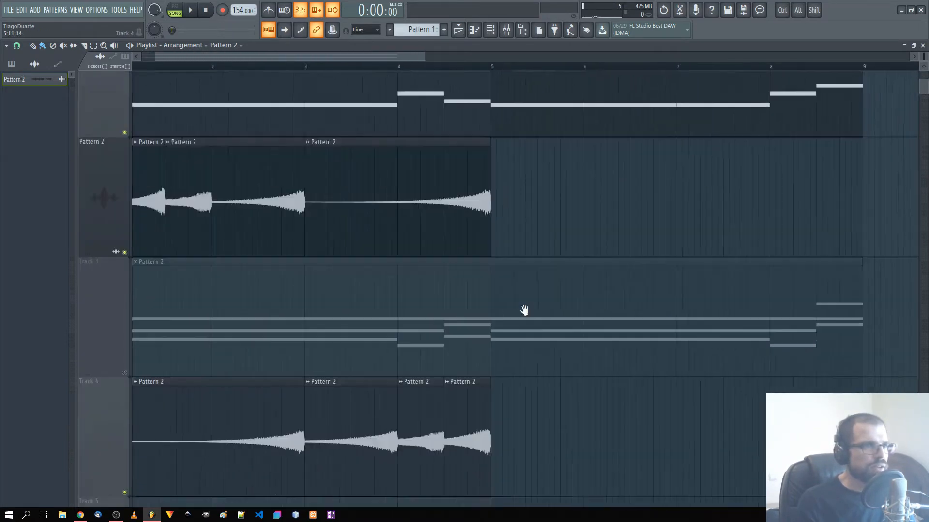
left_click_drag(361, 127, 545, 373)
scroll(544, 367, "up", 5)
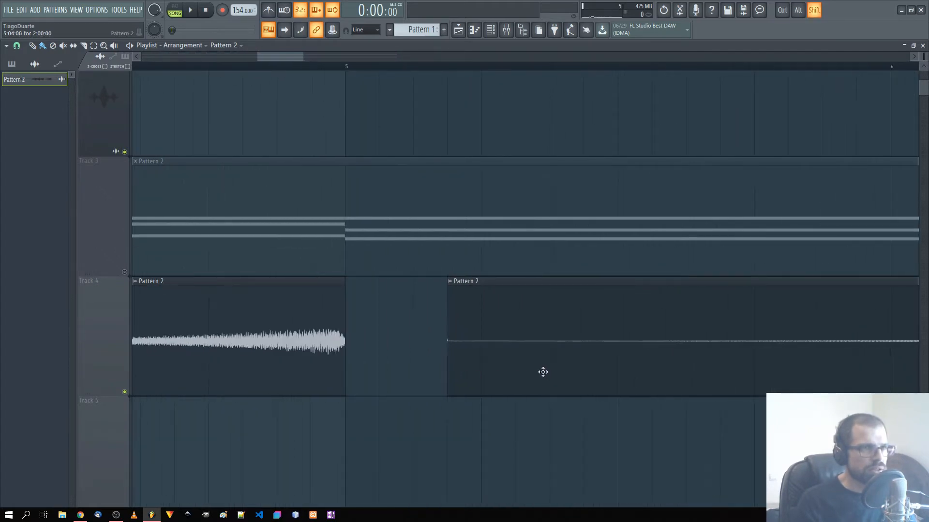
left_click_drag(553, 370, 499, 388)
scroll(464, 382, "down", 5)
Move the one-and-a-half-bar slice from track 2 to track 4, starting exactly at bar 7
left_click_drag(567, 412, 539, 464)
left_click_drag(379, 356, 589, 389)
left_click_drag(285, 179, 789, 459)
scroll(696, 462, "up", 7)
scroll(683, 435, "up", 3)
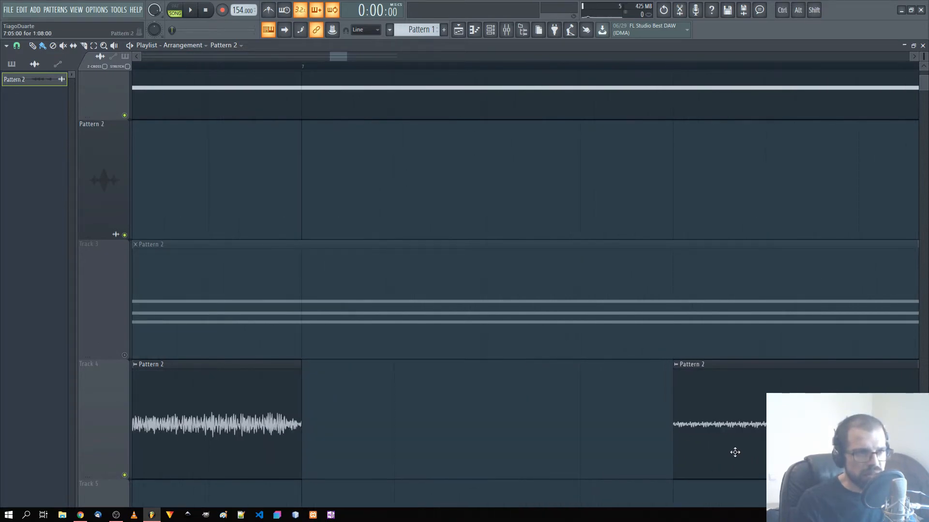
scroll(740, 450, "down", 6)
left_click_drag(800, 446, 727, 449)
scroll(657, 455, "down", 3)
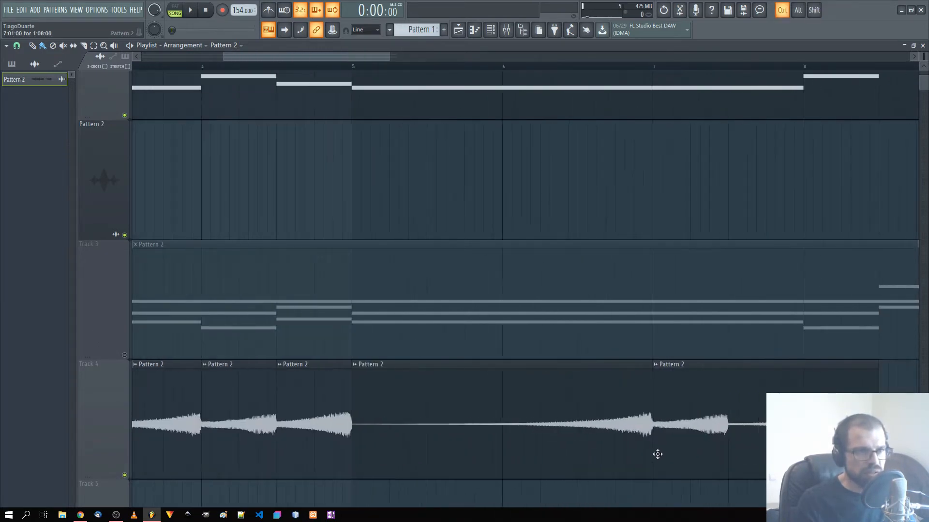
Move the remaining half-bar slice from bar 1 of track 2 to track 4 at 8:09
scroll(233, 136, "down", 4)
left_click_drag(207, 180, 333, 185)
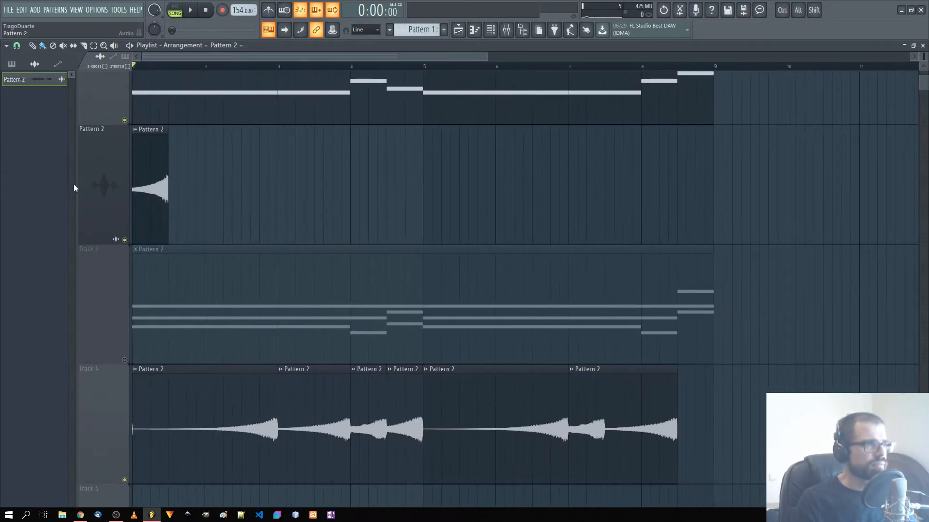
left_click_drag(151, 203, 696, 423)
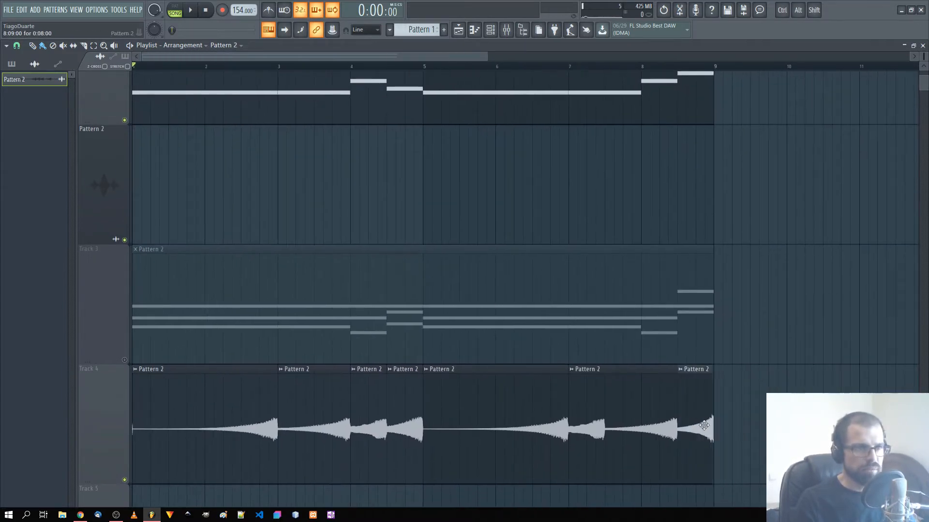
Start playback, move all the slices on track 4 up to track 2, and unmute track 3
key("space")
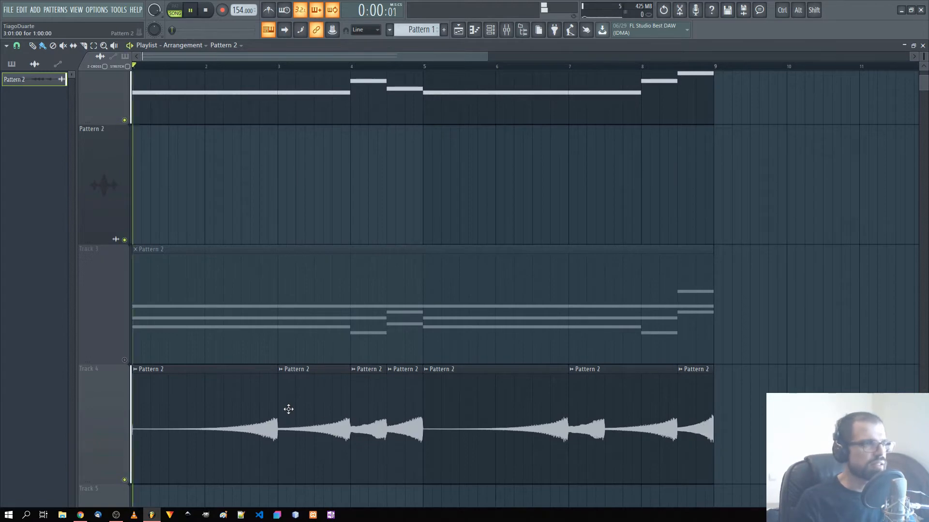
left_click_drag(824, 447, 97, 422)
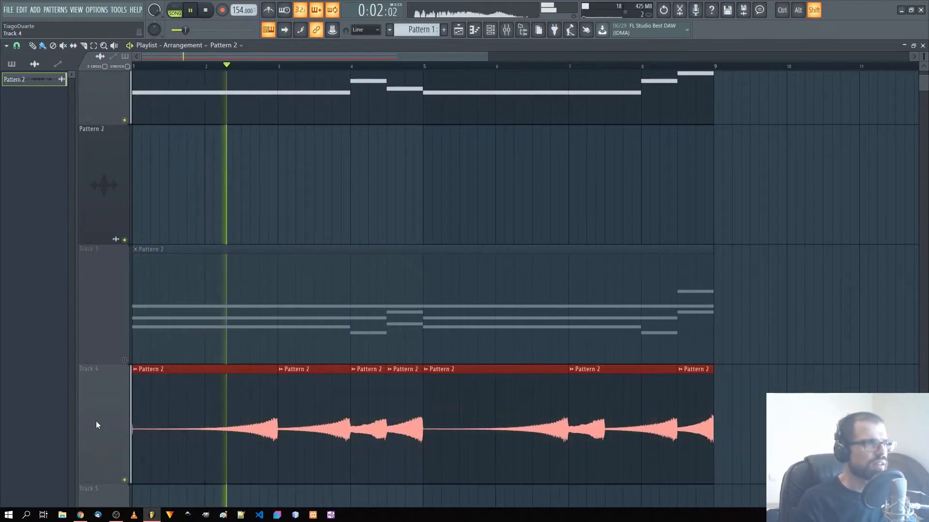
key("shift+Up")
key("shift+Up")
left_click(296, 442, "ctrl")
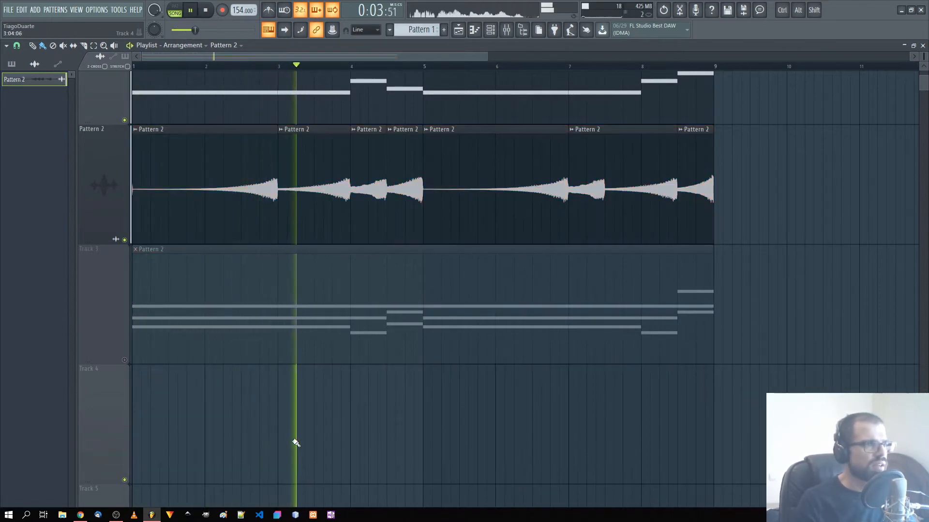
left_click(125, 360)
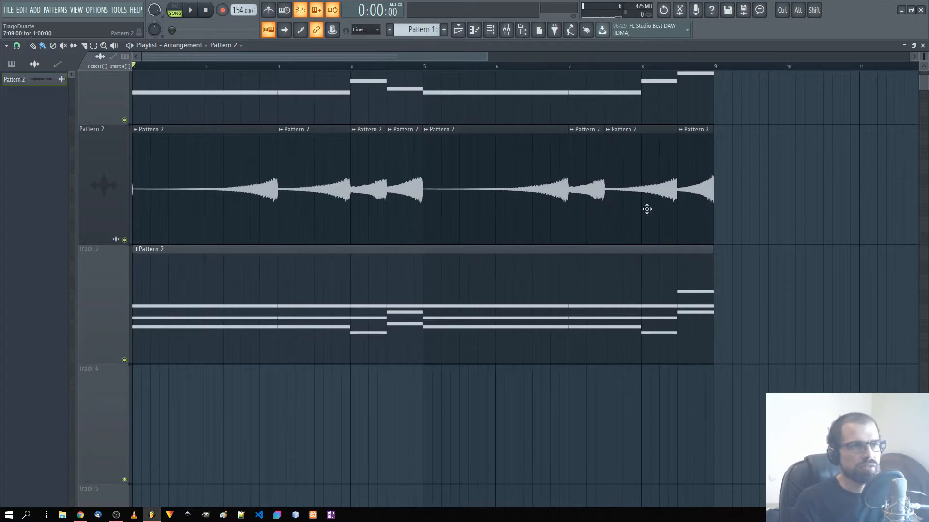
Split the slice at bar 7 of track 2 and swap its parts, putting the one-bar part at bar 7 and the half-bar part at bar 8
left_click_drag(647, 209, 752, 207)
left_click_drag(586, 199, 659, 200)
left_click_drag(772, 206, 611, 206)
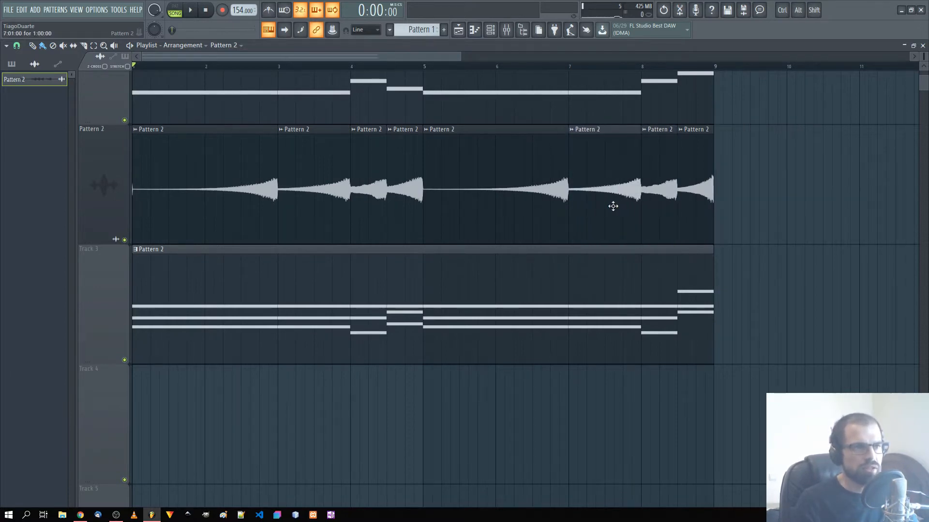
scroll(584, 211, "up", 5, "ctrl")
scroll(557, 221, "up", 4, "ctrl")
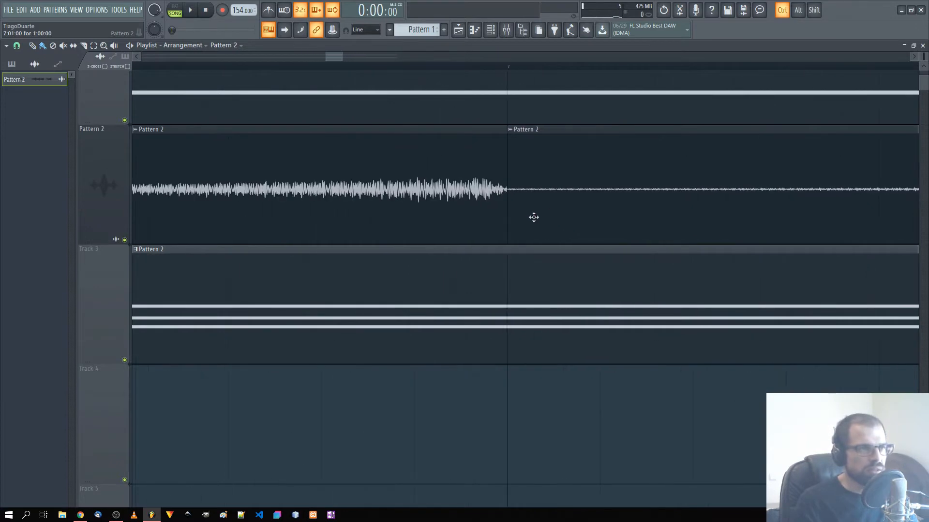
scroll(568, 236, "down", 8, "ctrl")
Play the arrangement and mute the bass line on track 1
scroll(587, 266, "up", 2)
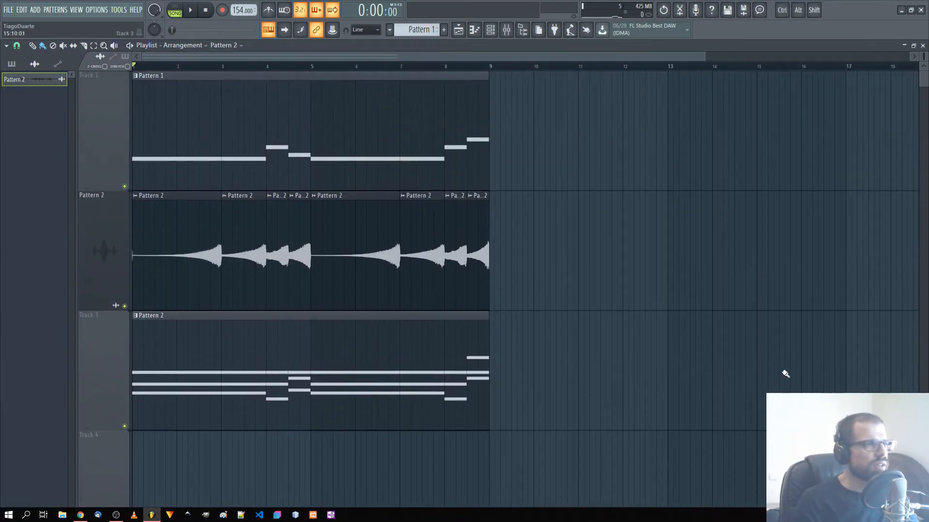
key("space")
left_click(127, 187)
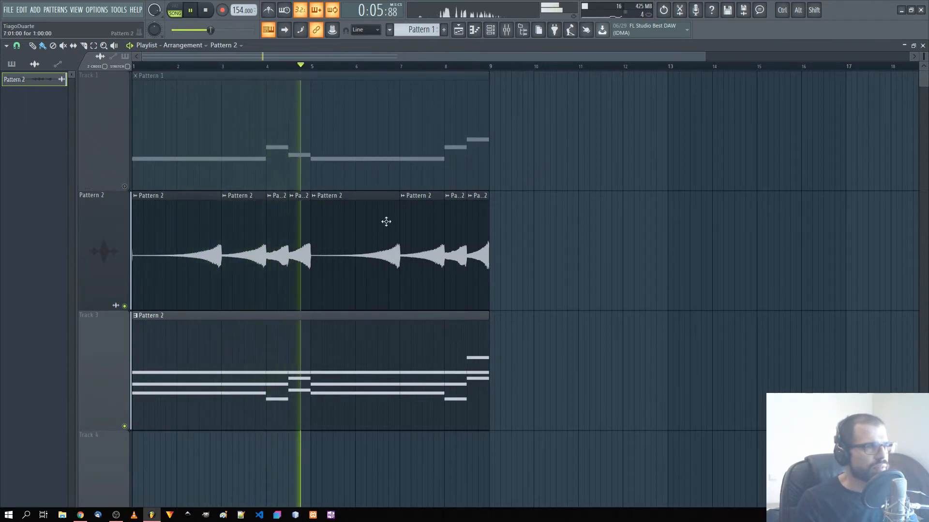
Set the reversed Pattern 2 sample's time-stretching pitch to -1200 cents and mute track 3 to hear the sample alone
double_click(334, 247)
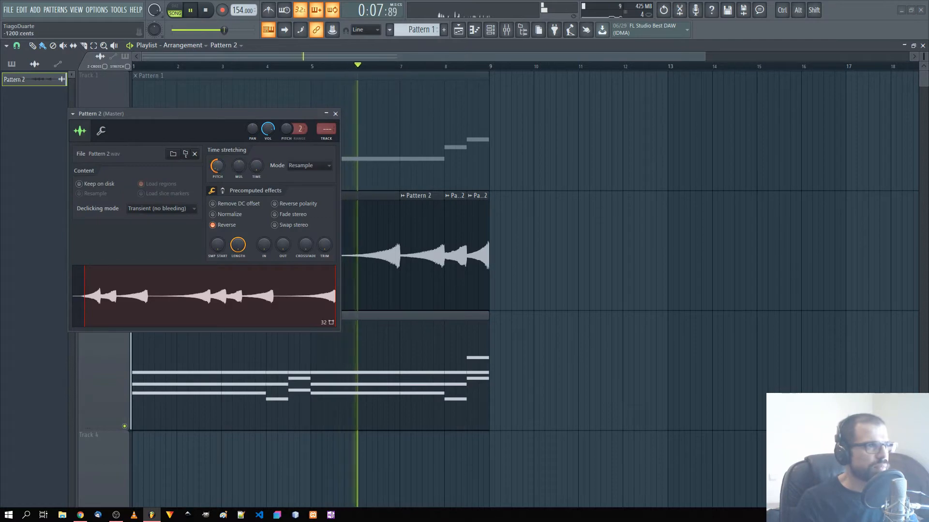
left_click(335, 113)
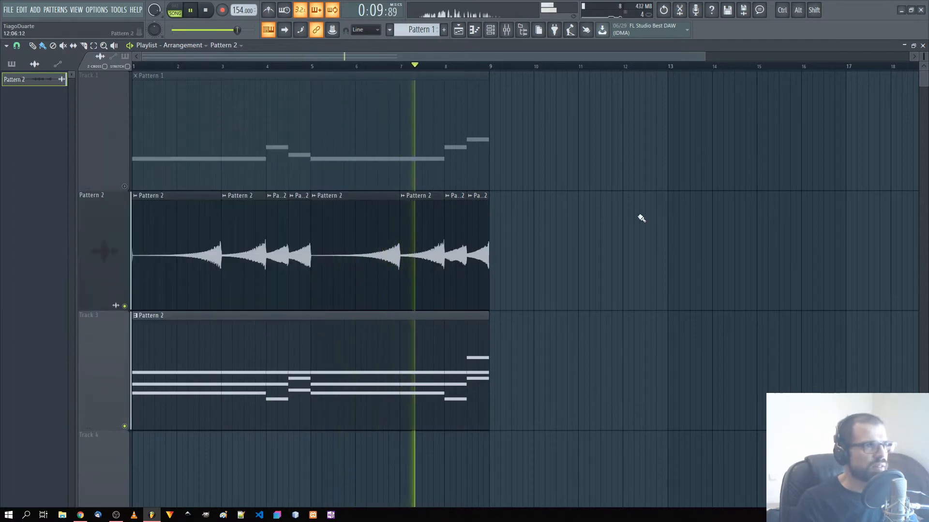
left_click(123, 426)
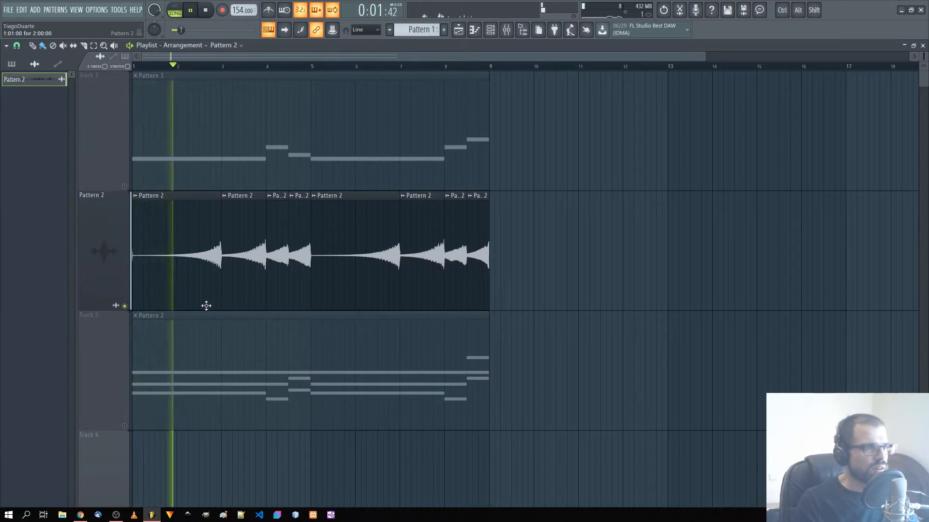
Unmute track 1, delete the Pattern 2 note clip from track 3, unmute track 3, and close the playlist
left_click(124, 187)
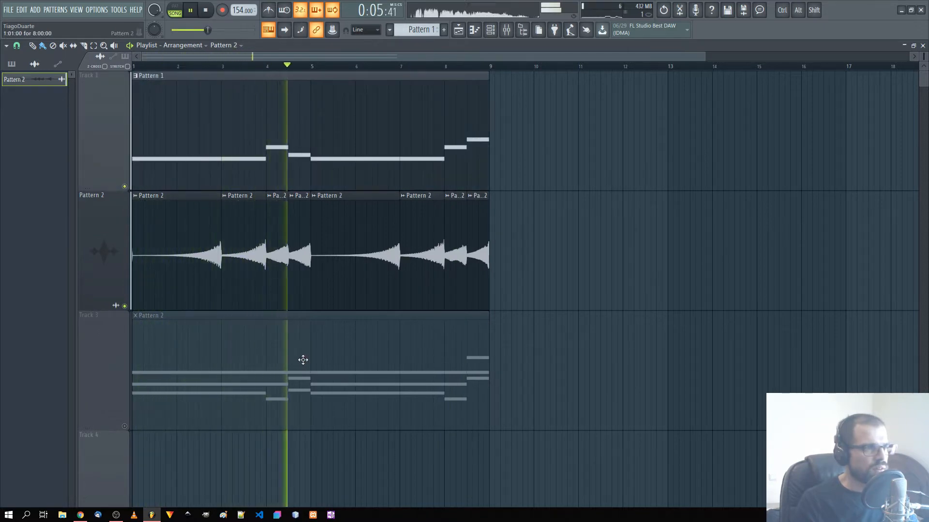
right_click(286, 391)
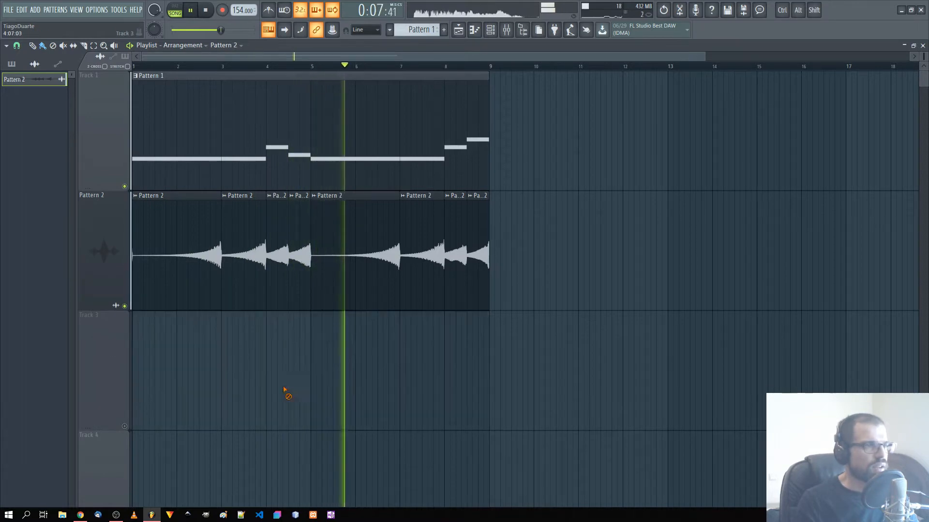
left_click(125, 426)
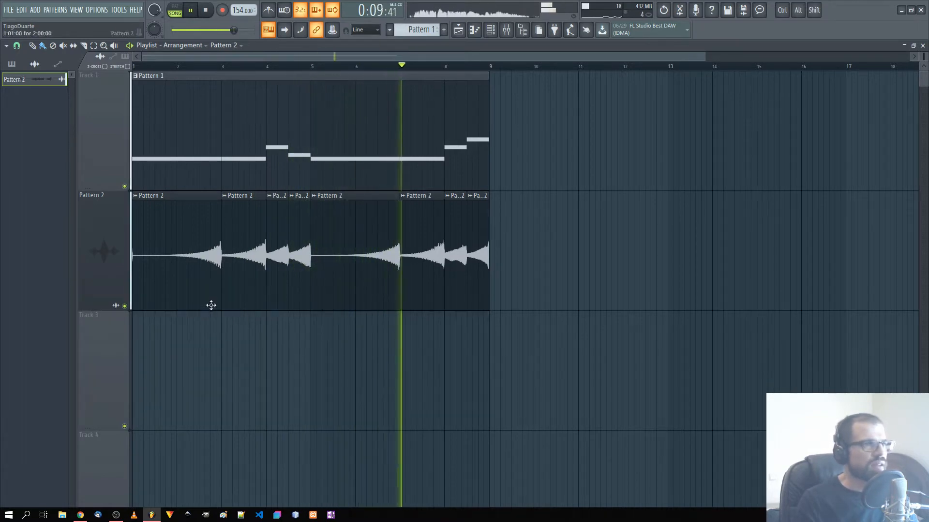
scroll(211, 305, "up", 3, "ctrl")
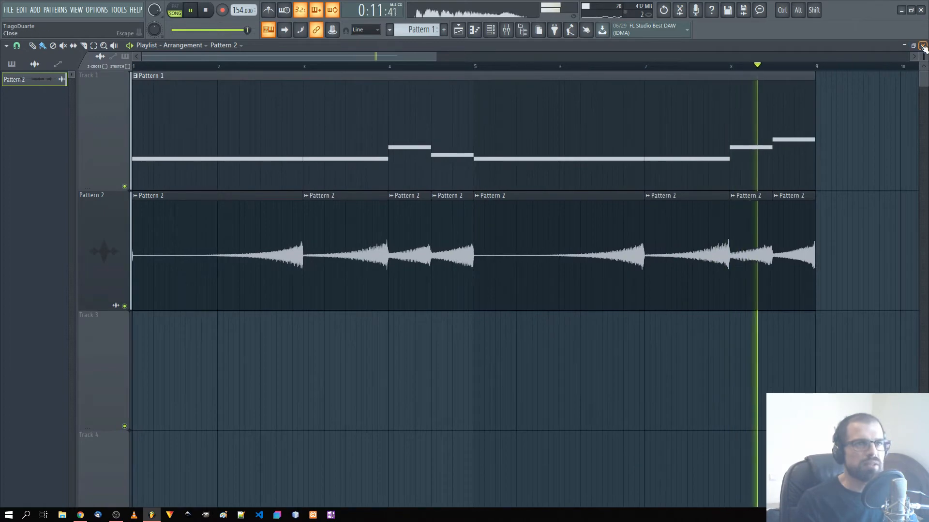
left_click(923, 46)
Route the Pattern 2 sample channel to mixer track 3, and name mixer tracks 2 and 3 Synth and Piano
scroll(37, 113, "up", 3)
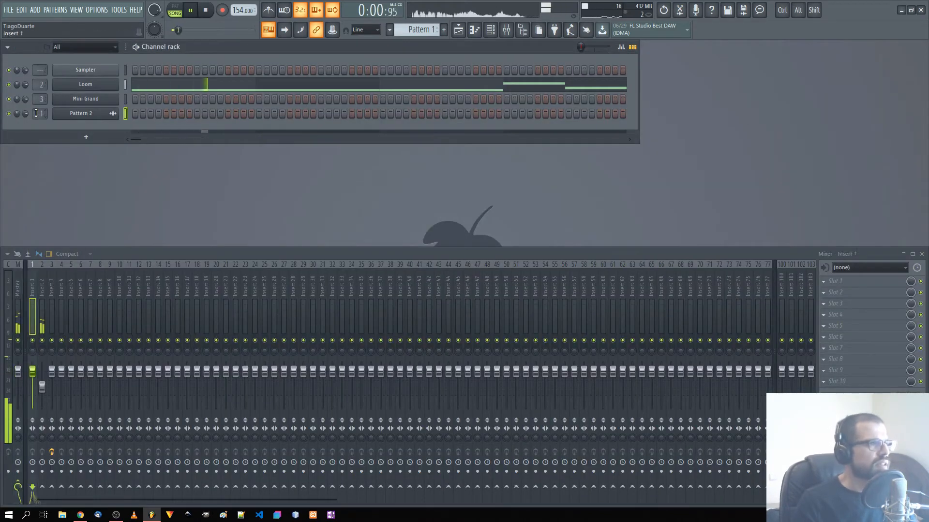
double_click(41, 287)
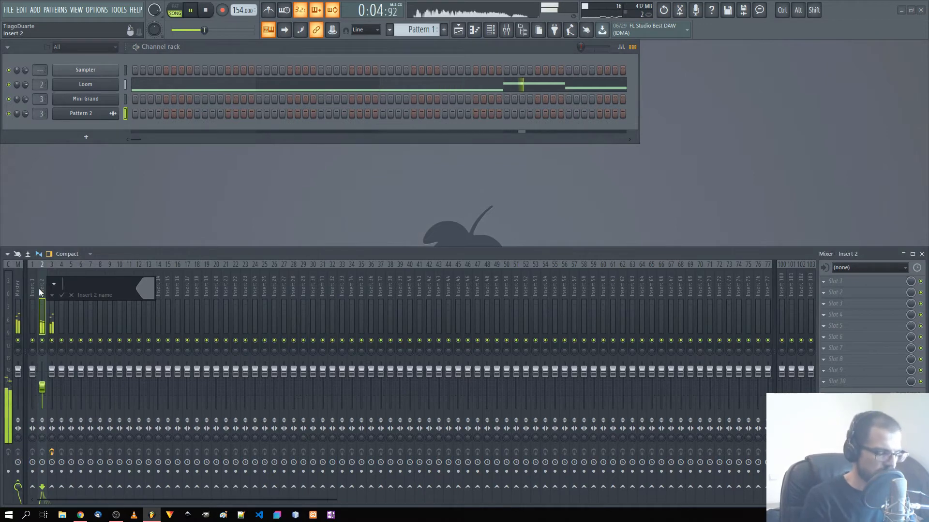
type("Synth")
key("Tab")
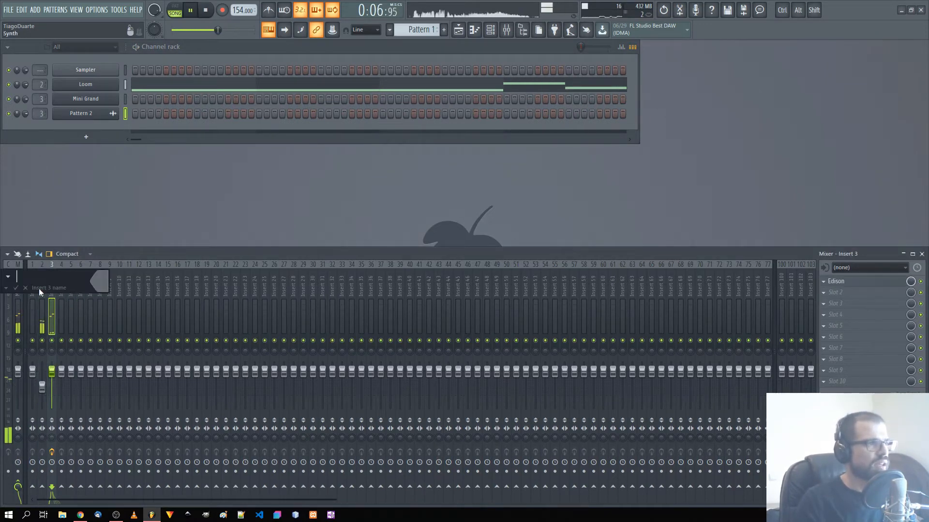
type("Piano")
key("Return")
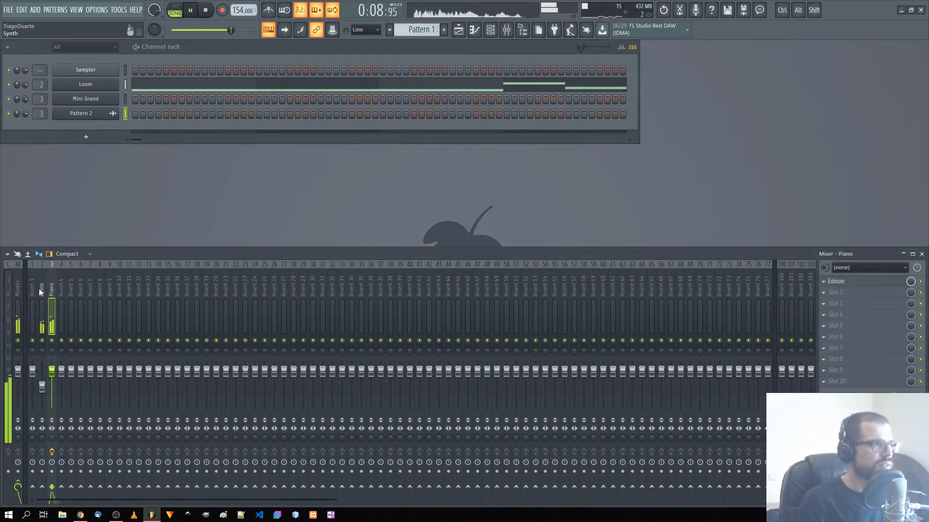
Lower the Piano mixer track's volume to 89% (-2.4 dB)
right_click(41, 292)
left_click(42, 284)
left_click(51, 291)
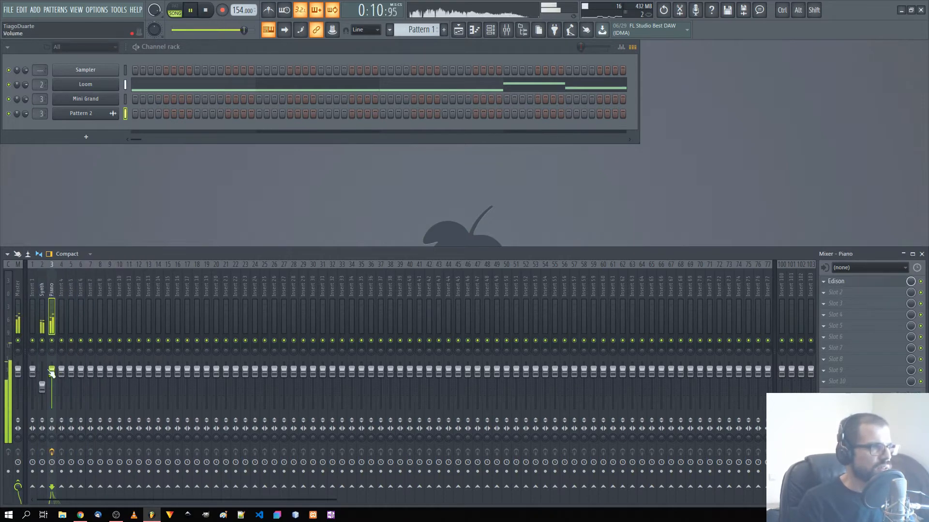
left_click_drag(51, 371, 50, 372)
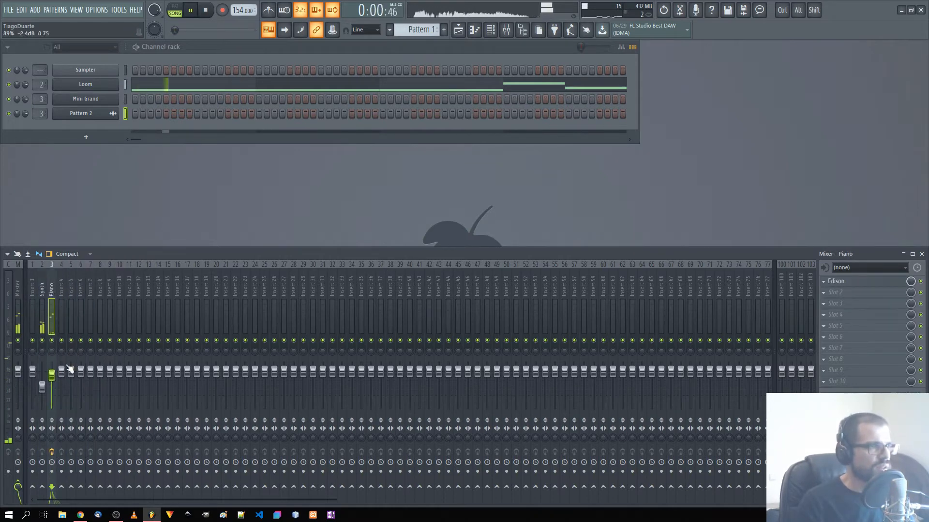
Open the 808 folder of the Head Bangin Trap Drums kit within the DailyBeats.pt drum kits
left_click(523, 32)
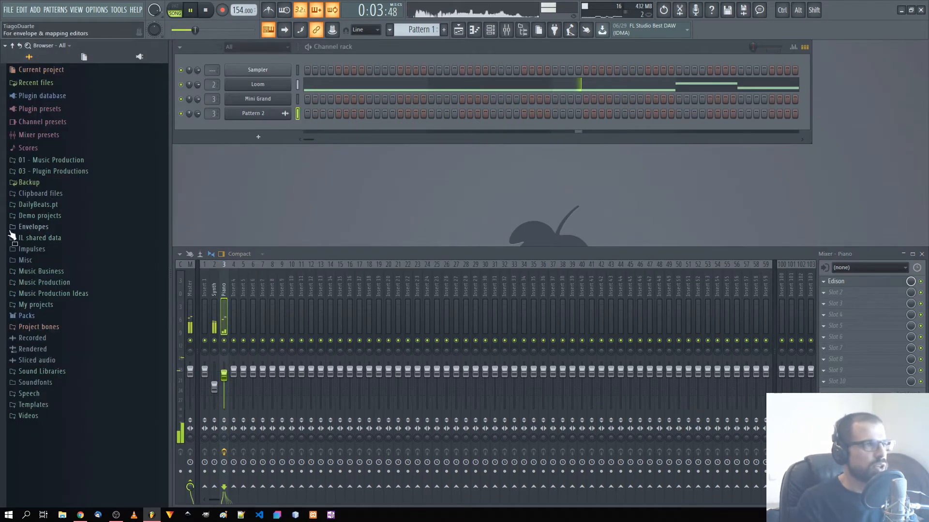
left_click(48, 203)
scroll(68, 278, "down", 15)
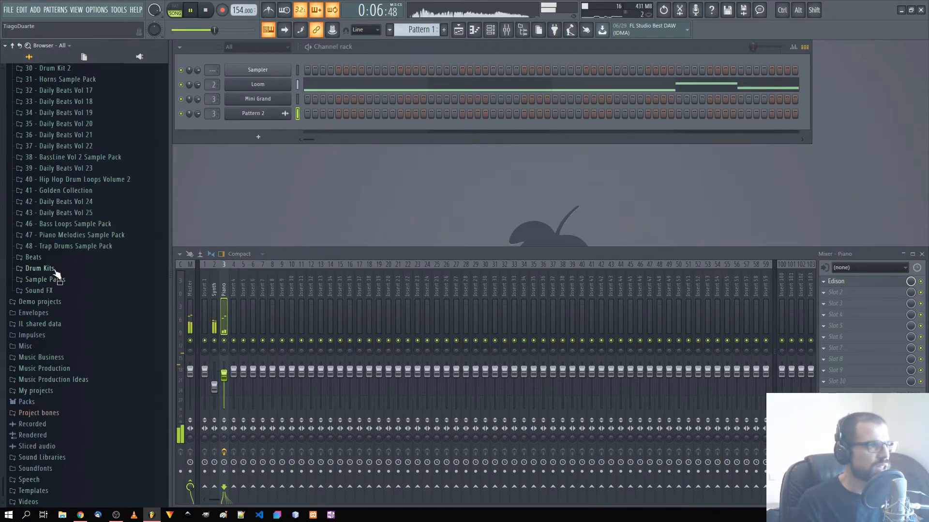
left_click(53, 268)
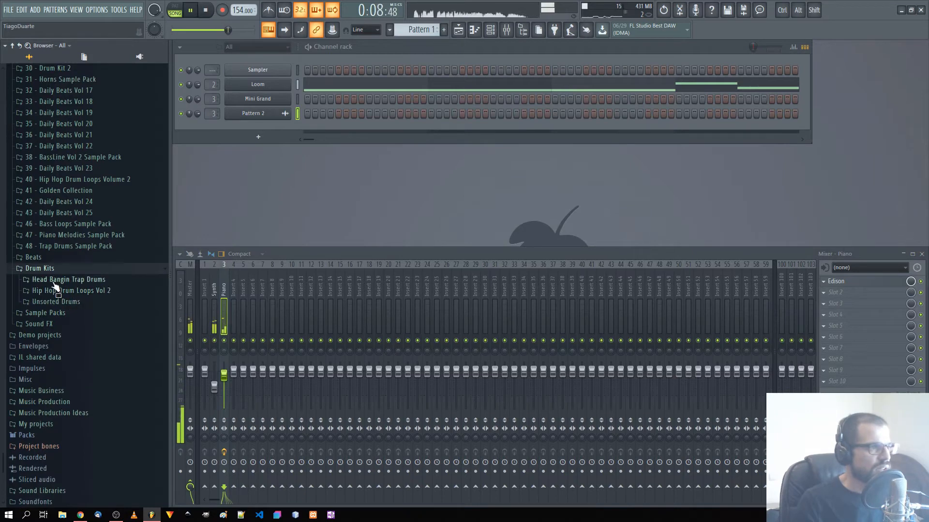
left_click(56, 281)
left_click(71, 314)
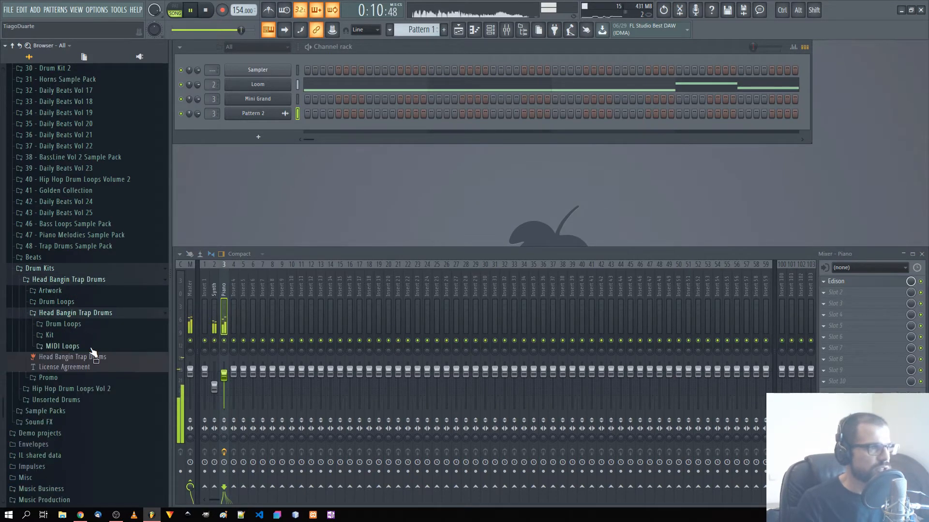
left_click(59, 336)
scroll(72, 315, "down", 5)
left_click(70, 185)
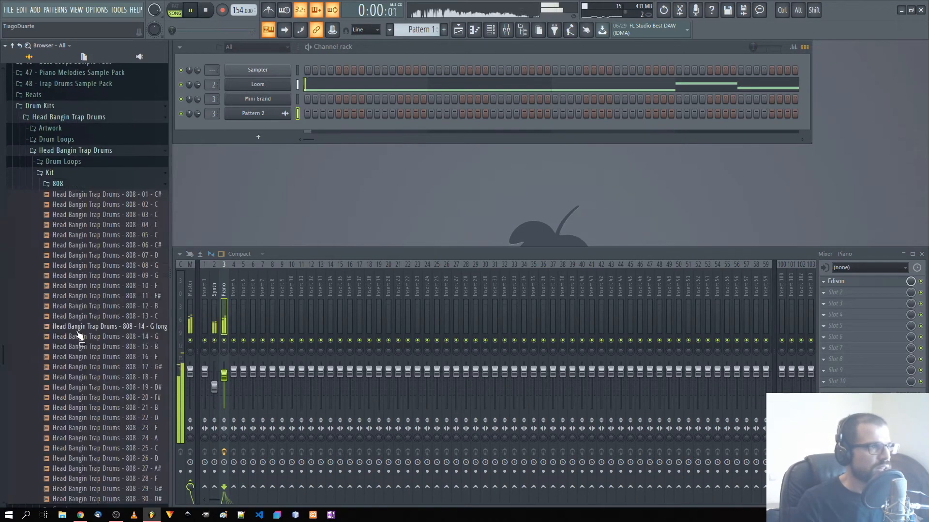
Audition the 808 - 13 - C sample and add it to the channel rack as a new channel
scroll(82, 324, "down", 3)
scroll(94, 213, "up", 1)
left_click(111, 235)
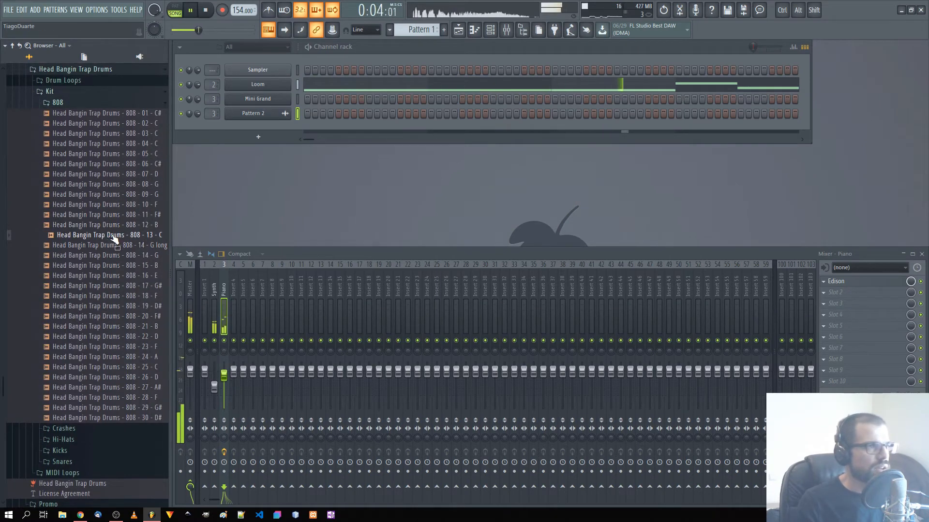
left_click_drag(119, 228, 246, 130)
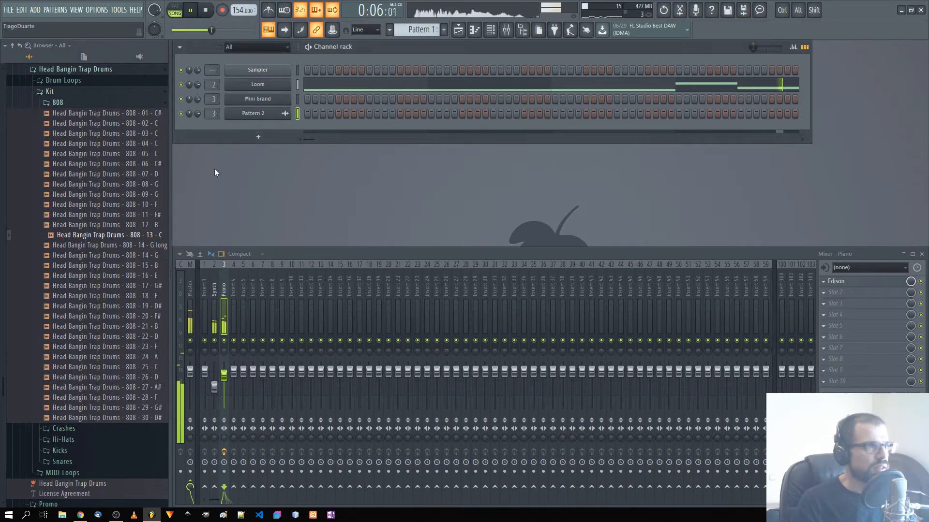
left_click_drag(123, 239, 245, 129)
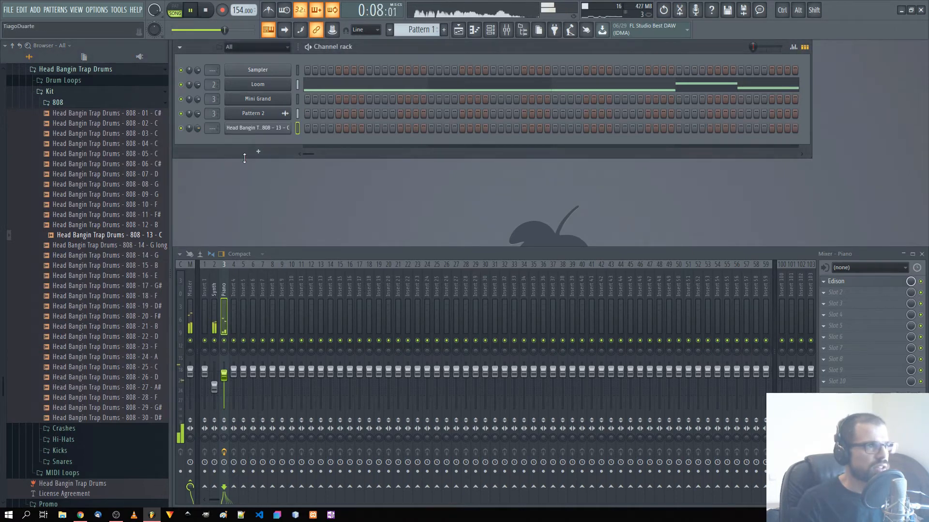
Enable the 808 channel's volume envelope with hold turned up and attack, decay, sustain and release at minimum, and close its settings
left_click(262, 129)
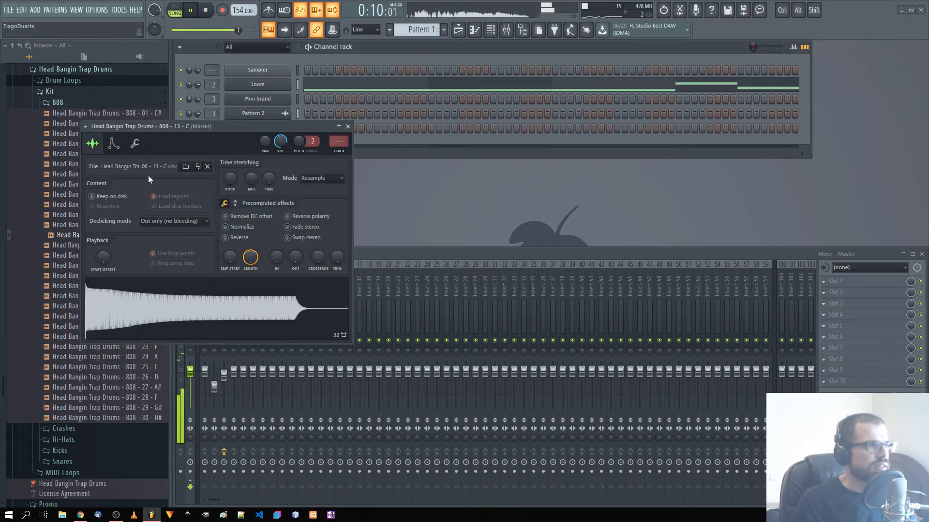
left_click(113, 143)
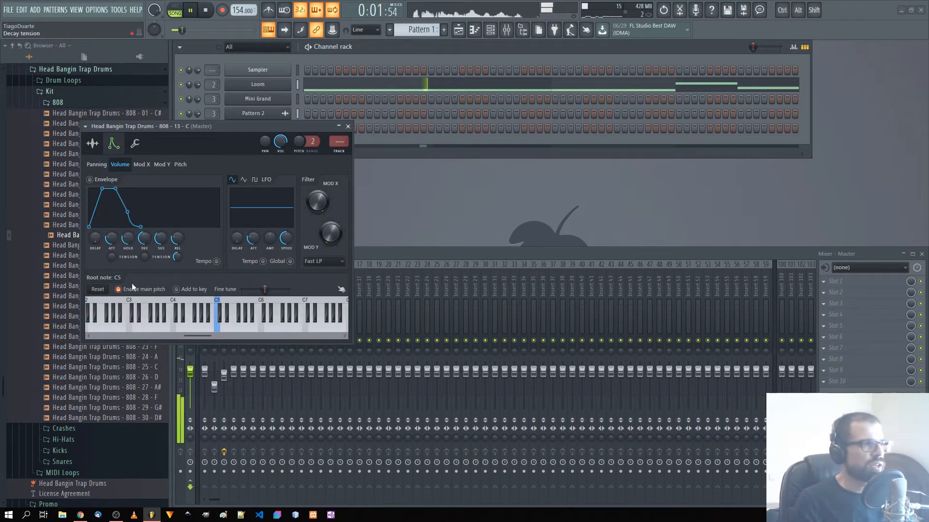
left_click_drag(129, 245, 144, 242)
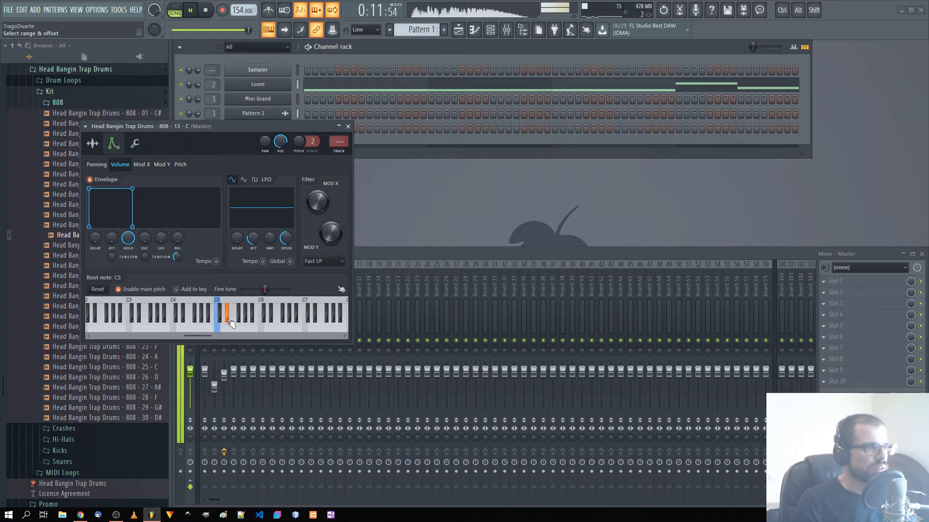
left_click(347, 126)
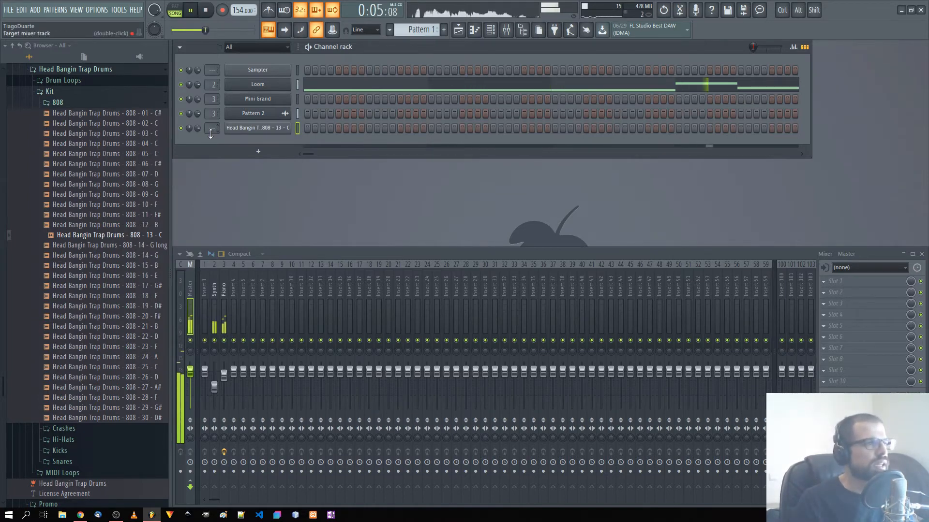
Route the 808 channel to mixer track 4 and name that mixer track 808
left_click_drag(209, 133, 209, 129)
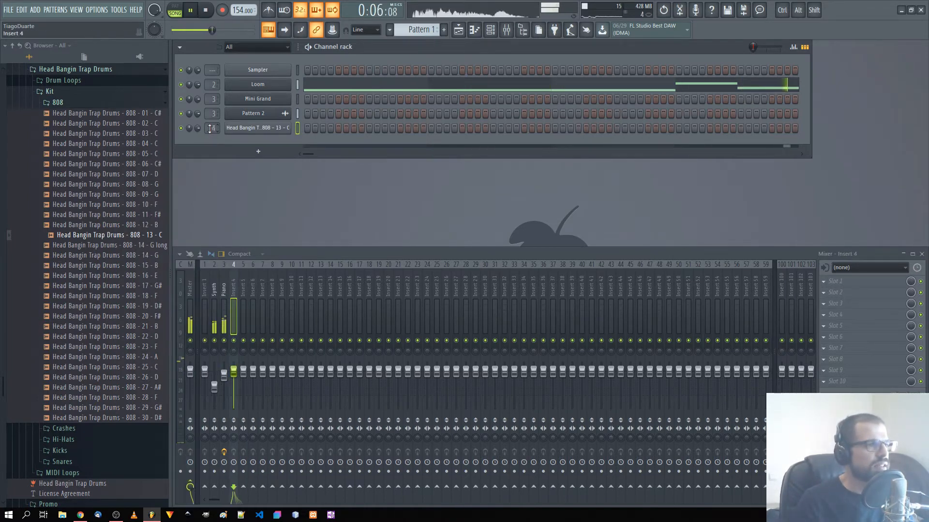
double_click(233, 284)
type("808")
key("Return")
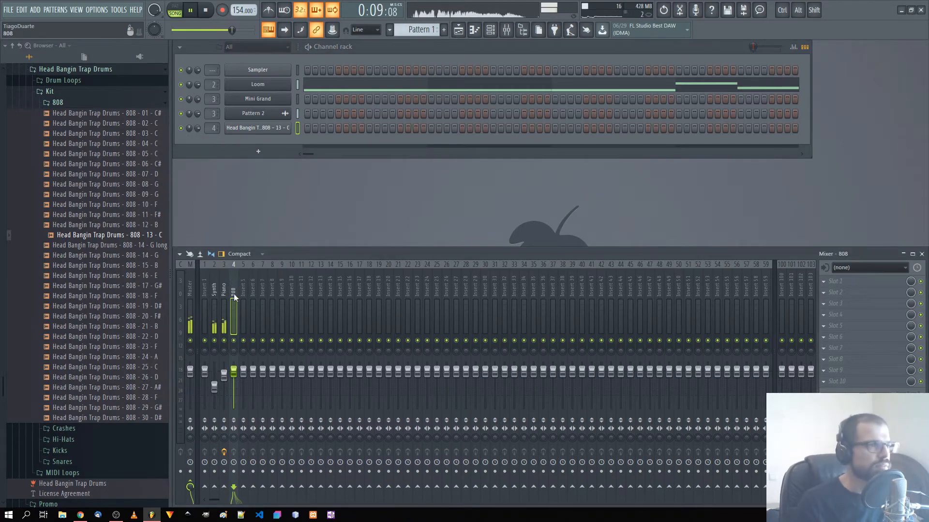
Route the Synth, Piano and 808 mixer tracks only to mixer track 1 and name that track Mix
left_click_drag(232, 292, 216, 291)
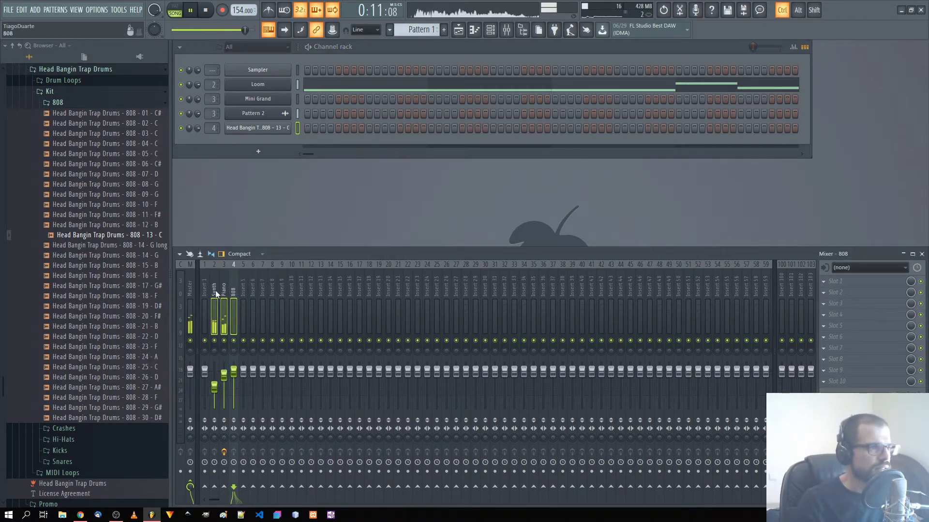
right_click(206, 489)
left_click(222, 474)
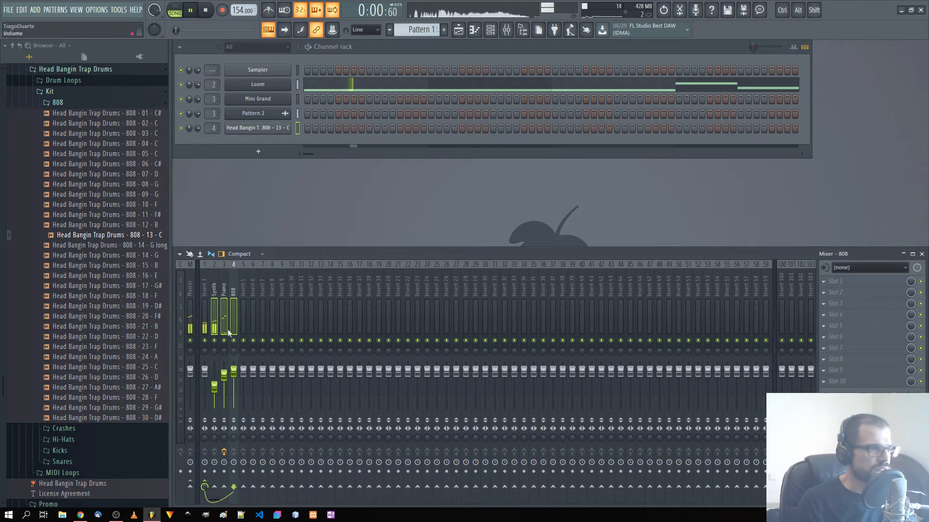
double_click(207, 286)
type("Mix")
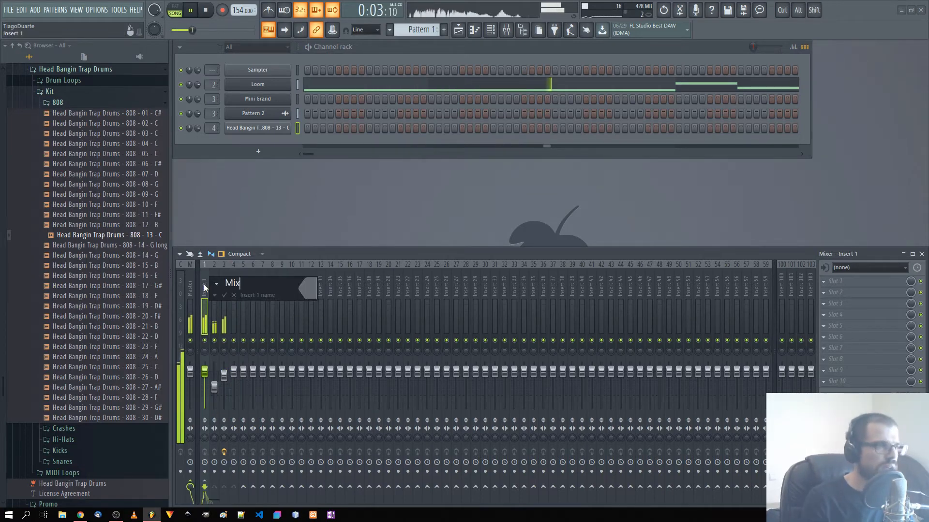
key("Return")
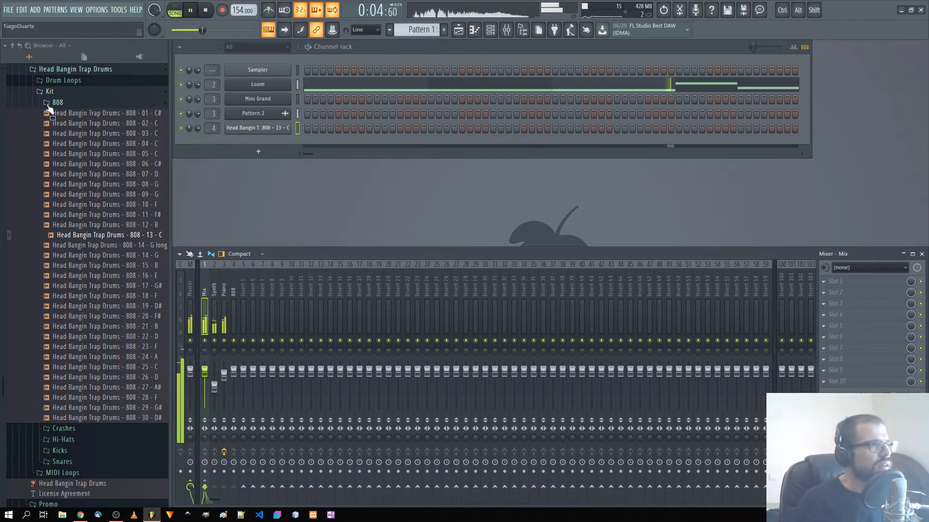
Audition kicks 13 to 20 from the kit's Kicks folder and add Kick 20 to the channel rack as a new channel
left_click(60, 103)
left_click(68, 196)
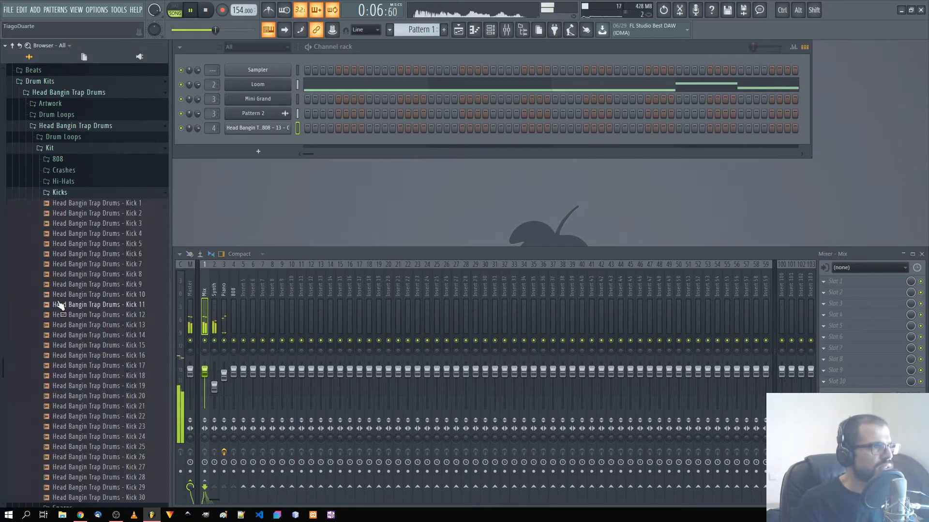
scroll(69, 274, "down", 5)
scroll(69, 273, "up", 4)
left_click(92, 244)
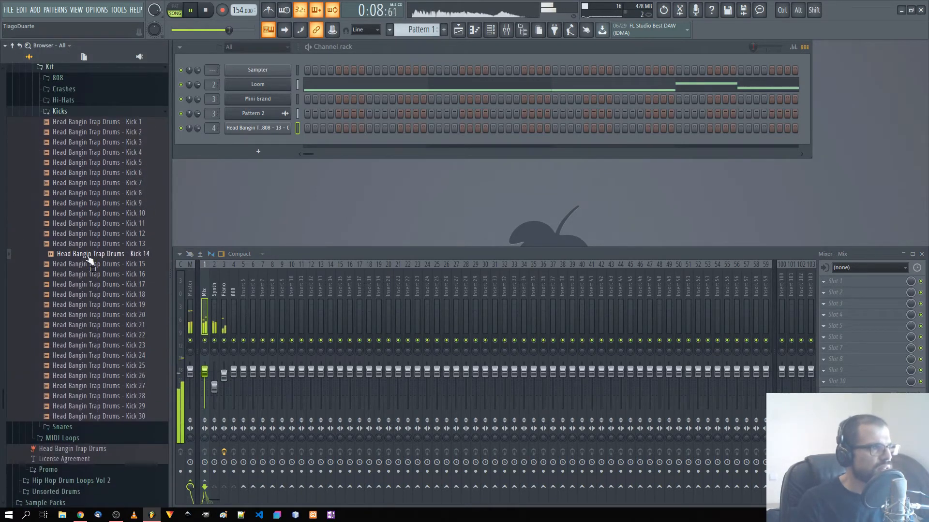
left_click(89, 254)
left_click(90, 264)
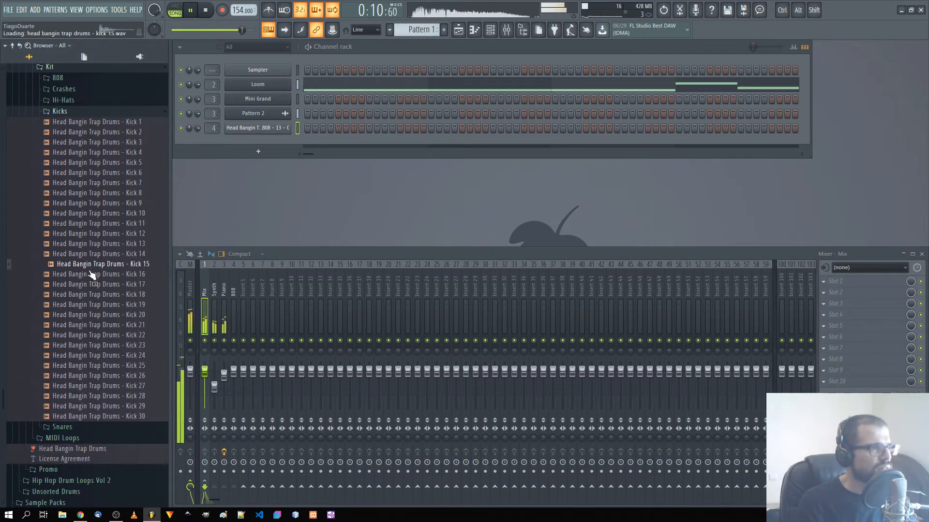
left_click(91, 274)
left_click(91, 284)
left_click(95, 294)
left_click(98, 304)
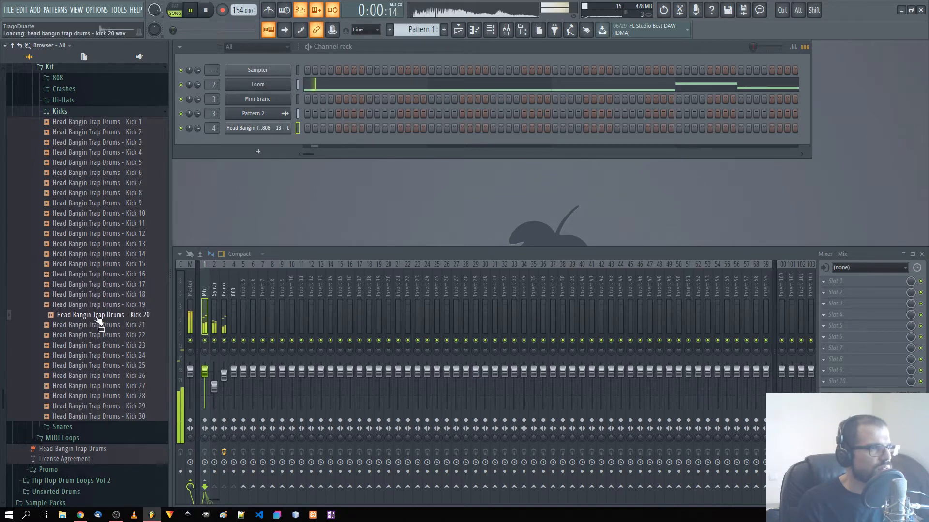
left_click(102, 315)
left_click_drag(106, 318, 239, 181)
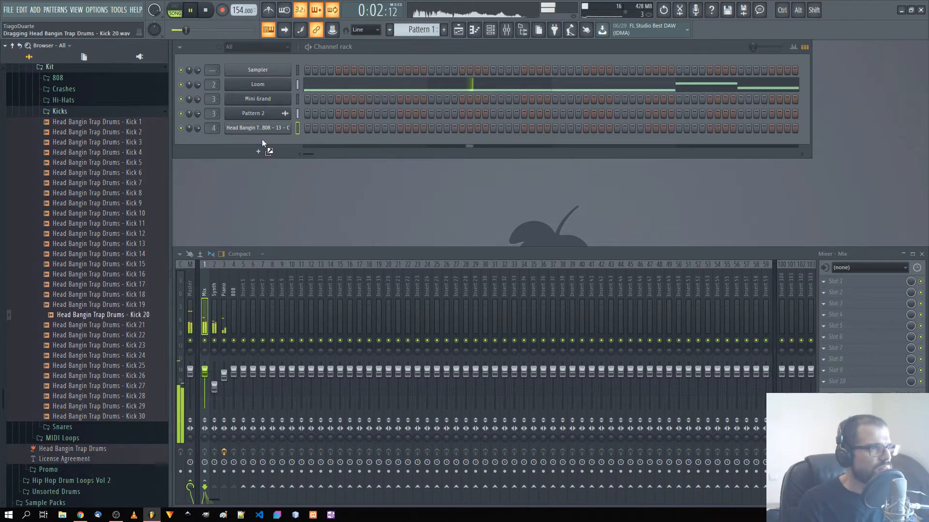
left_click_drag(262, 139, 262, 141)
Audition snares from the kit's Snares folder and add Snare 23 to the channel rack as a new channel
left_click(83, 112)
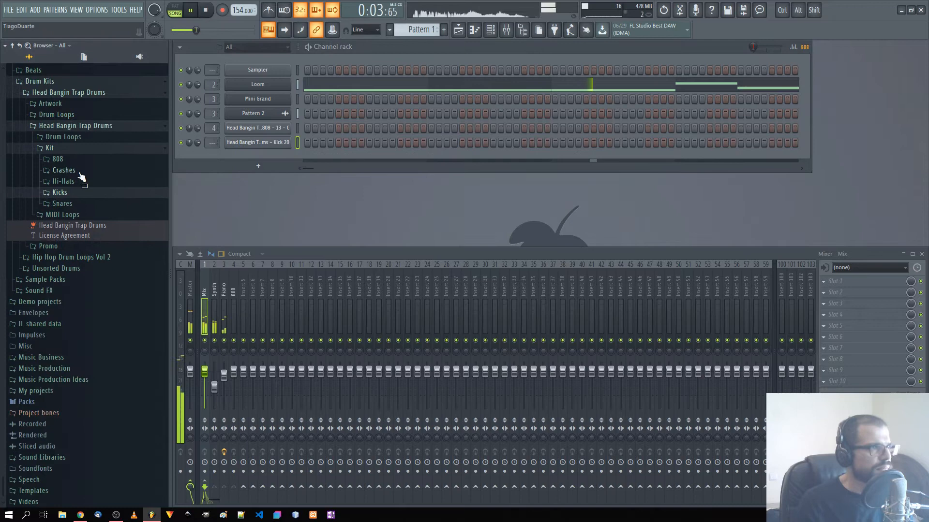
left_click(71, 205)
scroll(78, 282, "down", 4)
left_click(90, 277)
left_click(100, 297)
left_click(100, 277)
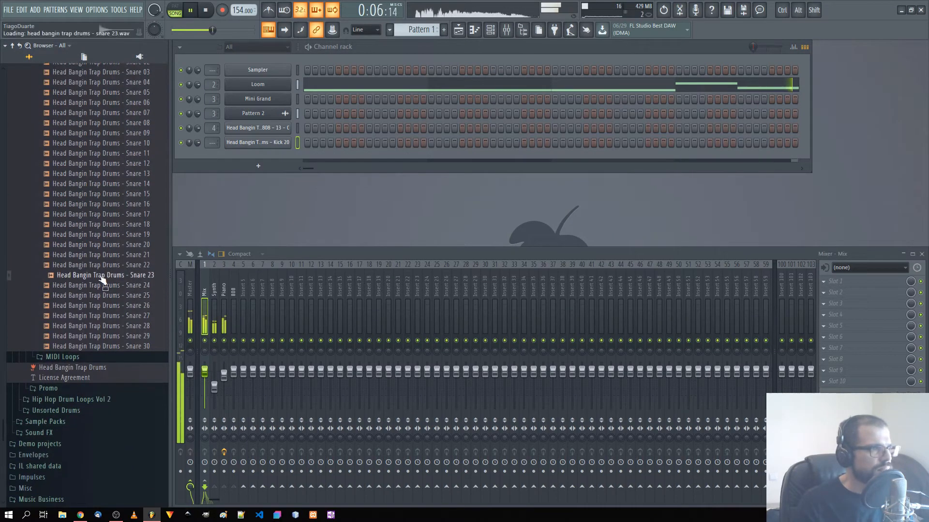
left_click_drag(101, 277, 273, 164)
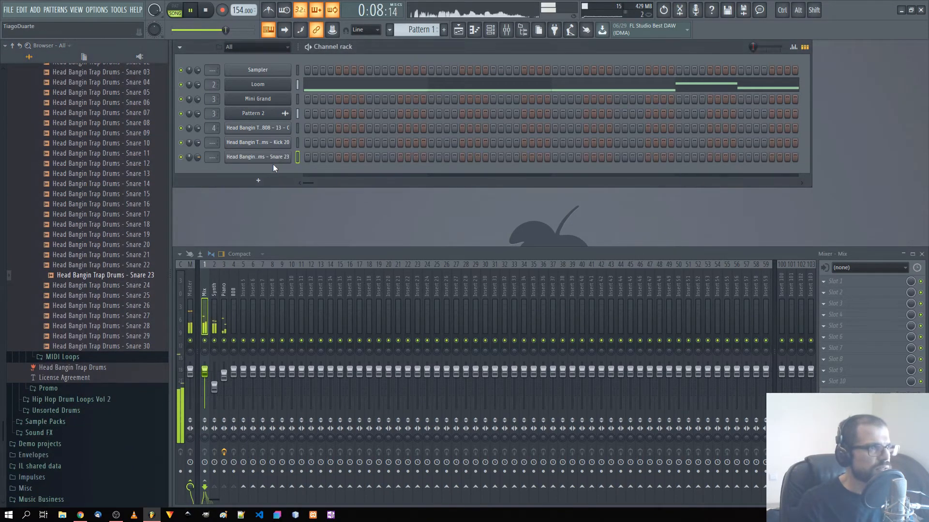
Lower the Snare 23 sample's pitch slightly, preview it and close its channel settings
left_click(271, 157)
left_click_drag(154, 103, 154, 108)
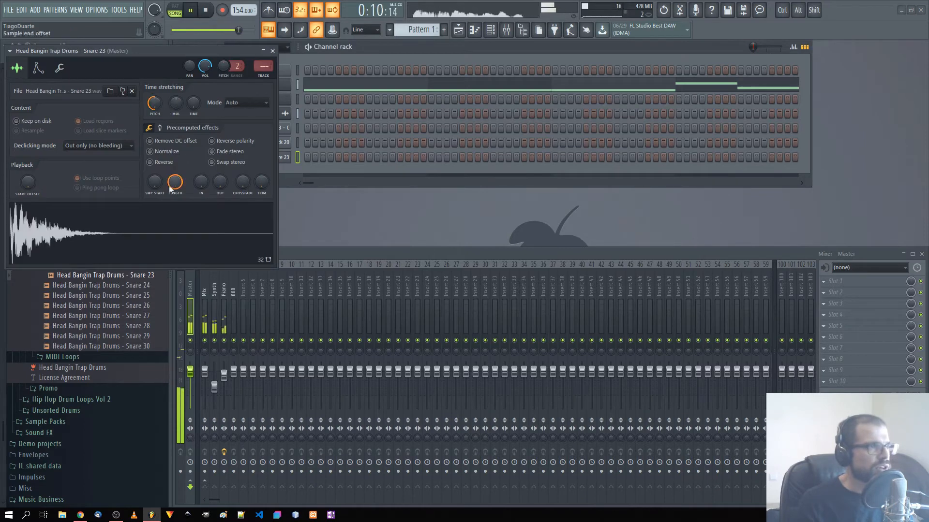
left_click(151, 236)
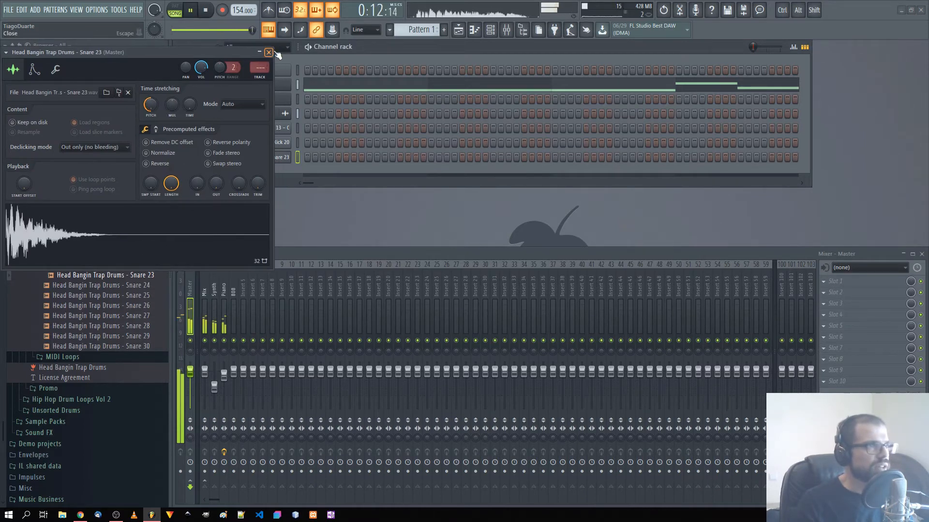
left_click(272, 51)
Place Snare 23 hits on steps 9, 25, 41 and 57 of Pattern 1
left_click(369, 157)
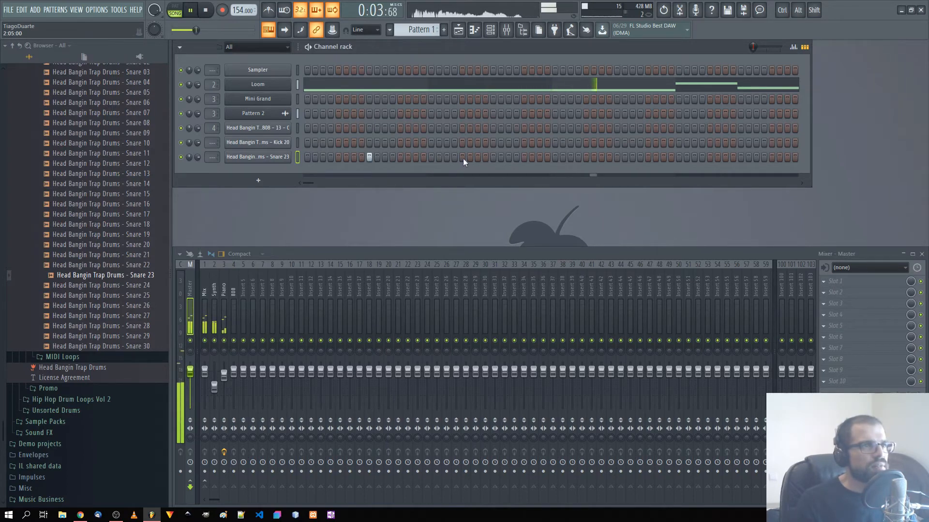
left_click(492, 157)
left_click(617, 157)
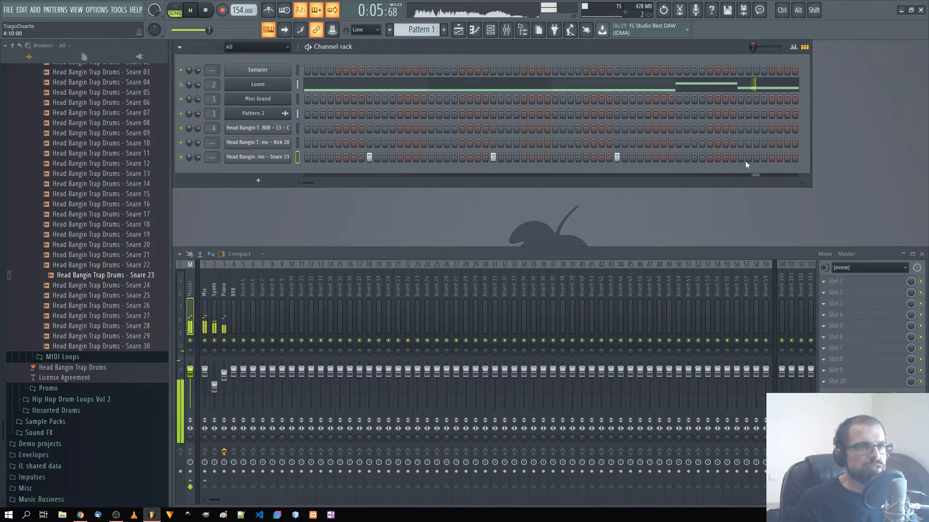
left_click(741, 158)
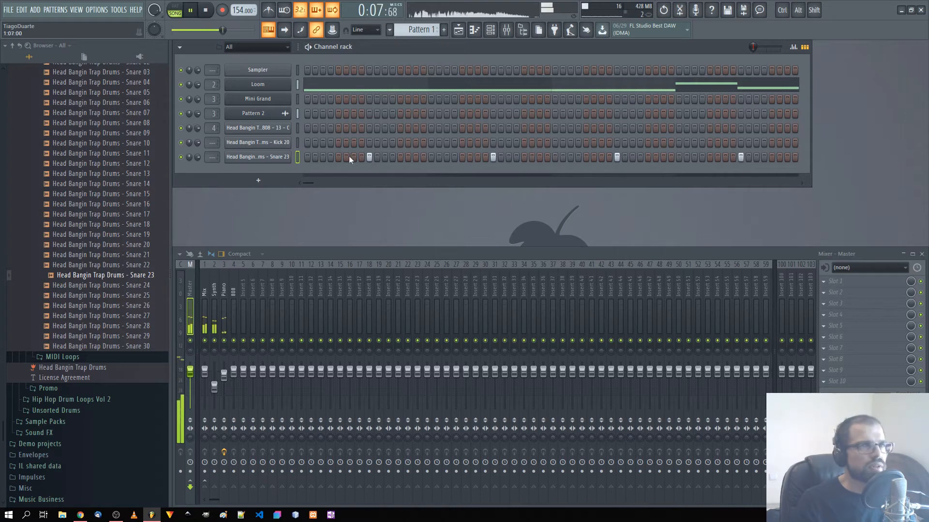
Cut the snare hits out of Pattern 1, stop playback and switch to the empty Pattern 3
key("ctrl+x")
key("space")
scroll(420, 24, "up", 1)
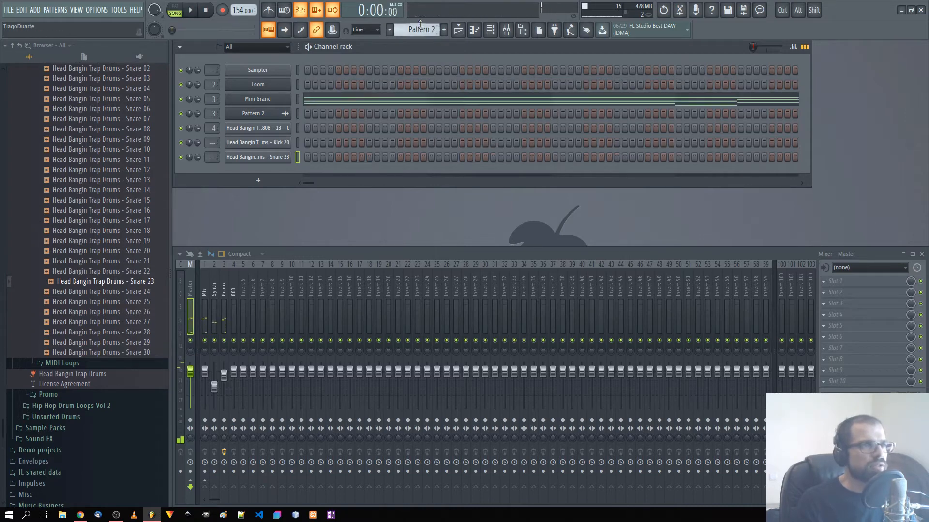
scroll(420, 29, "up", 1)
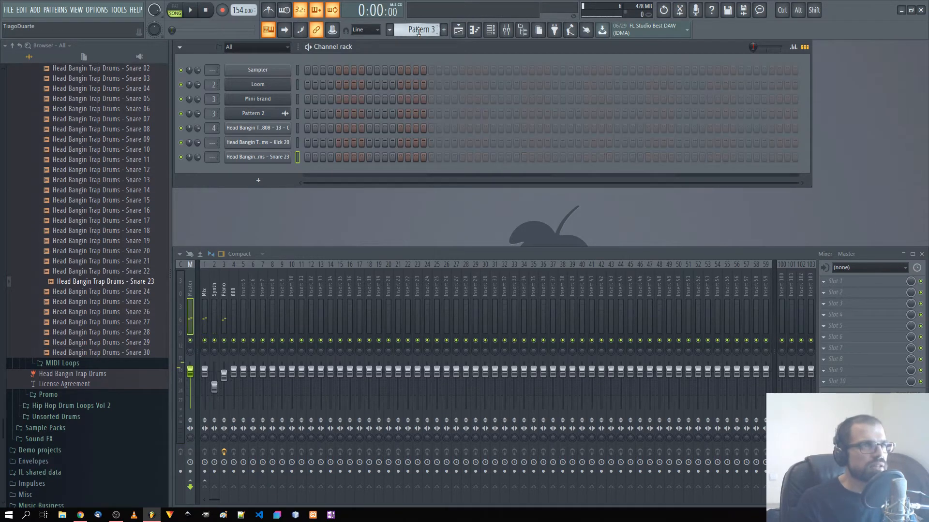
Place Pattern 3 on playlist track 3 over bars 1 to 4 and, with snap set to Bar, repeat it over bars 5 to 8
left_click(458, 30)
left_click(337, 358)
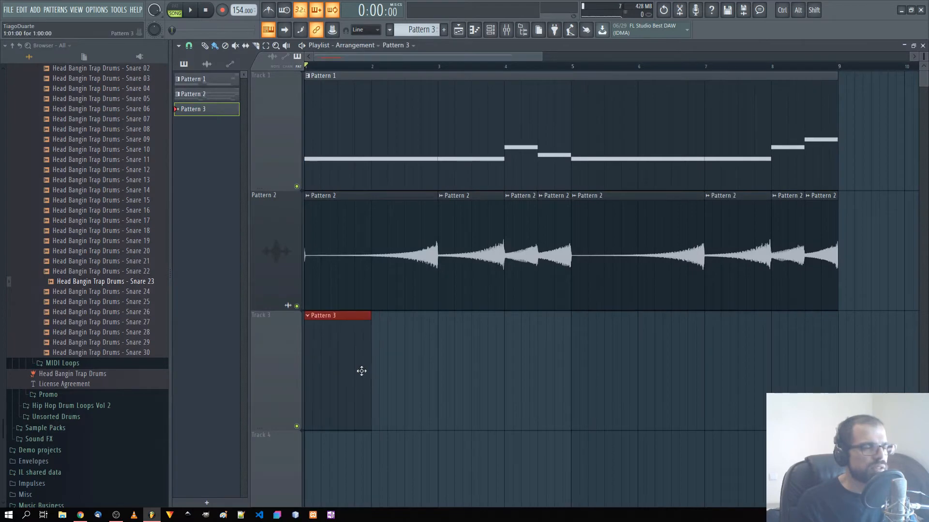
left_click_drag(371, 374, 569, 394)
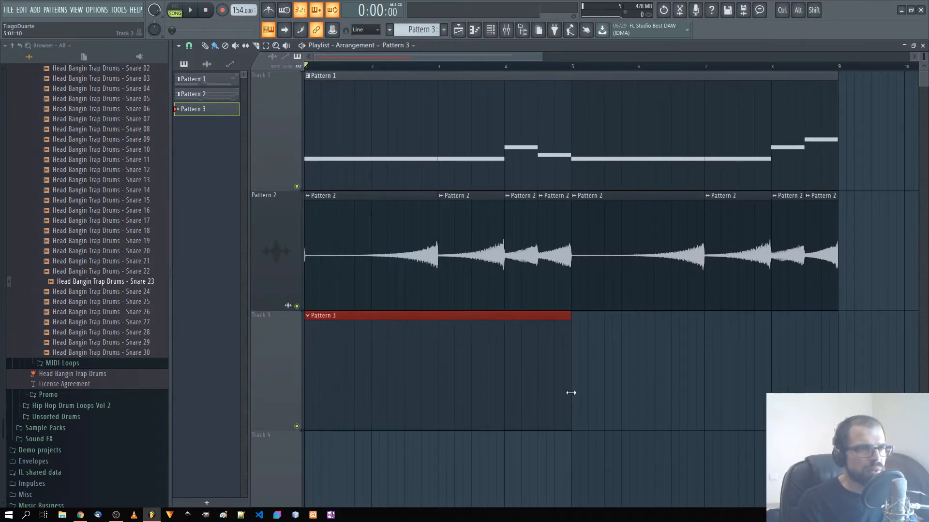
left_click(189, 45)
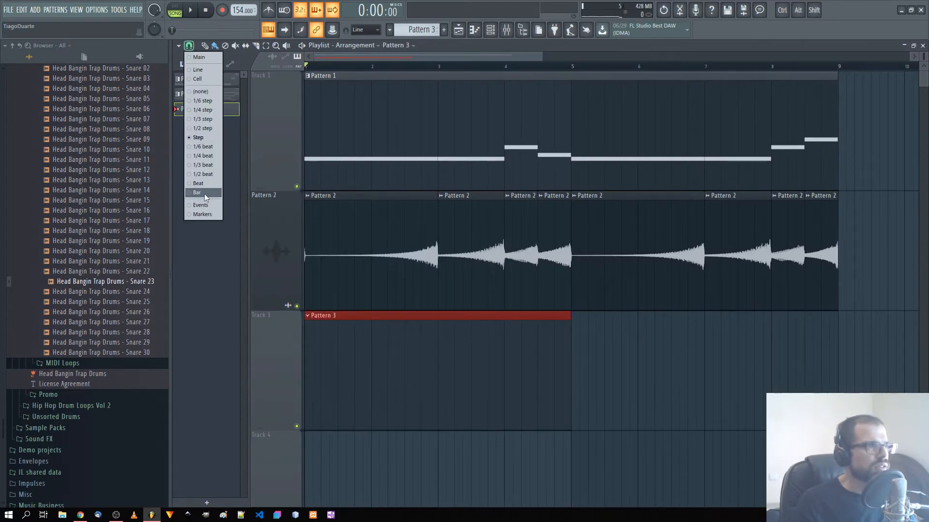
left_click(204, 193)
left_click_drag(371, 363, 643, 395)
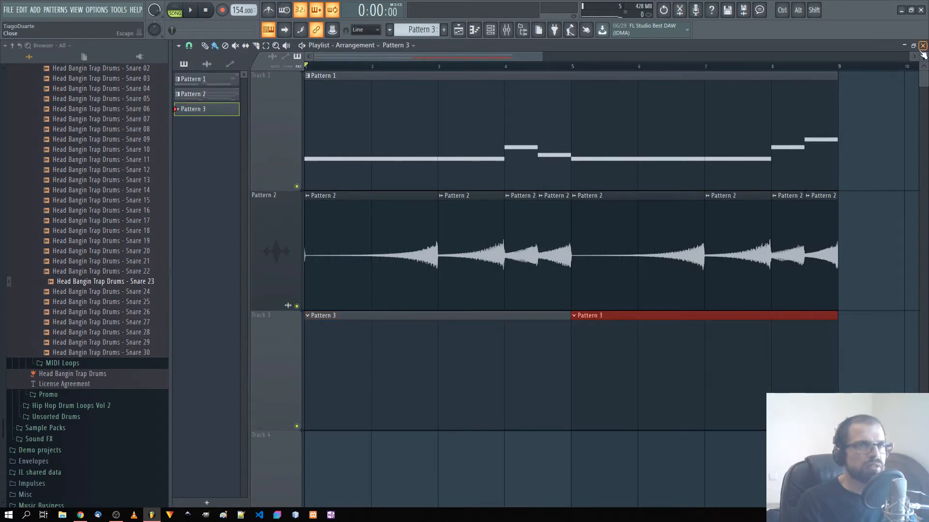
left_click(922, 47)
Paste the snare hits into Pattern 3 and, with the song playing, route the Snare 23 channel to mixer track 5
key("ctrl+z")
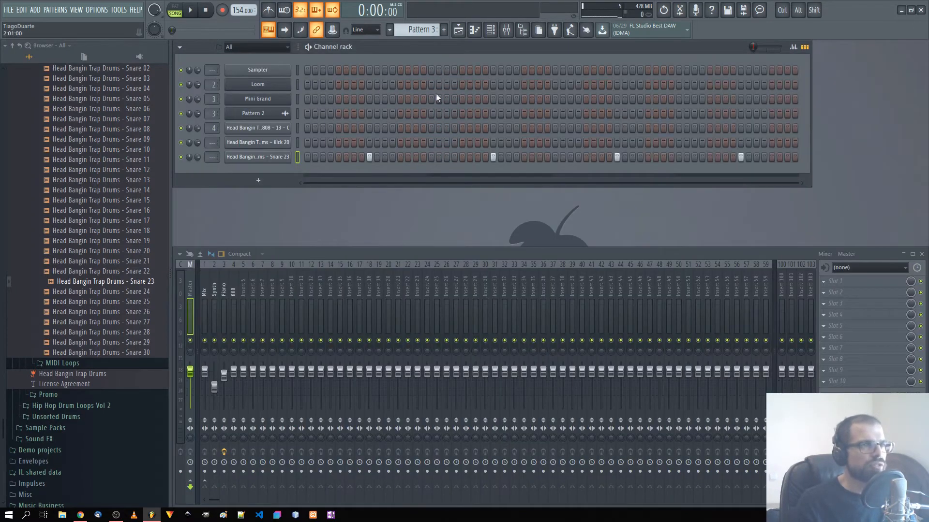
key("space")
left_click_drag(212, 157, 211, 144)
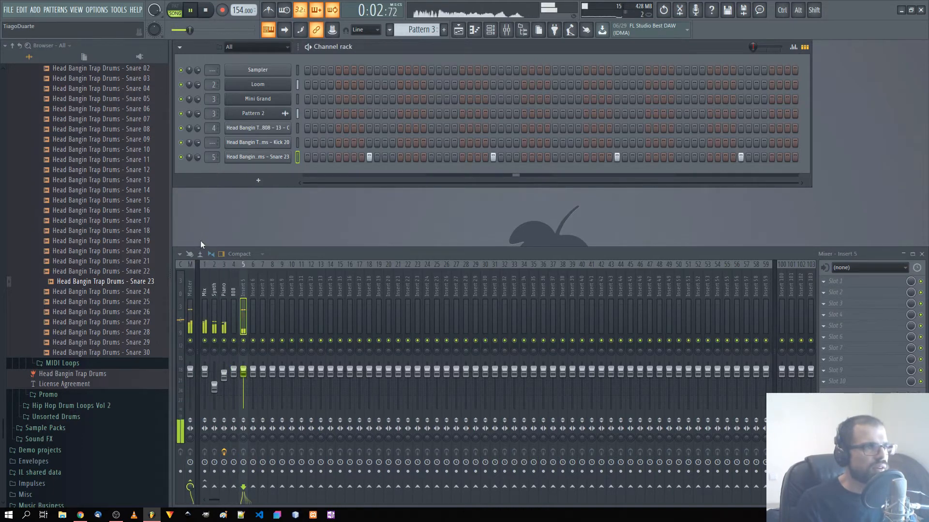
Lower the Piano fader to -4.3 dB and the Synth fader to -14.1 dB, and name mixer track 5 Snare
left_click(226, 344)
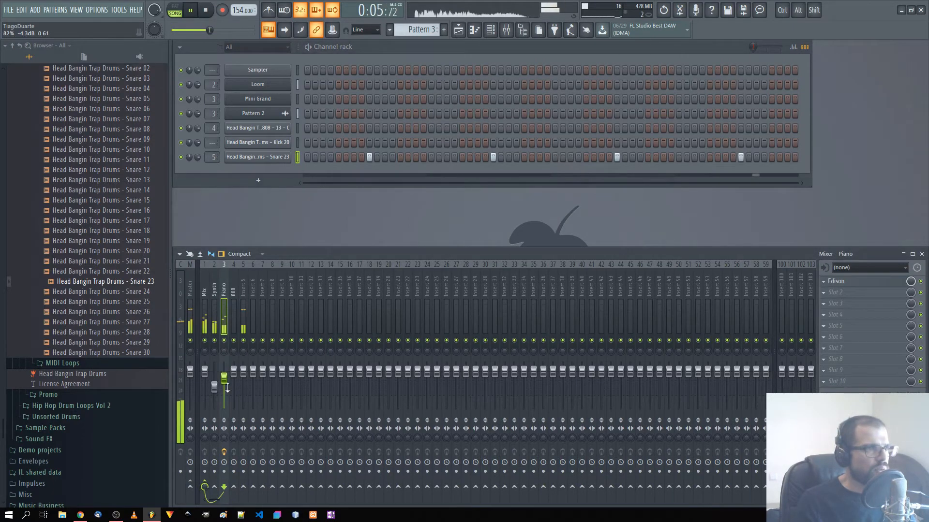
left_click_drag(218, 394, 217, 401)
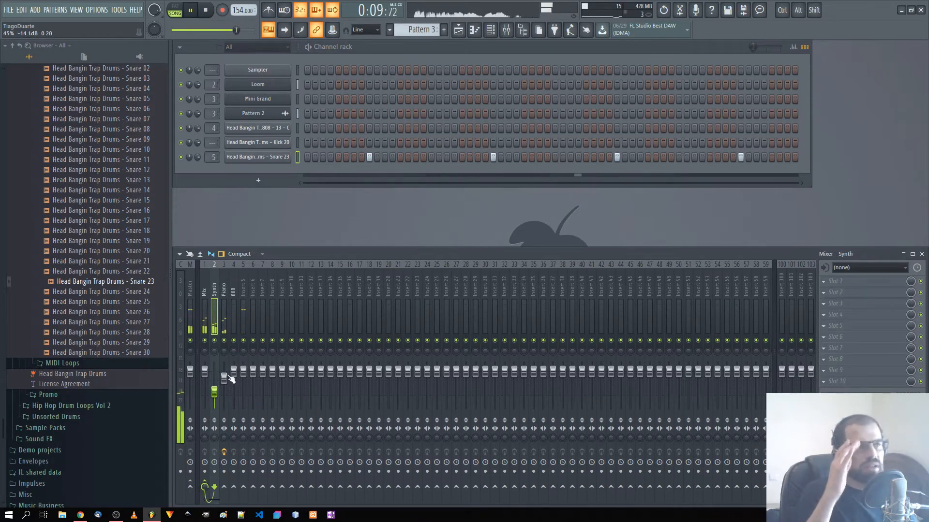
double_click(242, 294)
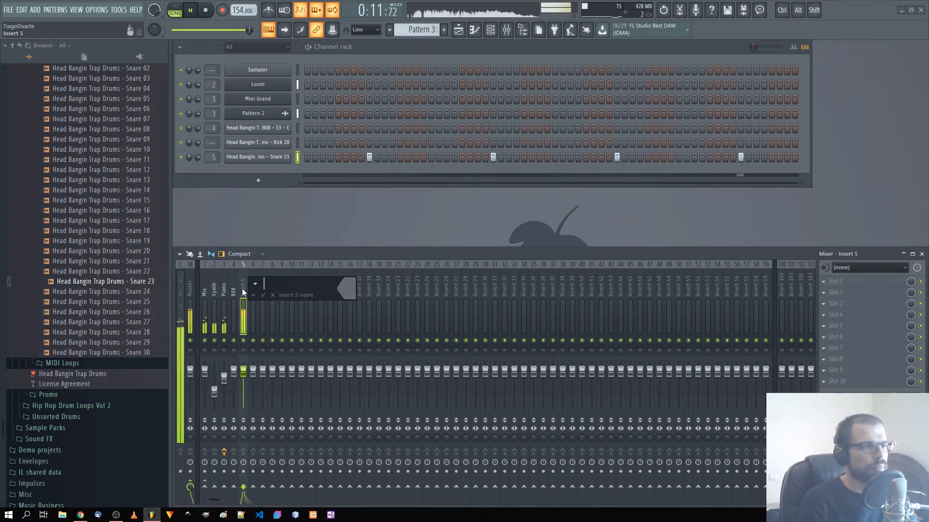
type("Snare")
key("Return")
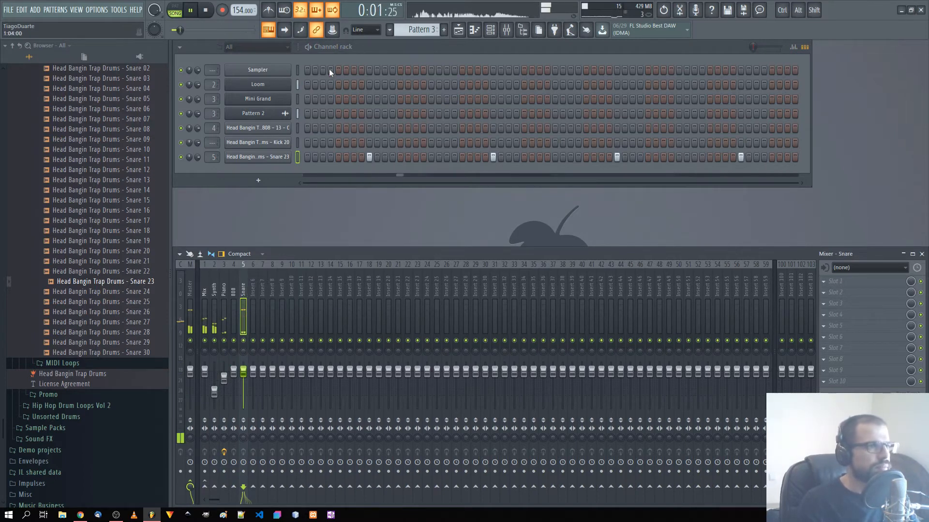
Program Kick 20 in Pattern 3 on steps 1, 7, 13, 33, 39, 43, 44, 45, 51 and 53
left_click(307, 142)
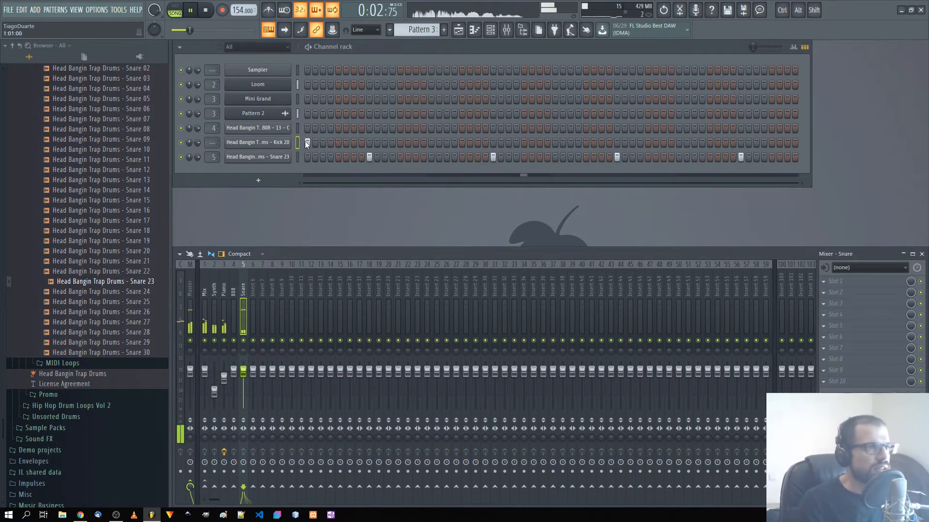
left_click(354, 142)
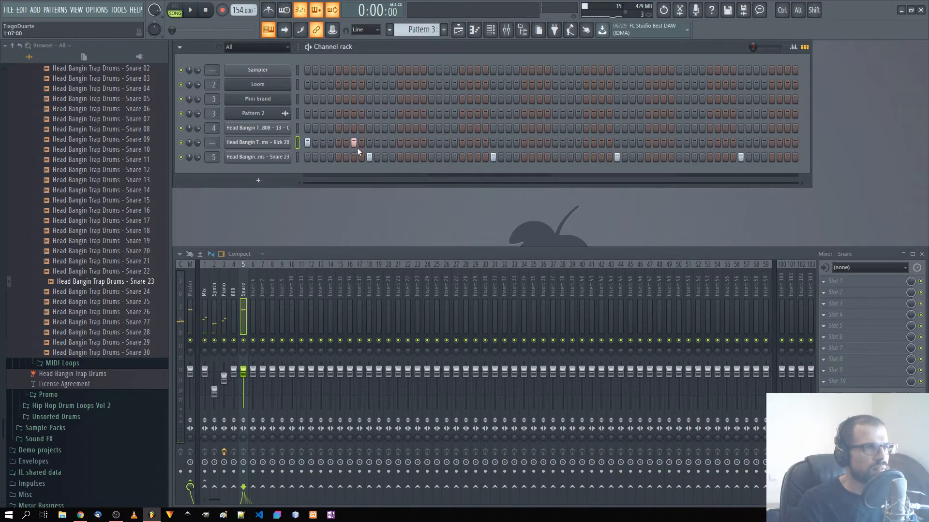
left_click(400, 143)
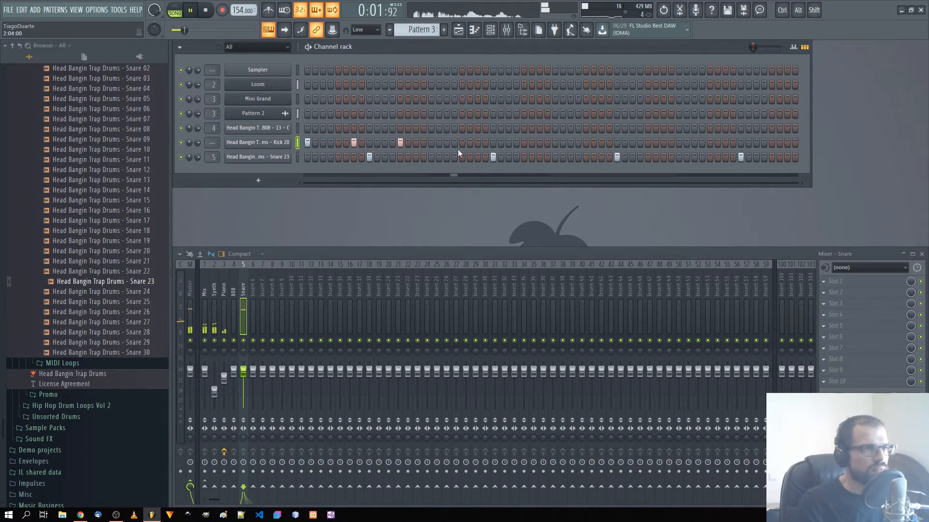
left_click(570, 143)
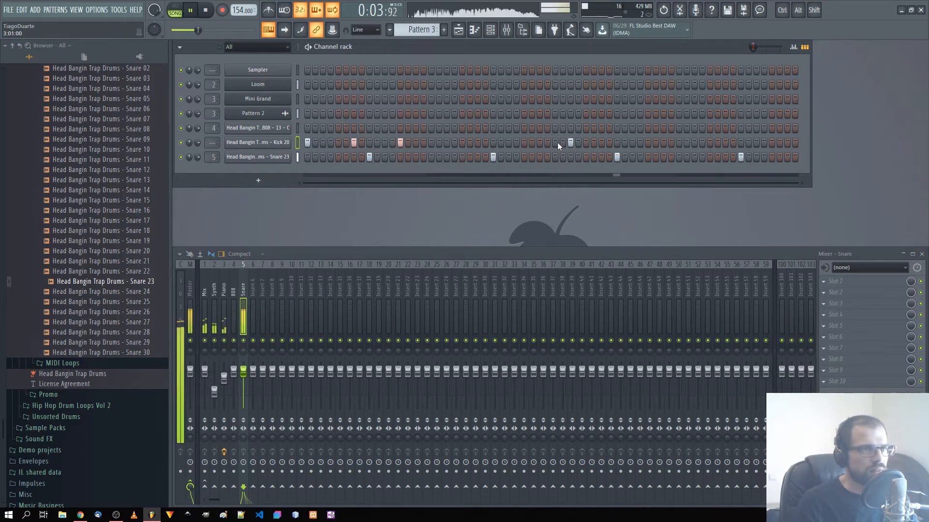
left_click(556, 142)
right_click(571, 142)
left_click(602, 143)
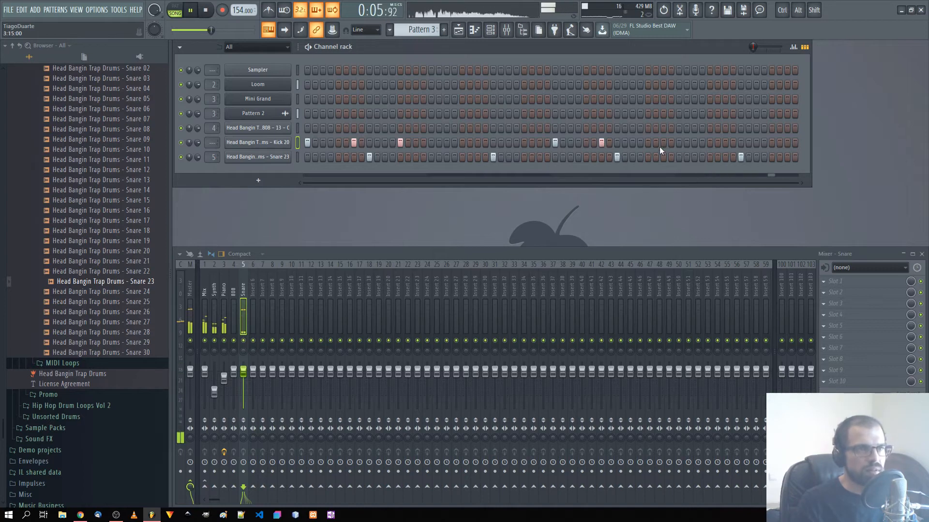
left_click_drag(633, 144, 651, 145)
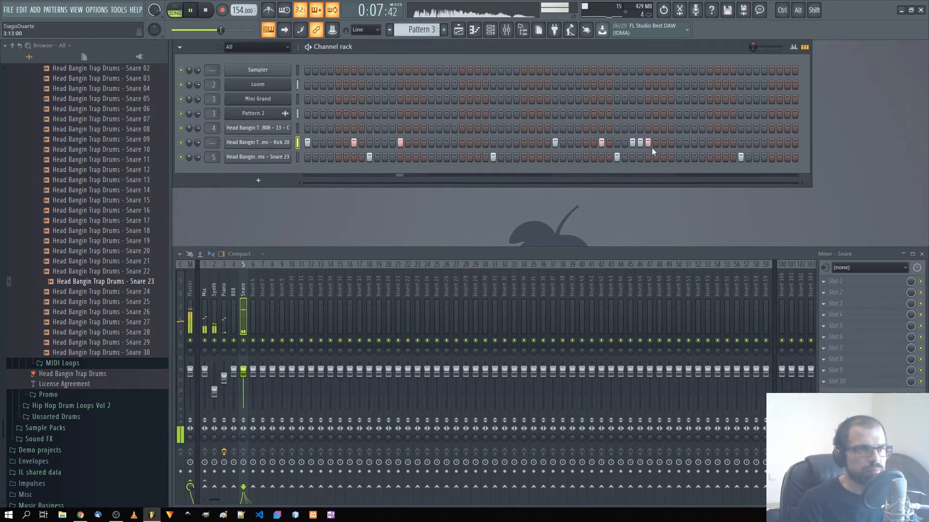
left_click(695, 143)
left_click(709, 144)
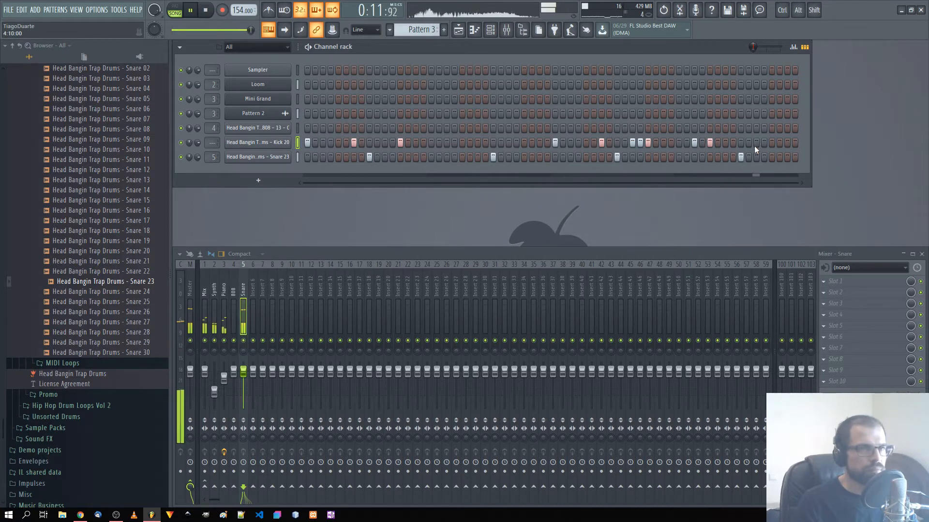
Route the Kick 20 channel to mixer track 6, name that track Kick, and lower the Synth and Piano faders further
left_click_drag(214, 147, 213, 144)
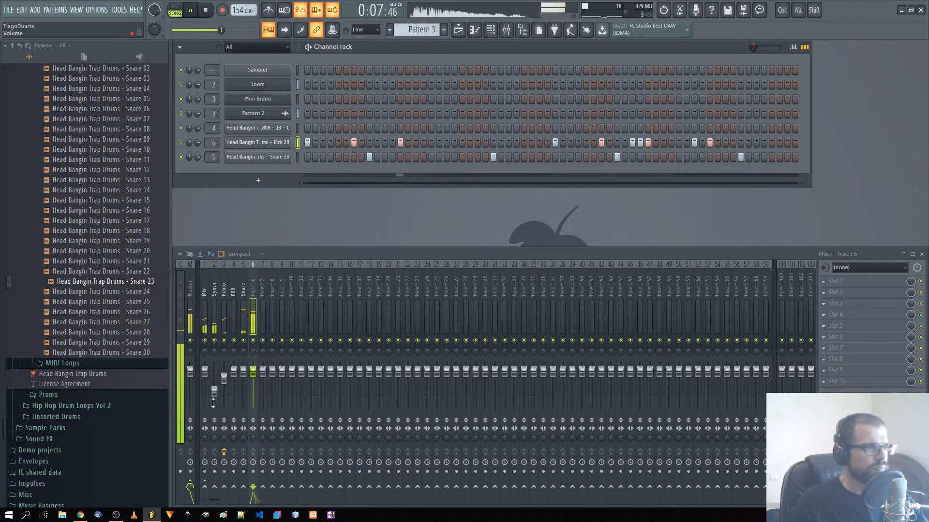
mouse_move(214, 389)
left_mouse_down()
mouse_move(225, 387)
mouse_move(214, 398)
left_mouse_up()
double_click(254, 288)
type("Kick")
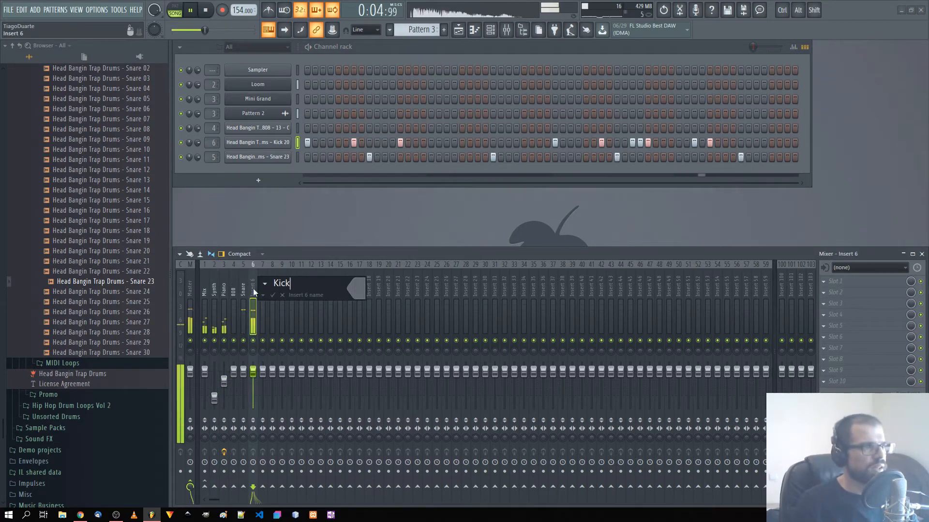
key("Return")
Select the mixer tracks from Synth to Kick and route them only to the Mix track
left_click(214, 289, "shift")
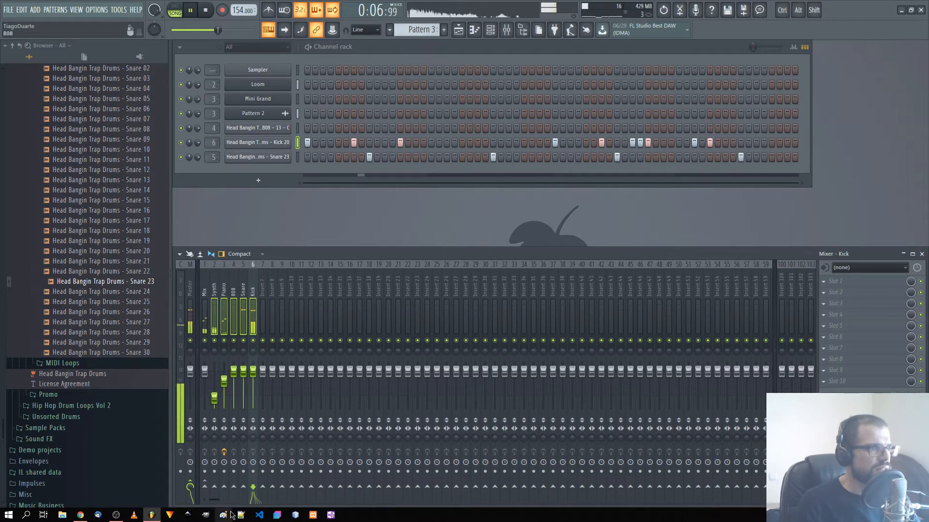
right_click(205, 486)
left_click(221, 472)
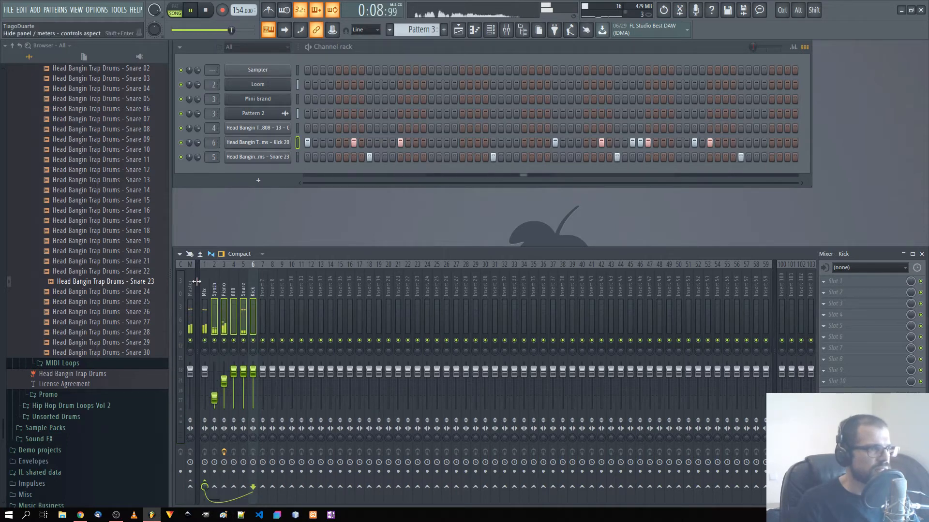
Load the AIR Maximizer effect into the first effect slot of the Master track
left_click(181, 281)
left_click(177, 275)
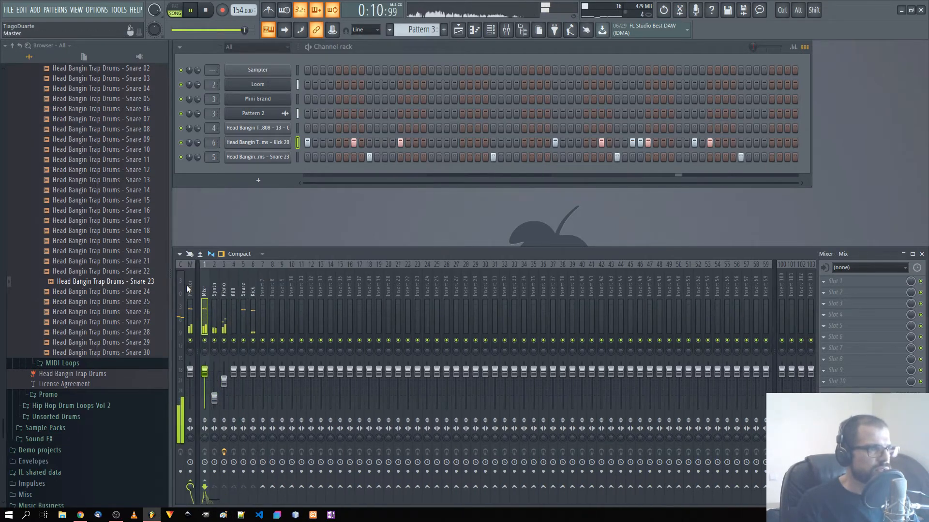
left_click(187, 286)
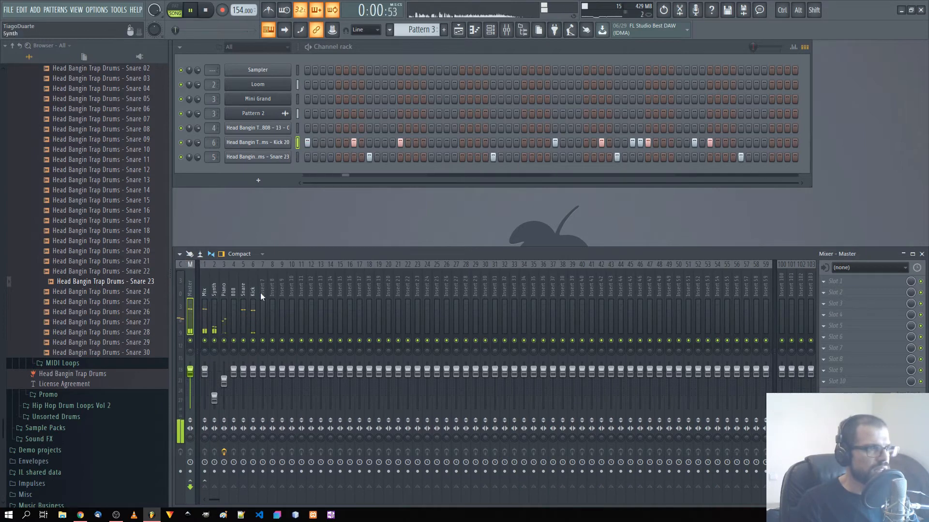
left_click(842, 282)
mouse_move(796, 315)
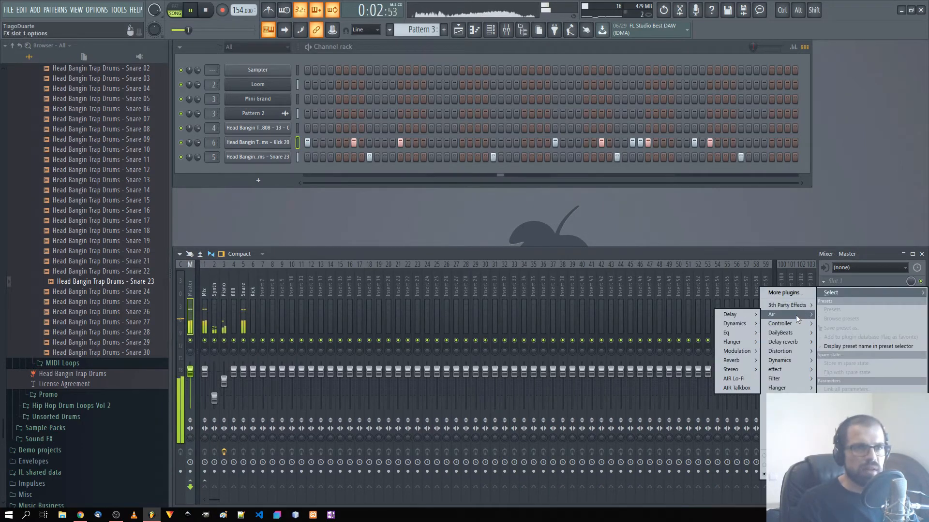
mouse_move(738, 324)
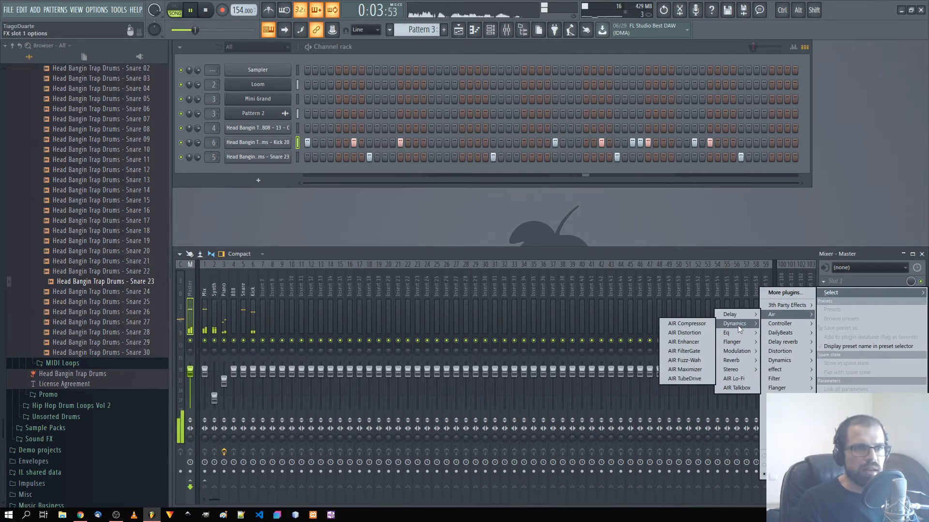
left_click(692, 369)
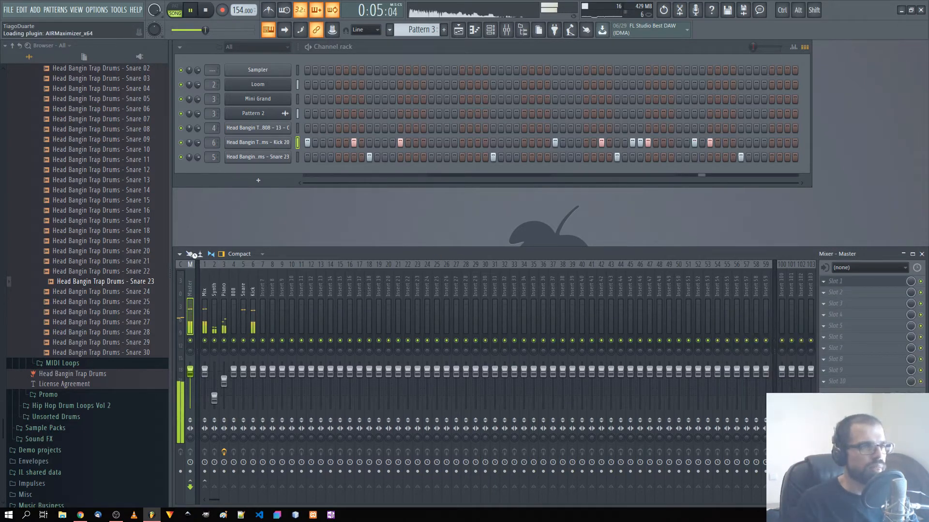
Set the AIR Maximizer's threshold to 0.0 dB and its ceiling to 0.0 dB FS, keeping the Default preset, and close the plugin window
key("space")
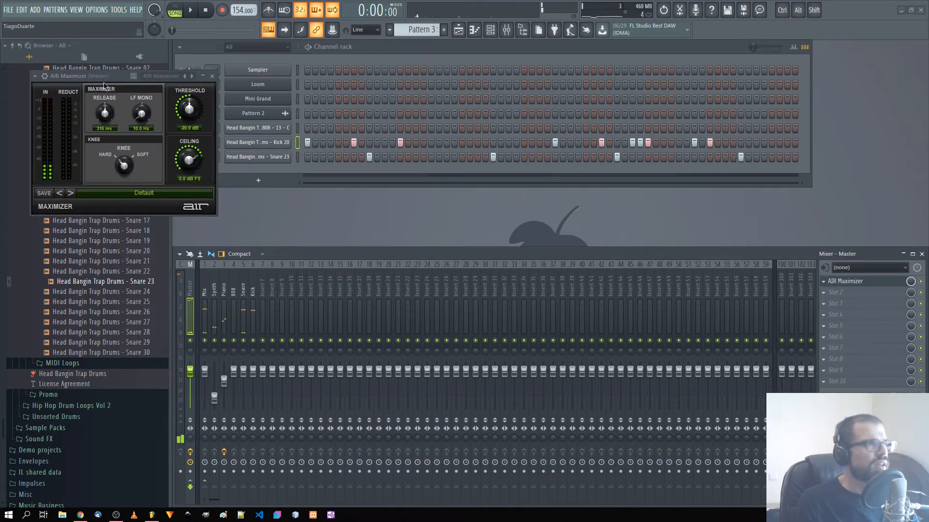
left_click_drag(111, 75, 418, 174)
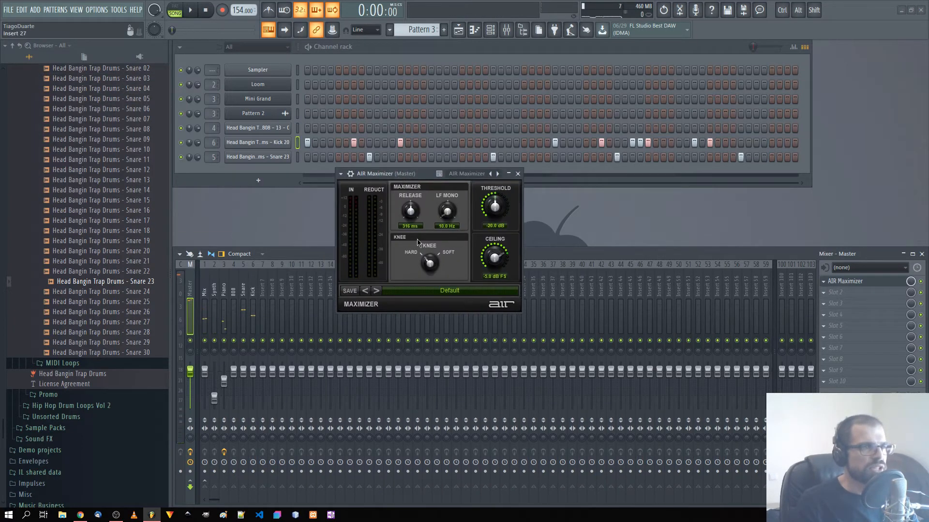
left_click(454, 291)
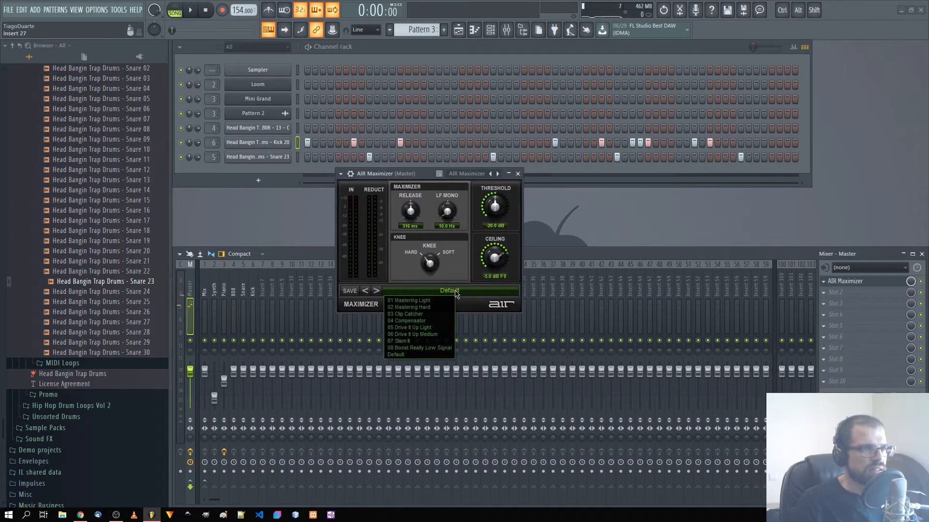
left_click(477, 310)
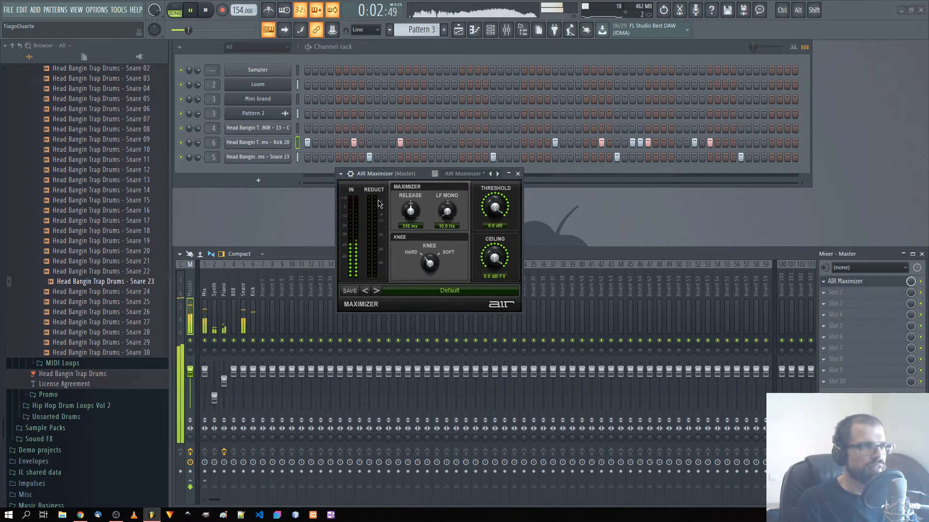
left_click(517, 174)
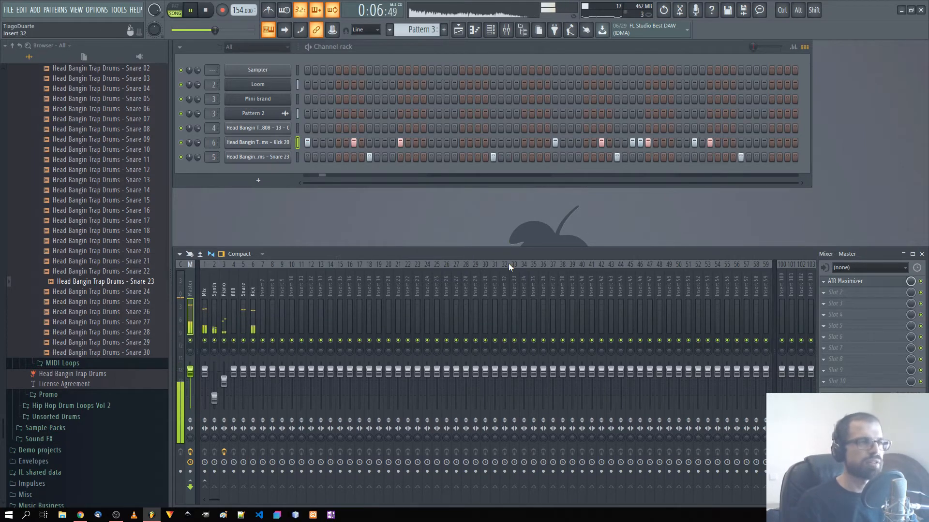
Name mixer track 100 Aux rev
left_click(205, 286)
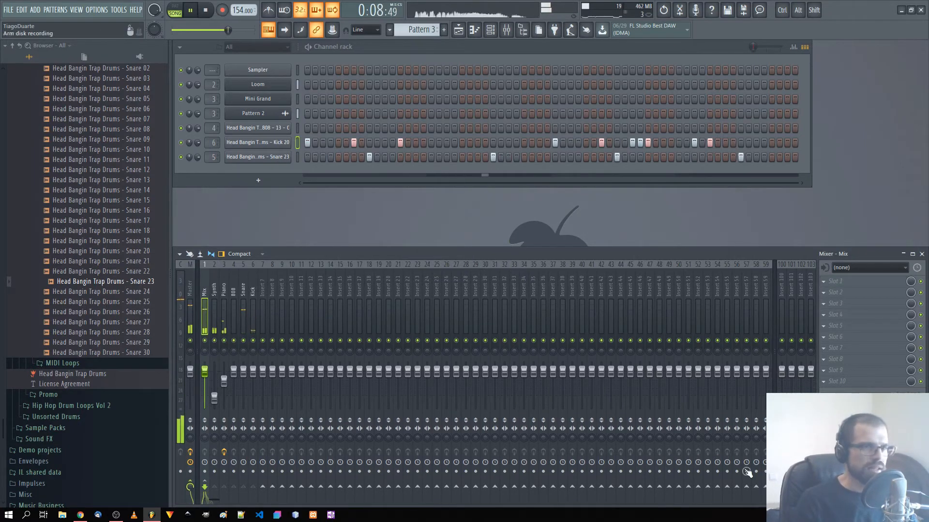
double_click(780, 283)
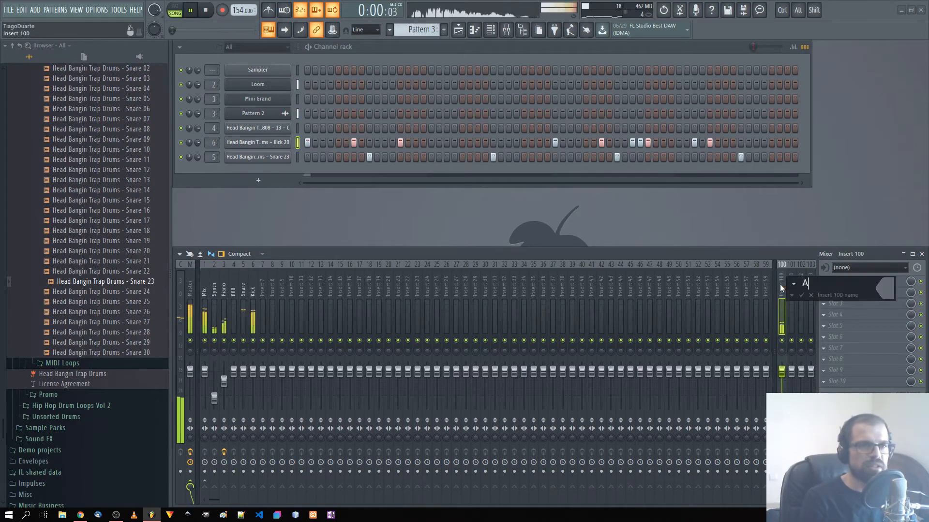
key("Escape")
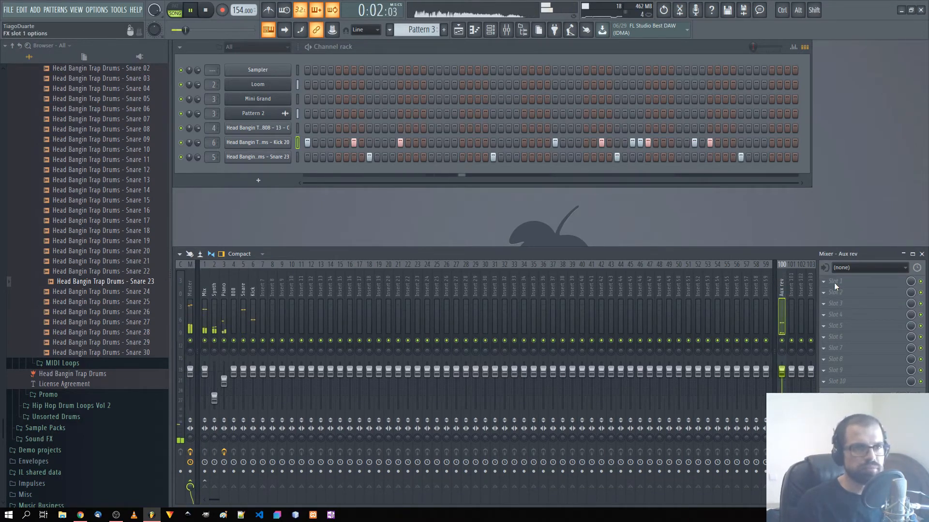
Load the AIR SpringReverb effect into the first effect slot of the Aux rev track
left_click(833, 283)
mouse_move(783, 433)
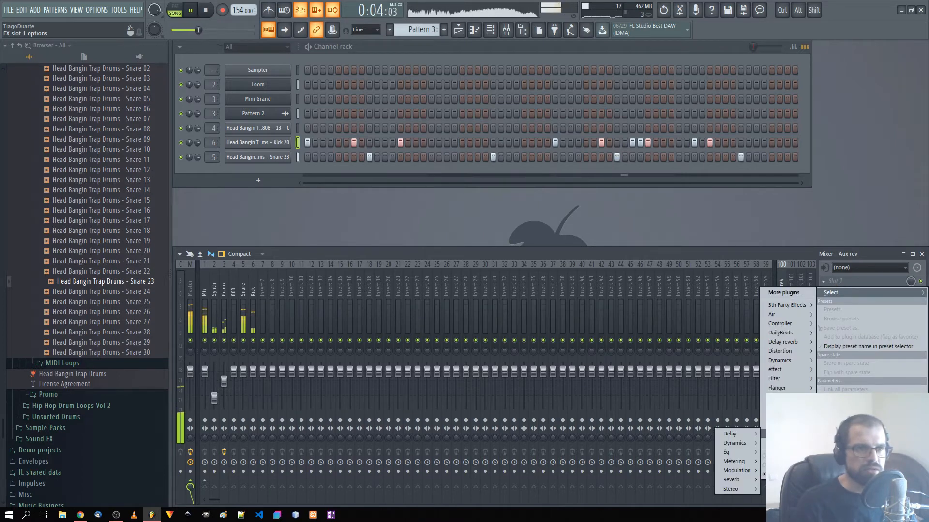
mouse_move(783, 341)
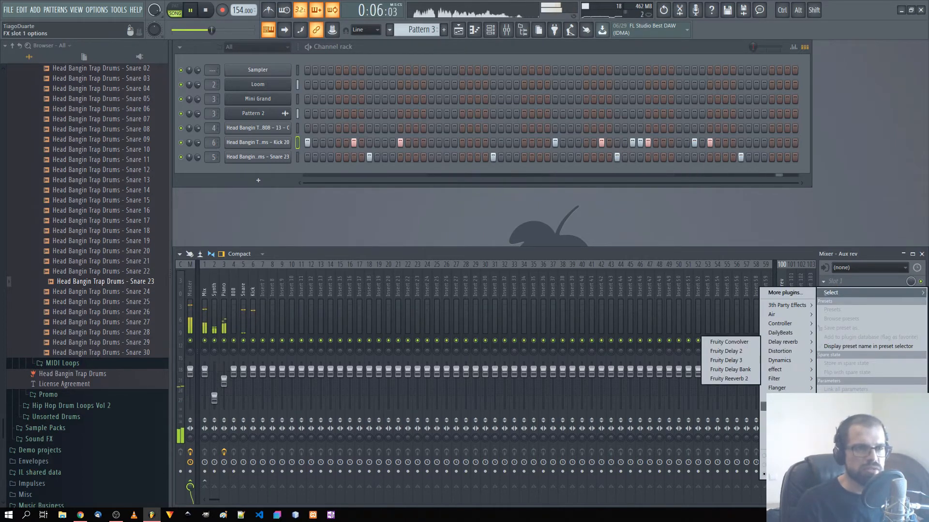
mouse_move(779, 315)
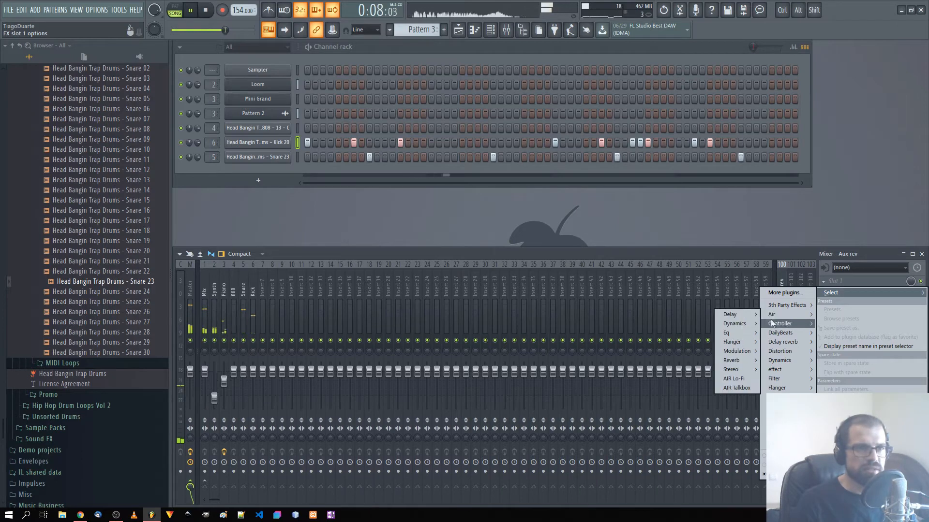
mouse_move(741, 363)
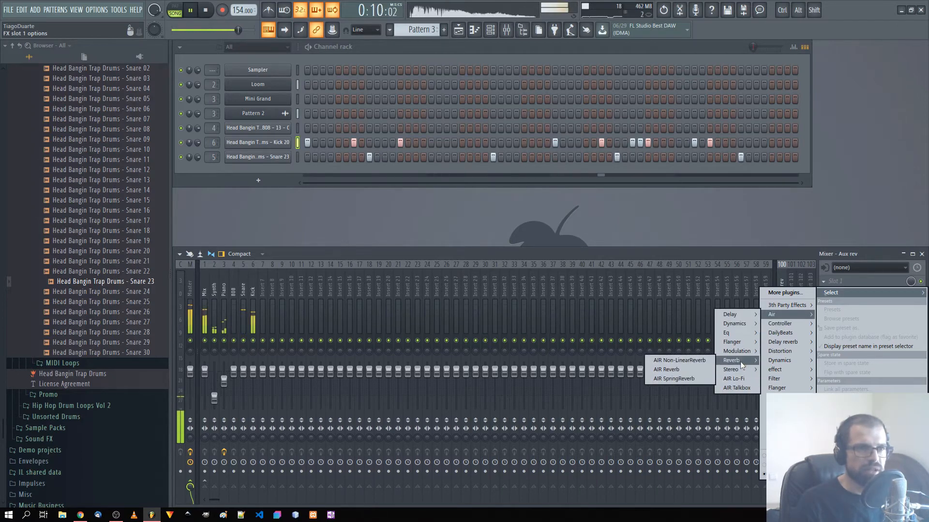
left_click(673, 379)
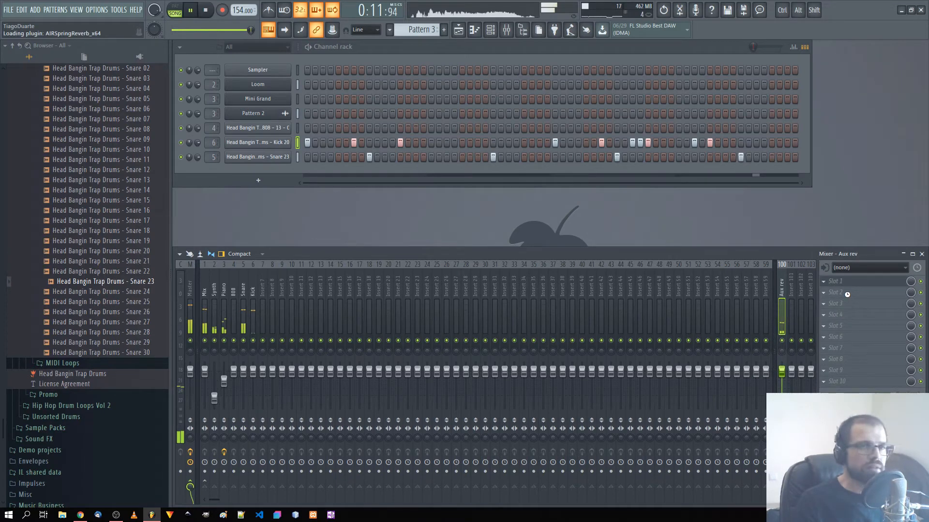
Load FidelityEQ into the second effect slot of the Aux rev track and enable its high-pass filter at 763 Hz
left_click(849, 293)
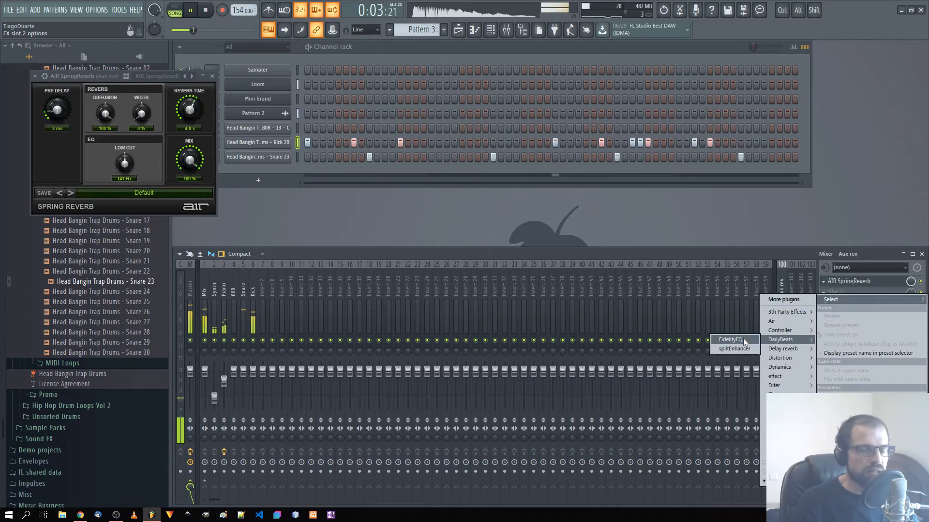
left_click(743, 339)
left_click_drag(151, 78, 579, 118)
left_click_drag(239, 91, 473, 232)
left_click(336, 271)
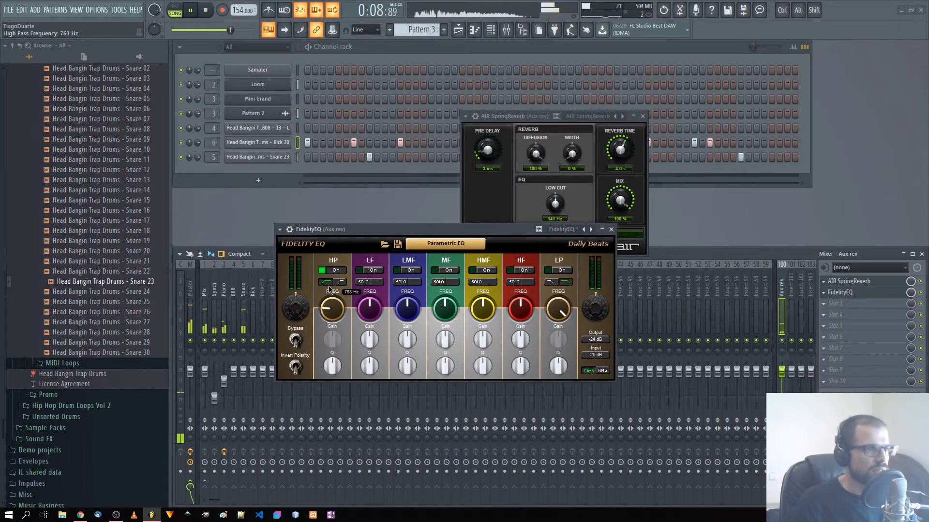
left_click(611, 230)
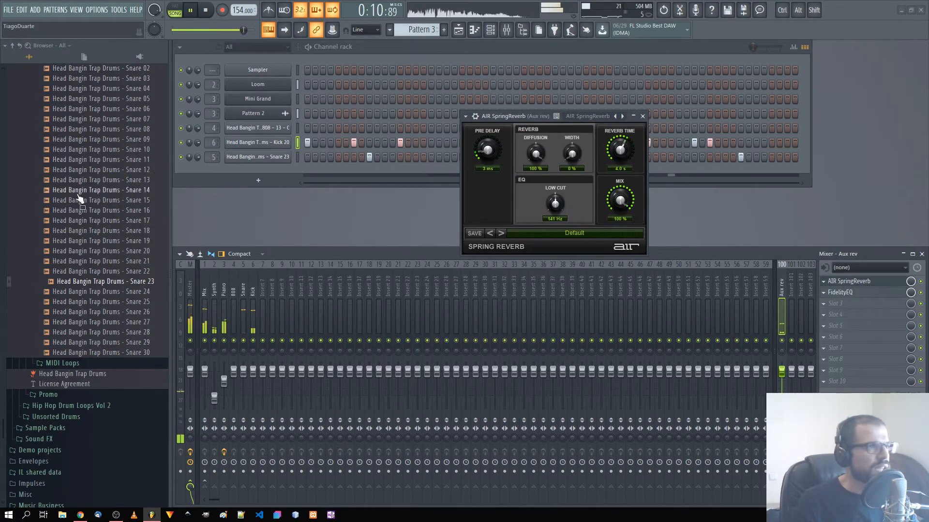
Audition the hi-hat samples in the Hi-Hats folder of the Head Bangin Trap Drums kit
scroll(77, 197, "up", 5)
left_click(63, 187)
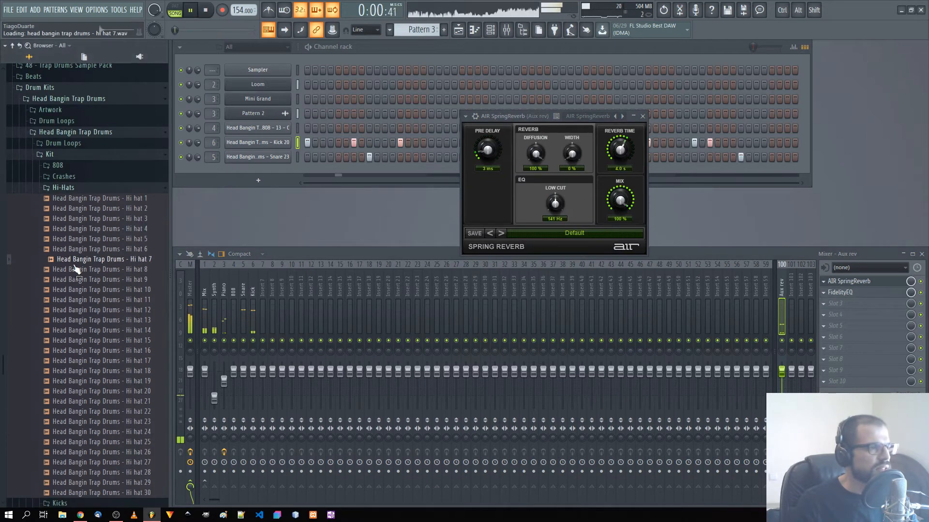
left_click(82, 290)
left_click(82, 300)
left_click(82, 310)
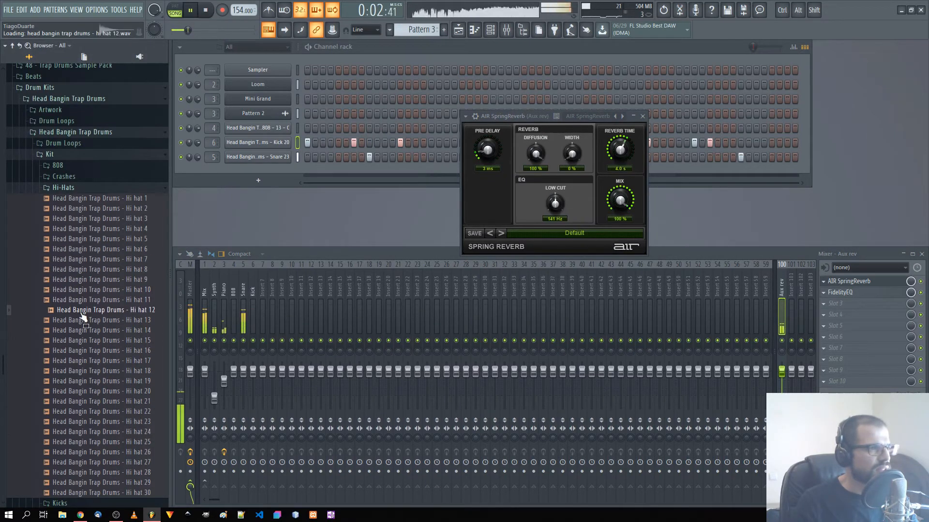
key("Down")
key("Down")
key("Down")
key("Down")
key("Down")
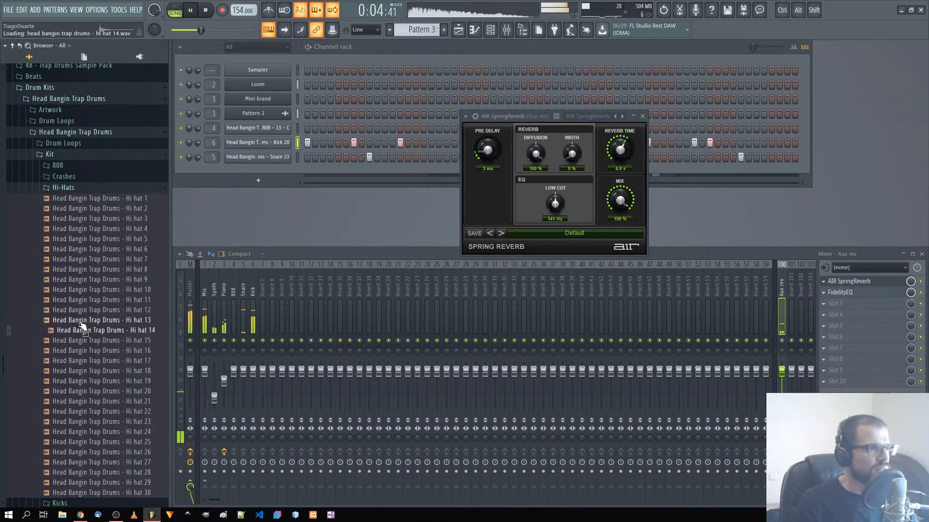
key("Up")
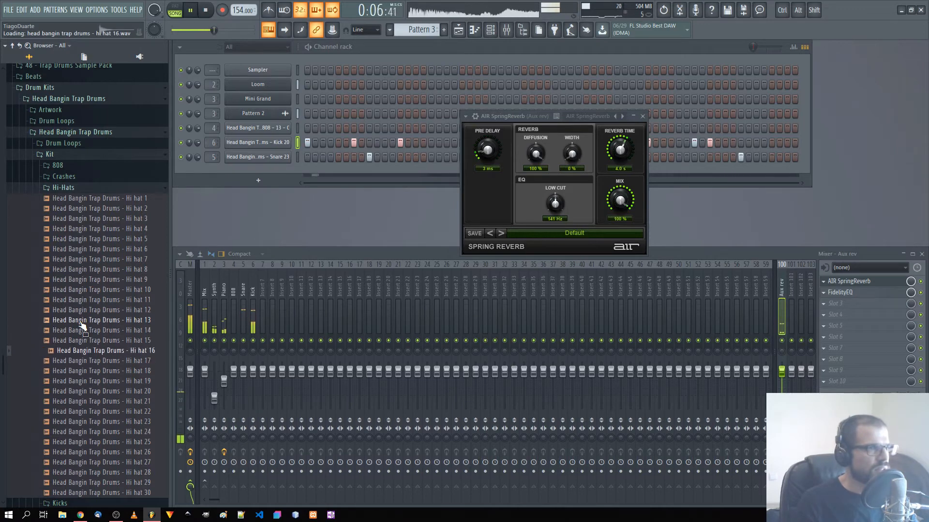
key("Down")
key("Down")
key("Up")
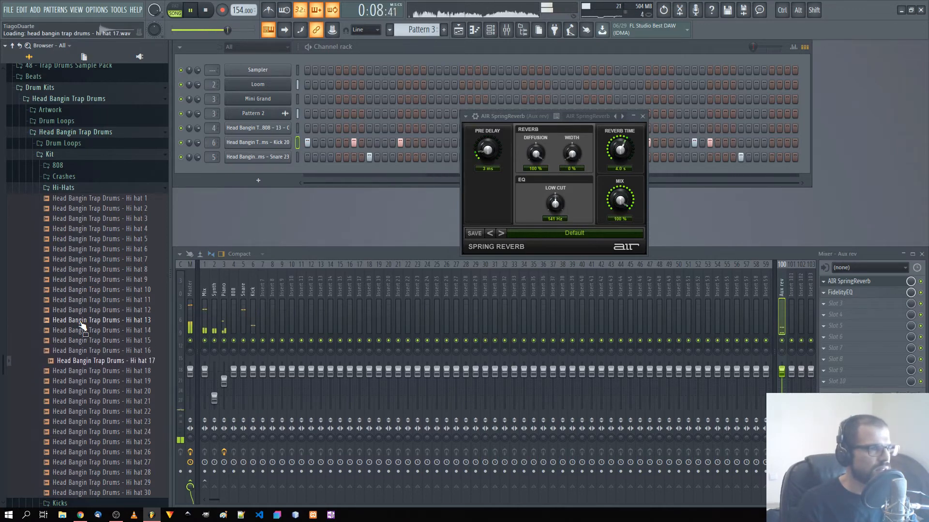
key("Down")
key("Down")
key("Down")
key("Down")
key("Down")
key("Down")
key("Down")
key("Down")
key("Down")
key("Down")
key("Down")
key("Down")
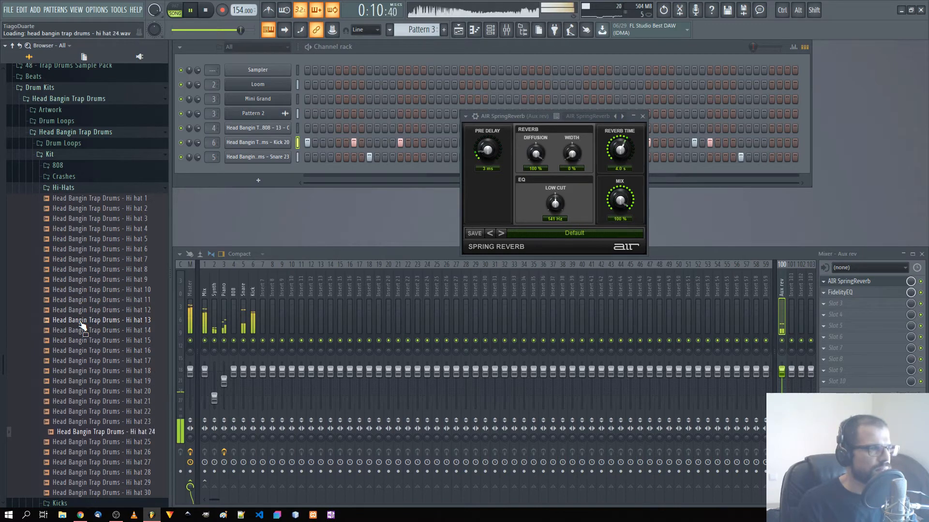
key("Down")
key("Up")
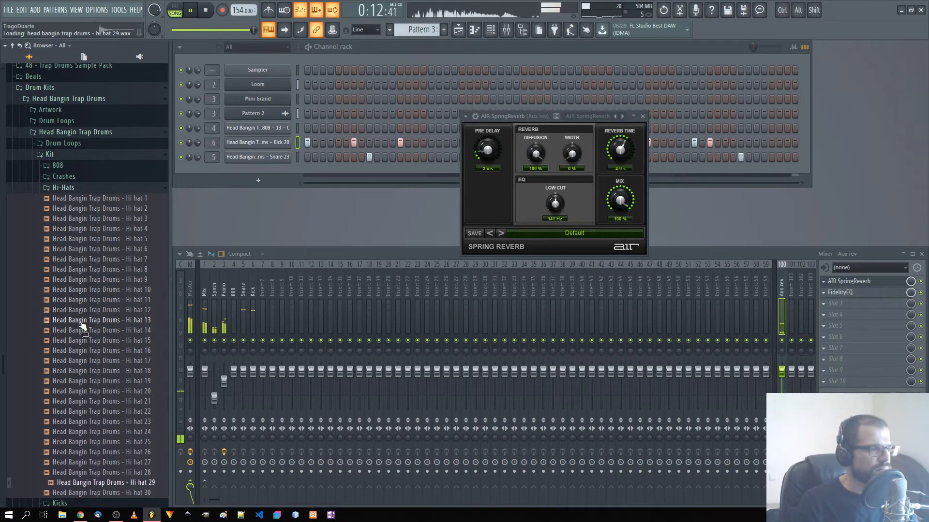
key("Up")
key("Up")
key("Up")
key("Up")
key("Up")
key("Up")
key("Up")
key("Up")
key("Up")
key("Up")
key("Up")
key("Up")
key("Up")
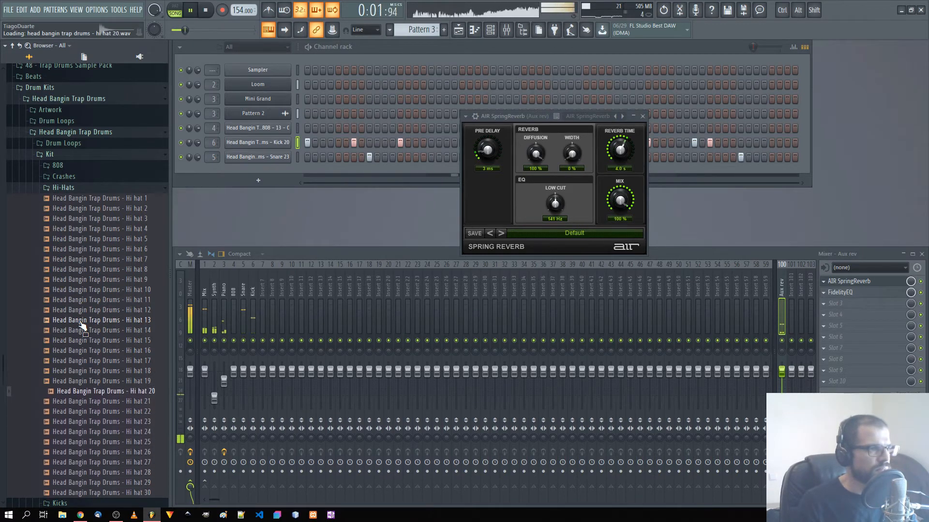
Add the Head Bangin Trap Drums - Hi hat 18 sample as a new channel and close the Spring Reverb window
key("Down")
key("Down")
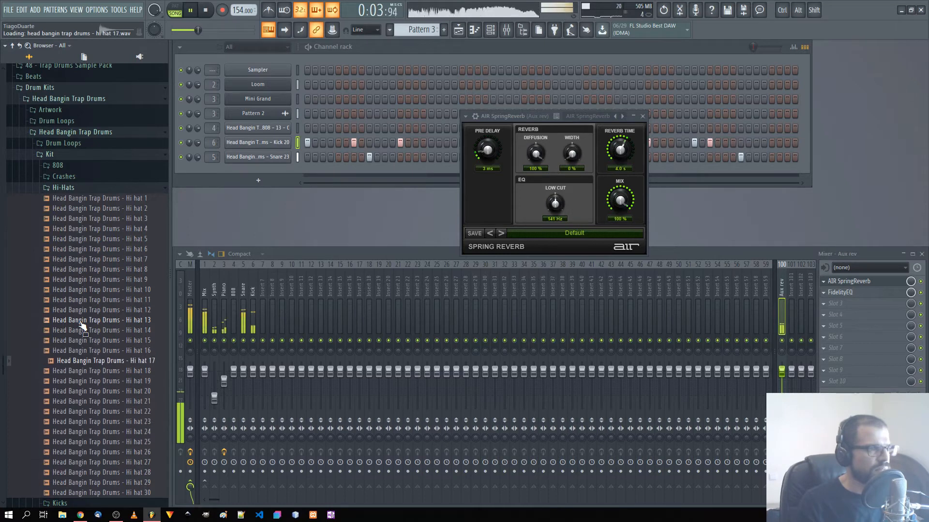
left_click_drag(118, 373, 267, 173)
left_click(642, 116)
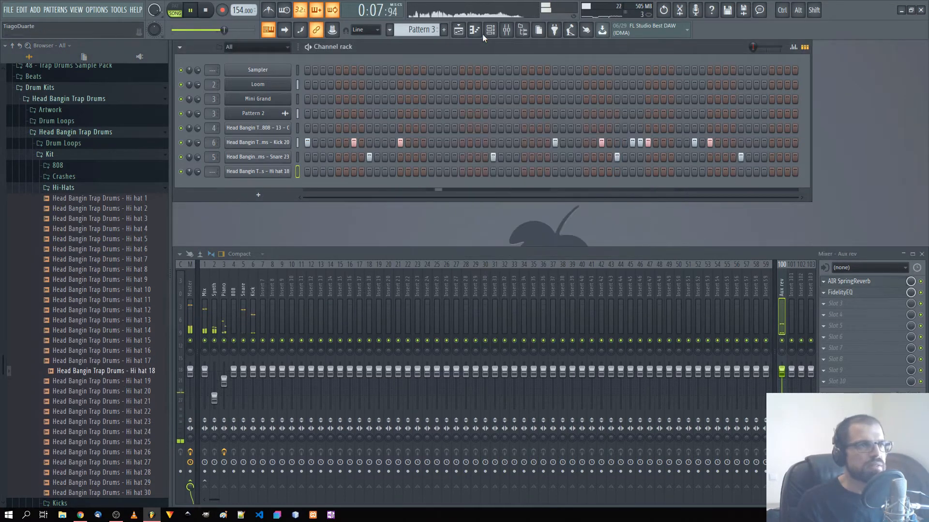
Rename Pattern 3 to Drums
scroll(421, 30, "down", 1)
scroll(420, 31, "up", 1)
key("F2")
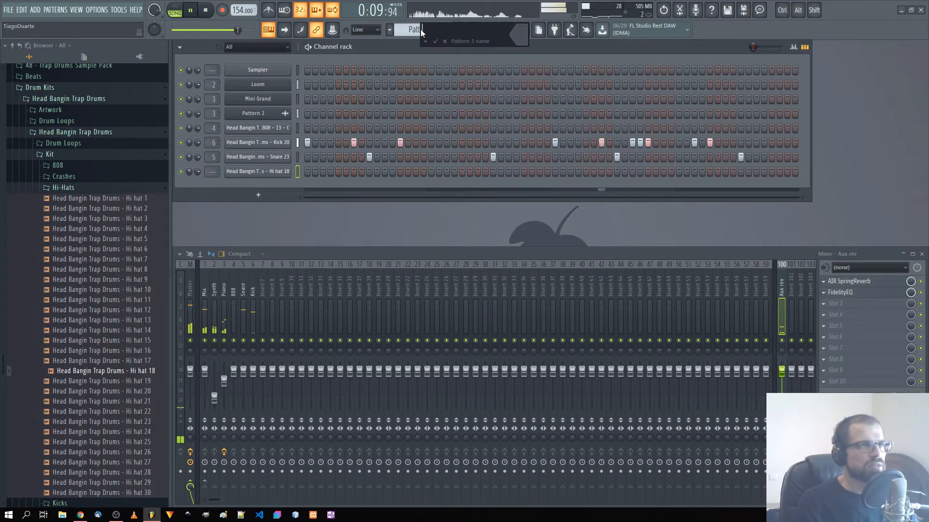
type("Drums")
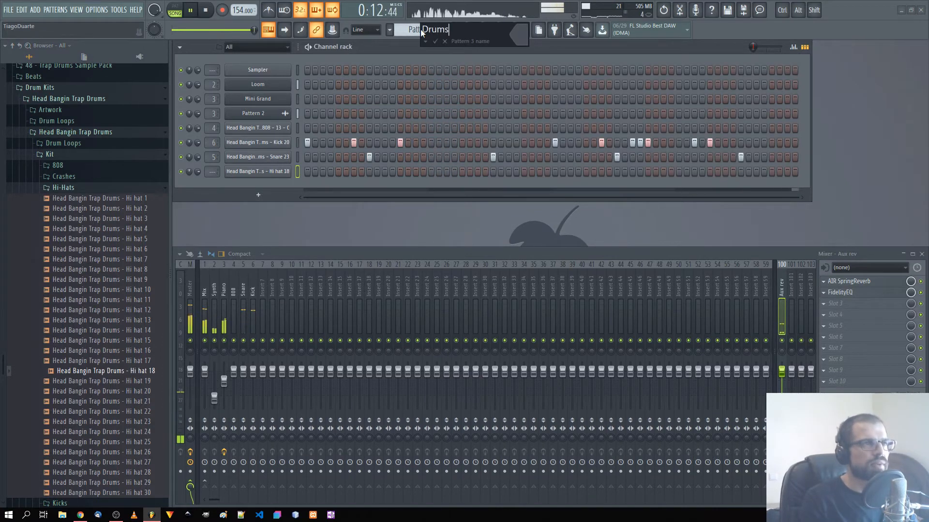
key("Return")
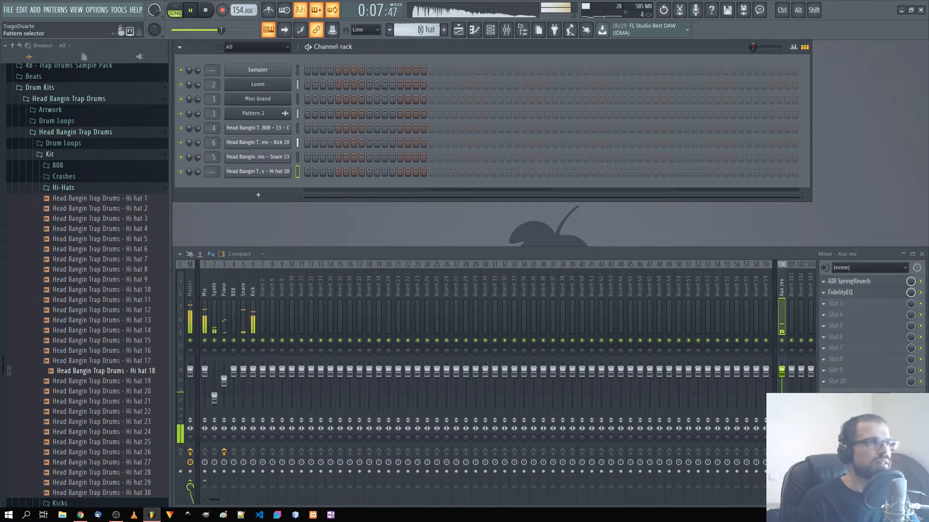
Place a four-bar Hi hat pattern clip at the start of Track 4 in the playlist and duplicate it at bar 5
left_click(458, 30)
left_click(317, 457)
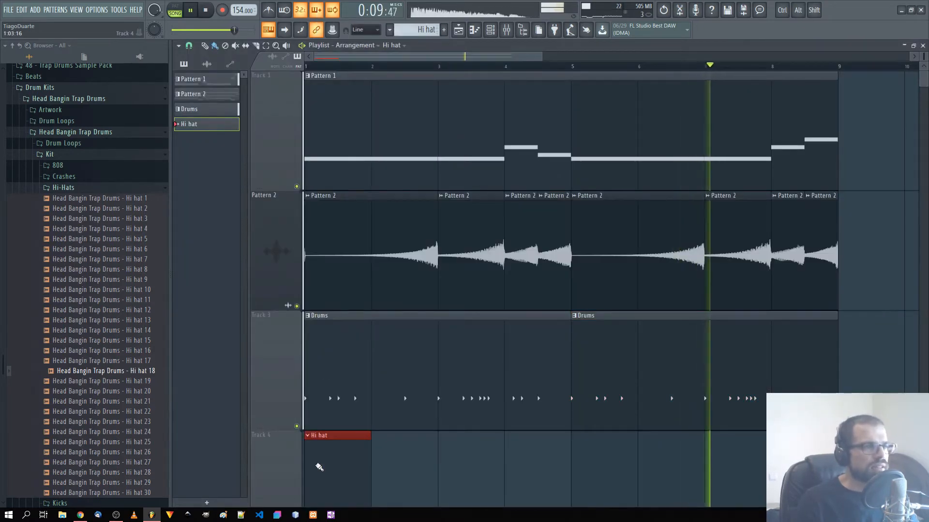
scroll(348, 450, "down", 3)
mouse_move(370, 162)
left_mouse_down()
mouse_move(415, 159)
mouse_move(572, 181)
left_mouse_up()
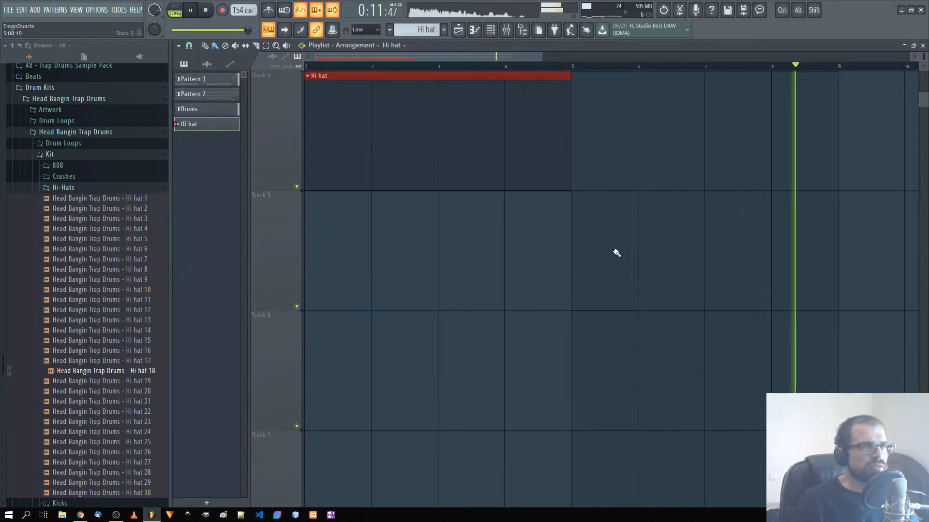
scroll(611, 290, "up", 3)
left_click_drag(525, 462, 791, 457, "shift")
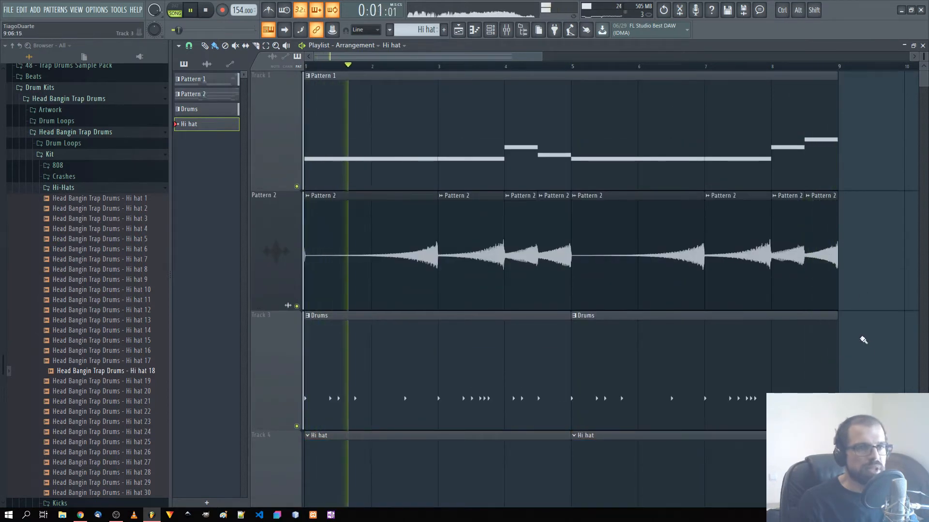
Rename the Pattern 2 audio clip to Piano and close the playlist
scroll(922, 56, "down", 5)
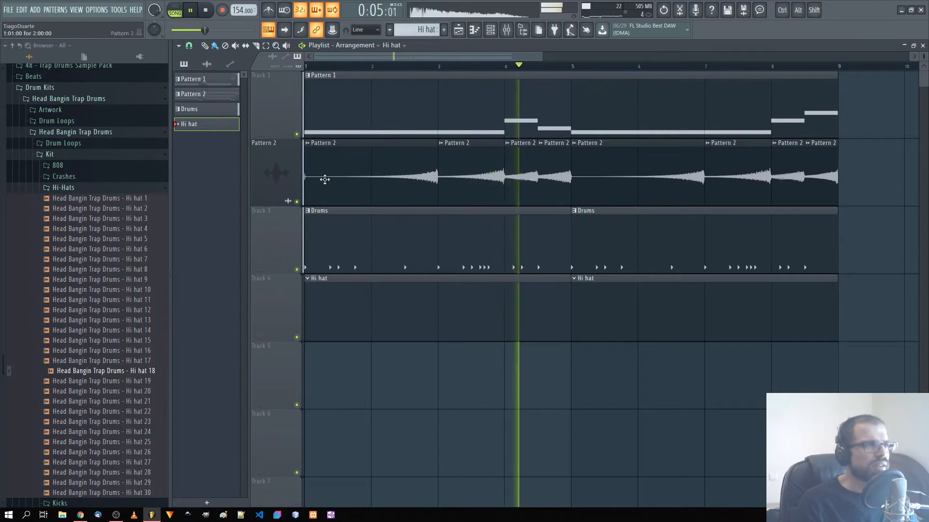
left_click(312, 144)
left_click(309, 144)
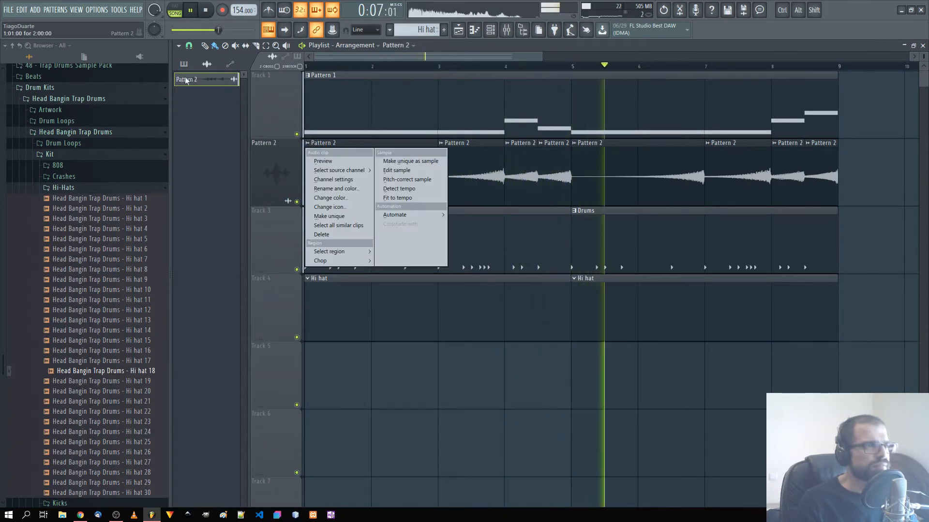
middle_click(200, 82)
type("Piano")
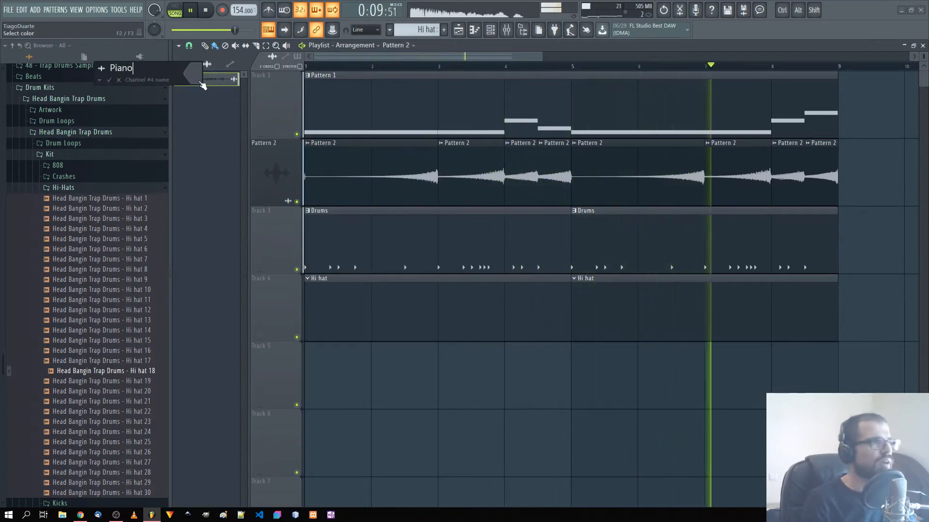
key("Return")
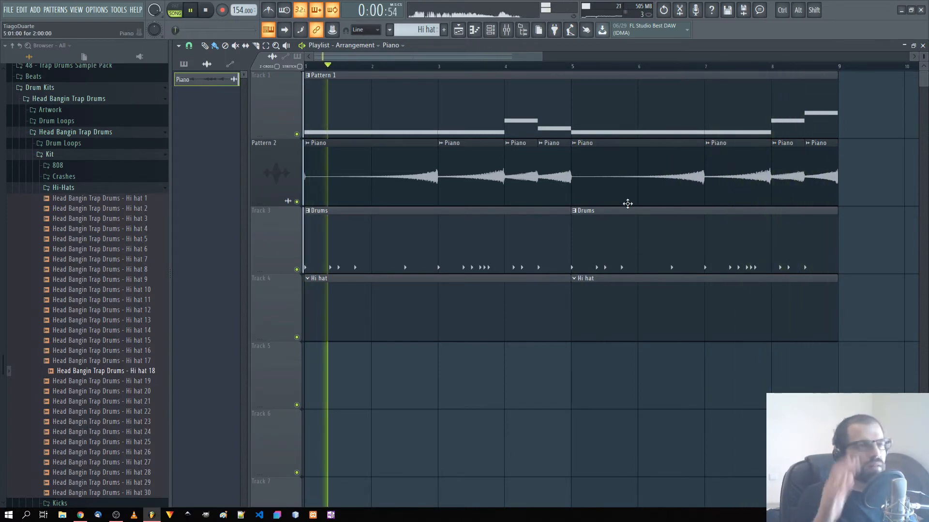
left_click(922, 46)
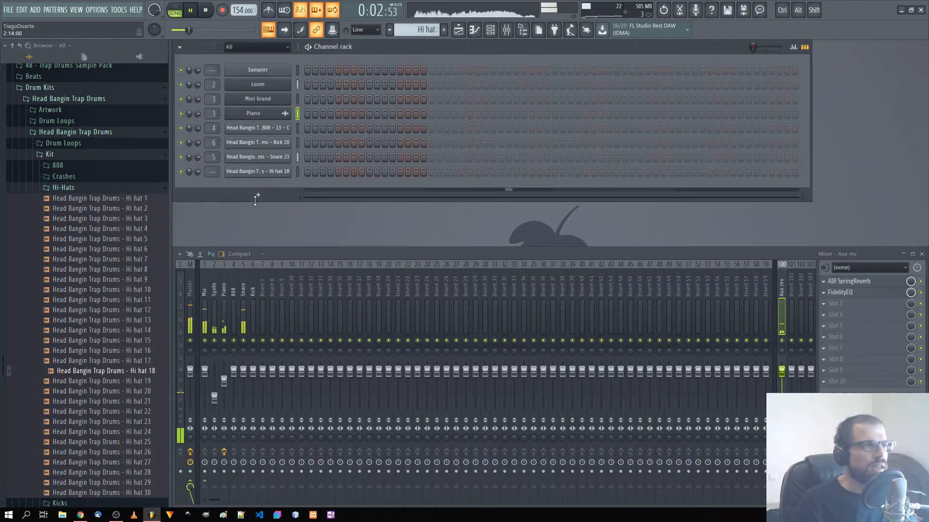
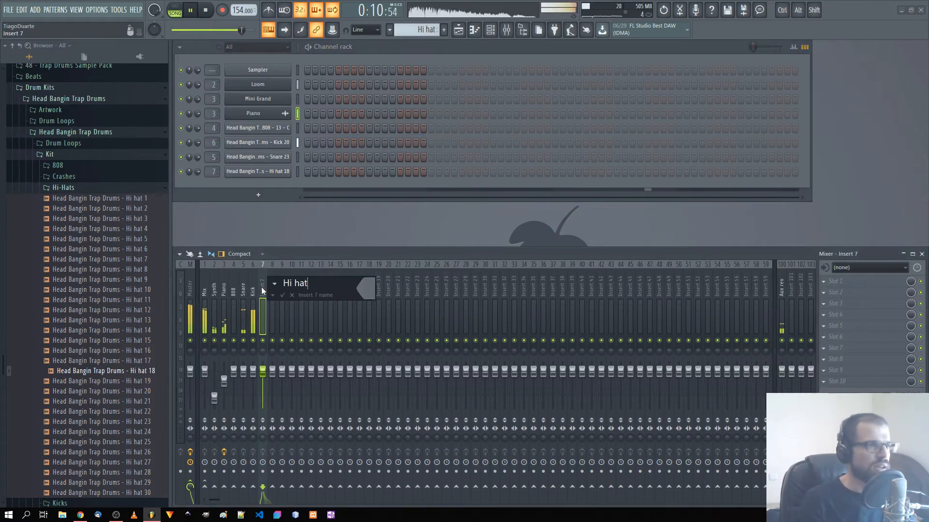
Name mixer insert 7 Hi hat and route it only to the Mix track
key("Return")
right_click(200, 486)
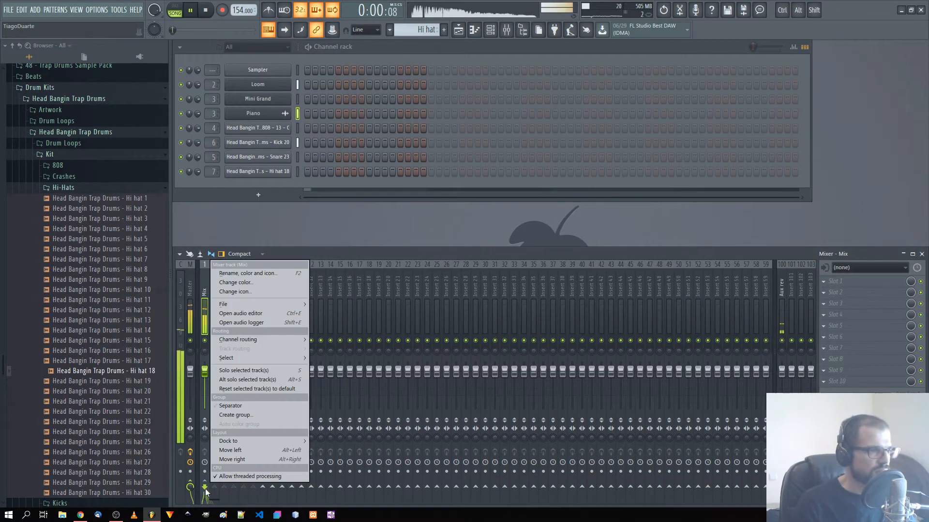
left_click(201, 486)
right_click(206, 492)
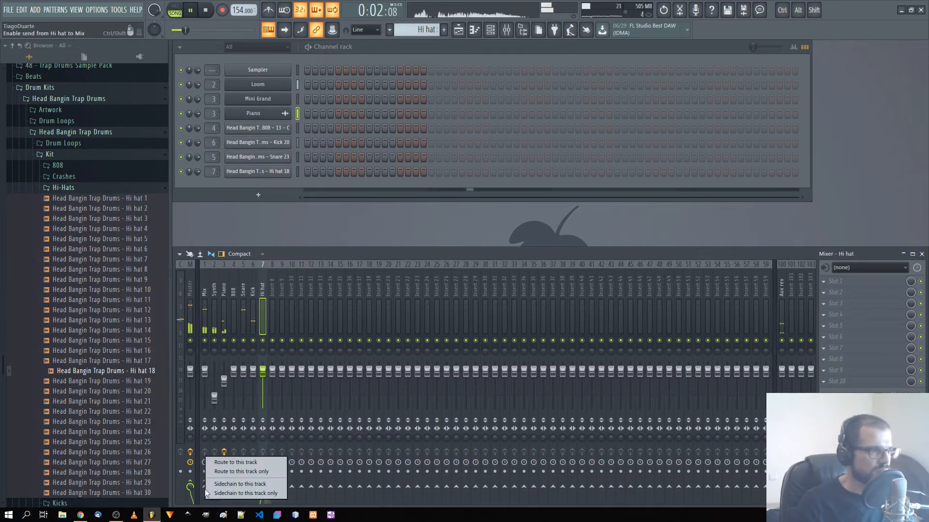
left_click(227, 472)
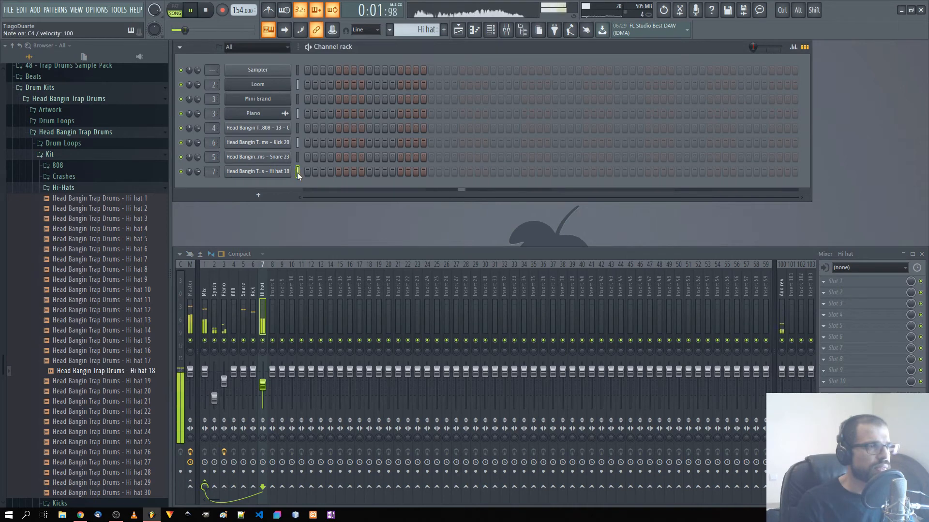
Open the Hi hat 18 channel in the piano roll and place a one-step C4 note at step 3 of bar 1
key("F7")
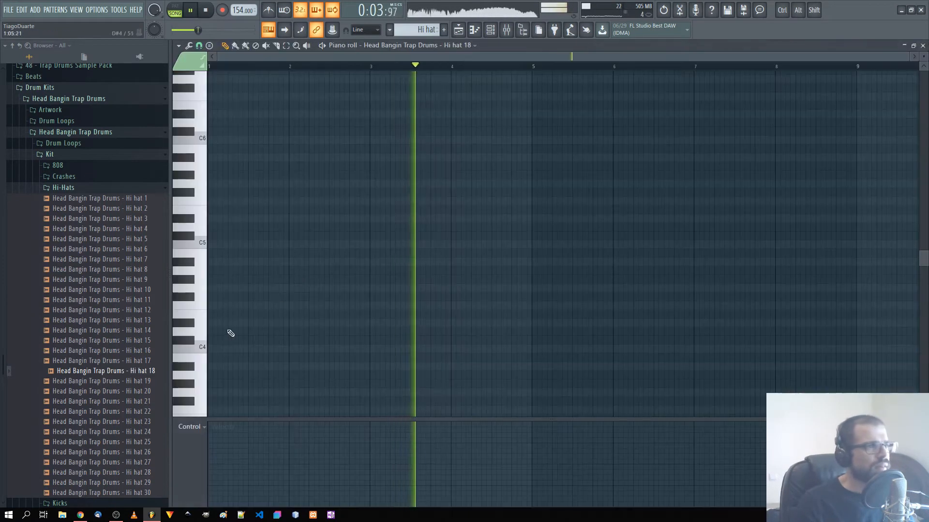
key("z")
left_click(209, 244)
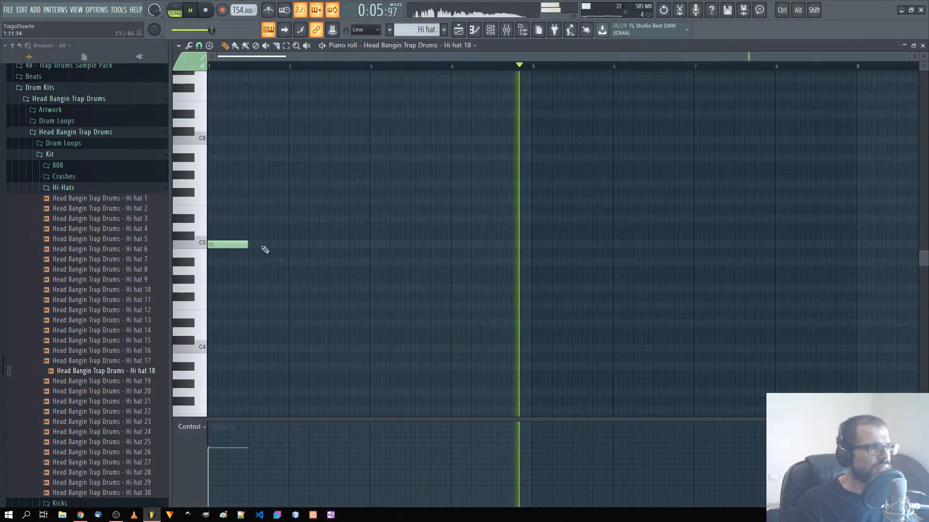
left_click_drag(248, 246, 212, 360)
key("space")
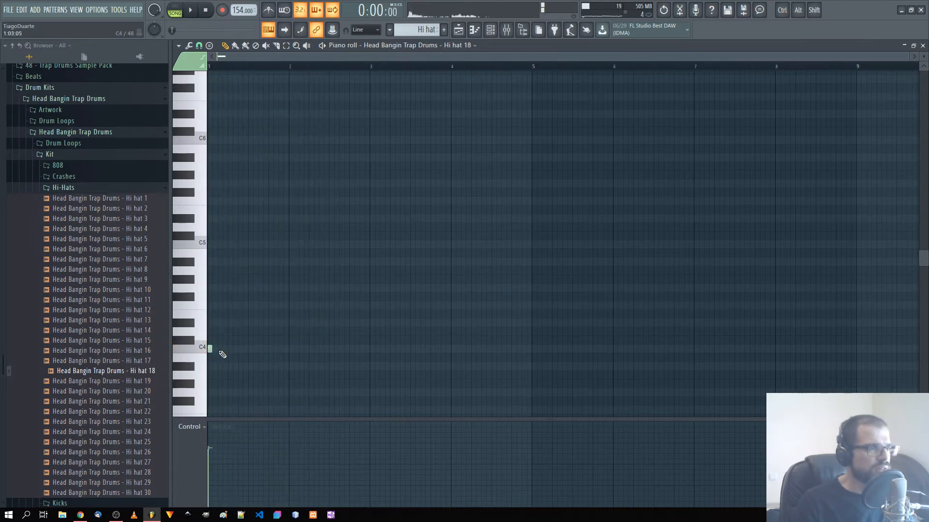
key("space")
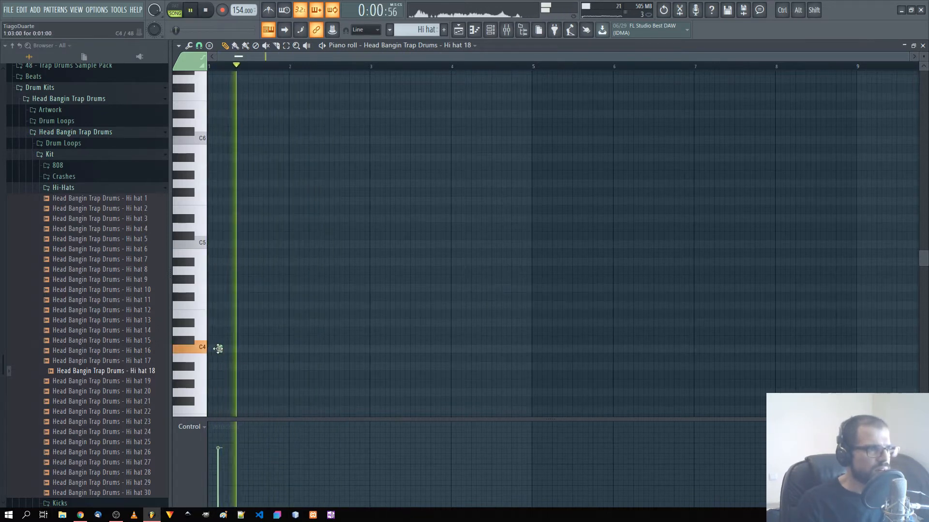
Add two more short C4 hi-hat notes at steps 7 and 11 of bar 1, checking them with playback
left_click(240, 349)
key("space")
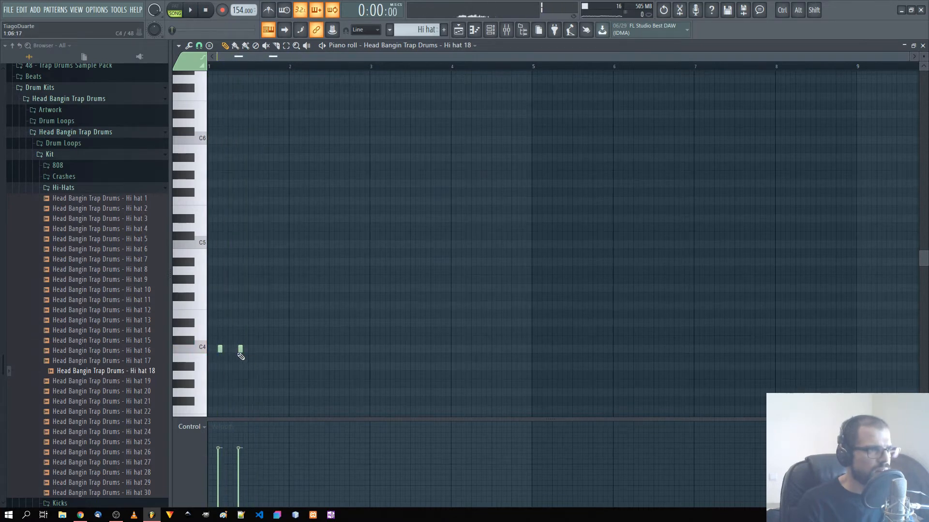
key("space")
left_click(261, 349)
key("space")
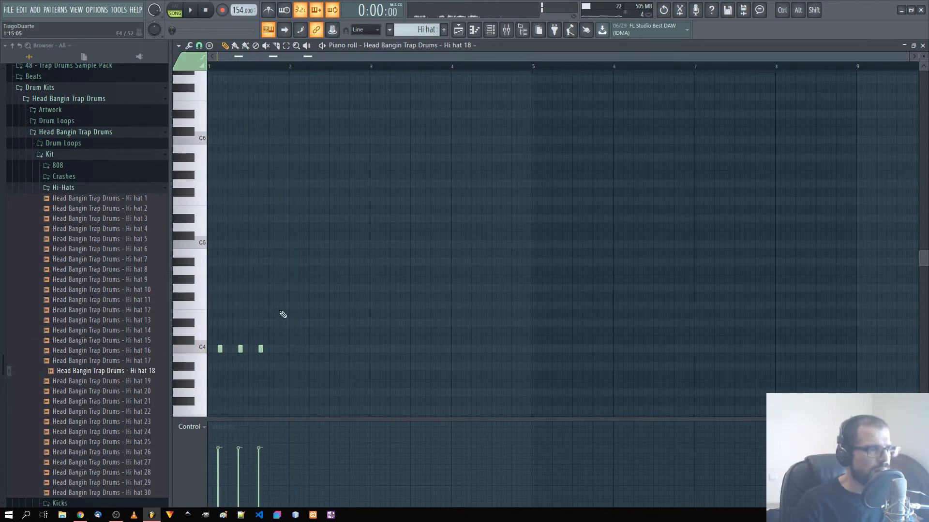
Move the third C4 hi-hat note two steps later, to step 13 of bar 1
scroll(260, 331, "up", 5)
left_click_drag(260, 331, 628, 274)
key("space")
left_click_drag(397, 301, 433, 303)
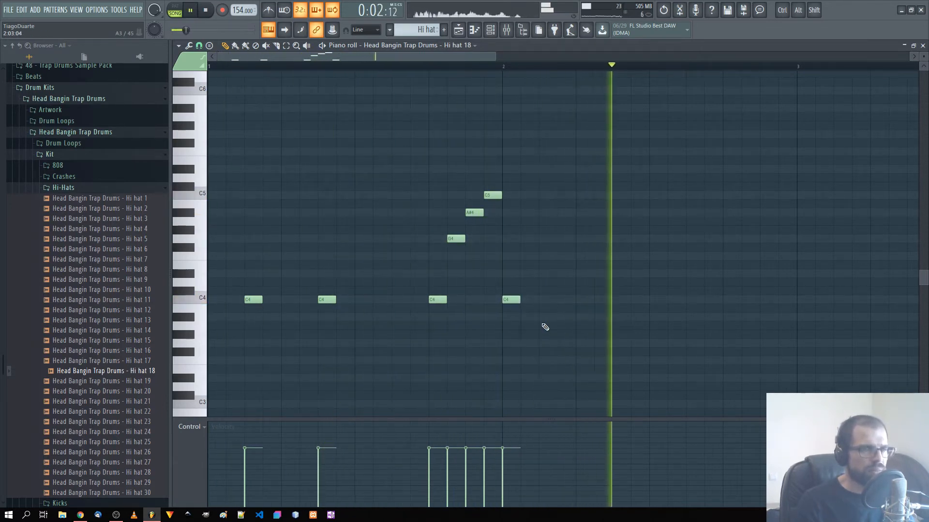
Reduce the rising hi-hat notes to one D#4 at step 15 of bar 1 and move the last C4 to step 3 of bar 2
key("space")
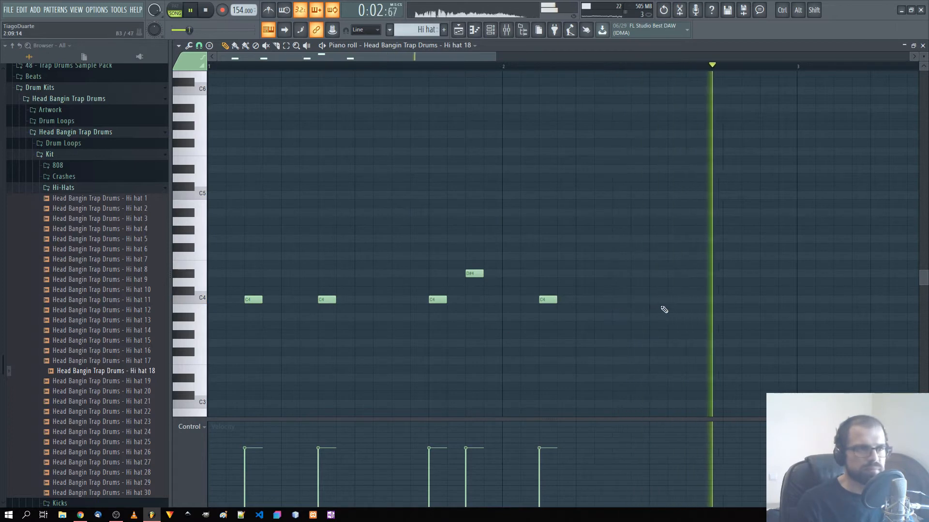
scroll(637, 308, "down", 2)
scroll(631, 307, "down", 1)
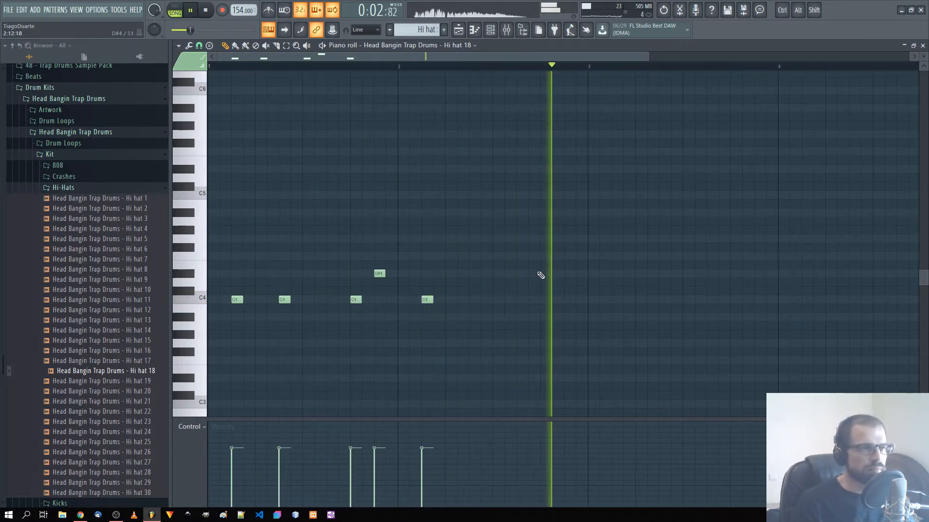
key("space")
left_click(541, 299)
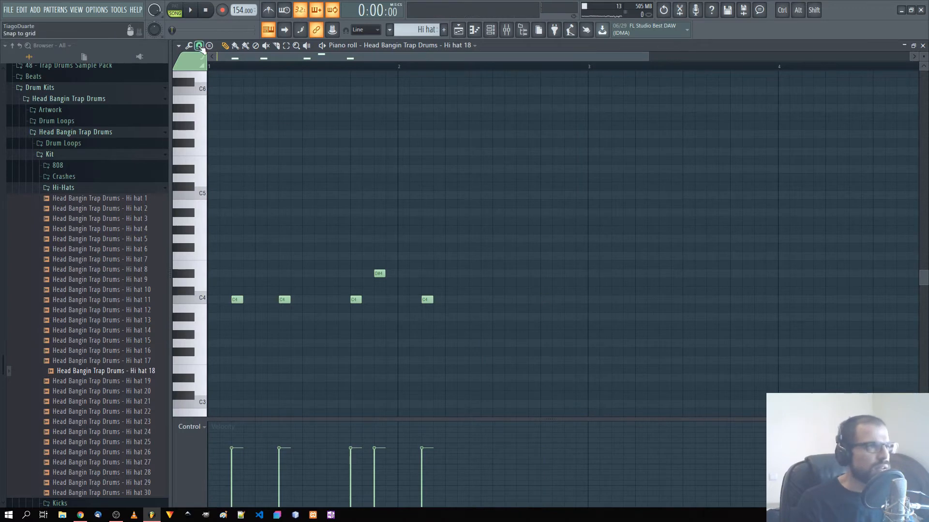
Set the snap to 1/6 beat and place three notes C4, B3, C4, a third of a beat apart, from step 13 of bar 2
left_click(200, 47)
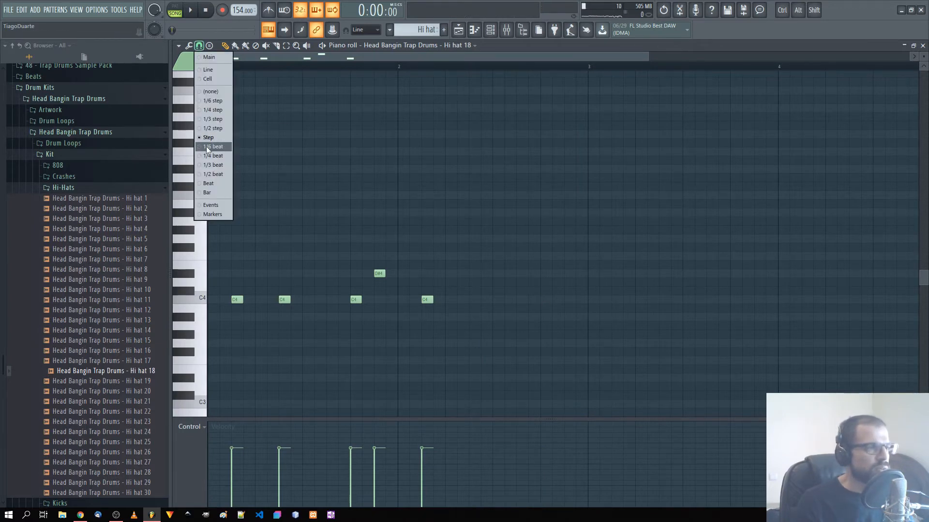
left_click(217, 155)
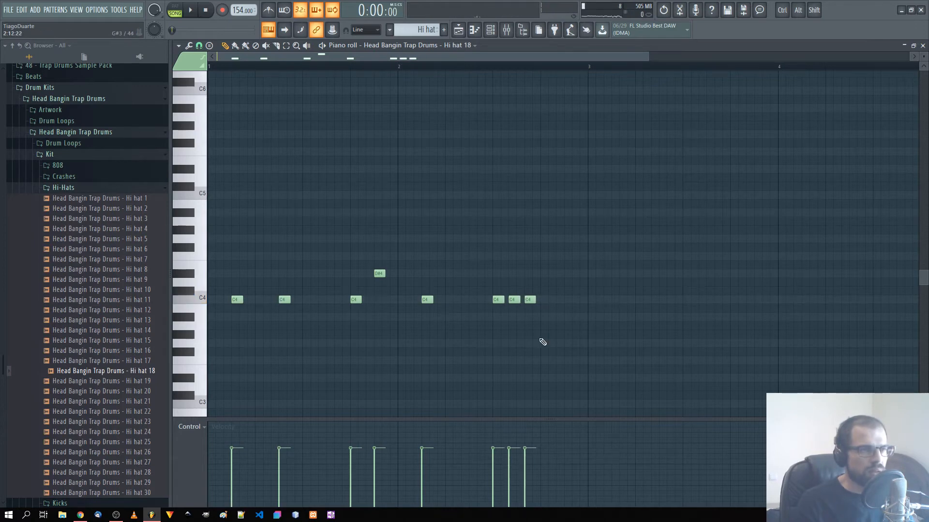
key("space")
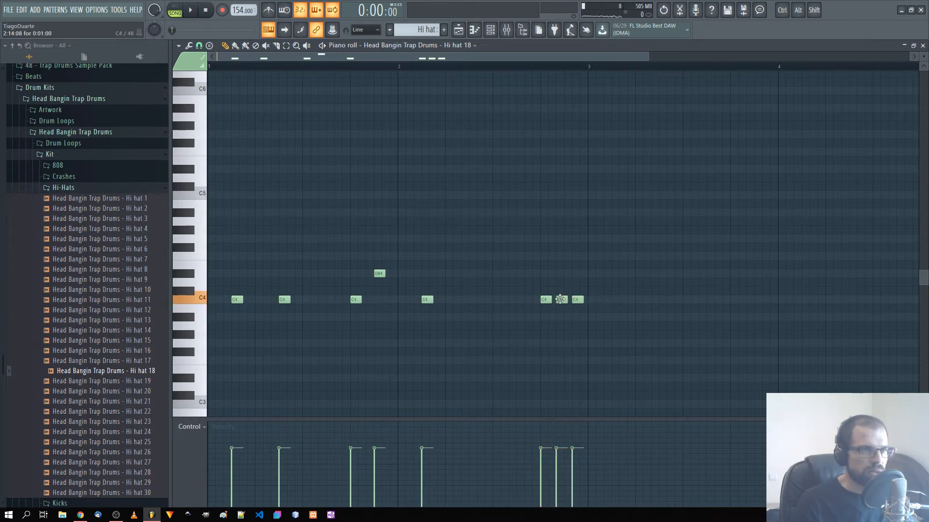
key("space")
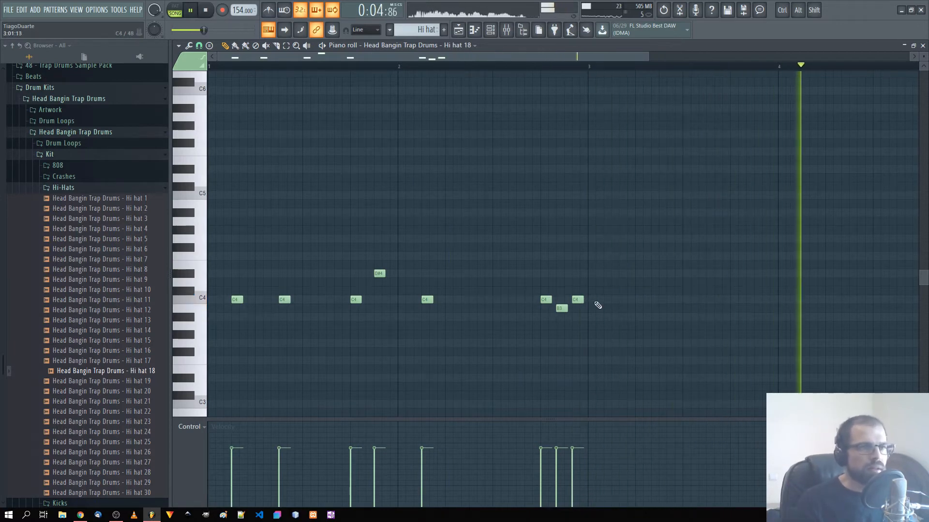
Add short C4 hi-hat notes at steps 1, 3 and 7 of bar 3
left_click(592, 299)
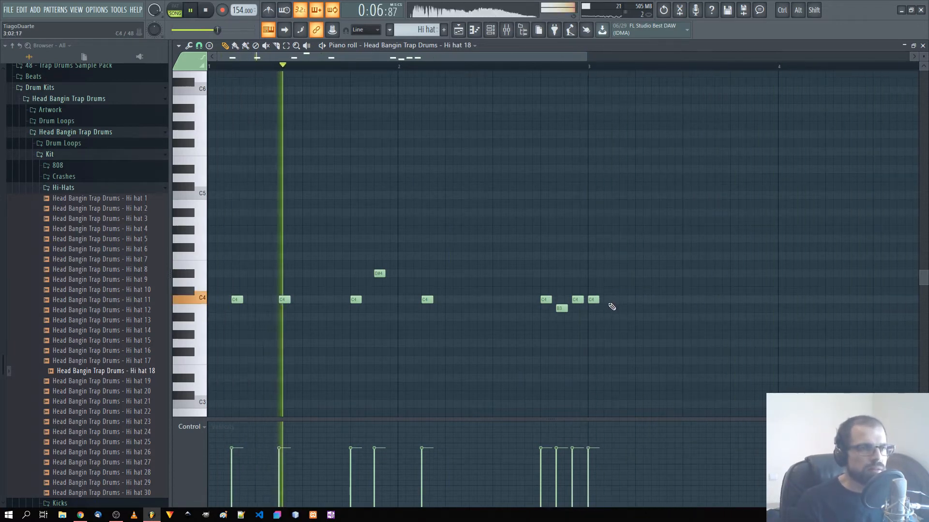
left_click(615, 301)
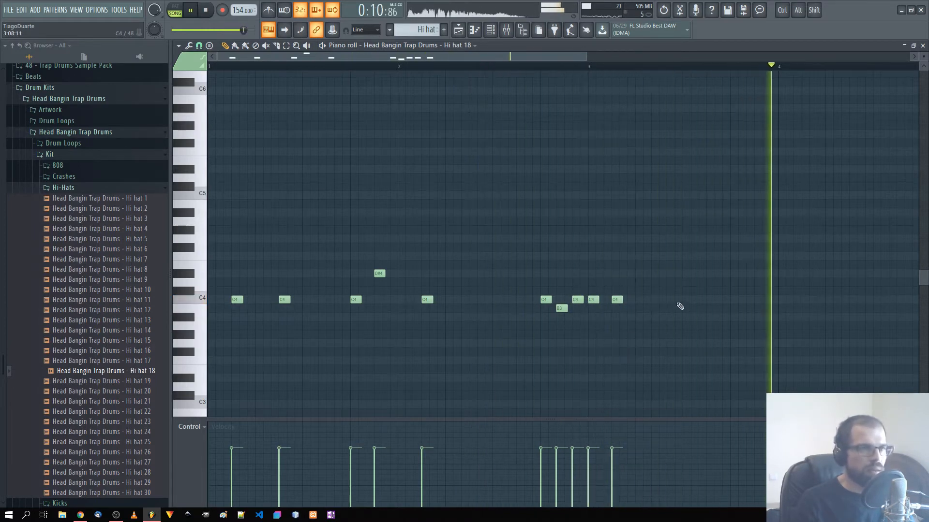
left_click(663, 301)
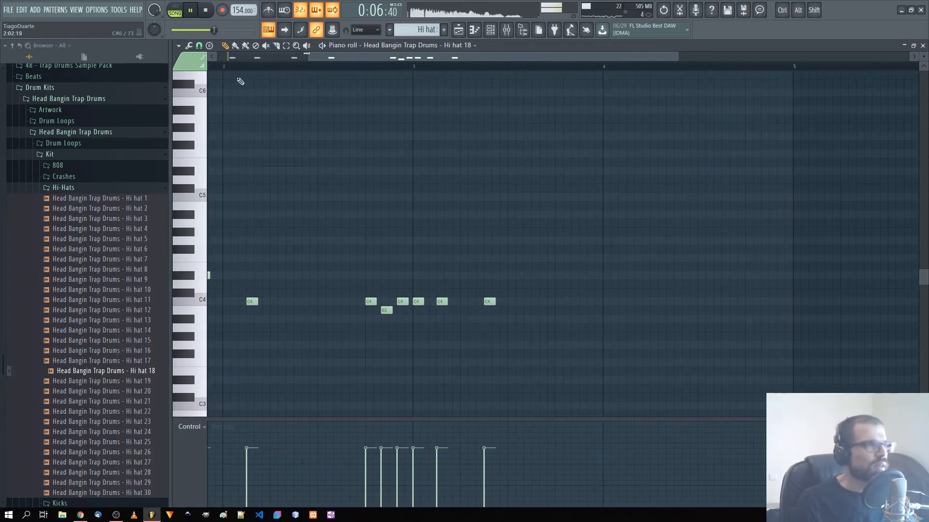
Change the snap and place 1/2-step-long C4 notes at steps 13 and 14 of bar 4, plus a continuous four-note roll over steps 15 and 16
left_click(198, 45)
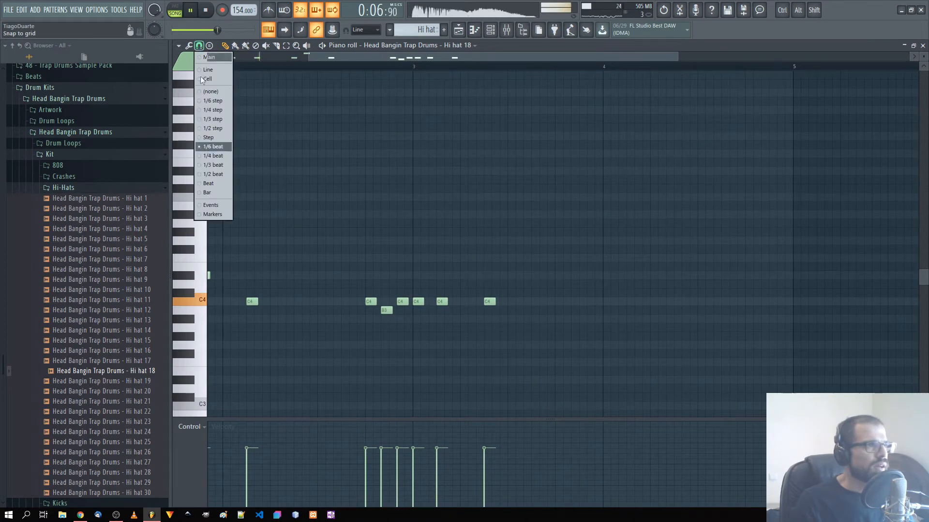
left_click(214, 122)
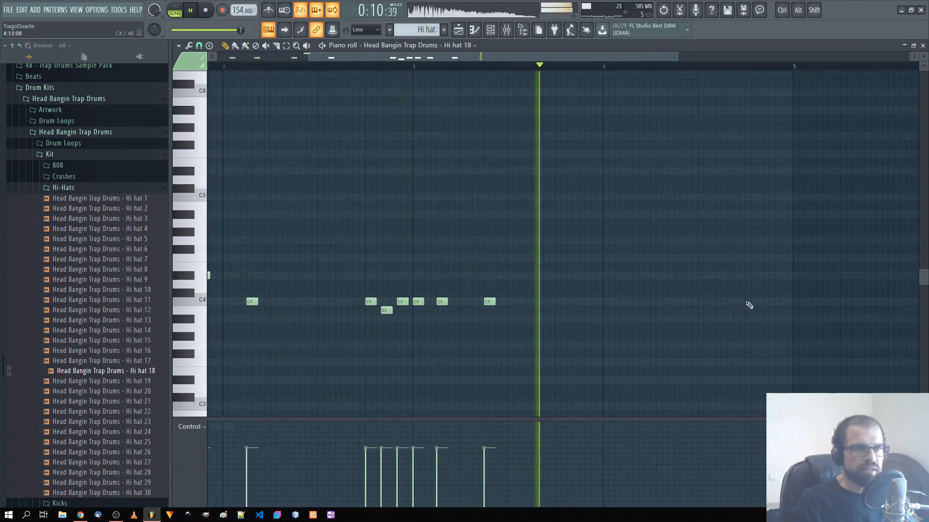
left_click(749, 302)
scroll(769, 324, "up", 2)
scroll(774, 333, "up", 2)
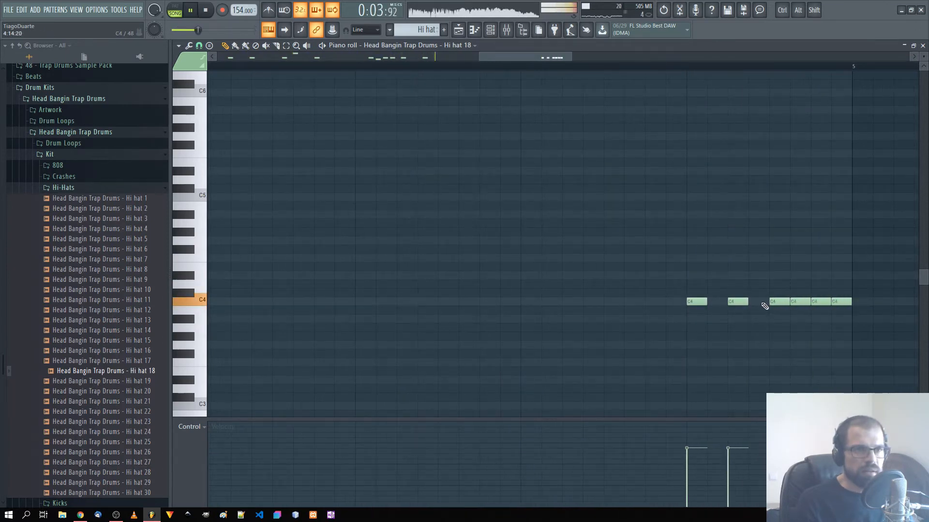
Raise the six hi-hat notes at the end of bar 4 by an octave and bring the first two back down to C4
scroll(760, 363, "down", 4)
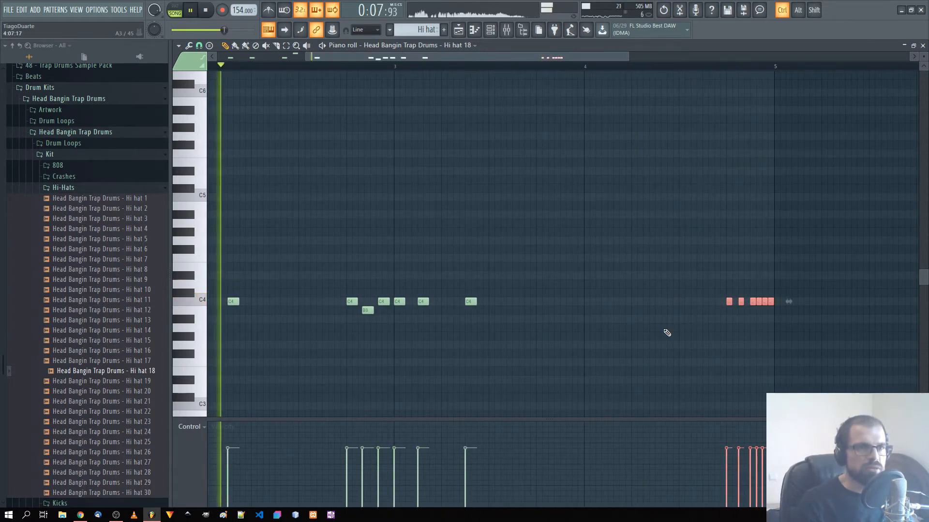
key("ctrl+Up")
key("ctrl+d")
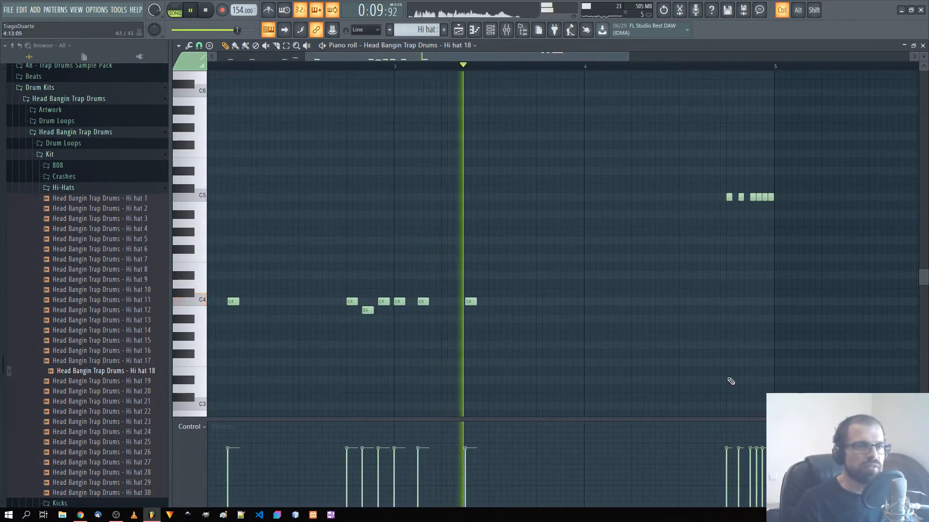
left_click_drag(743, 187, 721, 225)
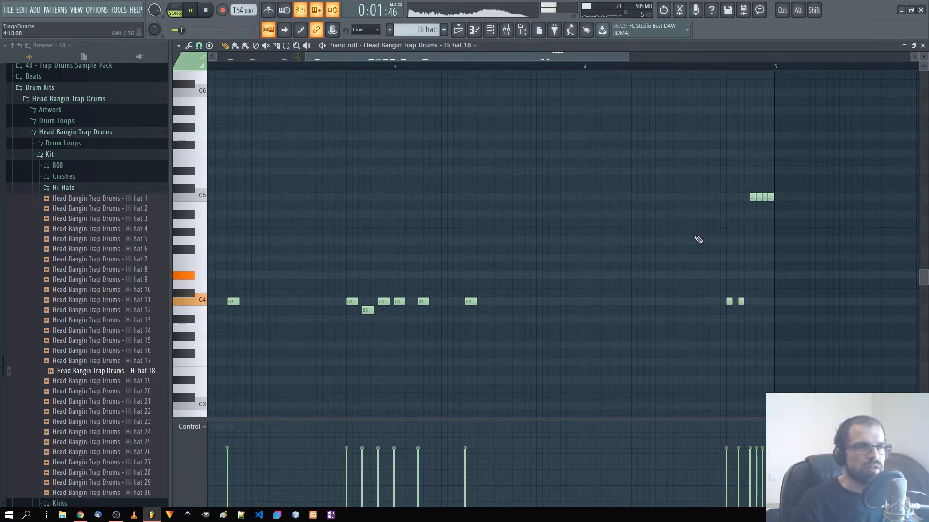
Shape the velocities of the four C5 roll notes at the end of bar 4 into a rising ramp and close the piano roll
scroll(466, 321, "down", 3)
left_click_drag(551, 310, 616, 302)
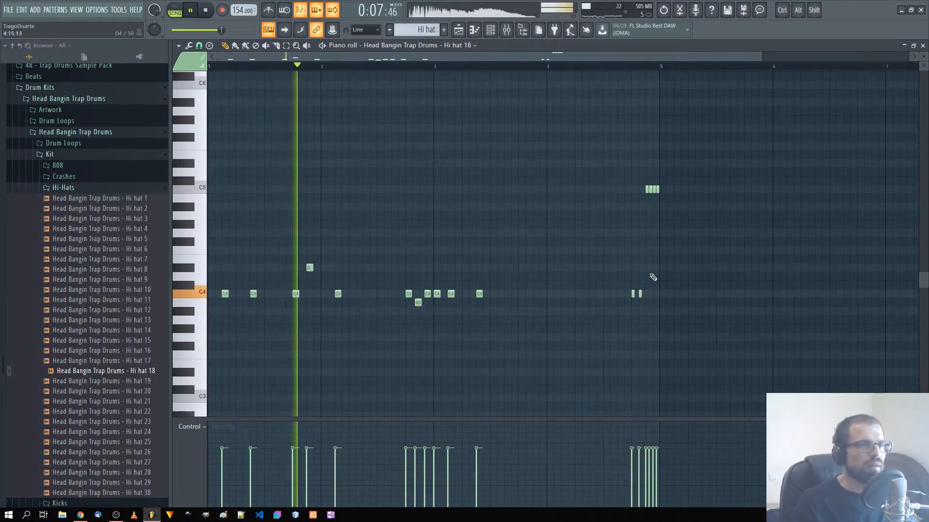
scroll(655, 280, "up", 5)
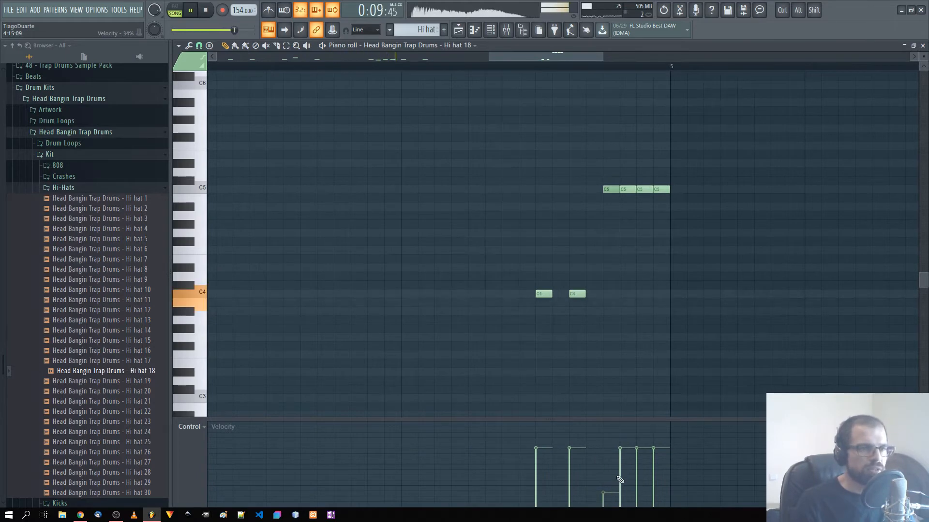
left_click(655, 465)
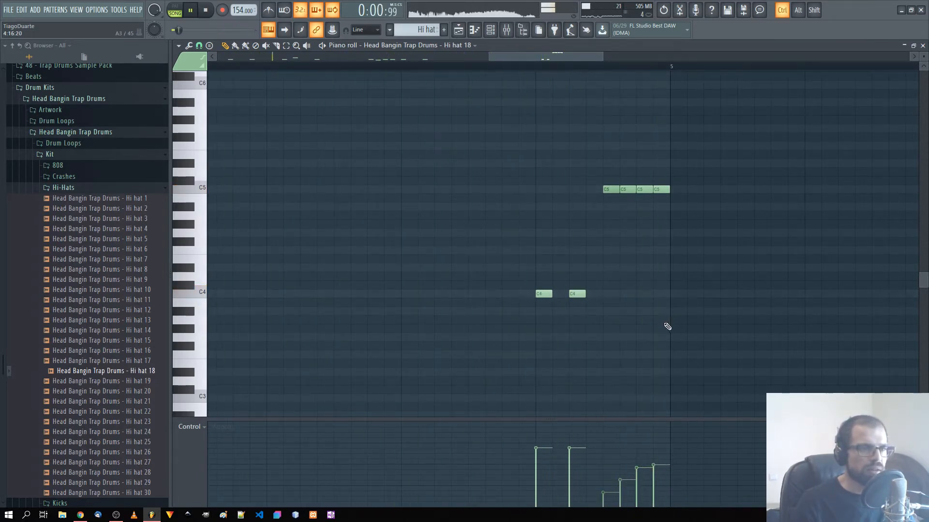
scroll(667, 327, "down", 5)
left_click(923, 45)
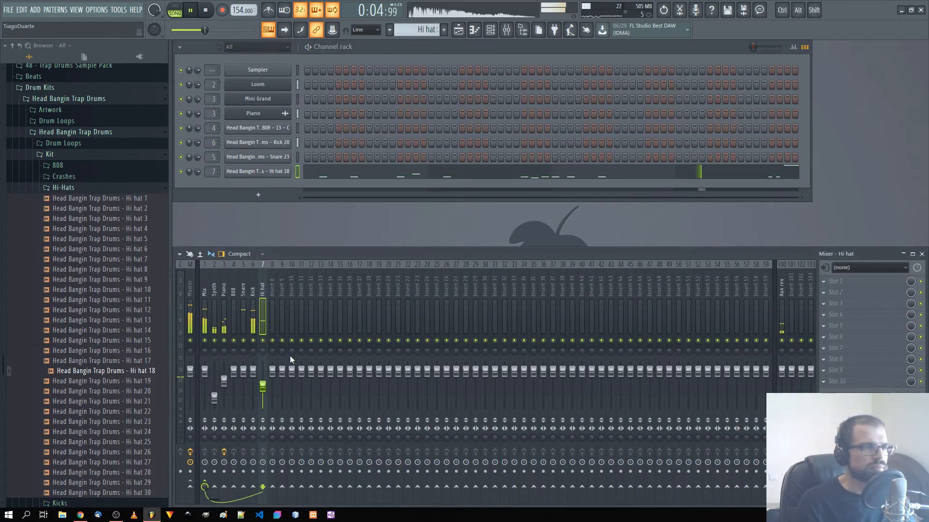
Switch to Pattern 1 and open the 808 channel in the piano roll, viewing its lower octaves
scroll(419, 31, "up", 2)
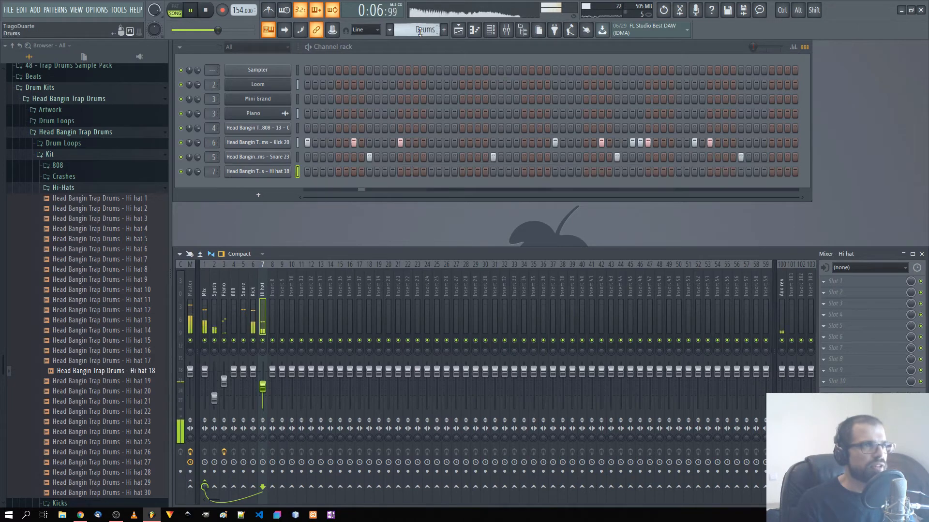
scroll(419, 32, "up", 1)
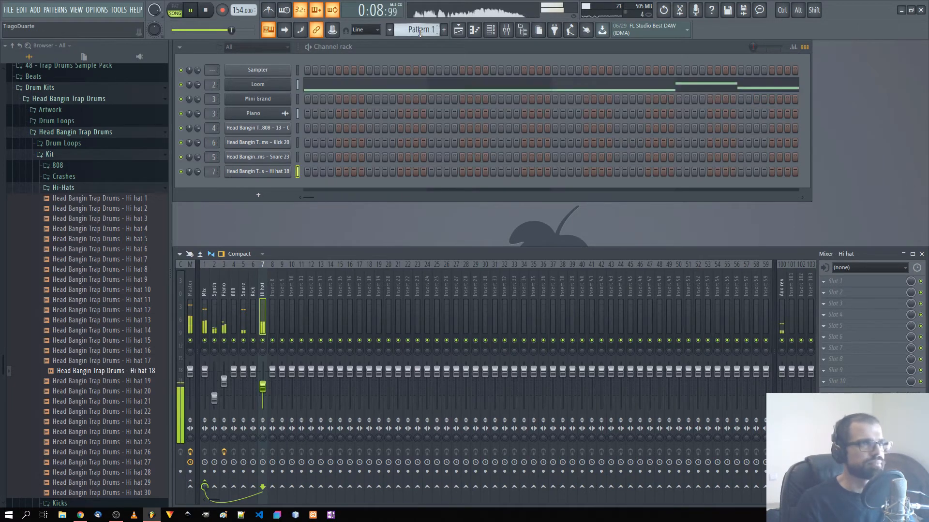
right_click(281, 130)
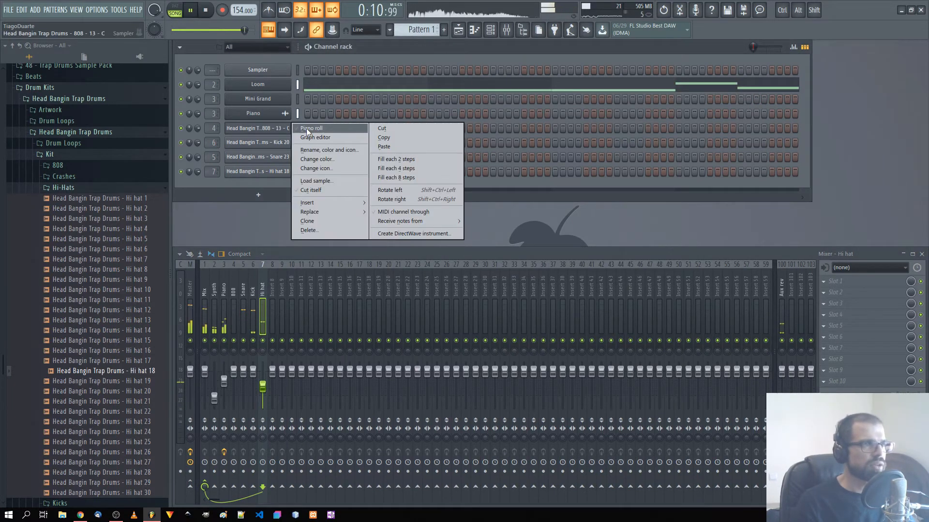
left_click(308, 128)
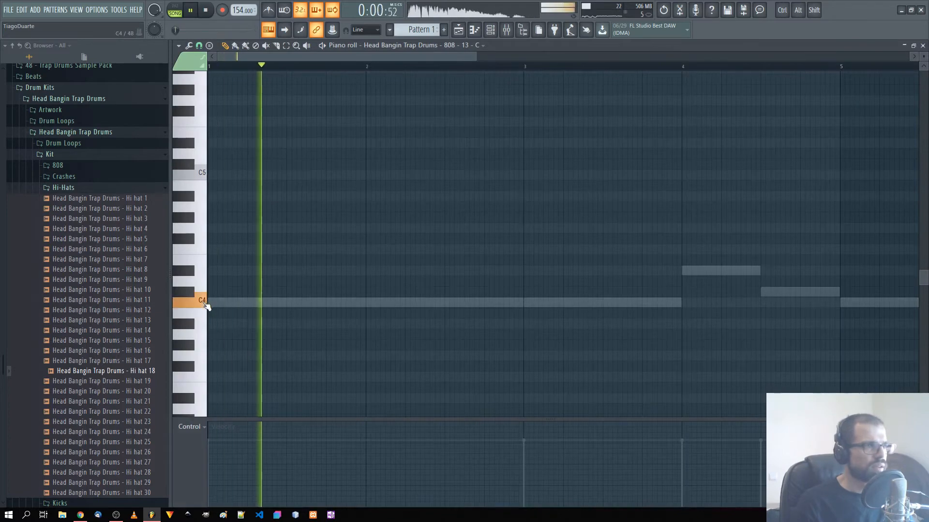
scroll(219, 342, "down", 1)
scroll(213, 341, "down", 2)
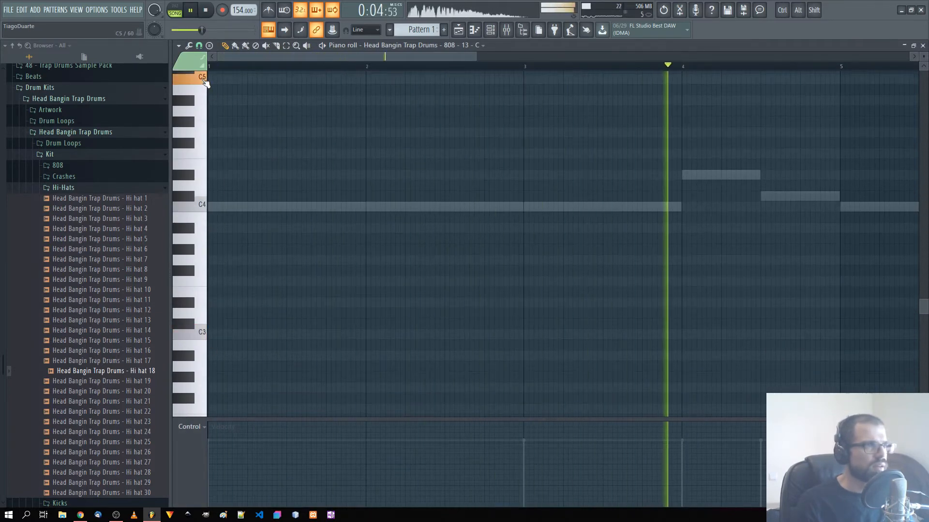
Lower the 808 mixer track's volume to 49% (-13.1 dB) and reopen the 808 channel's piano roll
scroll(242, 186, "up", 5)
left_click(923, 46)
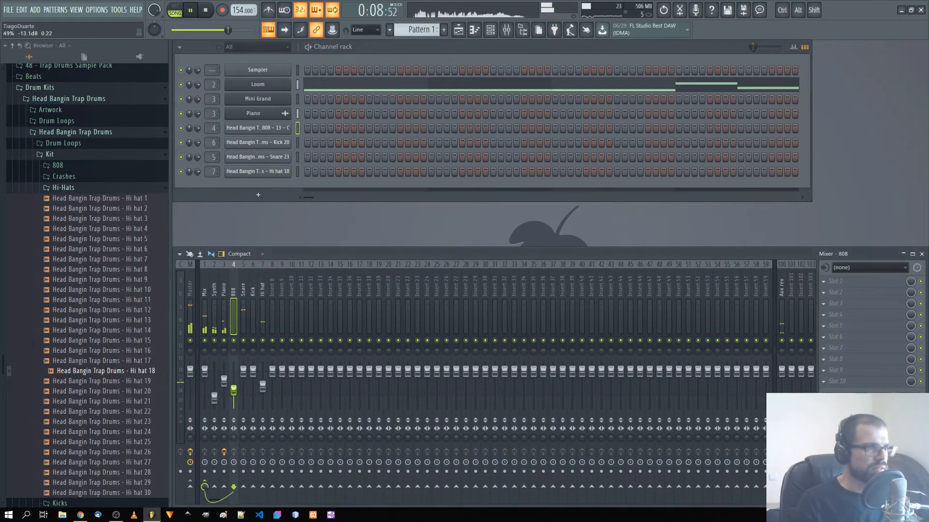
right_click(283, 127)
left_click(309, 128)
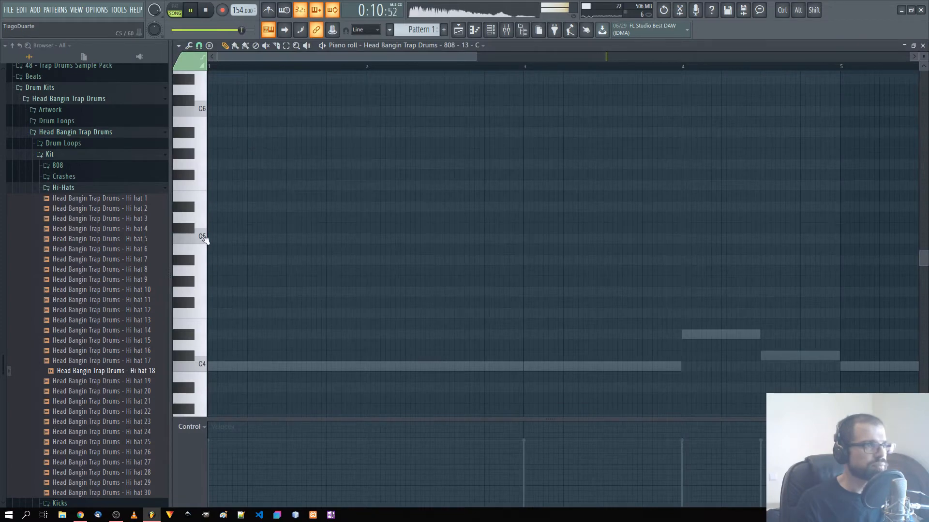
Draw an eight-step C5 808 note at the start of bar 1 and check it with playback
key("space")
left_click_drag(232, 238, 285, 247)
key("space")
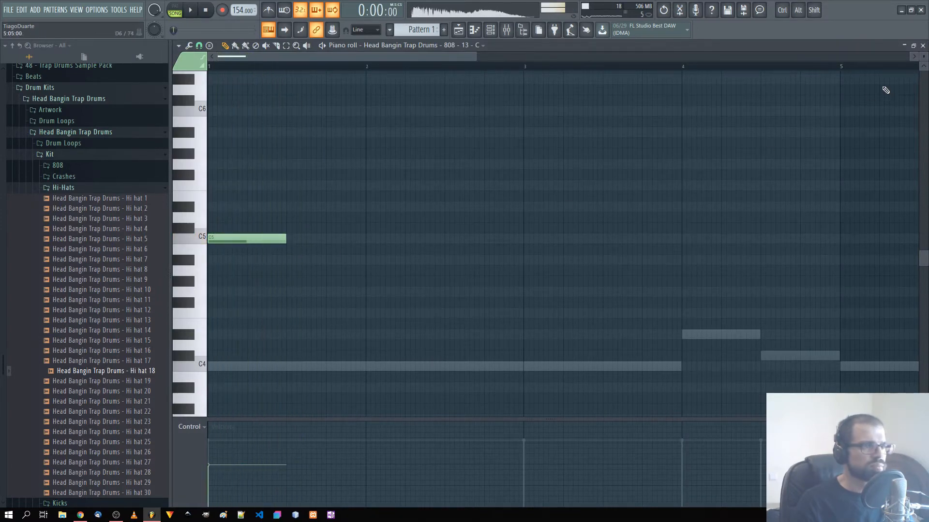
key("space")
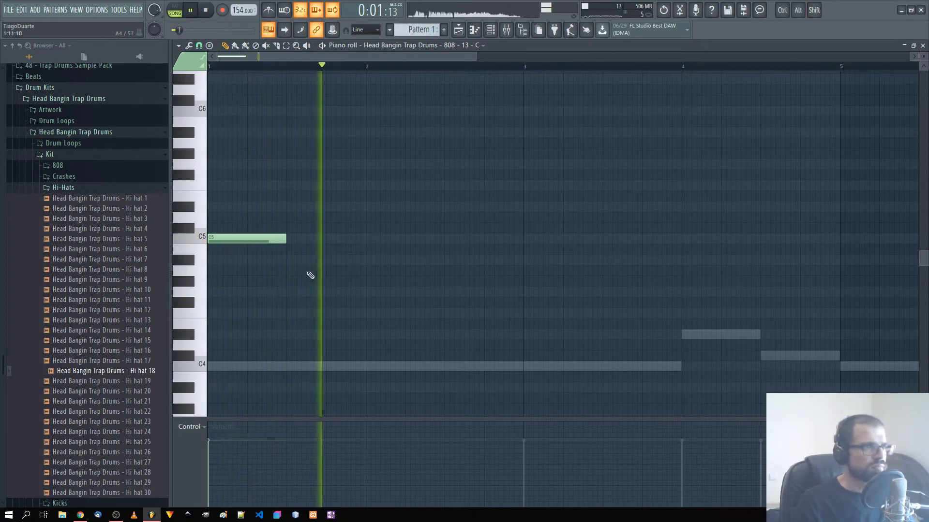
Try an eight-step D#5 808 note at step 13 of bar 1 and set the snap to Step
left_click(331, 207)
key("space")
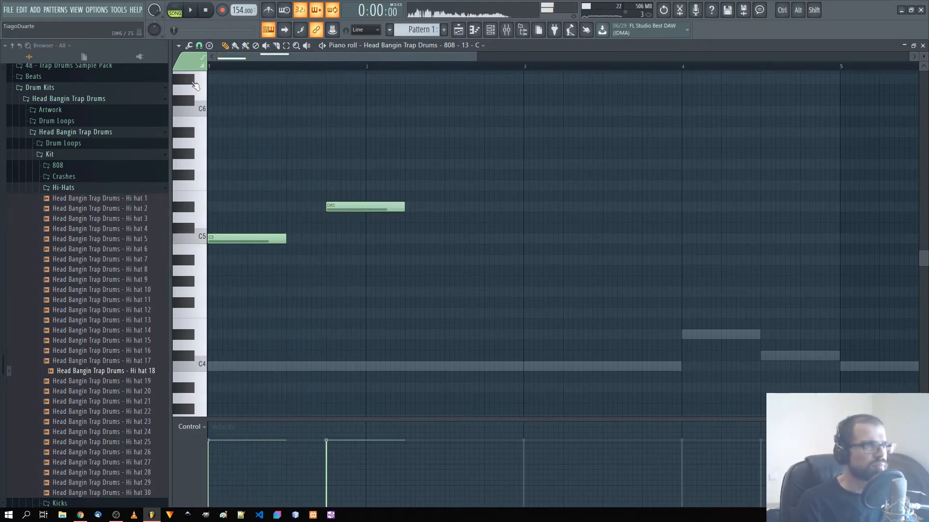
left_click(198, 45)
left_click(218, 139)
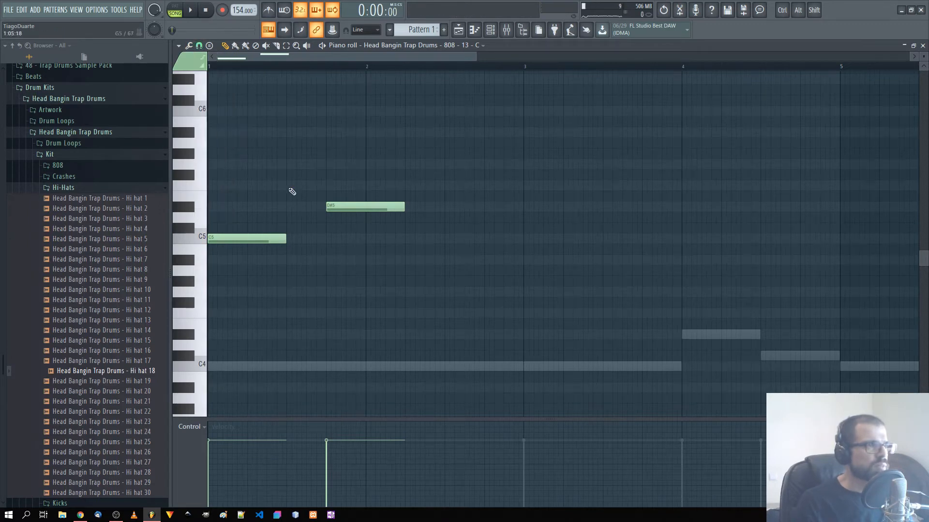
Replace the D#5 note with an eight-step C5 note at step 13 of bar 1 and add another C5 at the start of bar 3
right_click(382, 210)
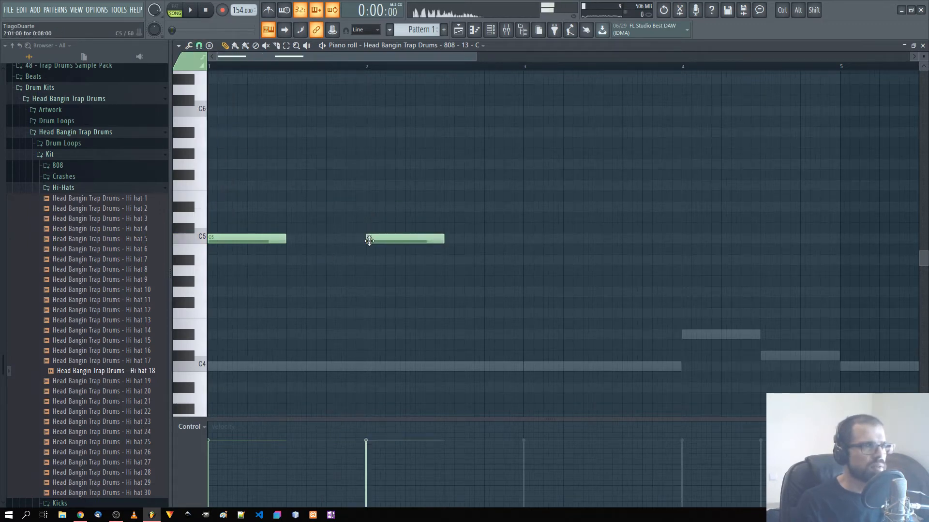
key("space")
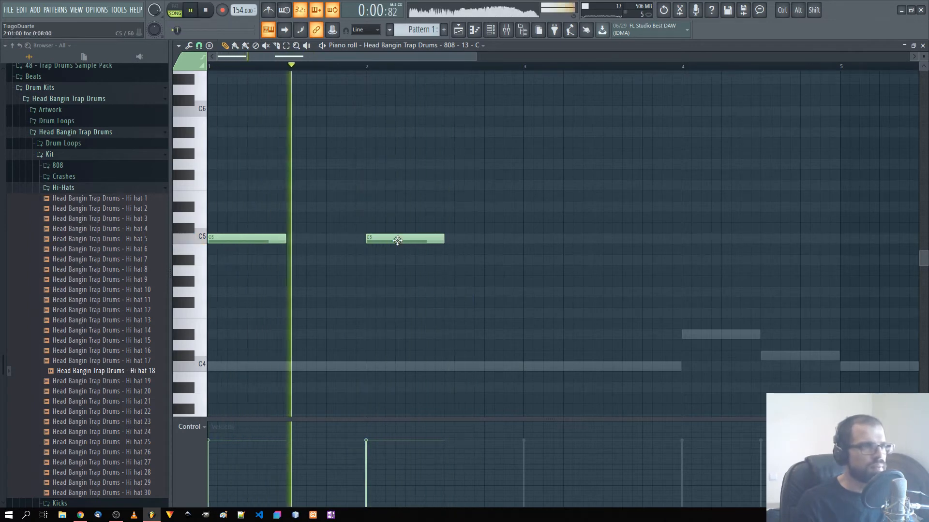
key("space")
left_click_drag(397, 241, 361, 242)
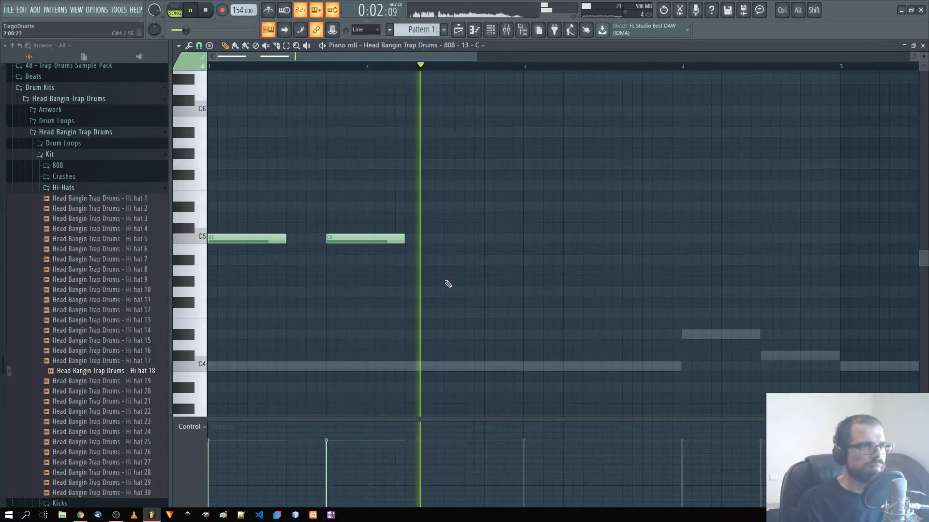
left_click(542, 239)
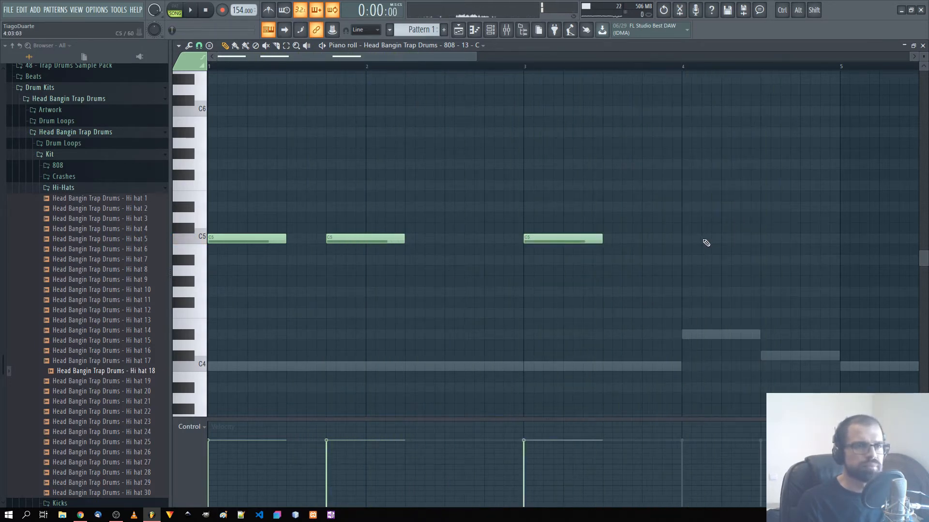
Add a four-step C5 808 note at step 13 of bar 2 with a C4 slide note of the same length
key("space")
scroll(701, 244, "down", 3)
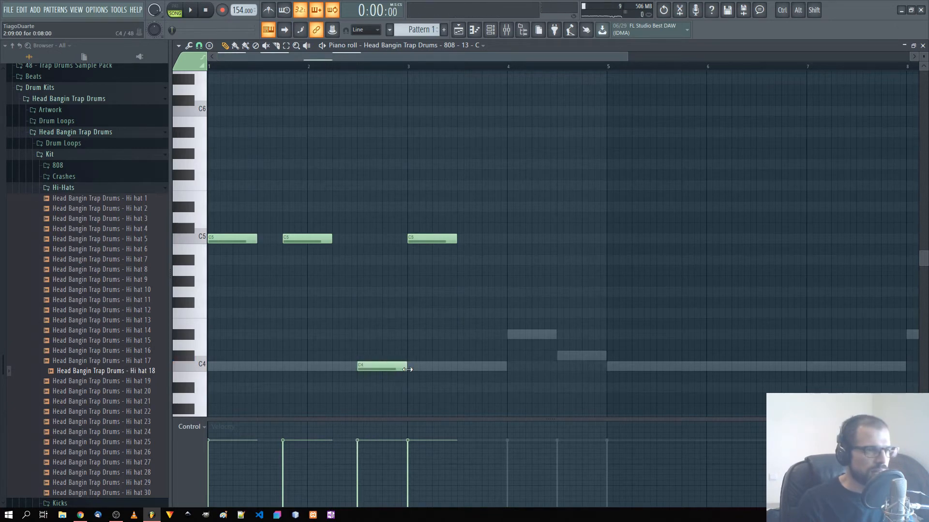
double_click(389, 238)
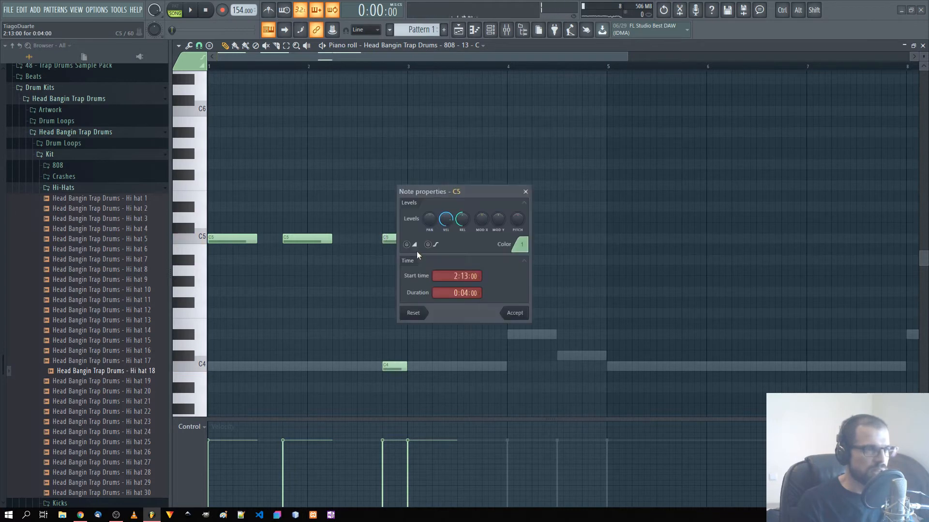
left_click(515, 315)
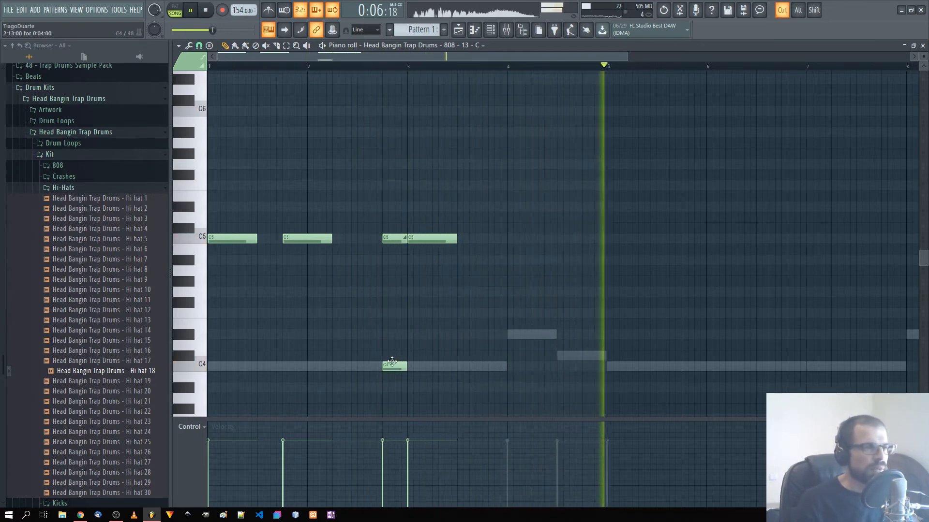
left_click_drag(393, 366, 393, 256)
mouse_move(394, 224)
left_mouse_down()
mouse_move(395, 252)
mouse_move(399, 235)
left_mouse_up()
key("ctrl+Down")
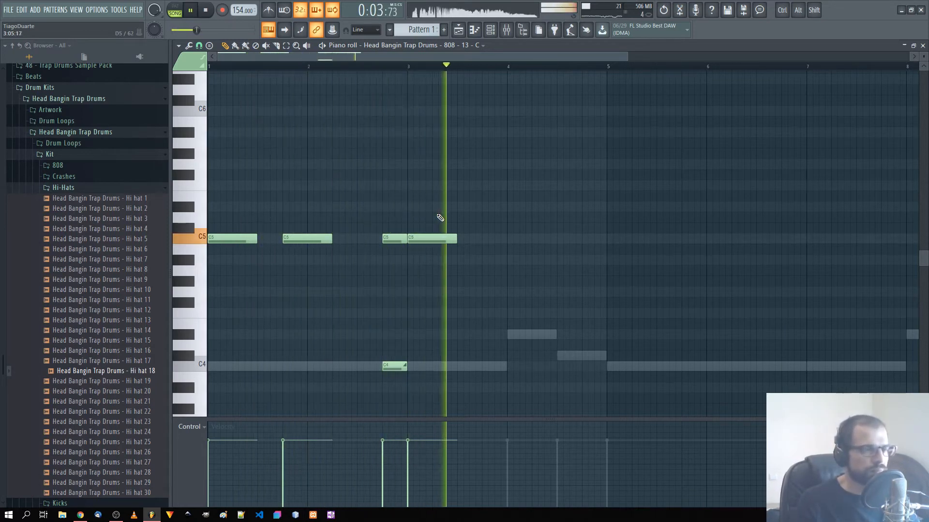
Add a four-step C5 note at step 13 of bar 3 and fill bar 4 with eight-step D#5 and C#5 notes
scroll(486, 242, "up", 2)
left_click(487, 242)
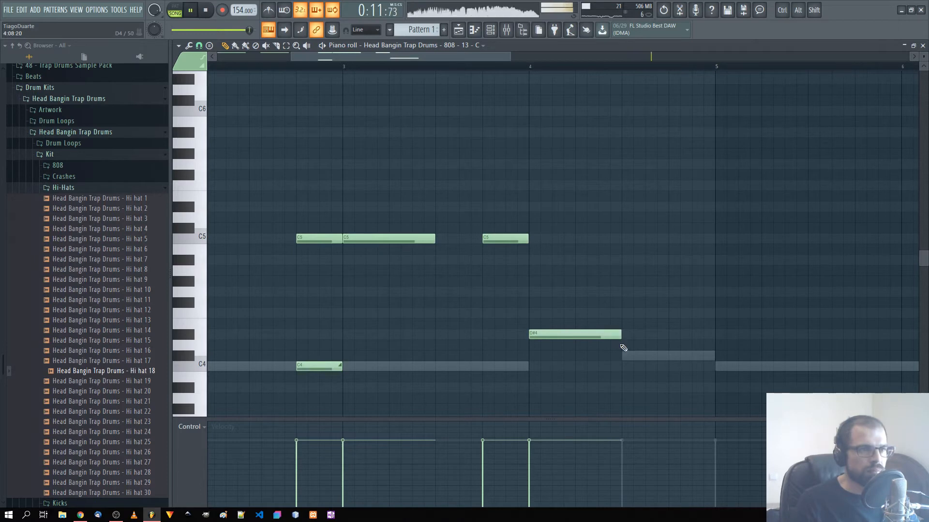
left_click_drag(638, 383, 553, 310, "ctrl")
key("ctrl+Up")
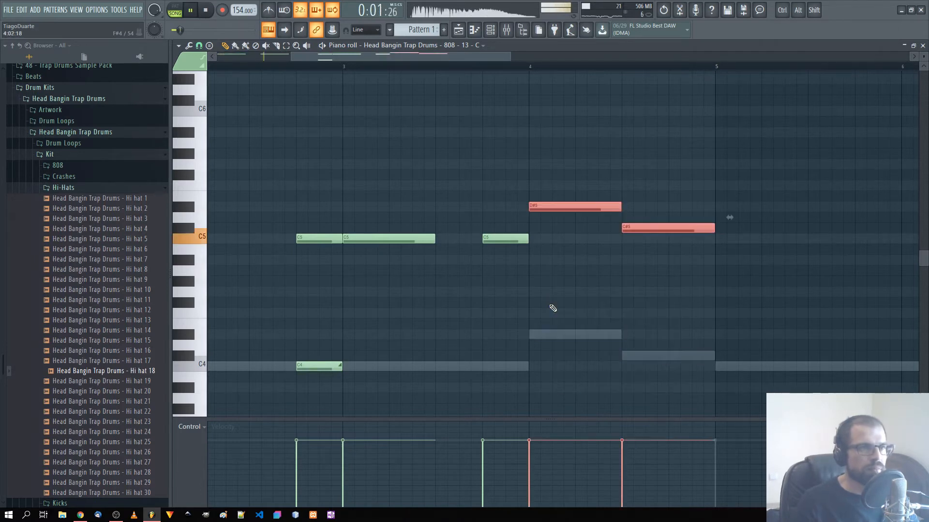
right_click(552, 310, "ctrl")
right_click(556, 311, "ctrl")
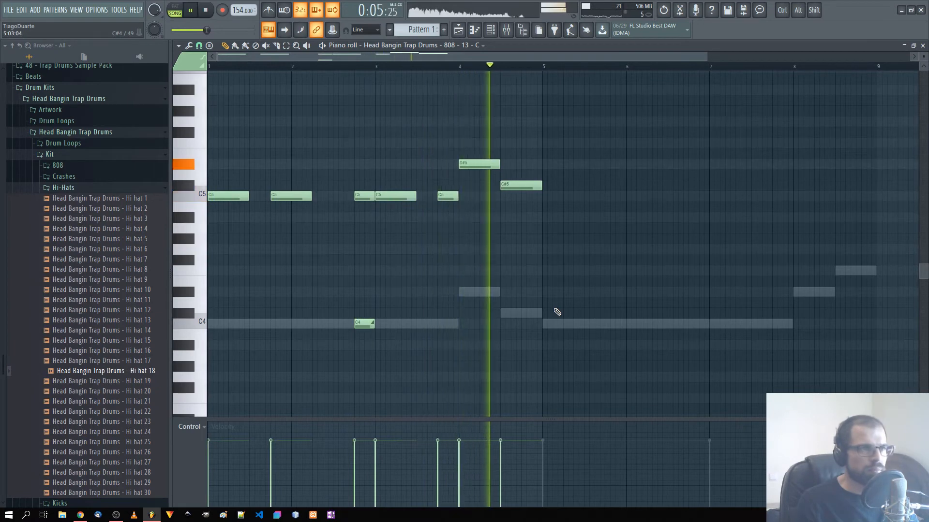
Duplicate the four-bar 808 phrase into bars 5 to 8 and raise its last note to F5
left_click_drag(564, 118, 231, 320)
left_click_drag(228, 197, 561, 218)
key("ctrl+d")
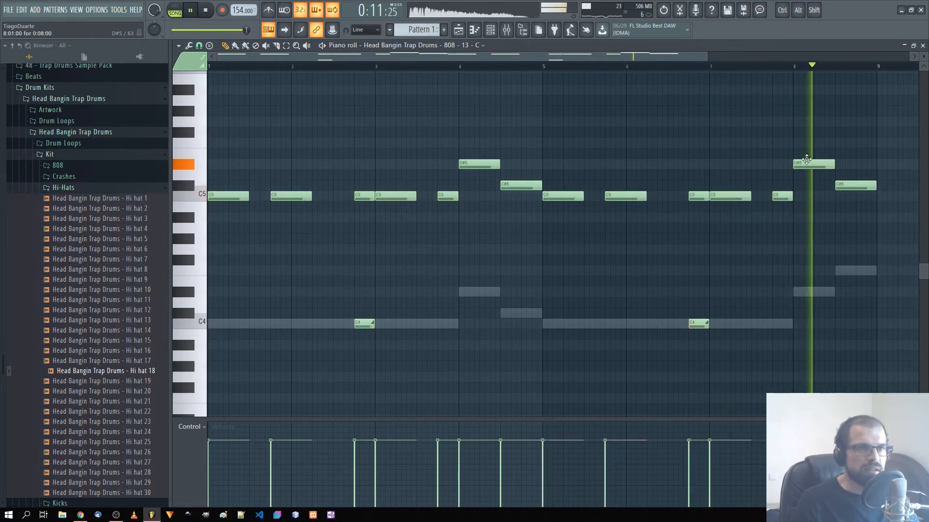
left_click_drag(855, 183, 856, 142)
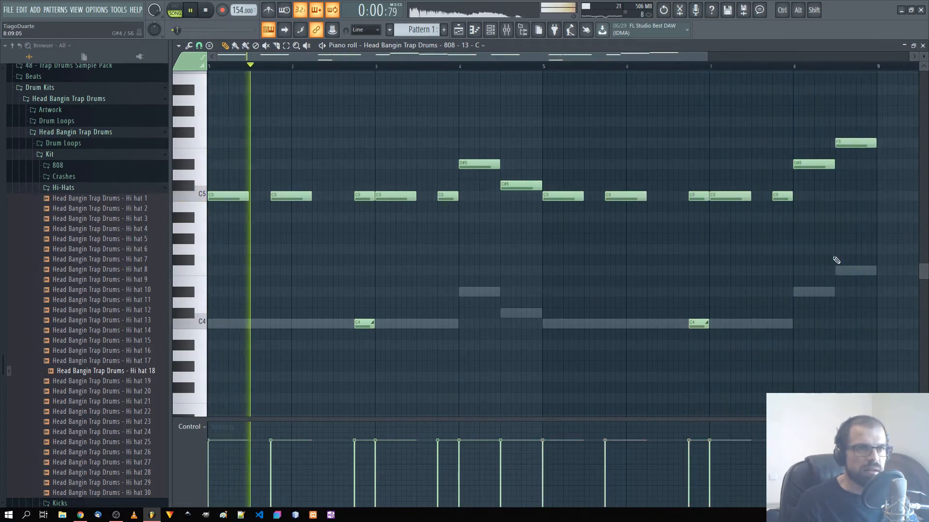
Shorten the C5 note at the start of bar 7 to four steps and copy bar 6's slide pair to step 5 of bar 7
left_click_drag(686, 158, 699, 366)
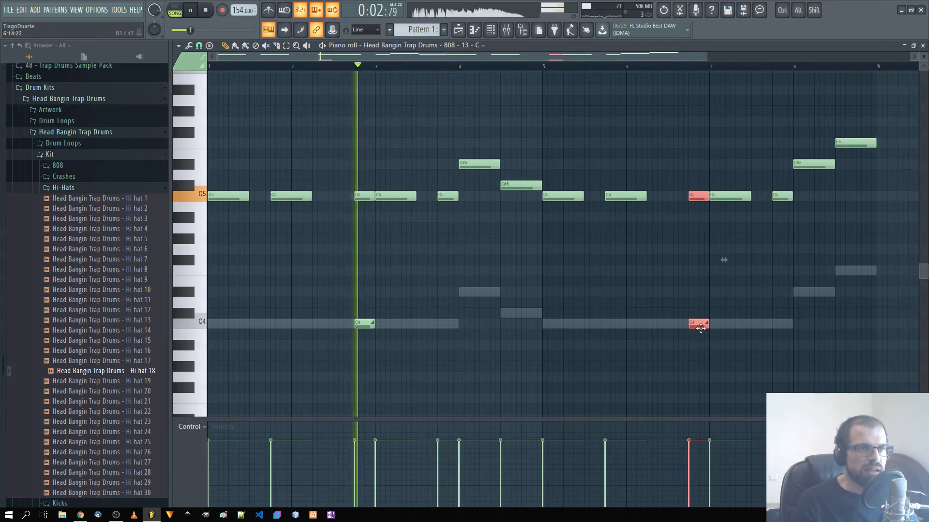
left_click_drag(749, 196, 729, 201)
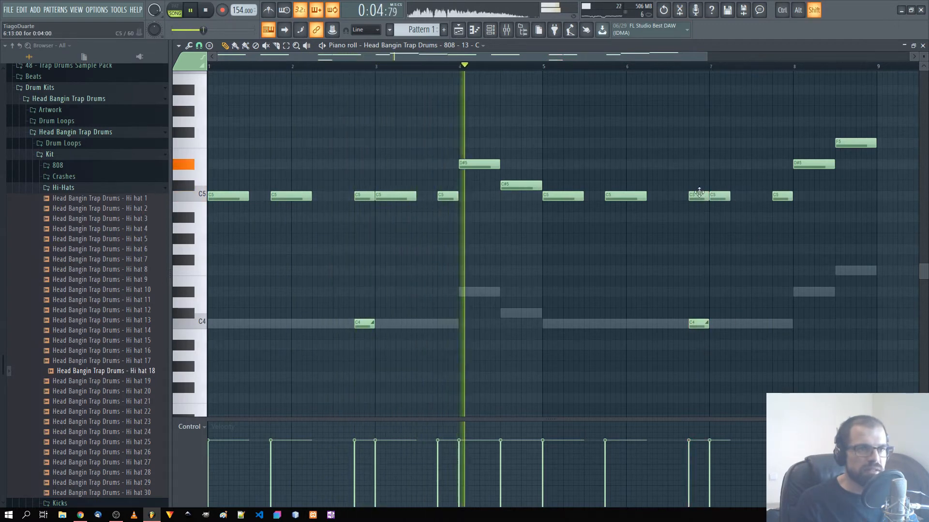
left_click_drag(700, 170, 702, 372)
left_click_drag(698, 326, 739, 327)
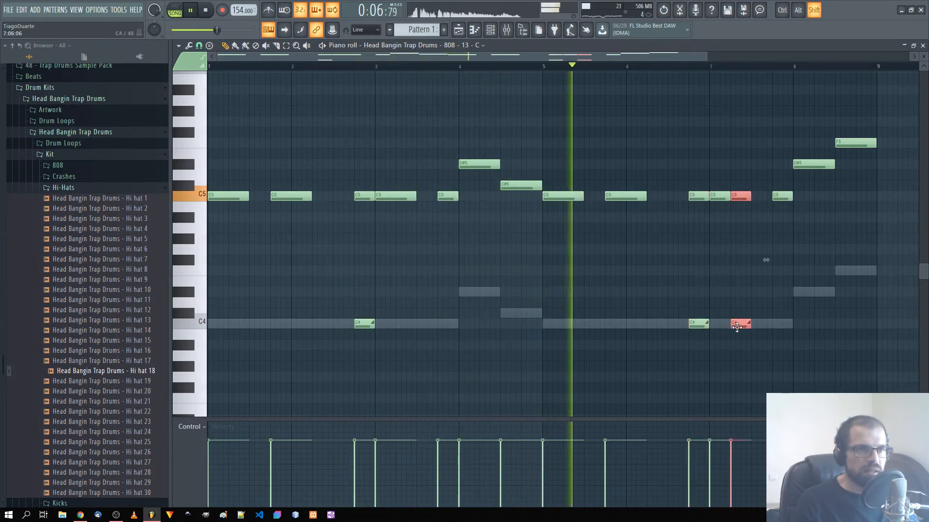
right_click(769, 361)
left_click_drag(751, 163, 750, 352)
right_click(752, 359)
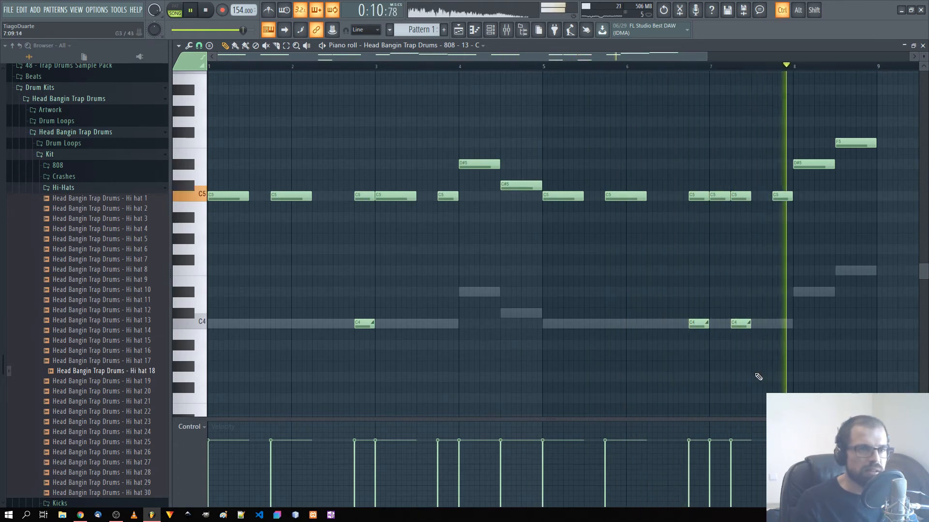
Rework the end of bar 7 into an eight-step A#4 note with a C4 slide at step 9, and close the piano roll
scroll(760, 372, "up", 2)
left_click_drag(729, 137, 728, 311)
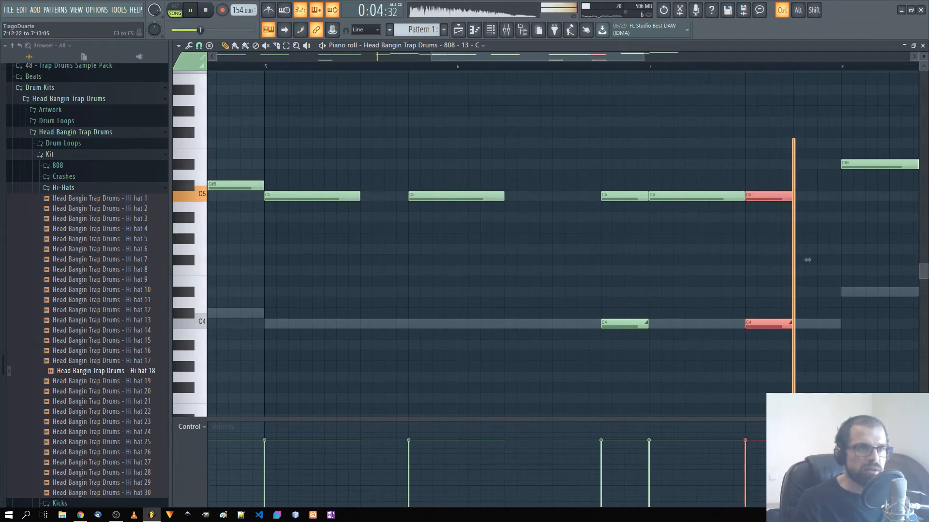
left_click(855, 342, "ctrl")
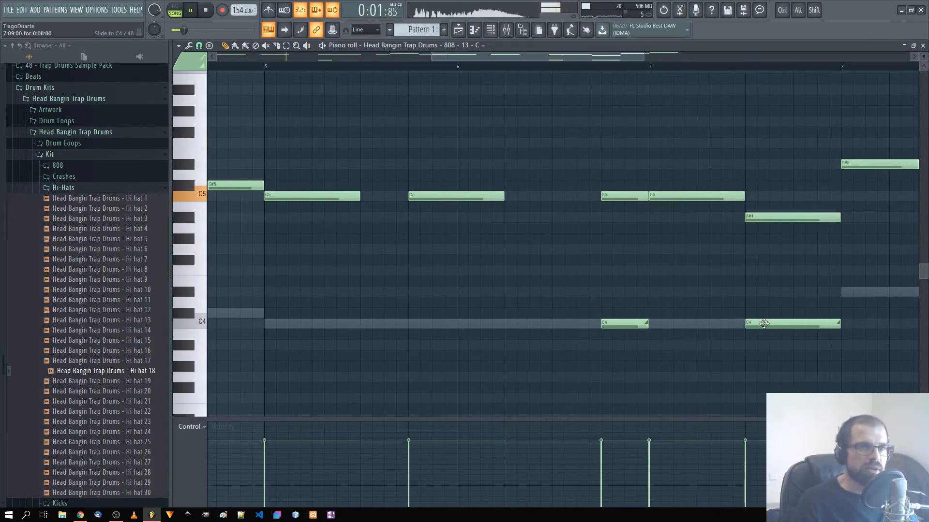
right_click(763, 277, "ctrl")
key("F7")
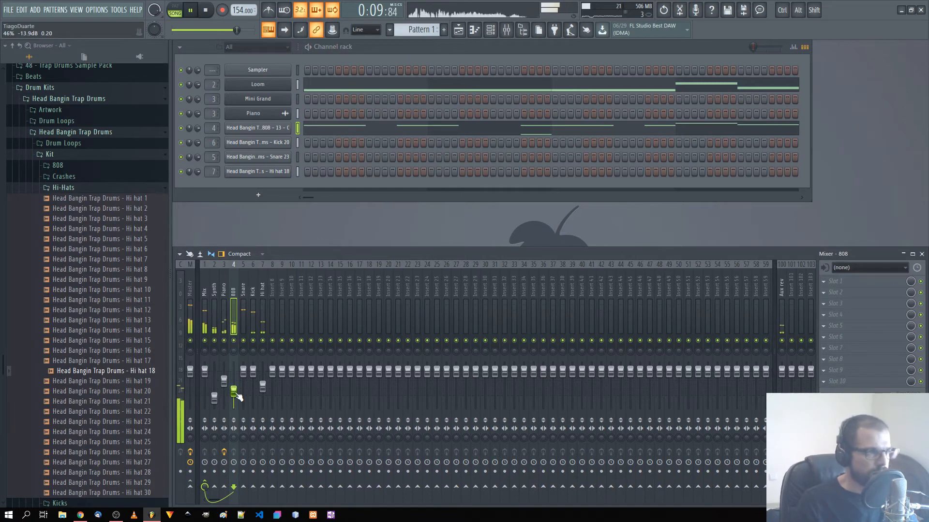
Collapse the expanded drum kit folders in the browser back to its top-level folder list
left_click(78, 188)
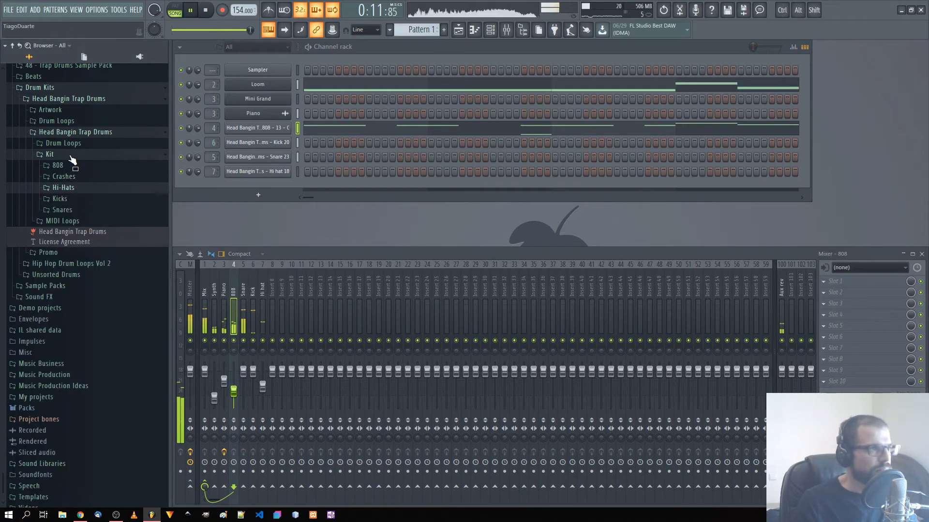
left_click(71, 156)
left_click(53, 137)
scroll(86, 207, "up", 15)
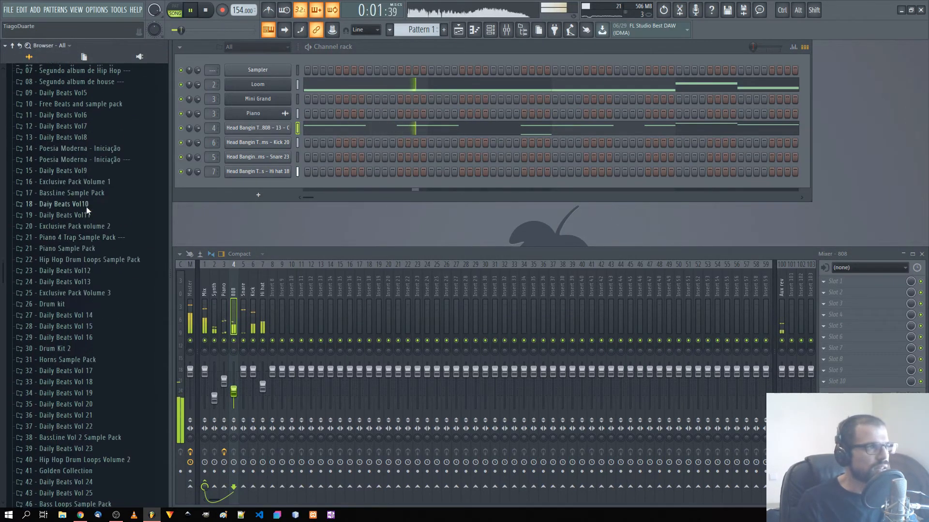
left_click(57, 196)
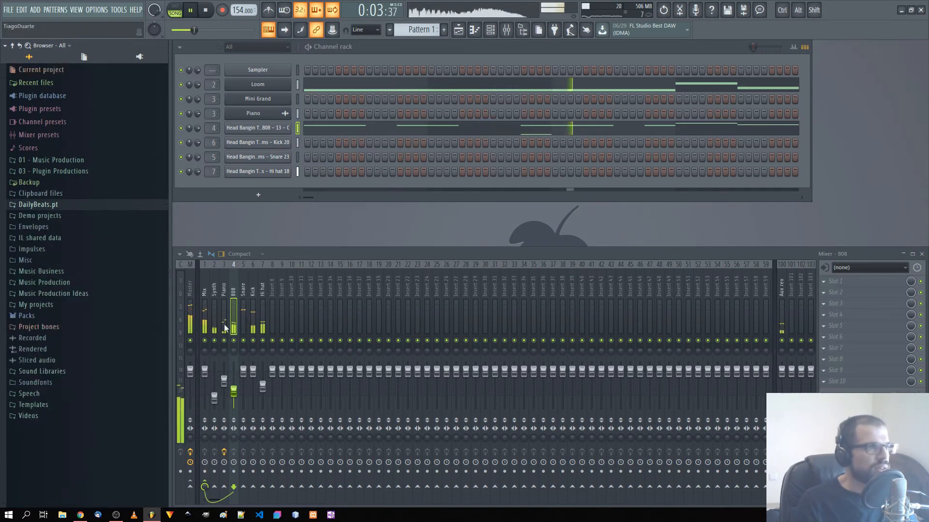
Load FidelityEQ on the soloed Synth mixer track, enable and adjust its high-pass and low-pass filters, and end the solo
right_click(214, 340)
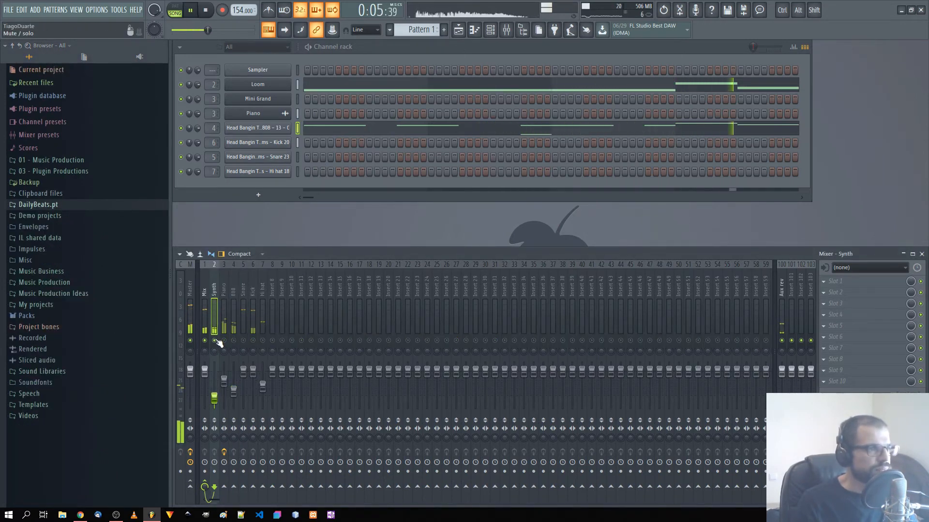
left_click(843, 286)
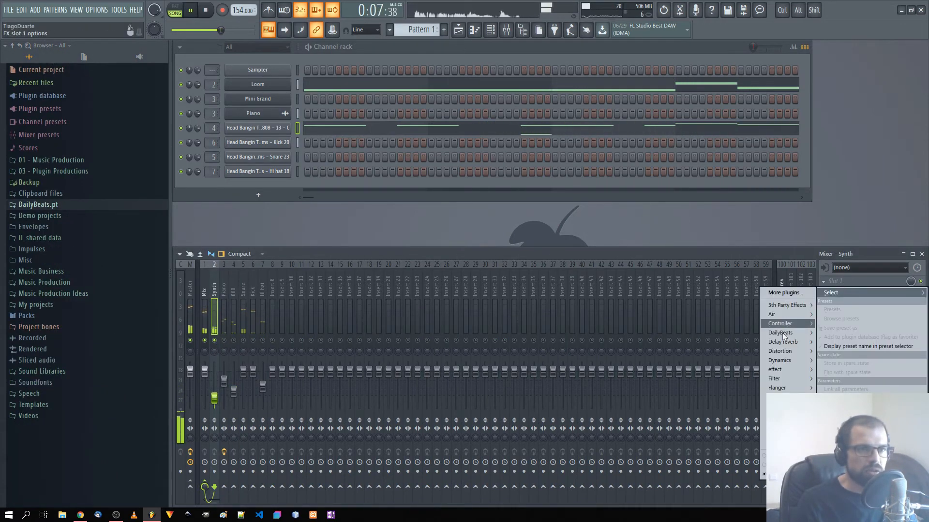
mouse_move(782, 333)
left_click(731, 331)
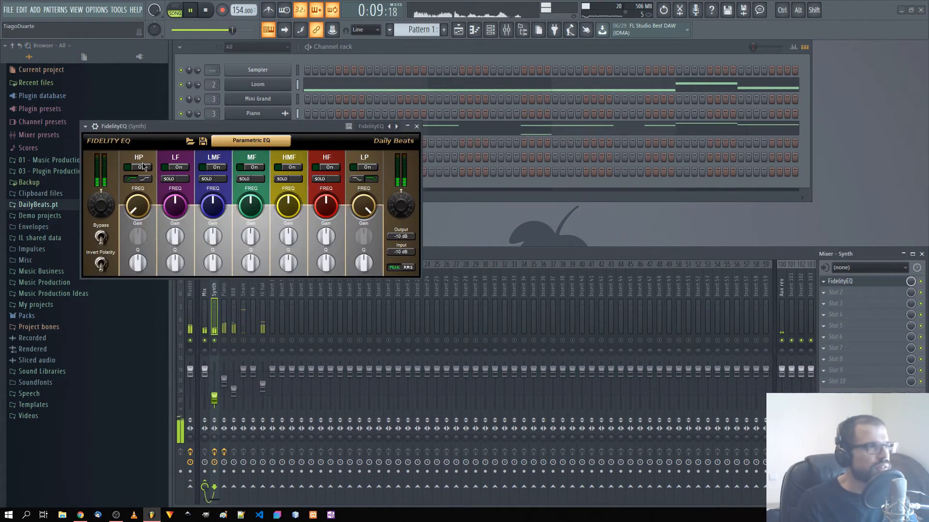
left_click_drag(203, 127, 444, 179)
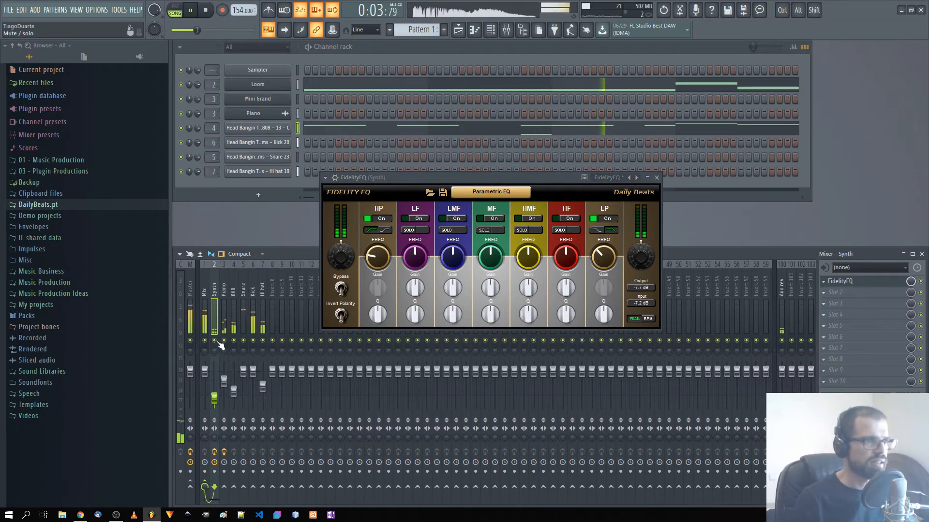
left_click(657, 177)
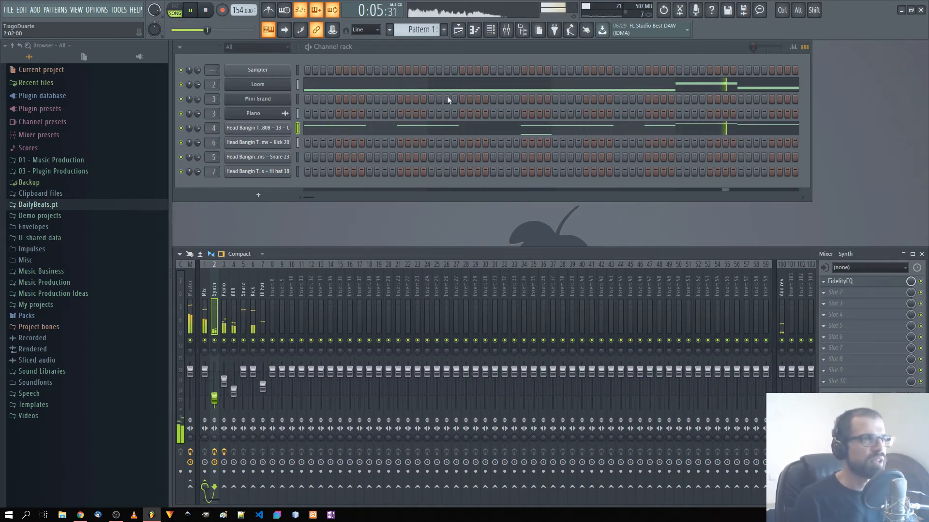
Open the playlist, try Pattern 2 at the start of track 5 and remove it
left_click(466, 33)
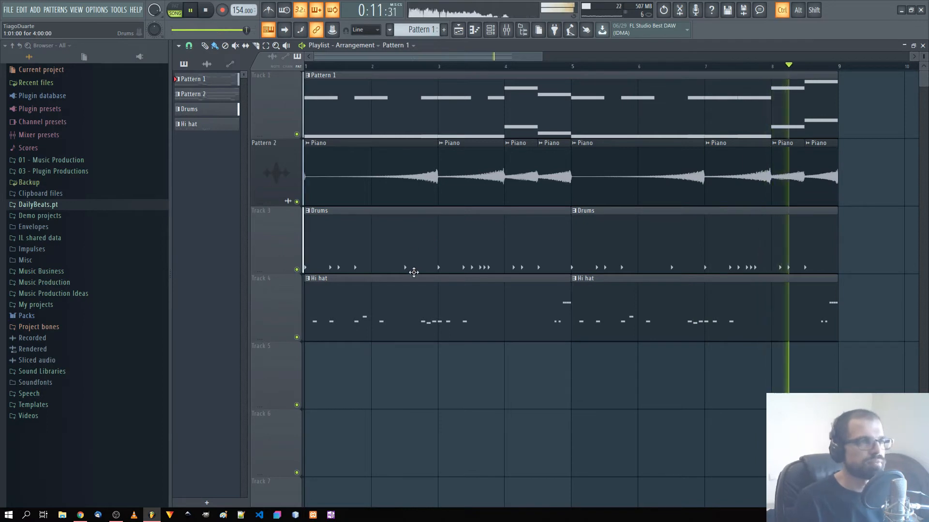
scroll(412, 272, "down", 1)
left_click(197, 96)
left_click(307, 373)
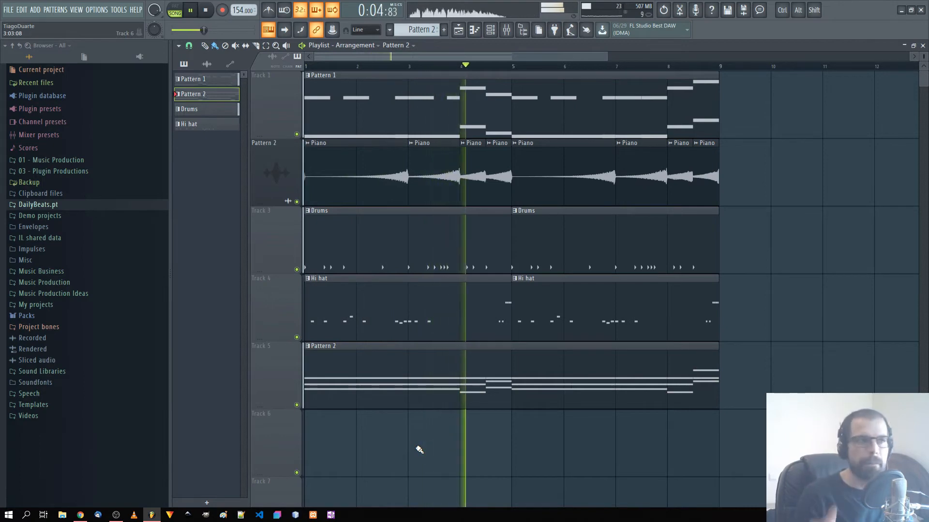
right_click(435, 385)
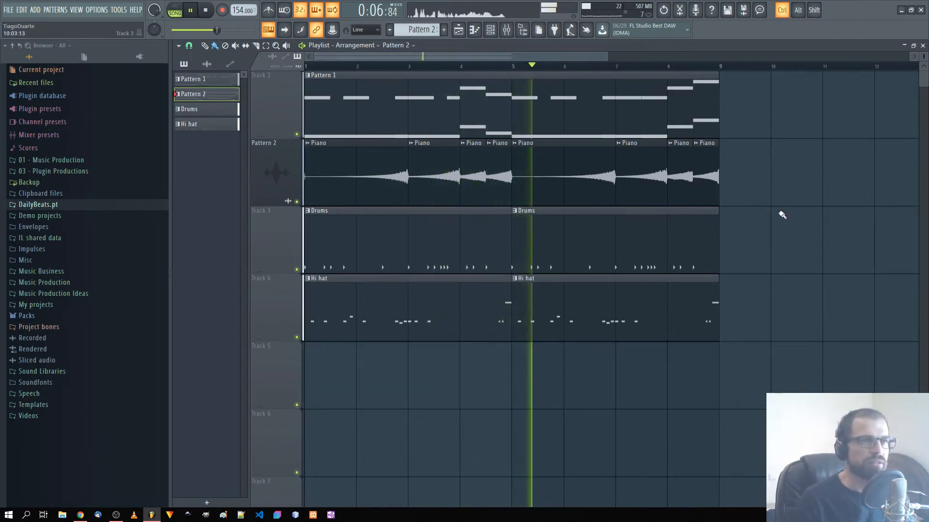
Hide the browser to widen the playlist, with the arrangement shown over about 24 bars and no clips selected
scroll(777, 215, "down", 1)
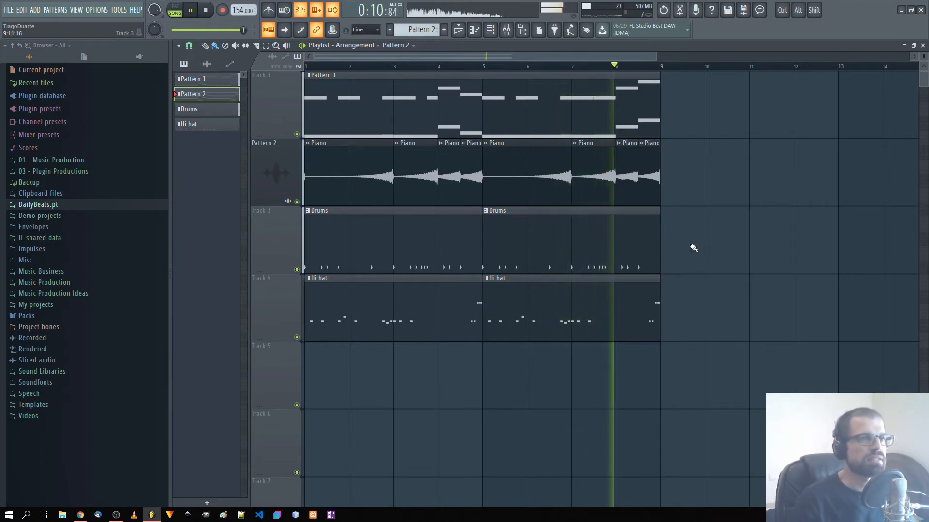
scroll(690, 250, "down", 1)
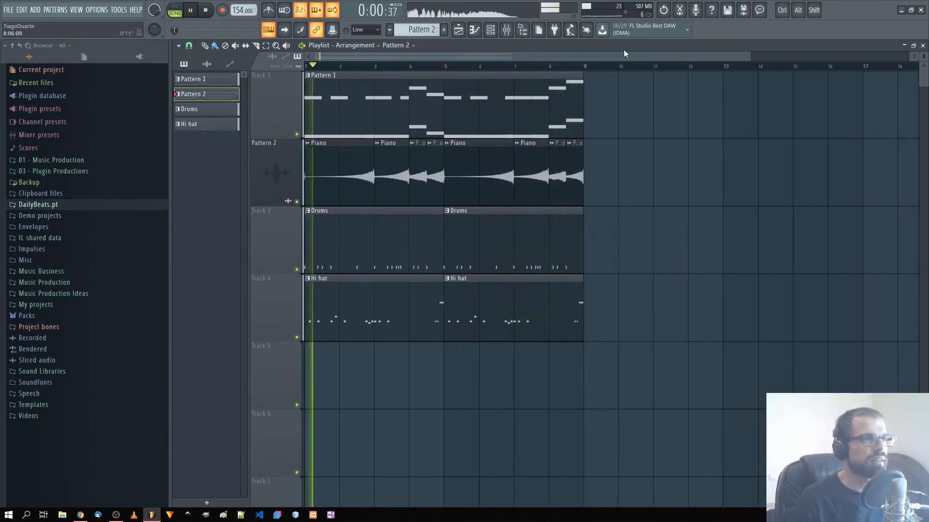
left_click(522, 30)
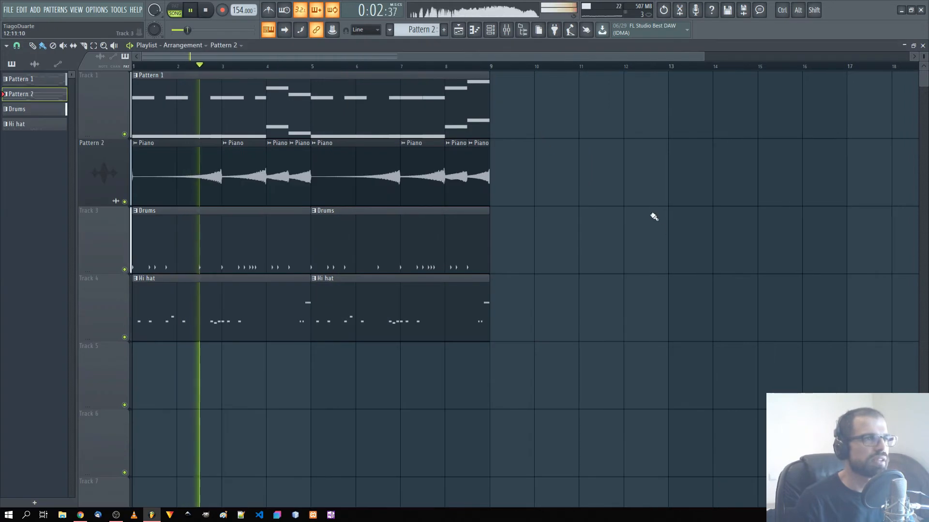
scroll(542, 266, "down", 2)
left_click_drag(485, 387, 138, 92)
left_click(472, 193)
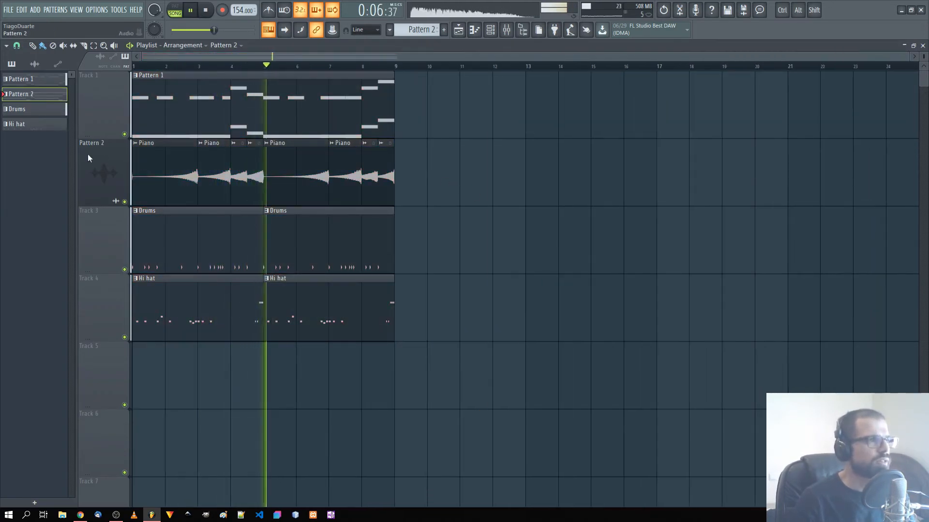
Rename playlist track 2 as Piano and close the playlist
double_click(99, 147)
type("Piano")
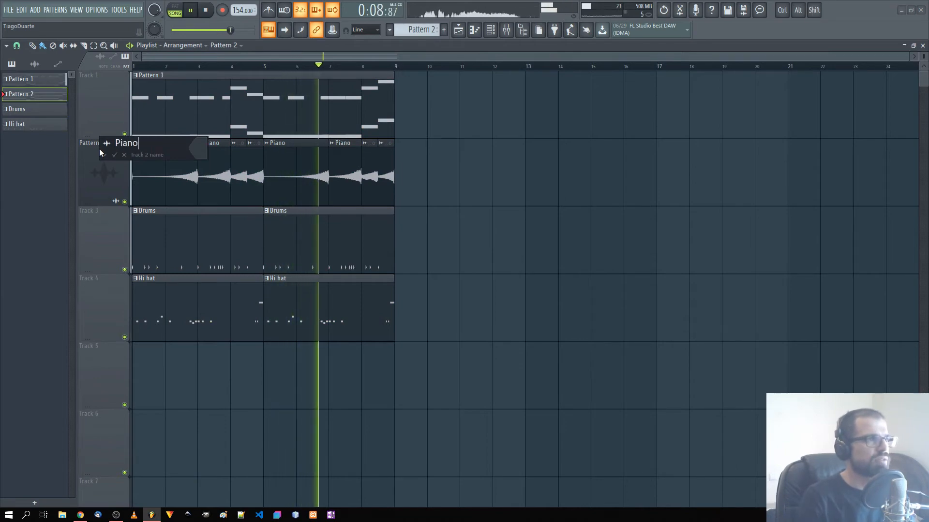
key("Return")
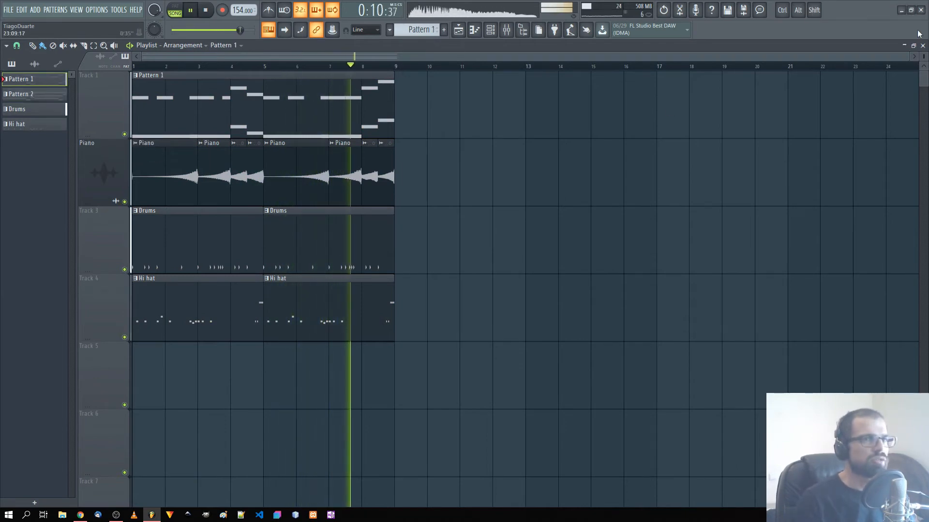
left_click(922, 45)
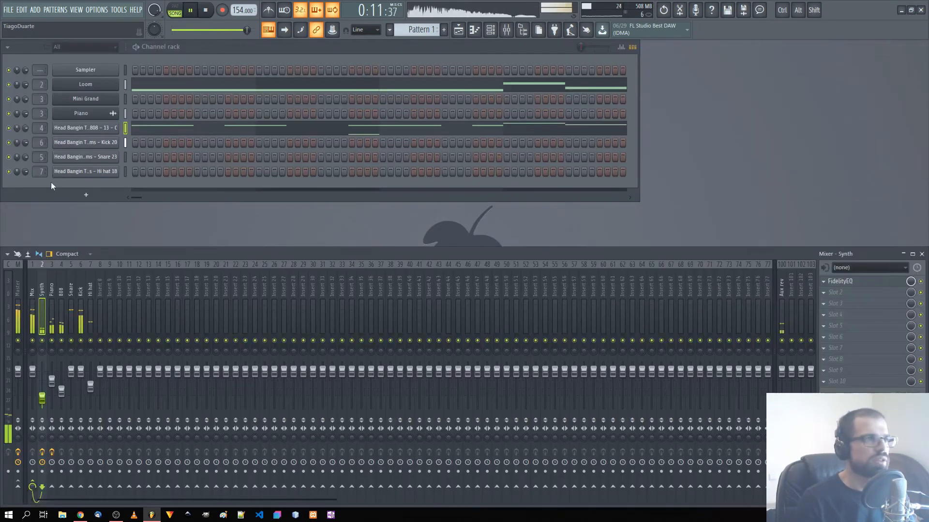
Rename the Loom channel in the channel rack as Synth
left_click(96, 91, "shift")
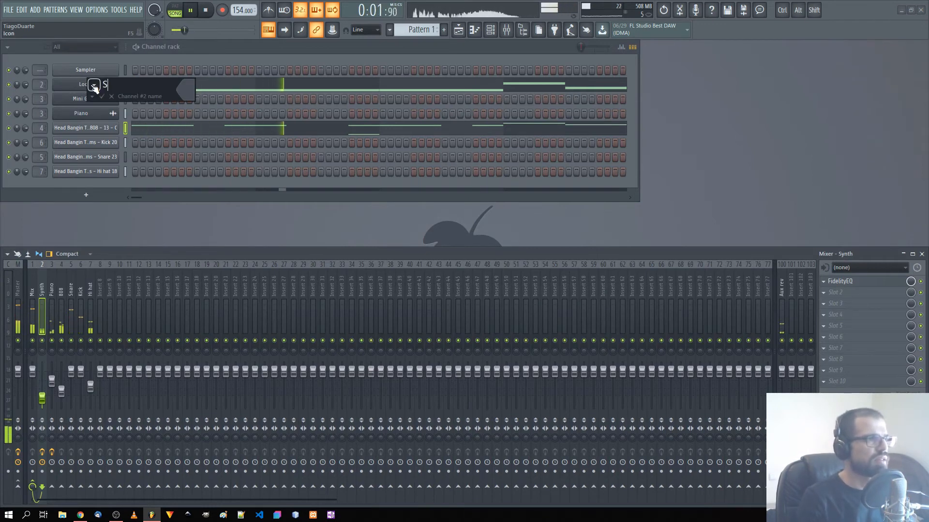
type("Synth")
key("Return")
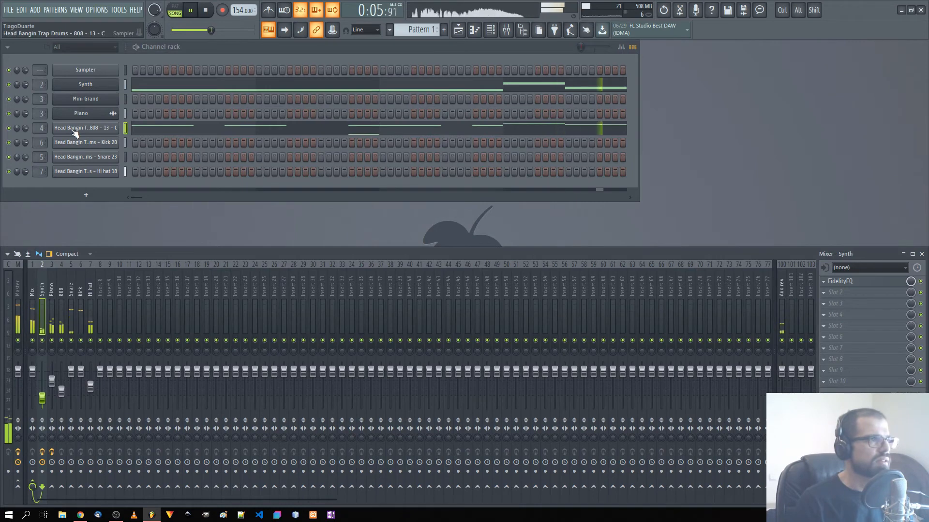
Split Pattern 1 by channel and arrange the resulting 808 and Synth clips on playlist tracks 4 and 5
left_click(413, 30)
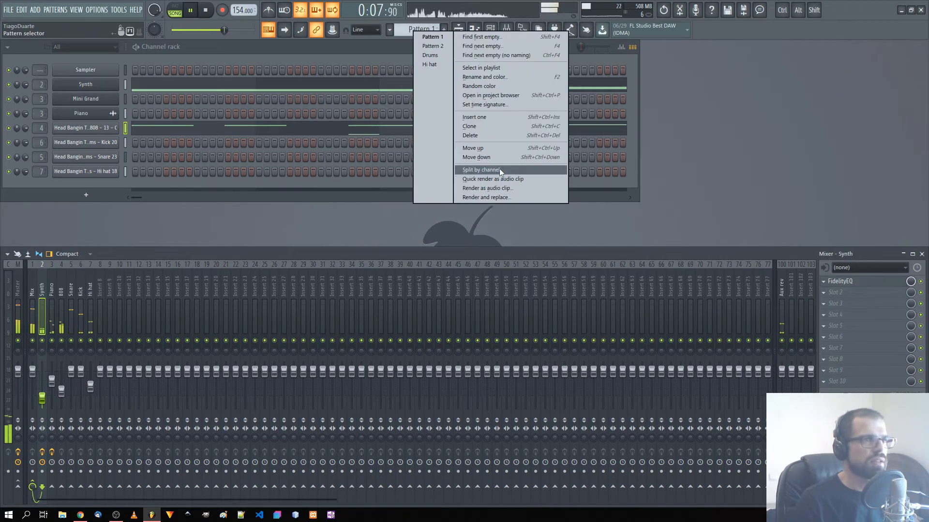
left_click(499, 168)
left_click(460, 32)
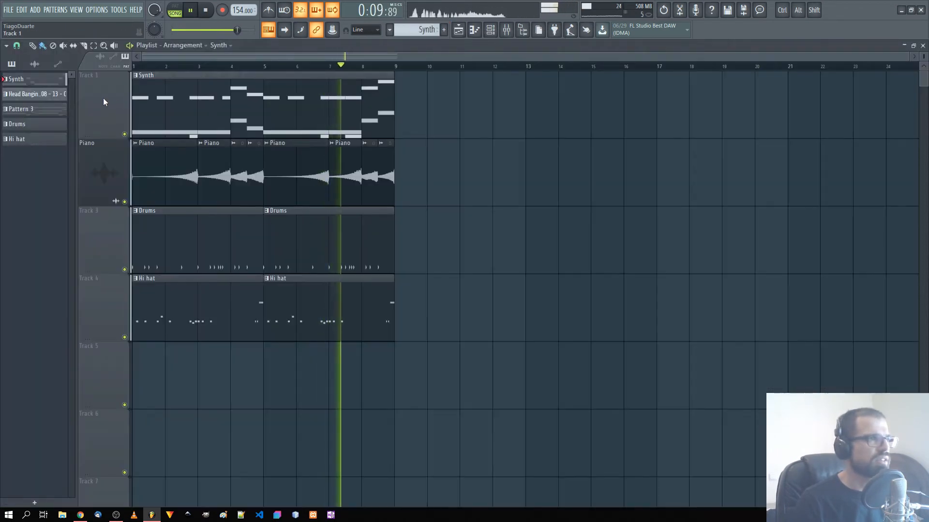
left_click_drag(103, 97, 102, 312)
left_click_drag(207, 307, 187, 385)
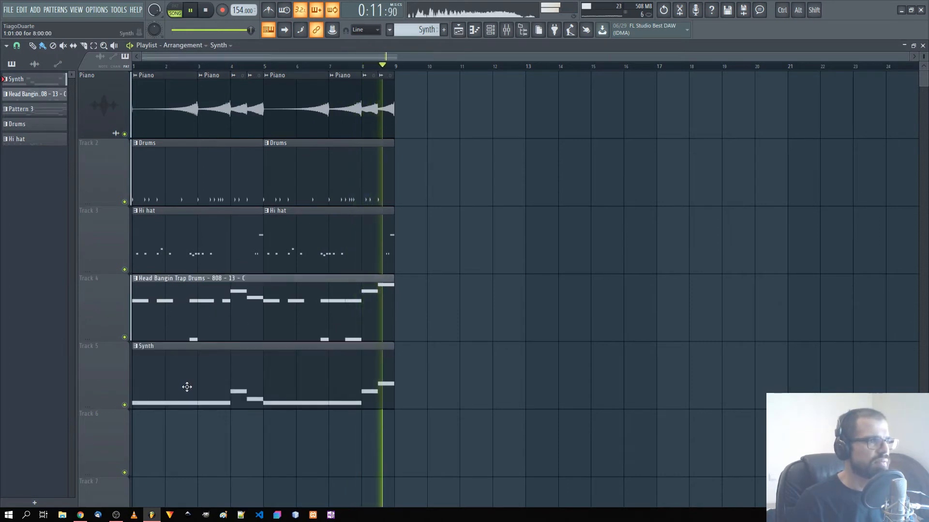
Rename the Head Bangin Trap Drums pattern as 808 and move the Piano track below the hi-hat track
key("F2")
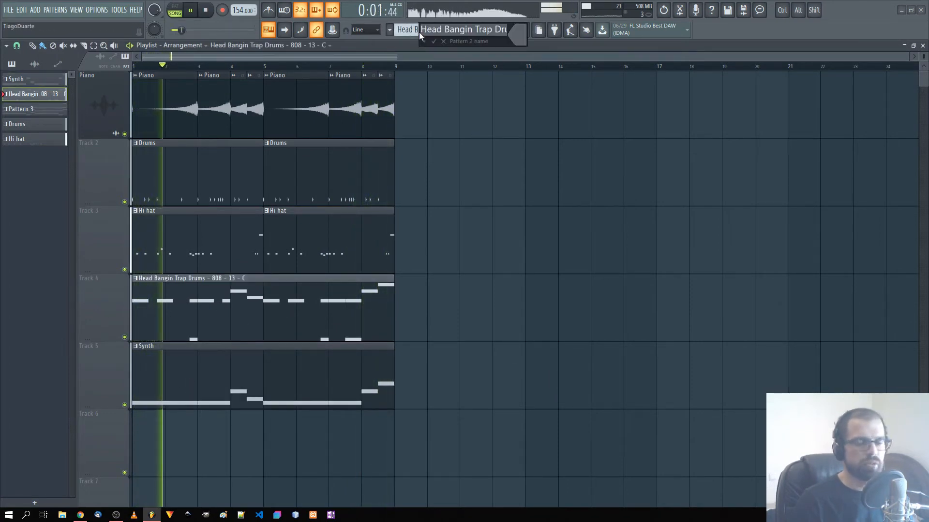
type("808")
key("Return")
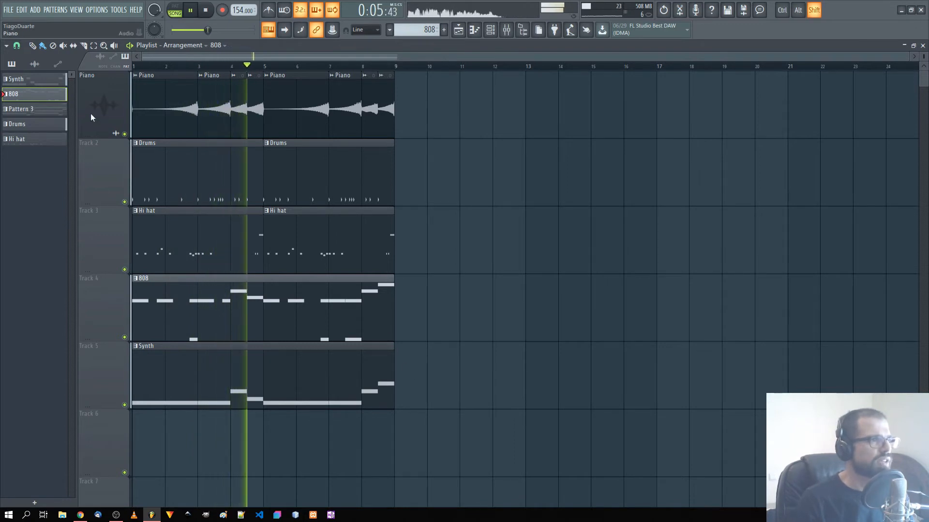
left_click_drag(90, 113, 91, 242)
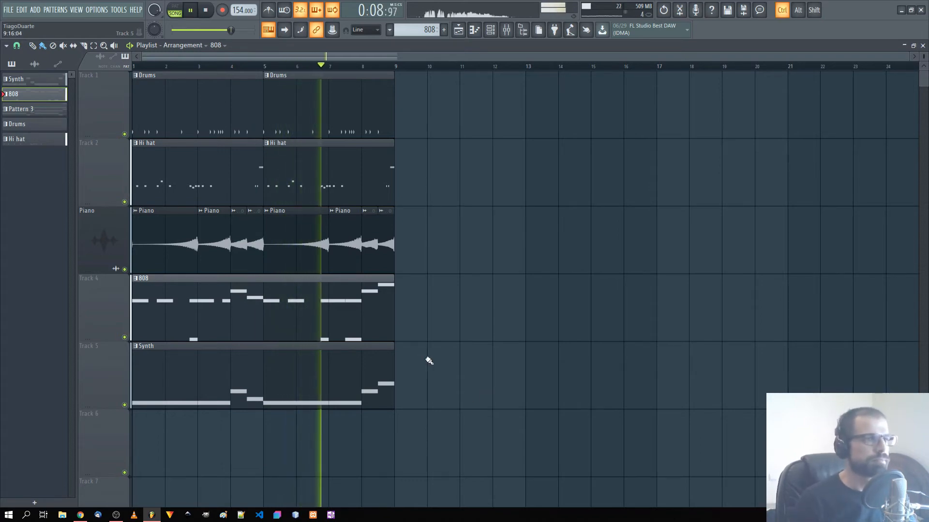
Duplicate all playlist clips twice so the arrangement fills 32 bars, and clear the selection
key("ctrl+a")
key("ctrl+b")
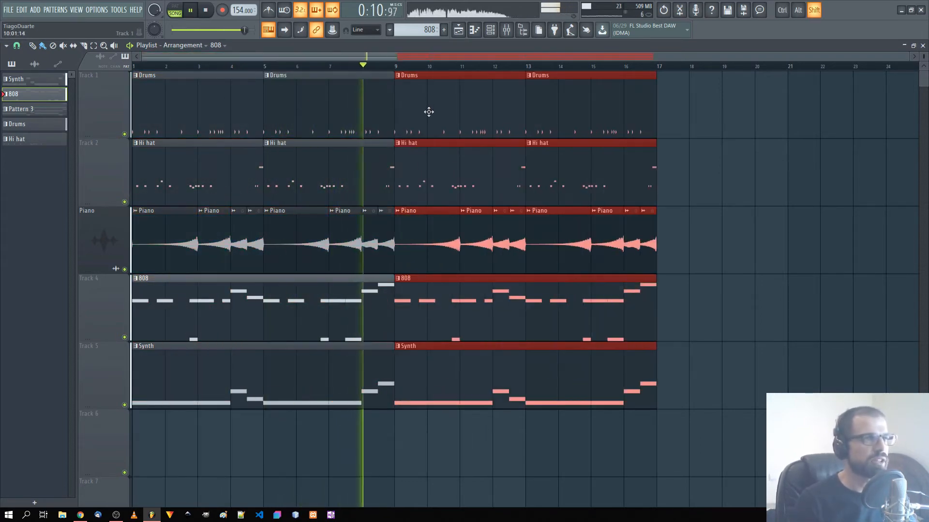
scroll(516, 286, "down", 1)
scroll(516, 285, "down", 1)
key("ctrl+a")
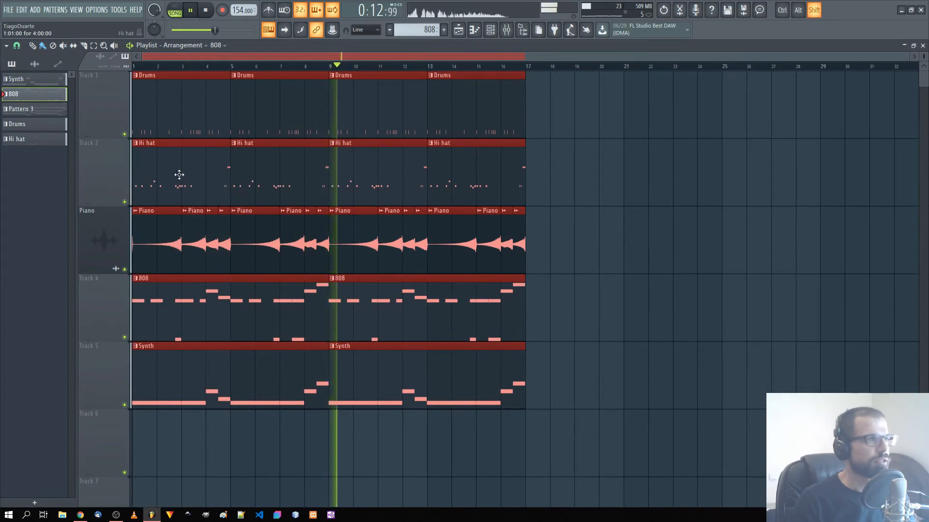
key("ctrl+b")
left_click_drag(585, 196, 562, 200)
left_click(360, 440, "ctrl")
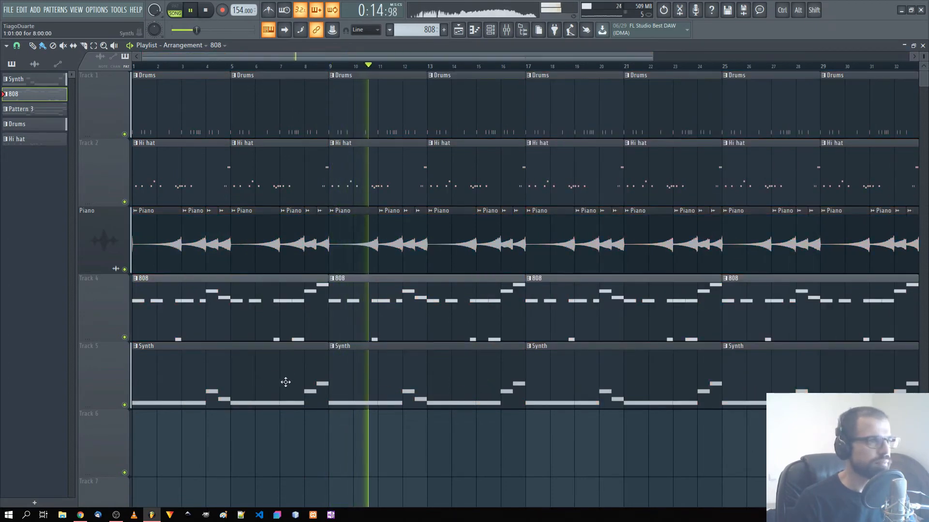
Stop playback and delete the Drums, Hi hat, 808 and Synth clips from the first 8 bars, leaving only Piano
scroll(286, 363, "down", 1)
key("space")
scroll(175, 257, "up", 2)
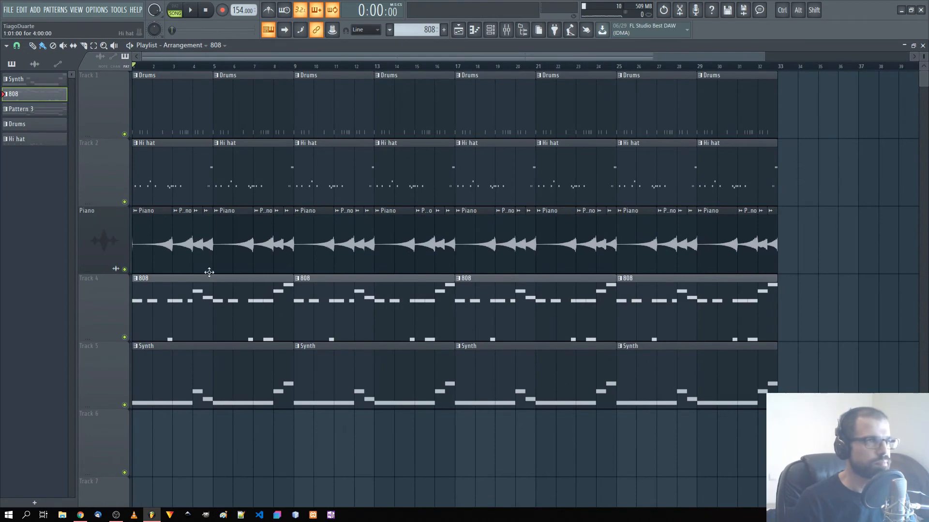
right_click(198, 182)
right_click(172, 120)
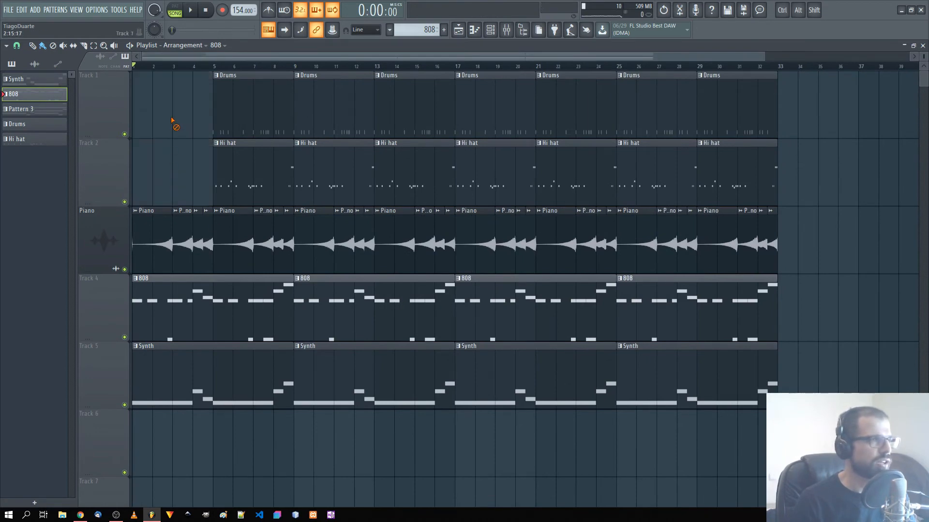
right_click(145, 310)
right_click(159, 370)
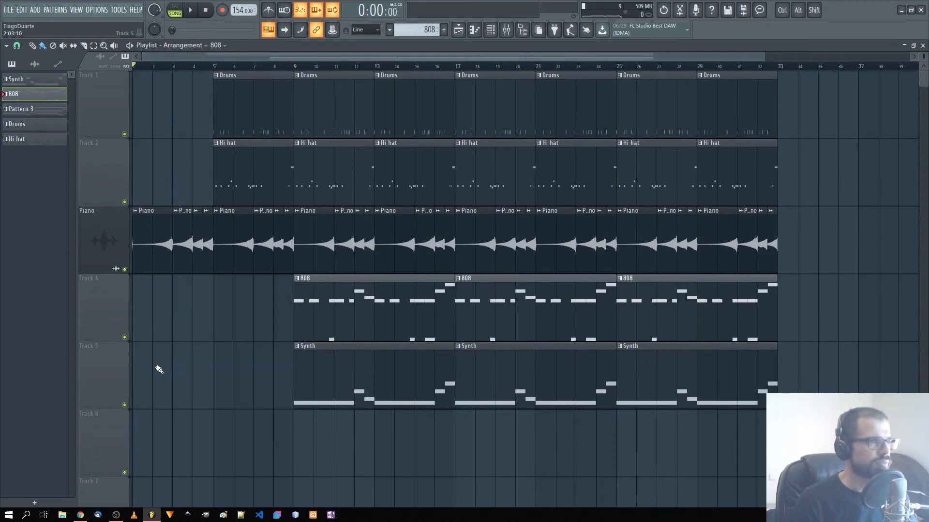
right_click(226, 157)
right_click(245, 87)
Copy the Synth clip from bar 9 to the start of track 5 and play the intro
scroll(169, 198, "up", 3)
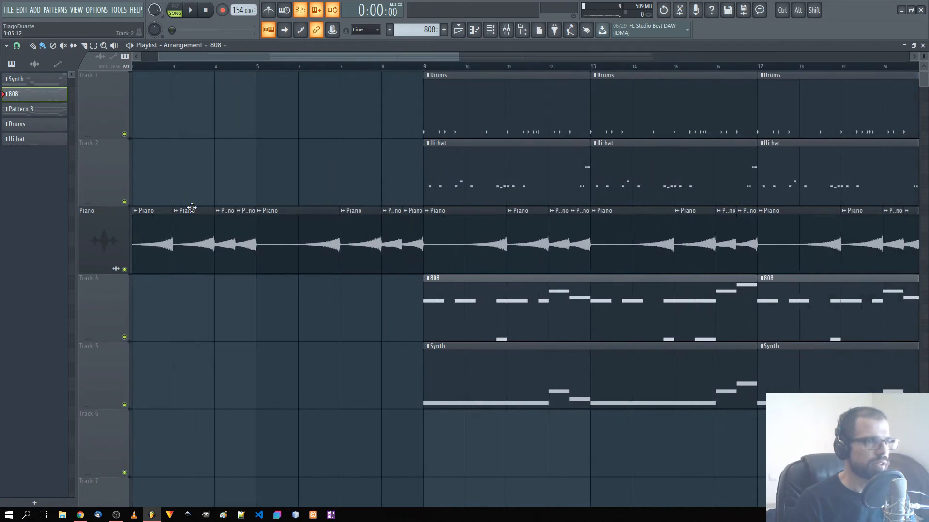
left_click_drag(191, 207, 237, 224)
left_click_drag(509, 371, 110, 367, "shift")
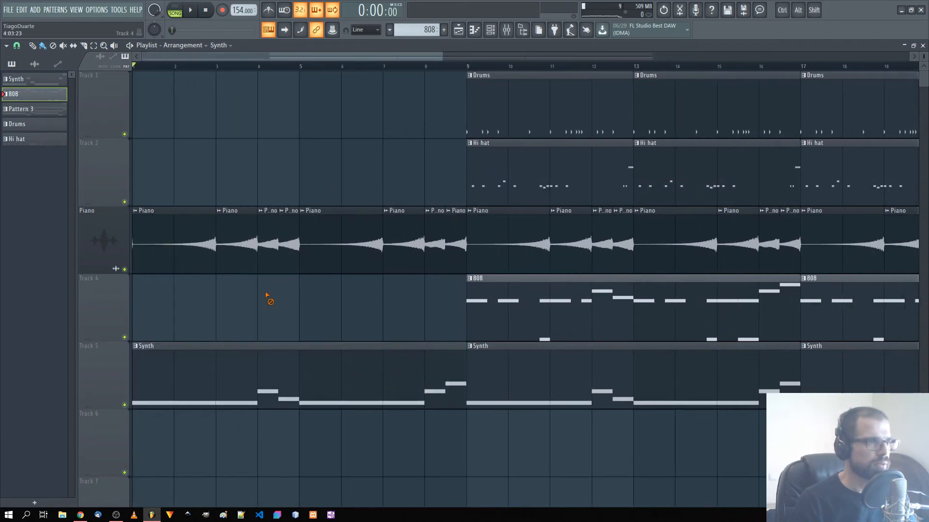
key("space")
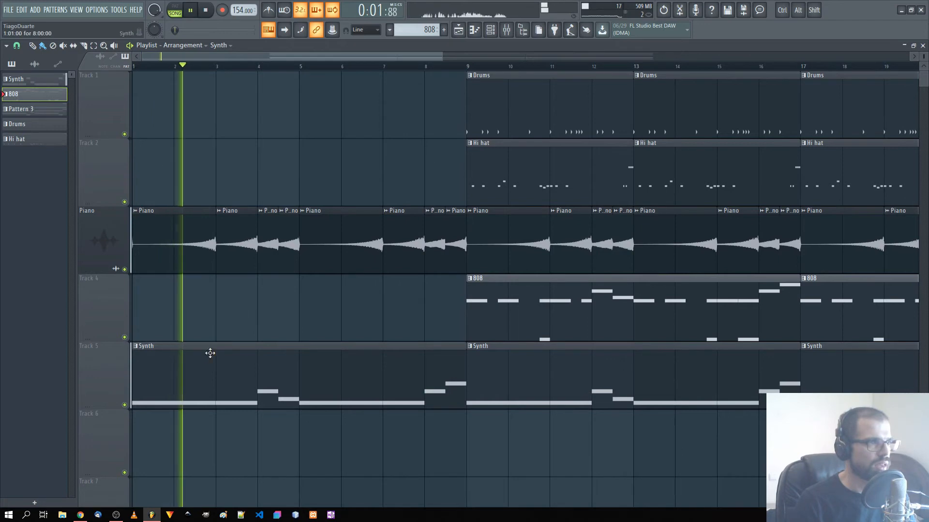
Replace the shorter Piano clips between bars 3 and 5 with a copy of the first Piano clip and play the result
right_click(230, 266)
right_click(263, 267)
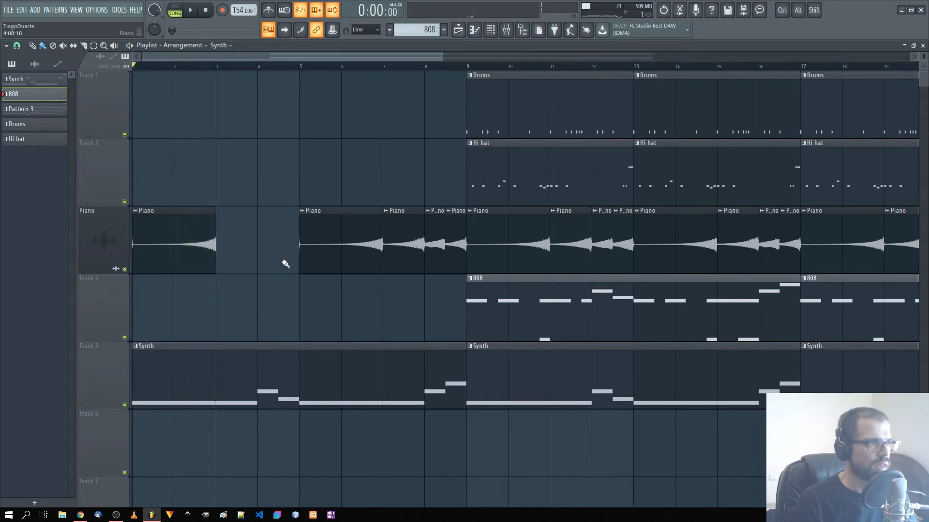
left_click_drag(175, 252, 275, 264, "shift")
key("space")
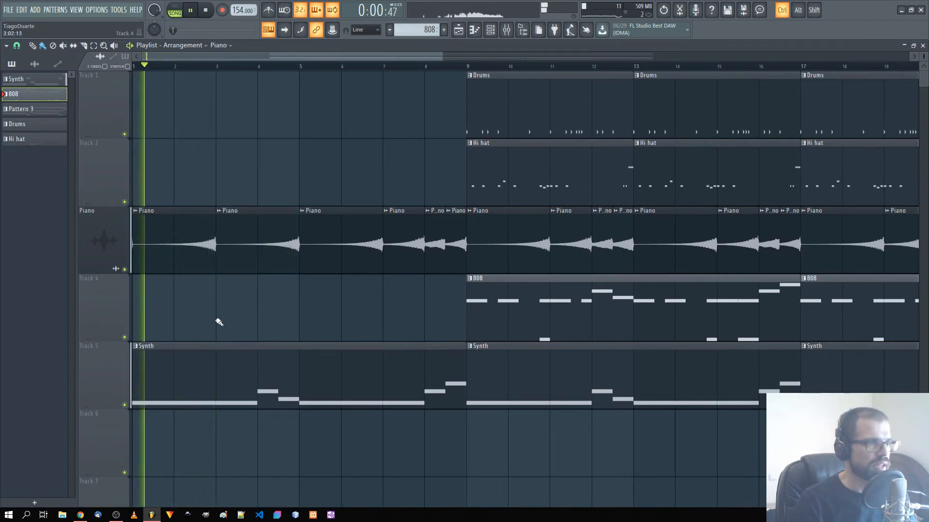
Examine the join at bar 3 and the start of the first Piano clip's waveform, replaying the opening several times
scroll(217, 321, "up", 5)
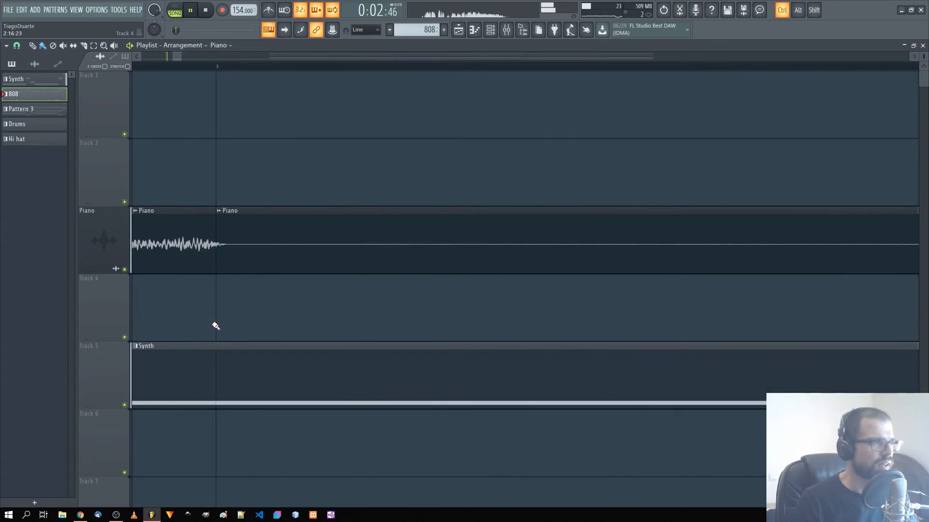
key("space")
scroll(611, 348, "up", 4)
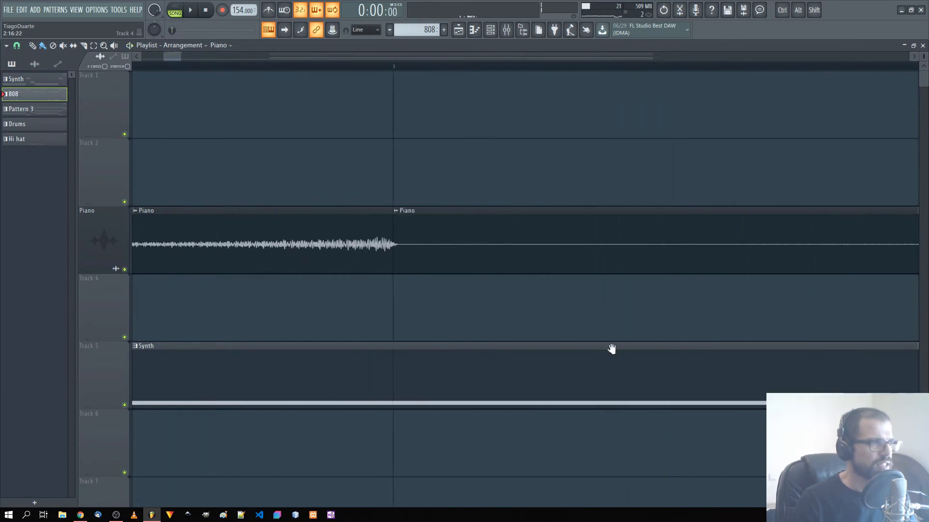
left_click_drag(339, 359, 880, 329)
left_click_drag(292, 265, 624, 296)
scroll(179, 253, "up", 4)
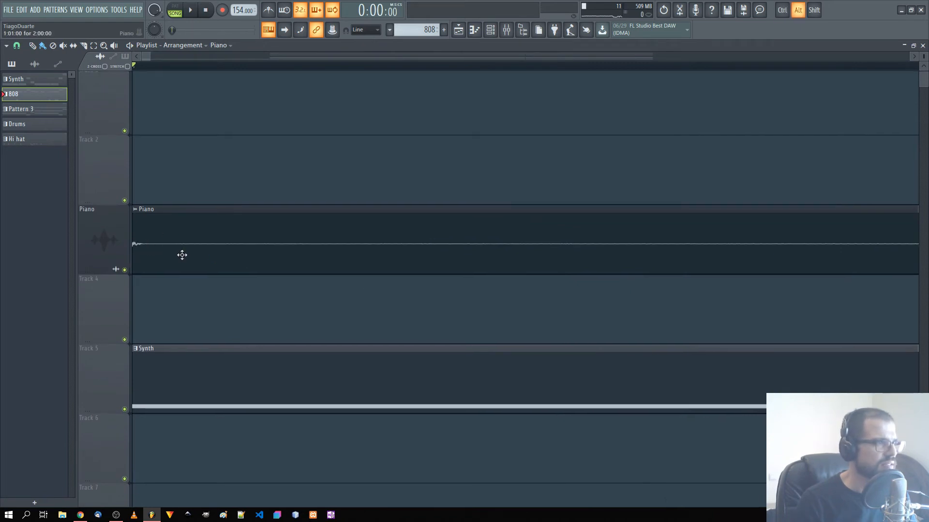
scroll(168, 247, "up", 2)
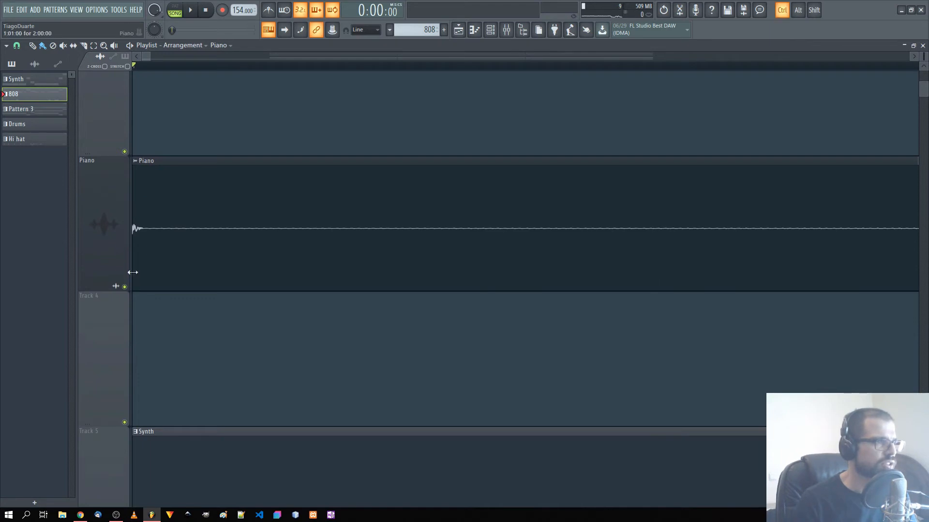
key("space")
key("space")
key("space")
key("space")
key("space")
key("space")
key("space")
key("space")
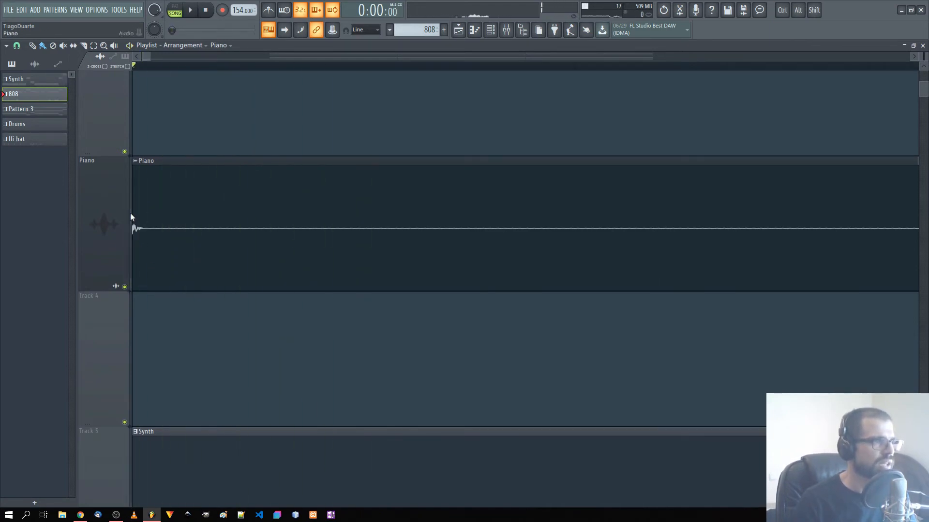
Solo the Piano track and slip the first Piano clip's audio so the leftover note at its start is cut
right_click(125, 287)
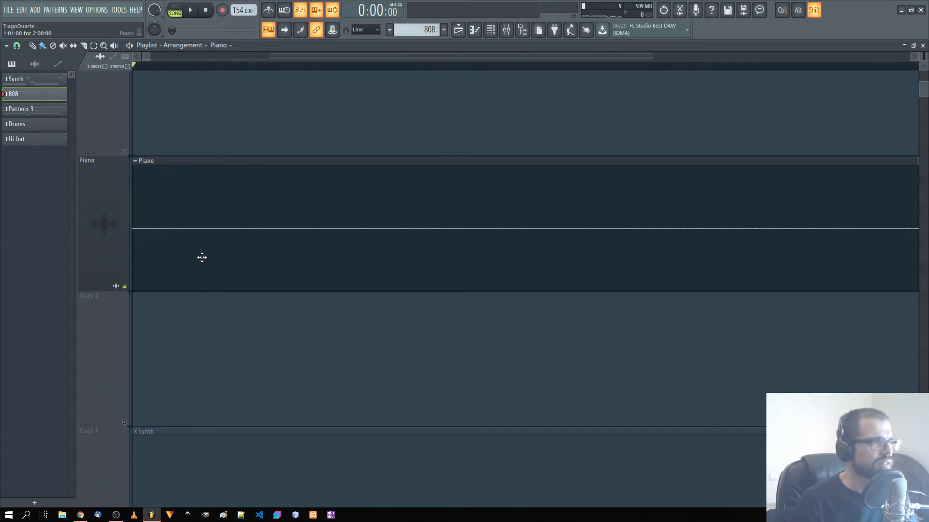
scroll(387, 338, "down", 8)
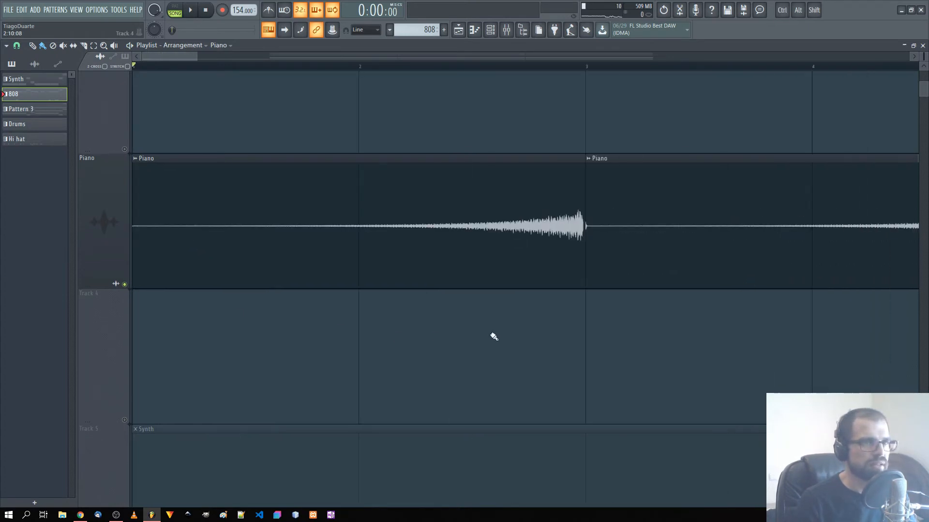
scroll(438, 283, "up", 5)
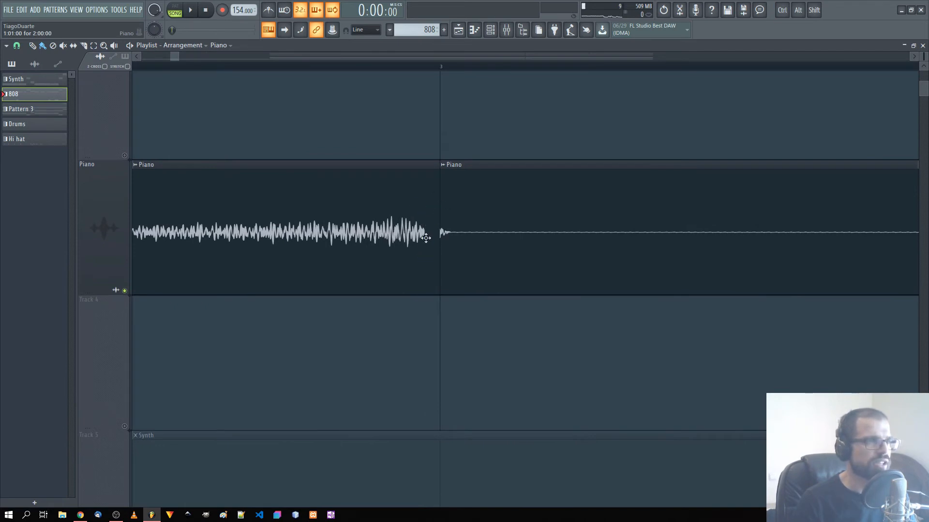
scroll(440, 235, "down", 4)
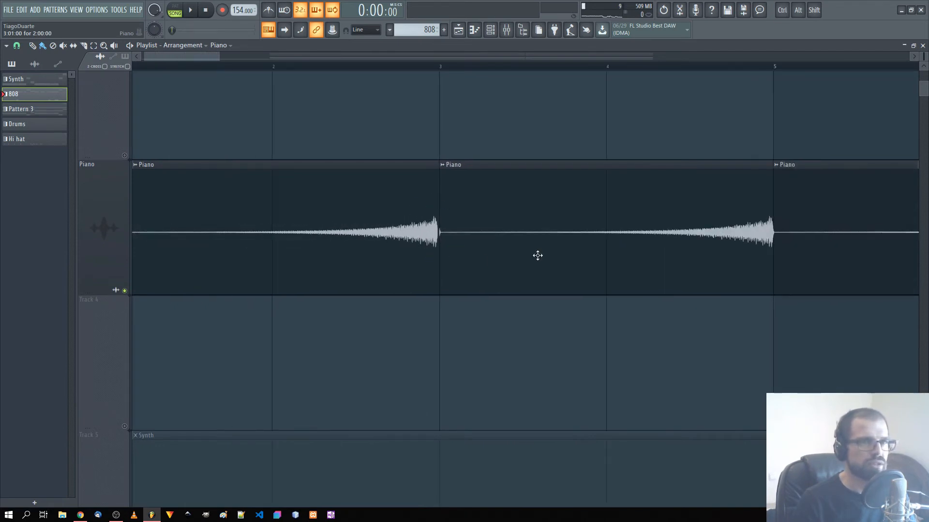
Replace the Piano clips at bars 3 and 5 with copies of the corrected first Piano clip
right_click(561, 252)
left_click_drag(238, 239, 616, 245)
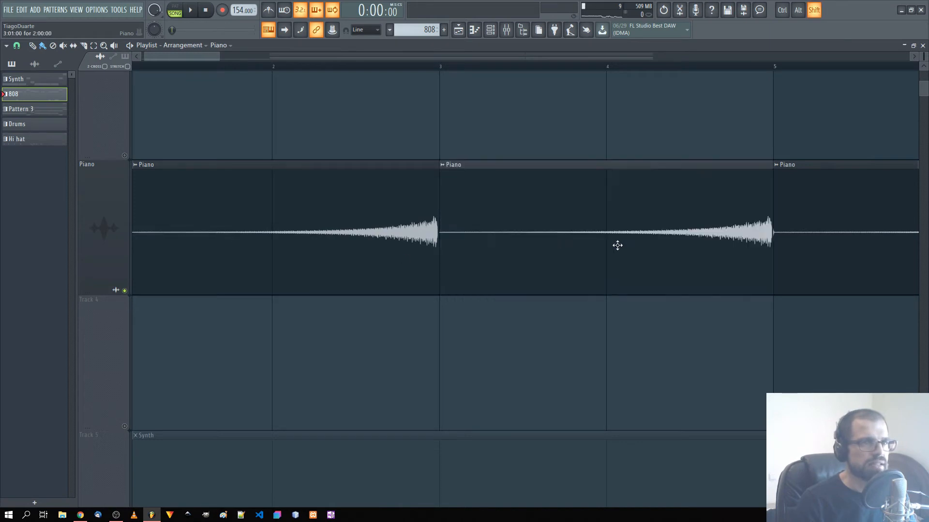
left_click_drag(653, 317, 272, 338)
right_click(436, 278)
left_click_drag(276, 266, 596, 278)
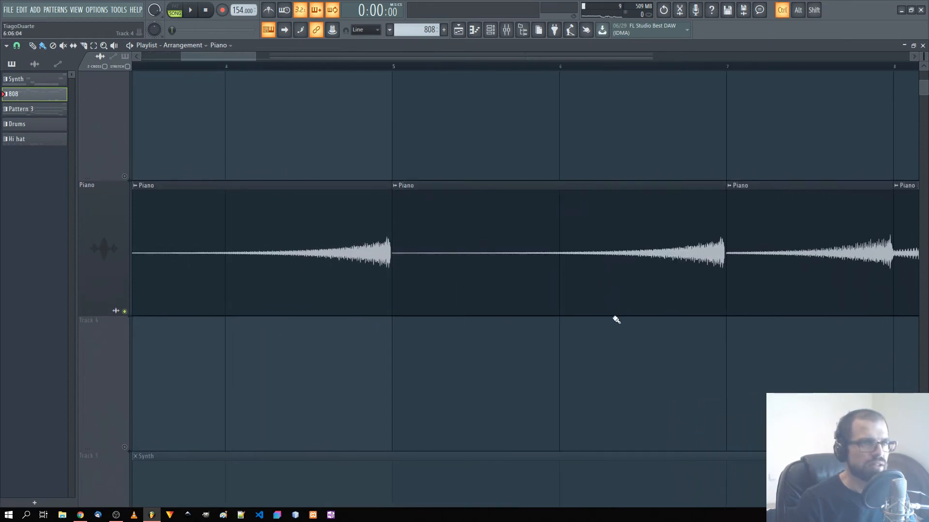
Play the soloed Piano track and examine the joins between its clips from bar 3 through bar 9
left_click_drag(295, 337, 702, 351)
scroll(445, 348, "up", 6)
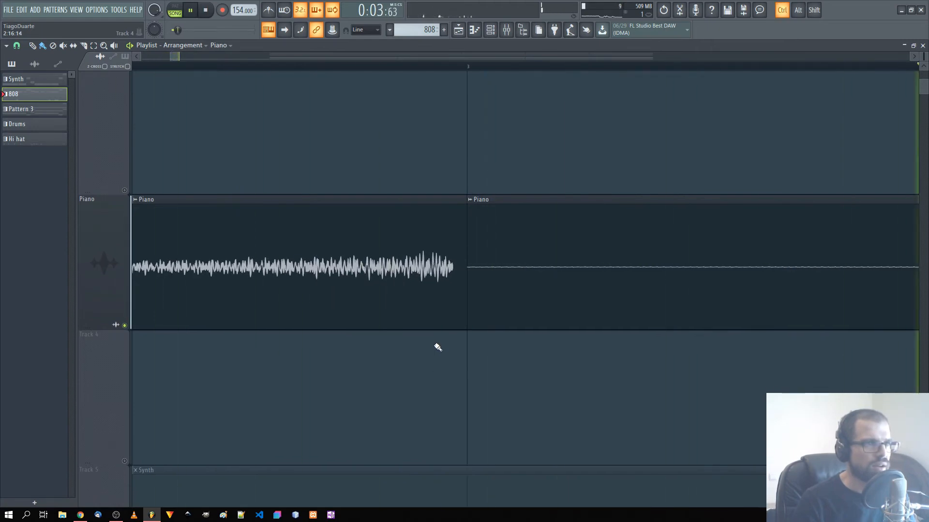
scroll(440, 348, "down", 5)
left_click_drag(709, 359, 525, 348)
scroll(696, 344, "up", 7)
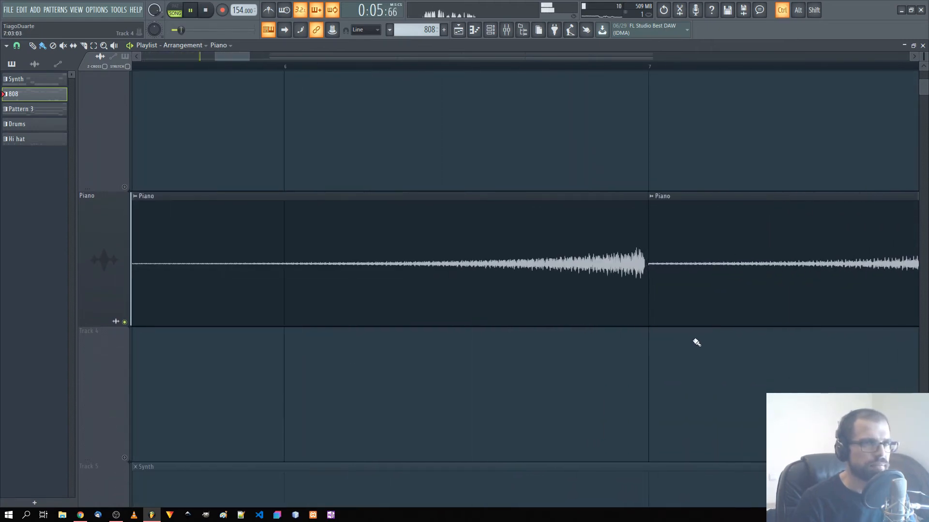
left_click_drag(686, 354, 413, 306)
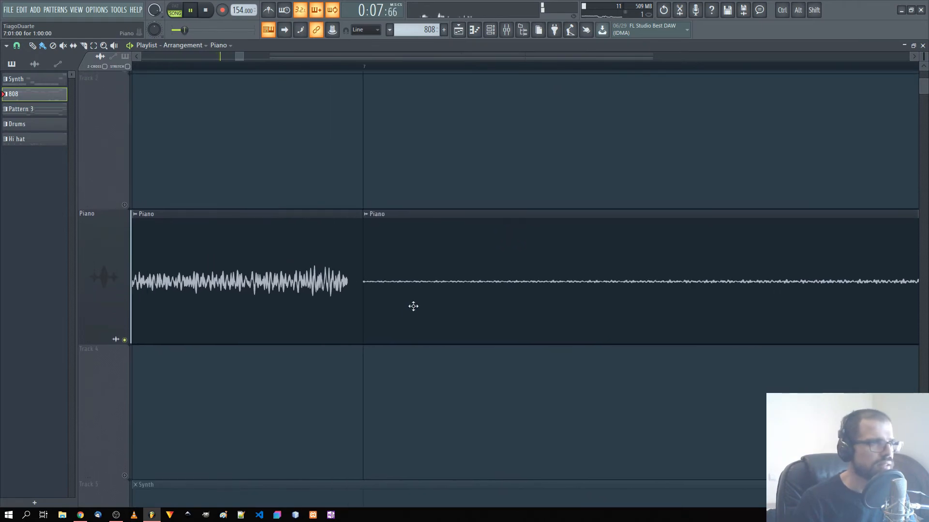
left_click_drag(757, 338, 574, 336)
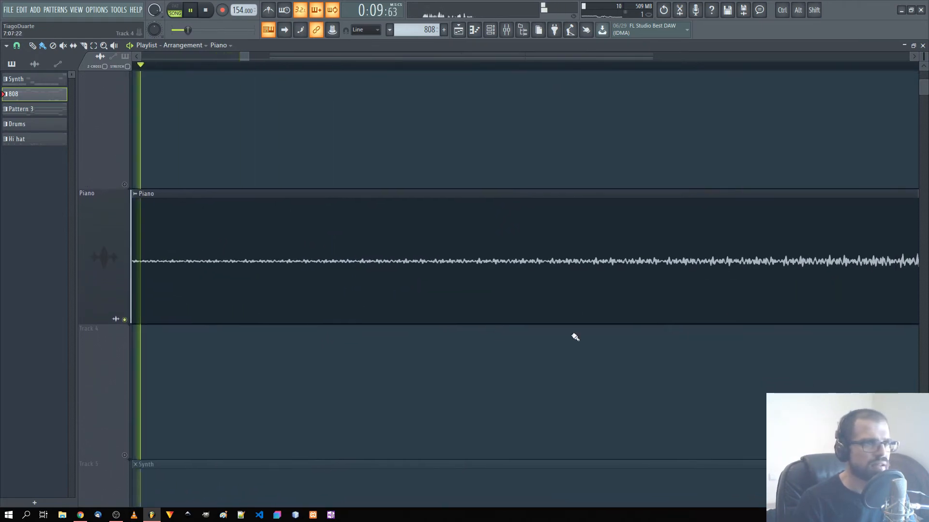
left_click_drag(829, 348, 557, 339)
left_click_drag(706, 336, 256, 330)
scroll(520, 342, "down", 7)
key("space")
left_click_drag(679, 322, 303, 331)
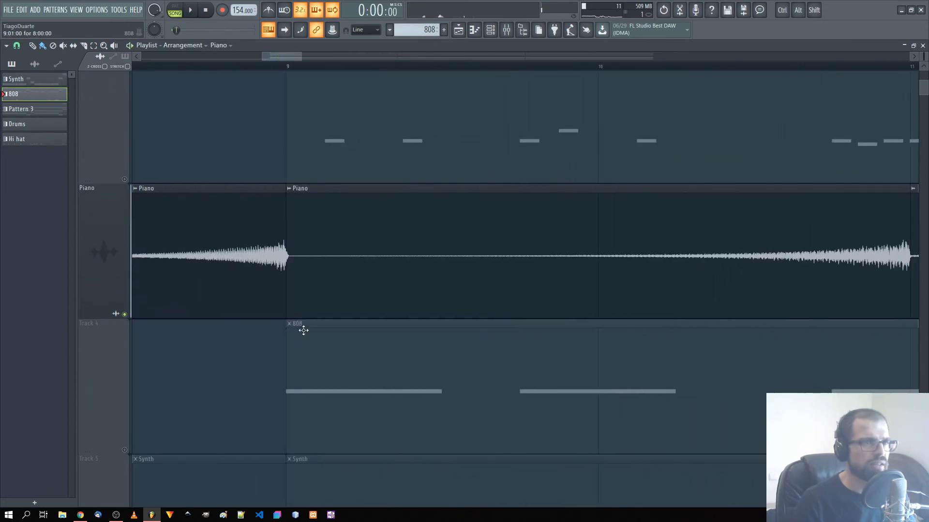
Slip the audio of the Piano clip at bar 9 so the leftover note at its start is cut
scroll(294, 323, "down", 10)
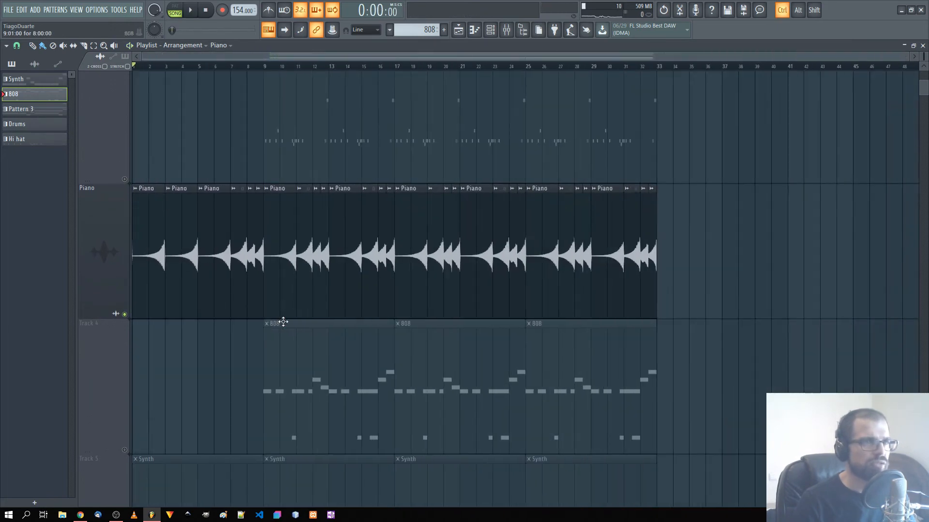
scroll(272, 325, "up", 3)
scroll(263, 311, "up", 8)
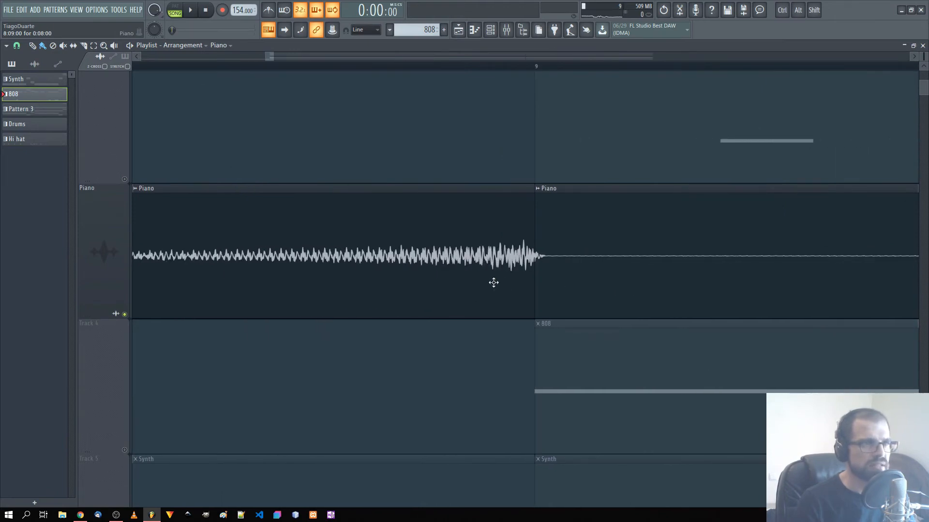
left_click_drag(434, 245, 428, 388)
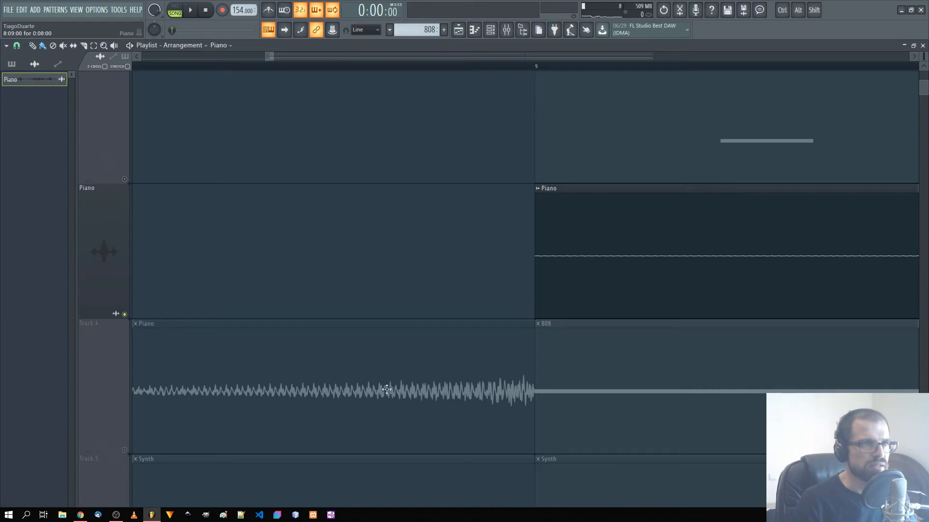
key("ctrl+z")
left_click_drag(408, 296, 209, 308)
scroll(227, 307, "down", 2)
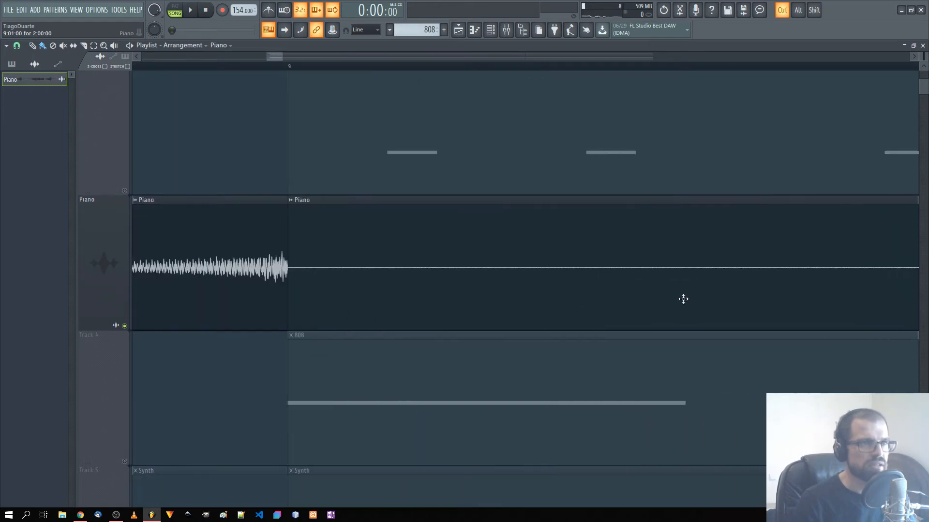
Examine the joins between the Piano clips at bars 11 and 12 at close range
left_click_drag(754, 296, 88, 302)
left_click_drag(725, 287, 109, 282)
scroll(586, 278, "up", 2)
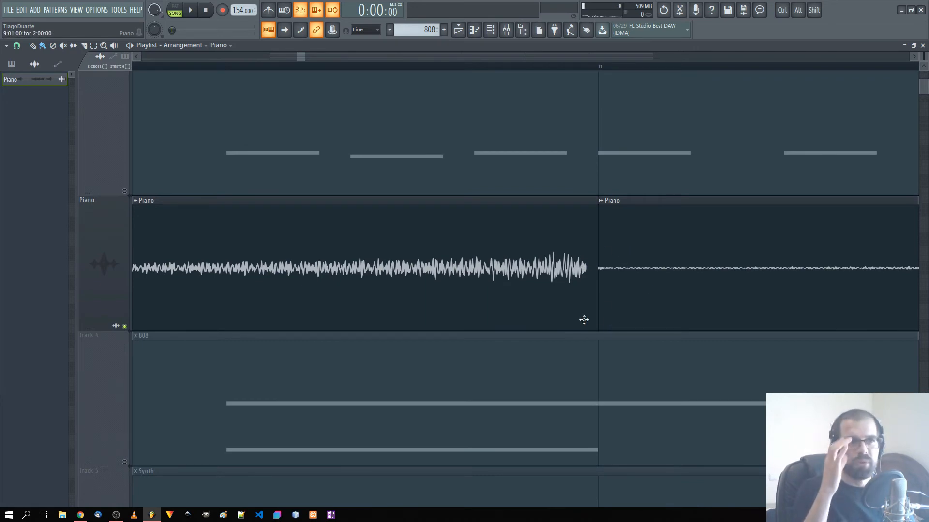
scroll(643, 310, "down", 3)
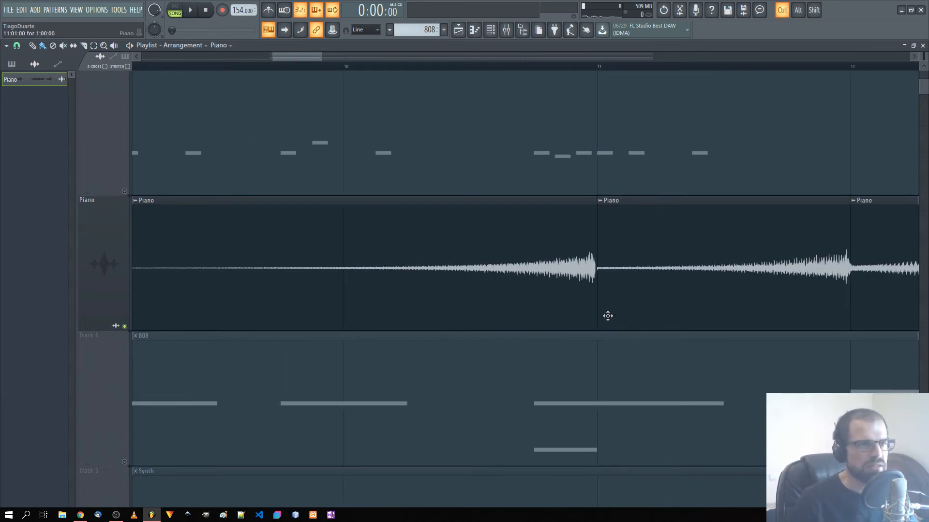
scroll(607, 314, "up", 3)
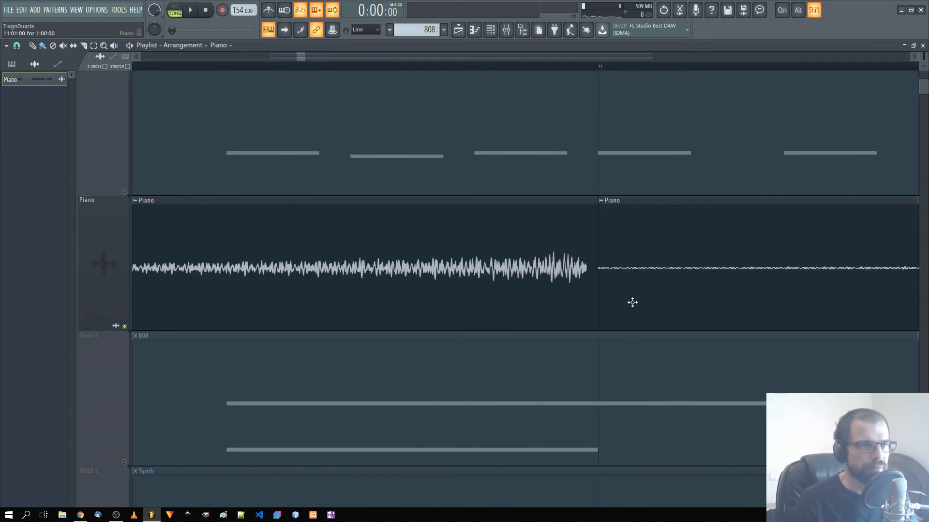
left_click_drag(739, 309, 589, 316)
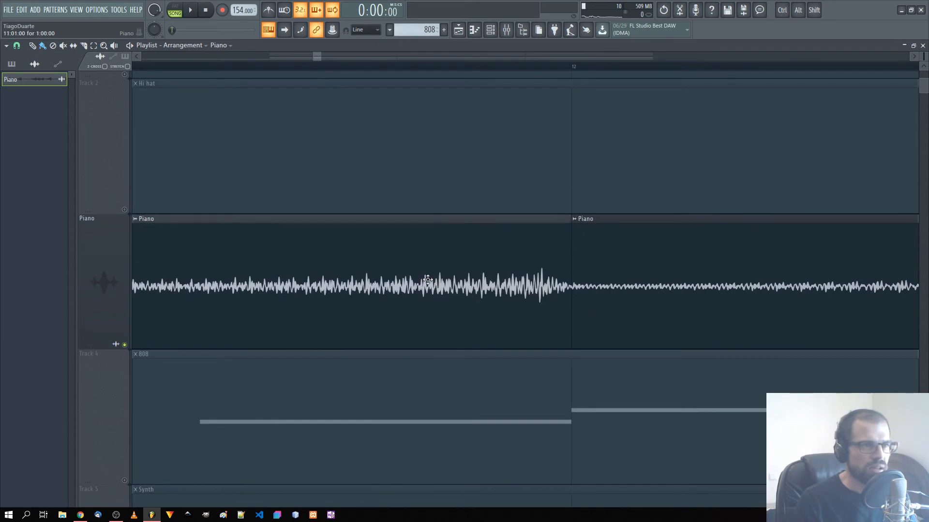
left_click_drag(427, 280, 411, 267)
left_click_drag(659, 319, 167, 294)
left_click_drag(580, 312, 242, 310)
scroll(468, 303, "down", 3)
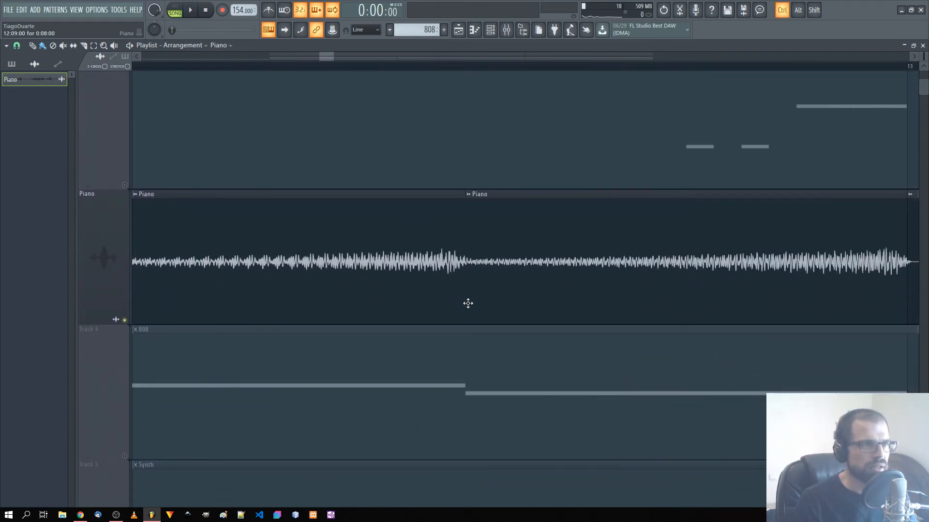
Slip the Piano clip at bar 13 to cut the leftover note at its start, and check the clips that follow
scroll(468, 303, "down", 2)
scroll(384, 290, "up", 4)
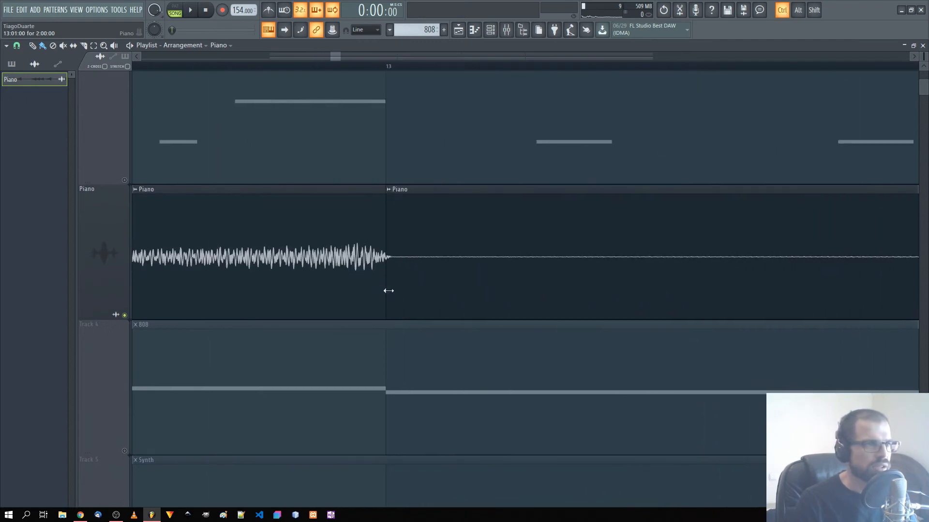
scroll(389, 291, "up", 3)
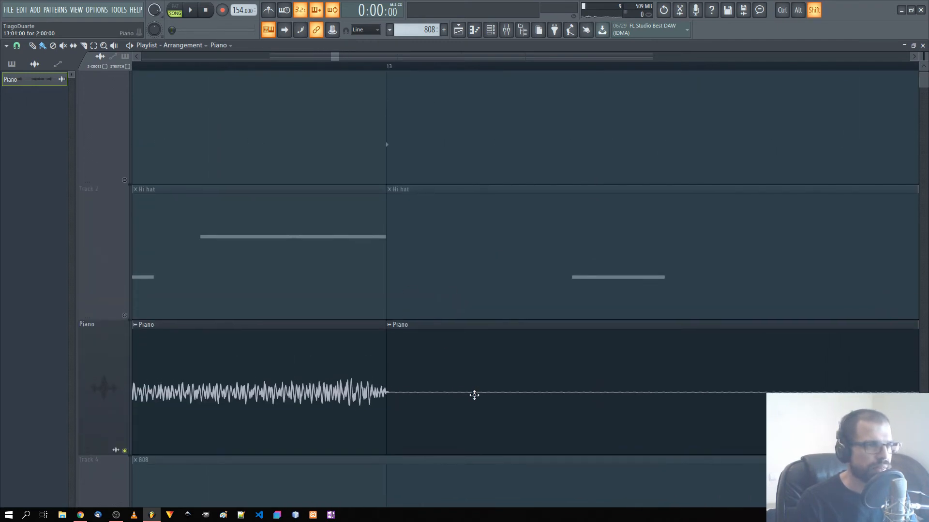
left_click_drag(629, 409, 155, 376)
left_click_drag(793, 385, 145, 367)
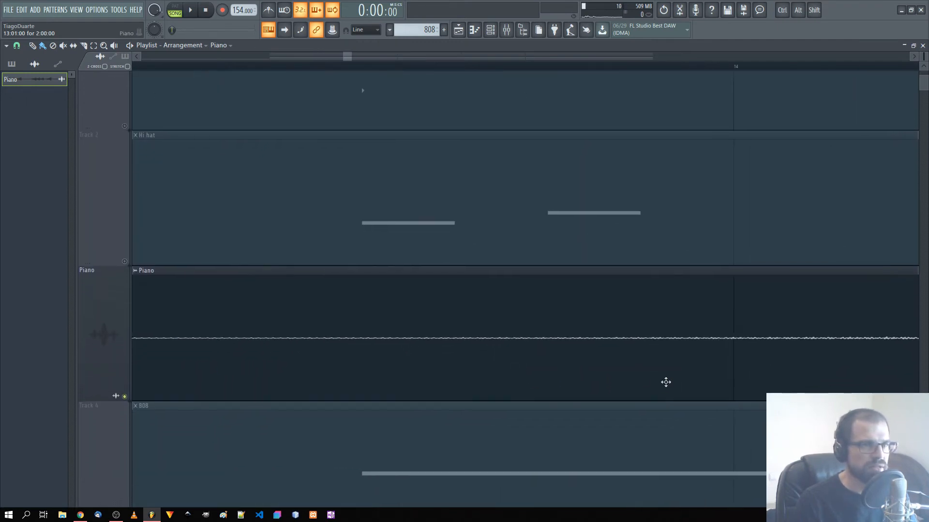
left_click_drag(754, 383, 145, 370)
left_click_drag(657, 382, 353, 376)
left_click_drag(731, 369, 288, 334)
scroll(377, 335, "down", 2)
scroll(467, 344, "down", 6)
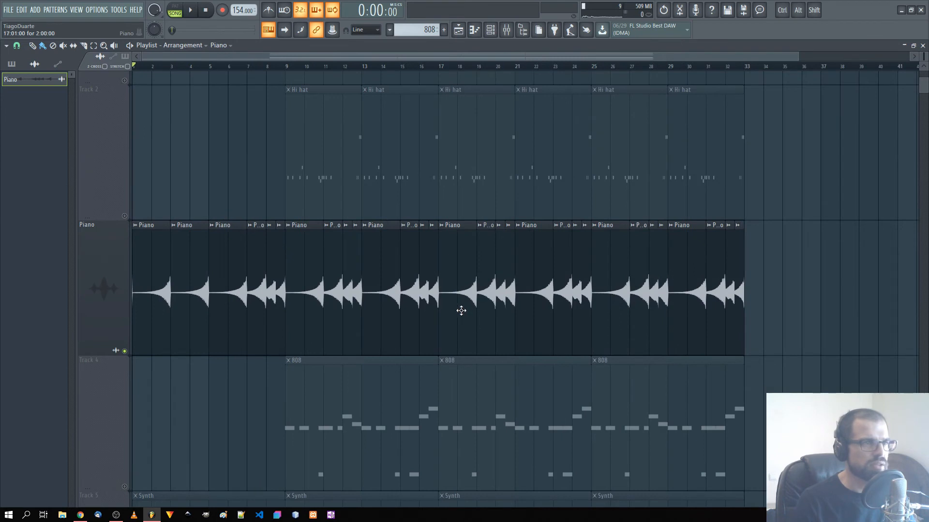
Replace the Piano clips from bar 17 to bar 33 with copies of the corrected clips in bars 9 to 17
mouse_move(461, 311)
left_mouse_down()
mouse_move(808, 311)
mouse_move(301, 298)
left_mouse_up()
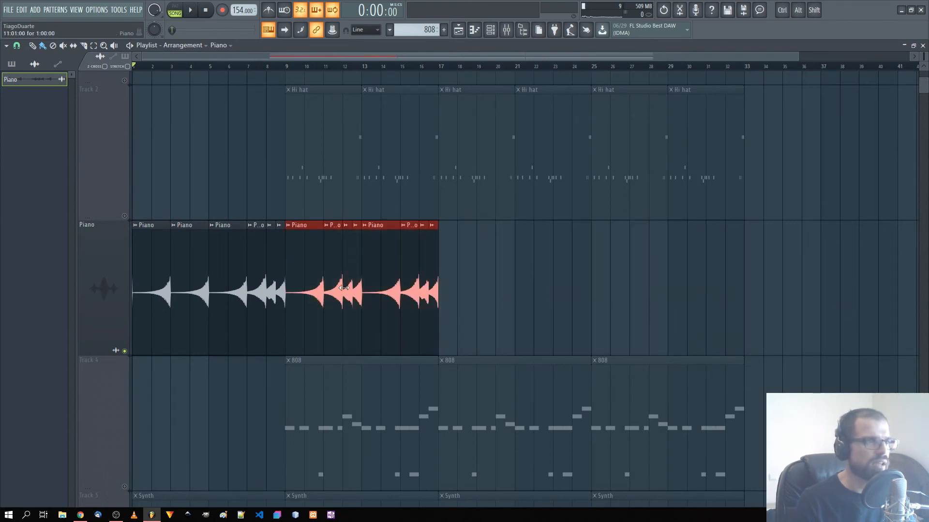
left_click(17, 47)
left_click(18, 47)
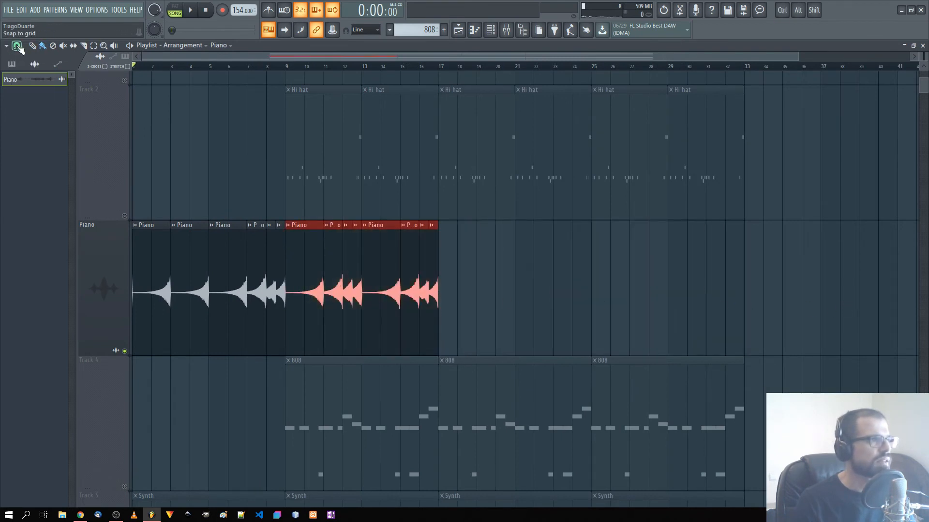
left_click_drag(296, 278, 596, 283, "shift")
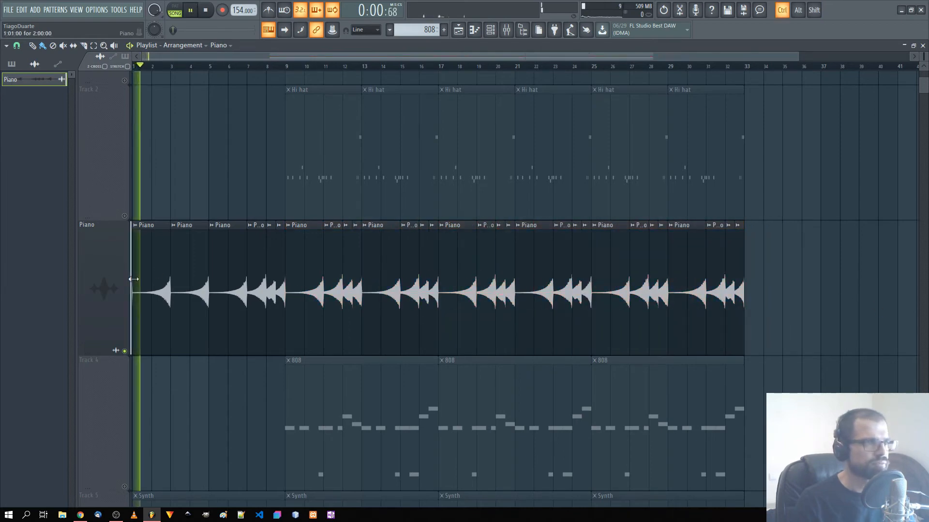
Unsolo the Piano track during playback and listen to the full arrangement with all five tracks in view
scroll(133, 280, "up", 3)
scroll(146, 283, "down", 1)
right_click(124, 311)
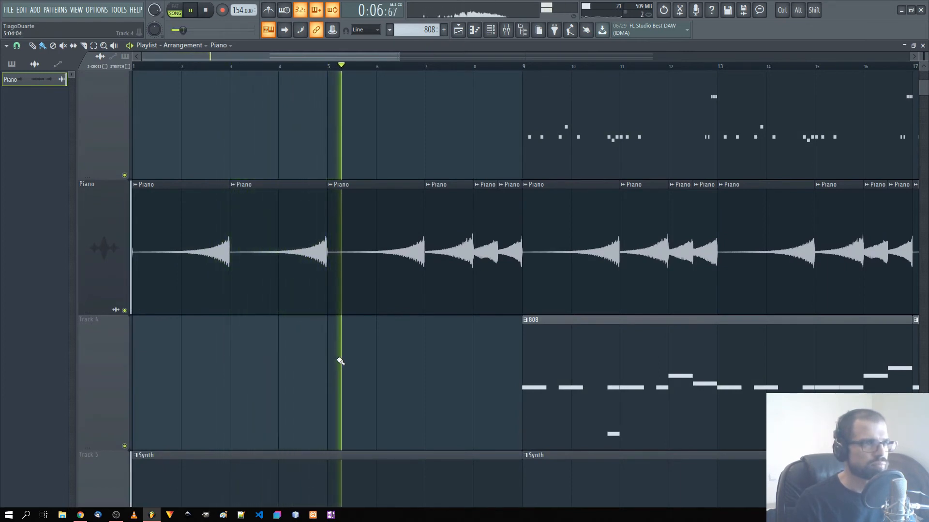
scroll(325, 295, "up", 3)
scroll(314, 304, "down", 6)
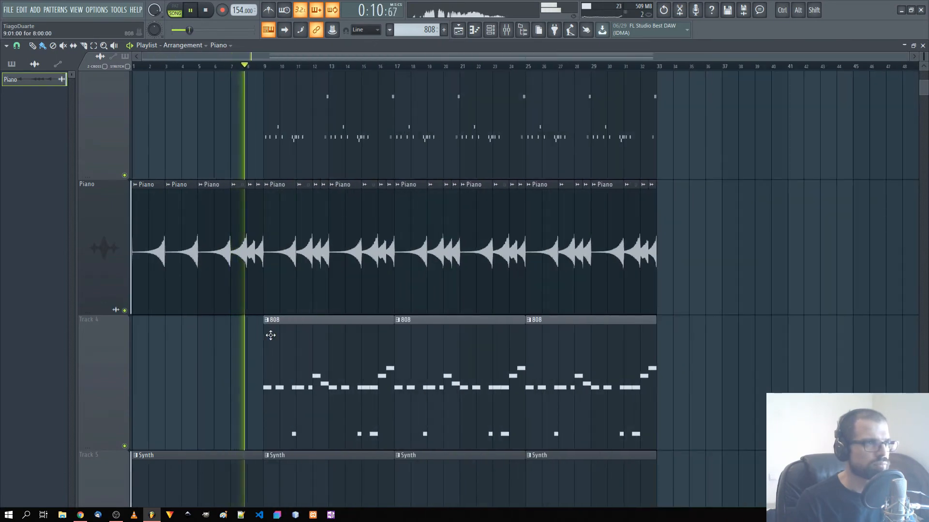
scroll(305, 382, "down", 2)
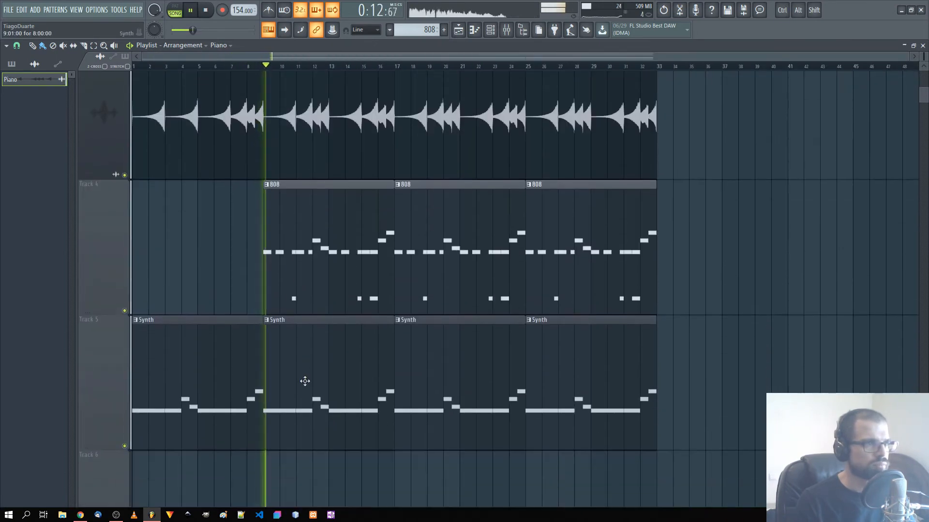
right_click(834, 344, "ctrl")
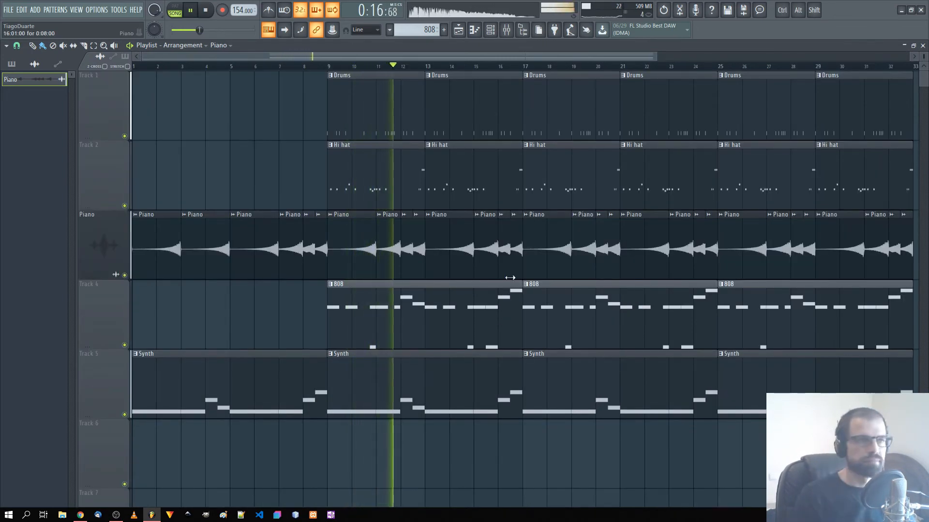
scroll(521, 280, "down", 2, "ctrl")
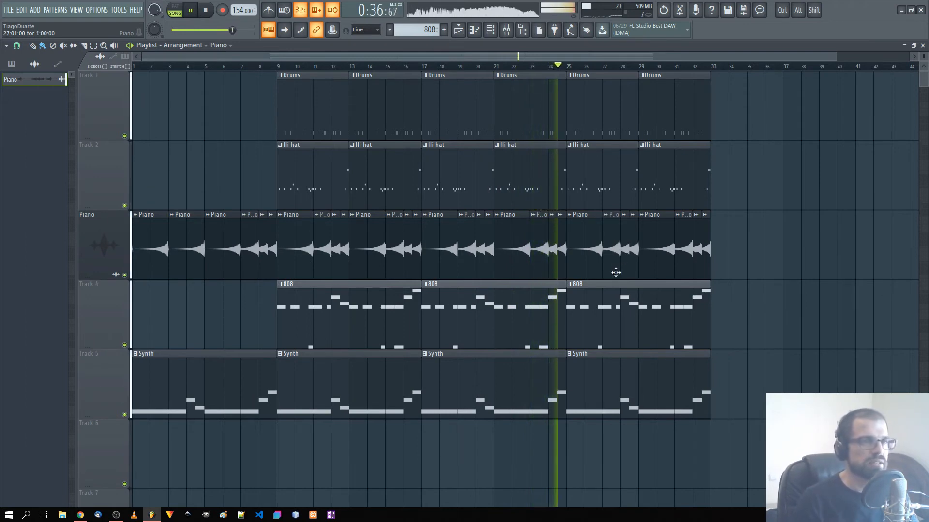
Duplicate the clips of all five tracks to fill bars 33 to 49, and select that range on the timeline
left_click_drag(788, 418, 575, 73)
left_click_drag(586, 250, 864, 256, "shift")
left_click_drag(780, 264, 549, 270)
left_click(898, 284, "ctrl")
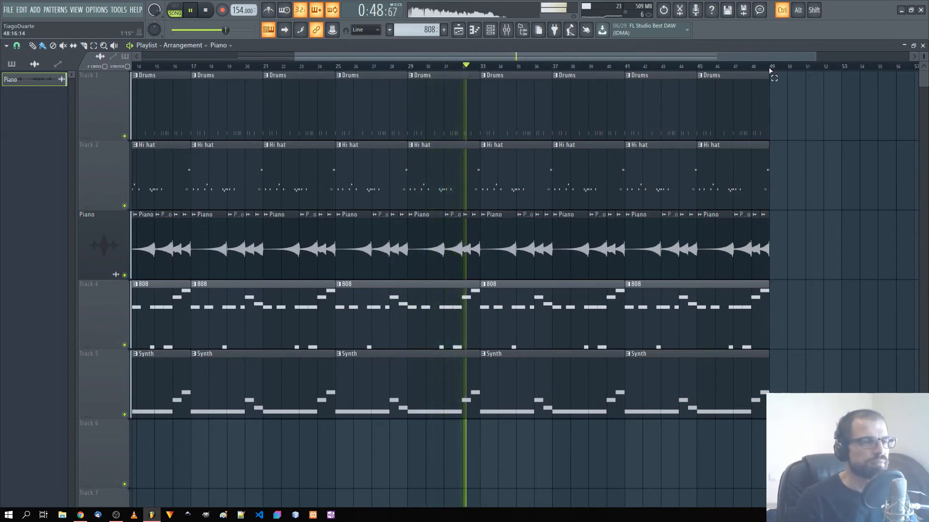
left_click_drag(770, 71, 481, 68)
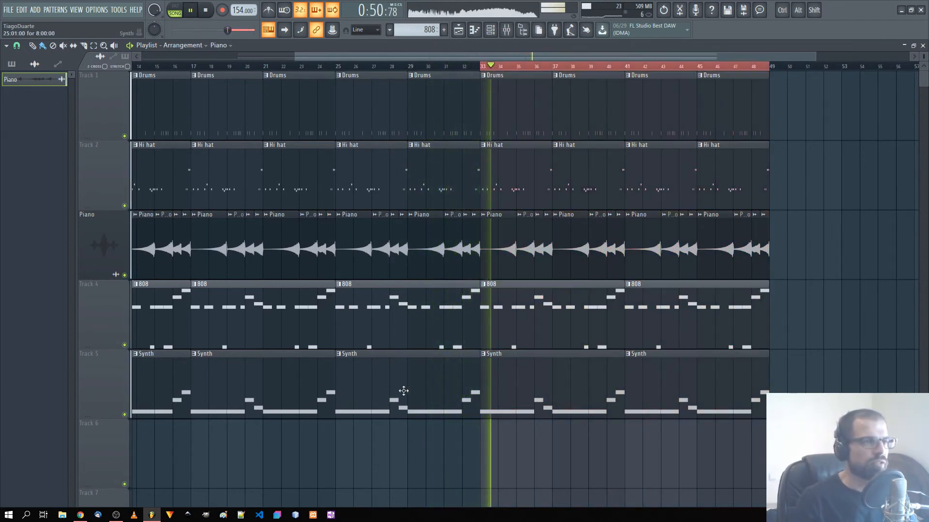
Delete the Synth clips from bar 9 to 25, the Piano clips from bar 25 to 33 and the 808 clip at bar 9
scroll(404, 390, "left", 5)
right_click(414, 369)
right_click(472, 386)
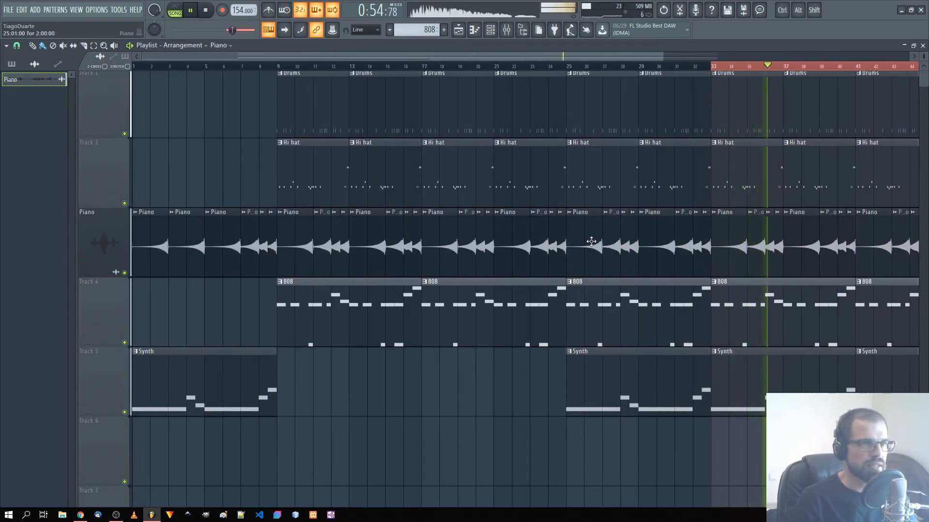
right_click(591, 241)
right_click(663, 246)
right_click(312, 327)
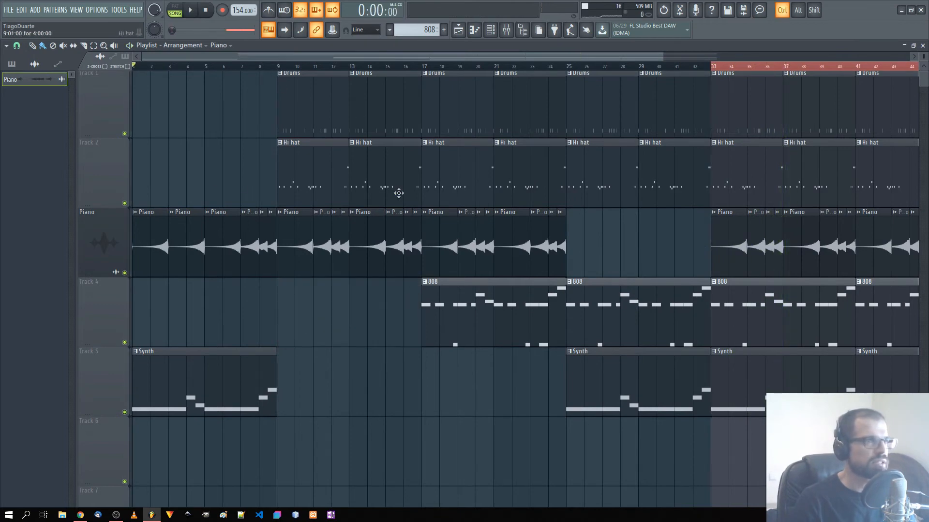
Play the thinned-out arrangement from the start and follow it through the 808 entry to bar 25
left_click_drag(923, 57, 923, 53)
scroll(538, 245, "up", 1)
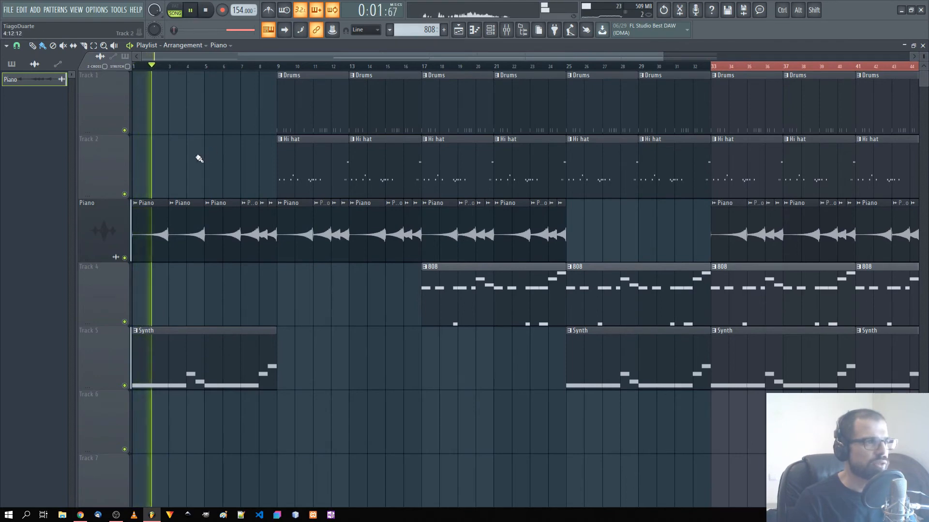
left_click(201, 368)
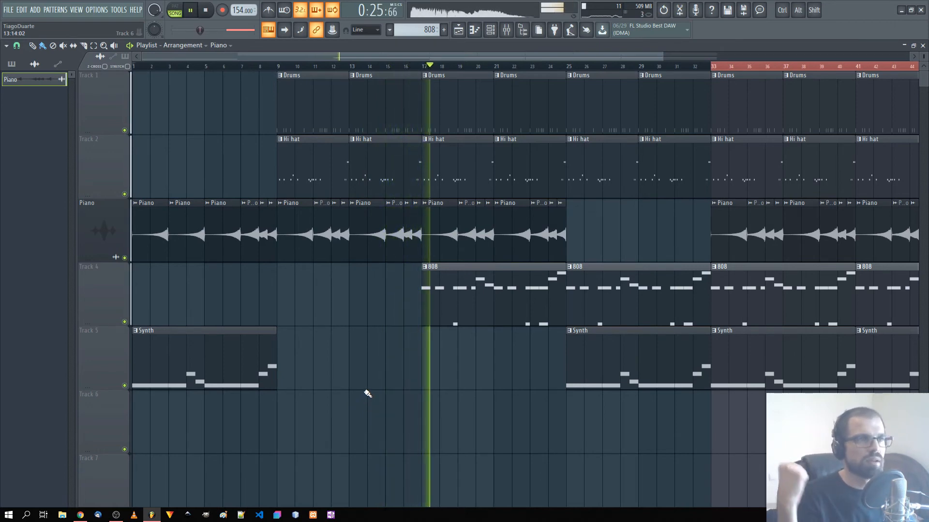
scroll(508, 399, "up", 1)
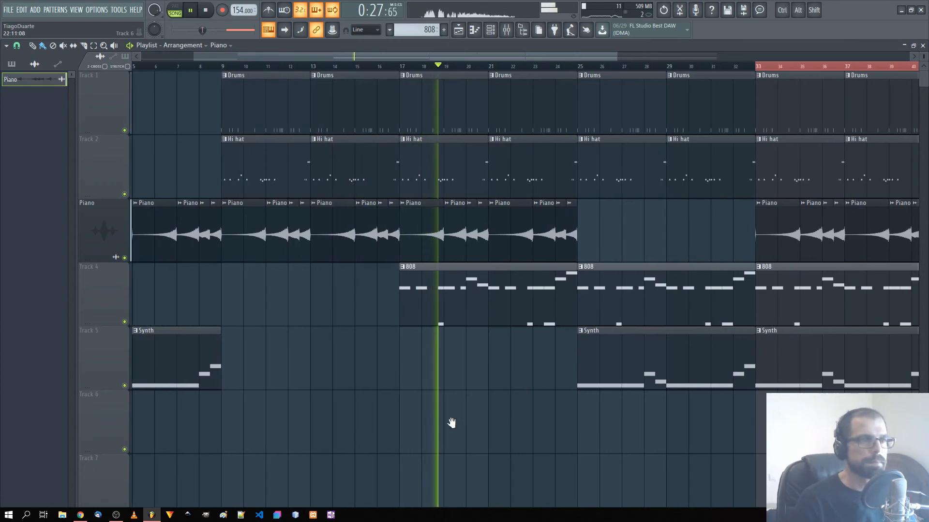
left_click_drag(452, 423, 383, 440)
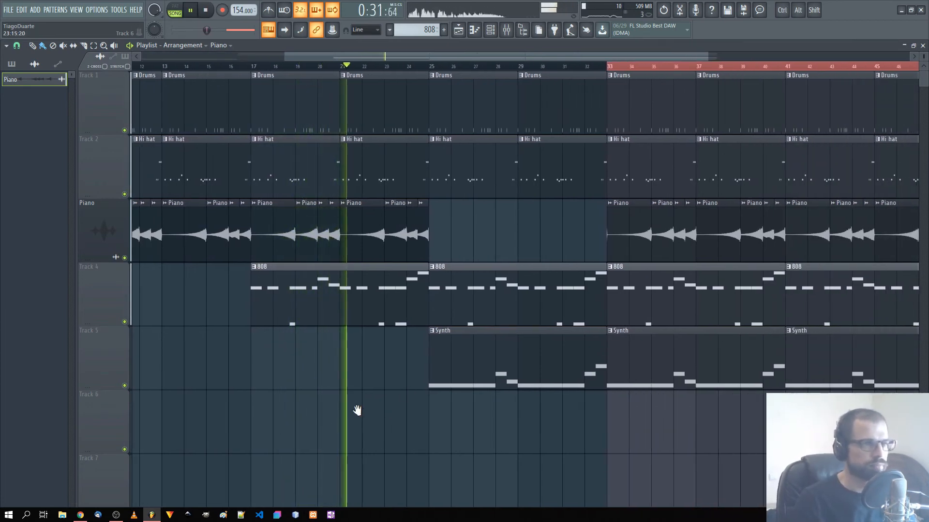
scroll(350, 414, "down", 2)
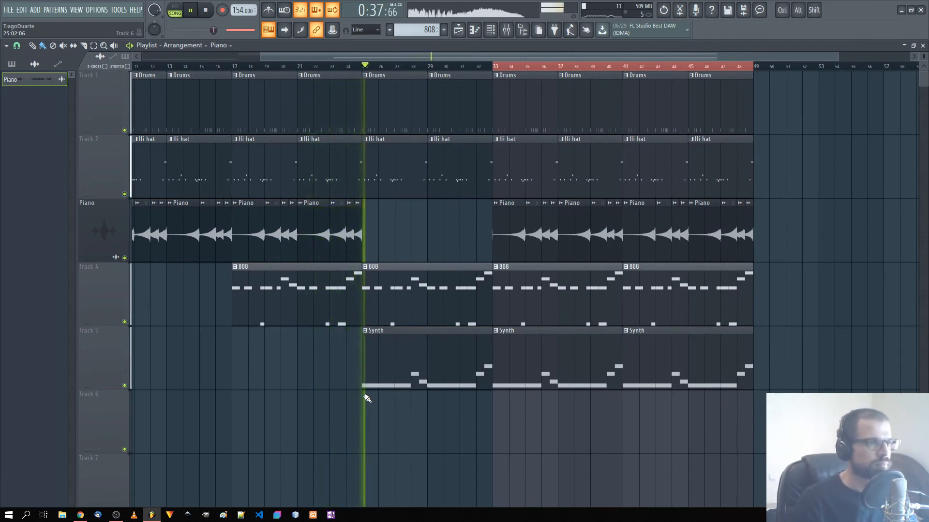
Delete the Hi hat clips from bar 25 to bar 33
left_click_drag(357, 357, 416, 378)
left_click_drag(440, 244, 441, 389)
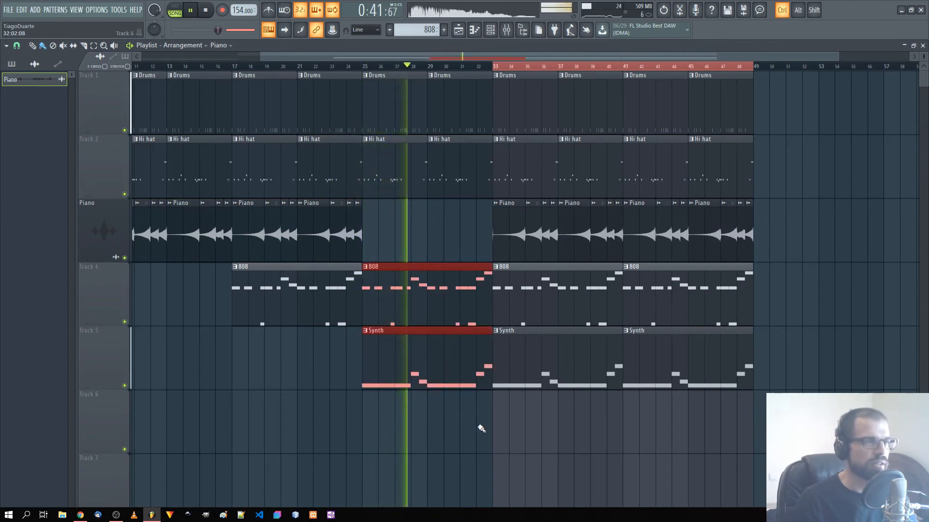
scroll(435, 380, "up", 3)
right_click(411, 184)
right_click(373, 194)
left_click(387, 237, "ctrl")
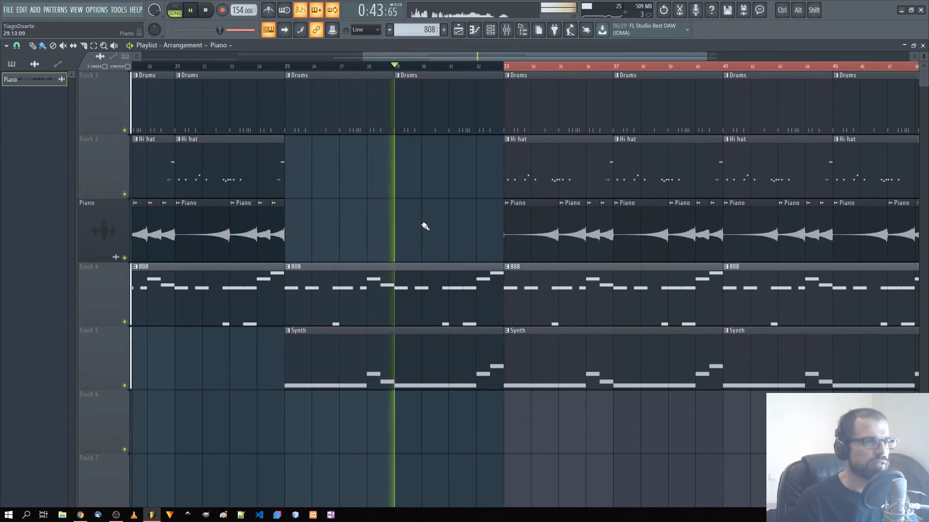
Follow the playback through the section without hi-hat and piano and into the full section from bar 33
left_click_drag(439, 229, 315, 243)
scroll(273, 191, "down", 2)
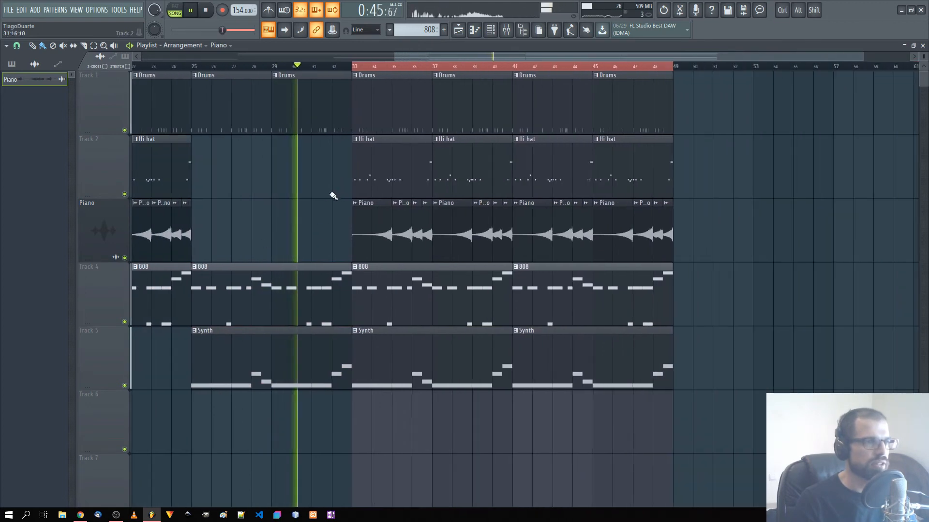
left_click_drag(274, 191, 638, 318)
scroll(364, 252, "down", 2)
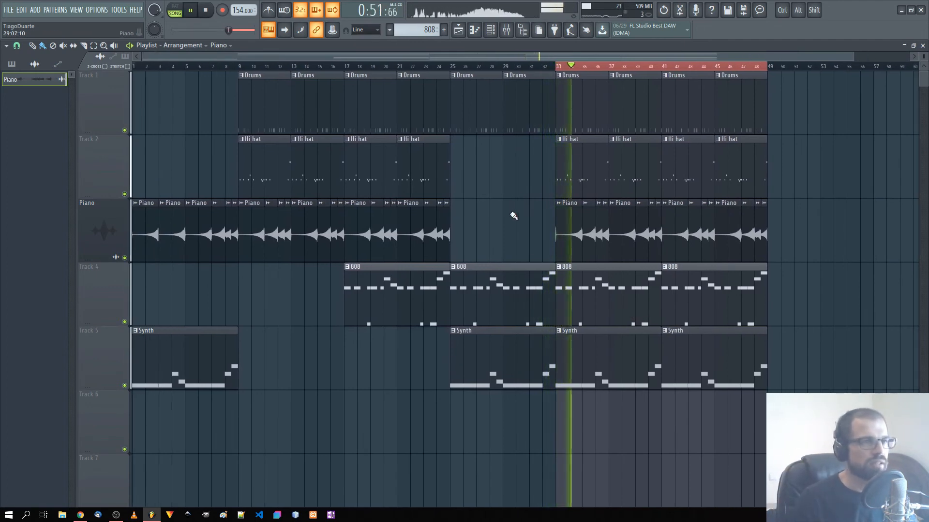
scroll(597, 292, "up", 6)
left_click_drag(665, 292, 468, 306)
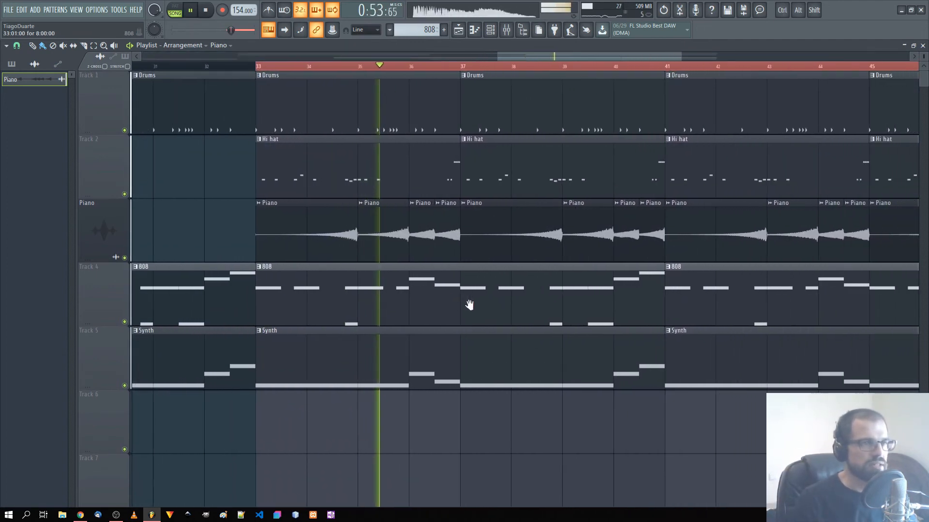
Create a new empty pattern and place it on Track 6 at bar 33 as a four-bar clip
scroll(467, 307, "down", 2)
left_click(13, 64)
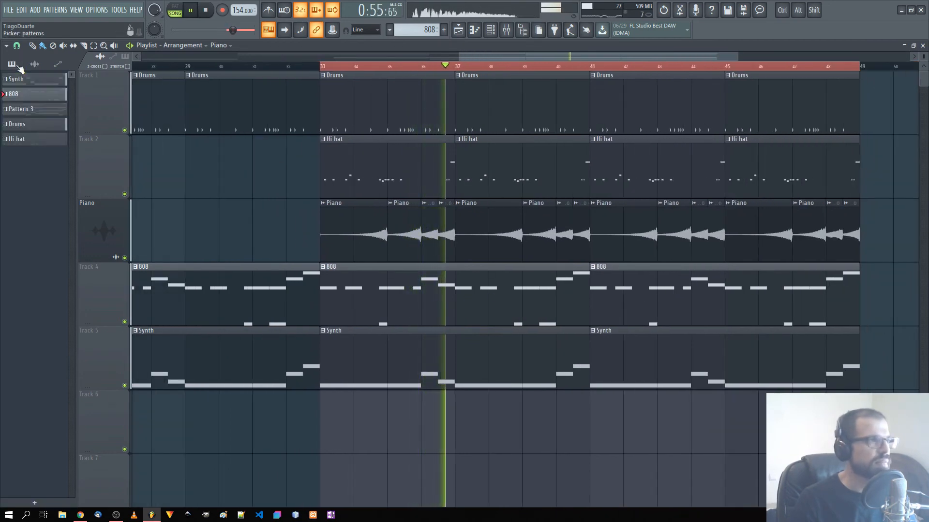
key("KP_Add")
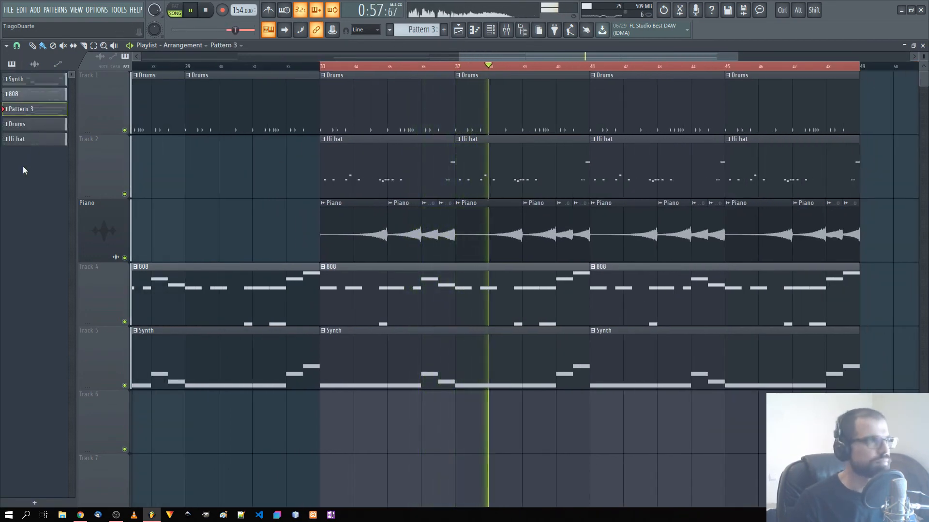
key("F4")
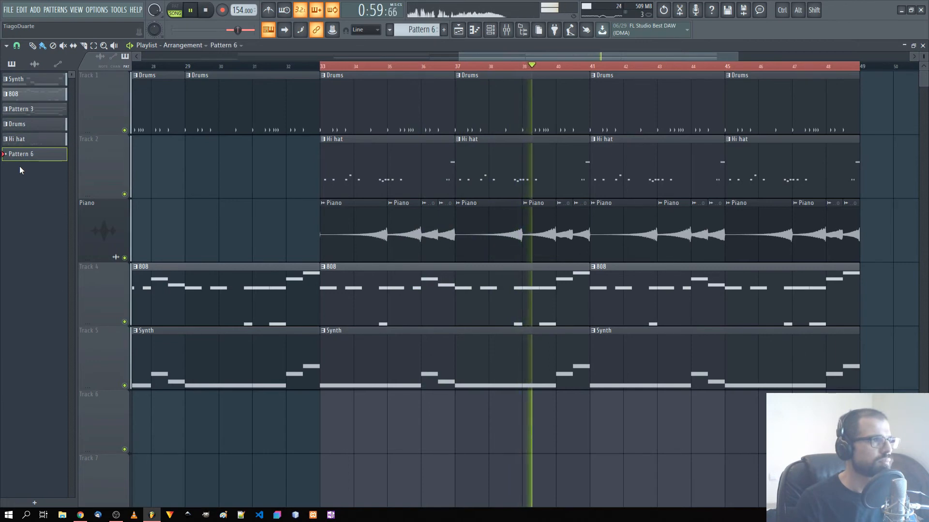
left_click(334, 430)
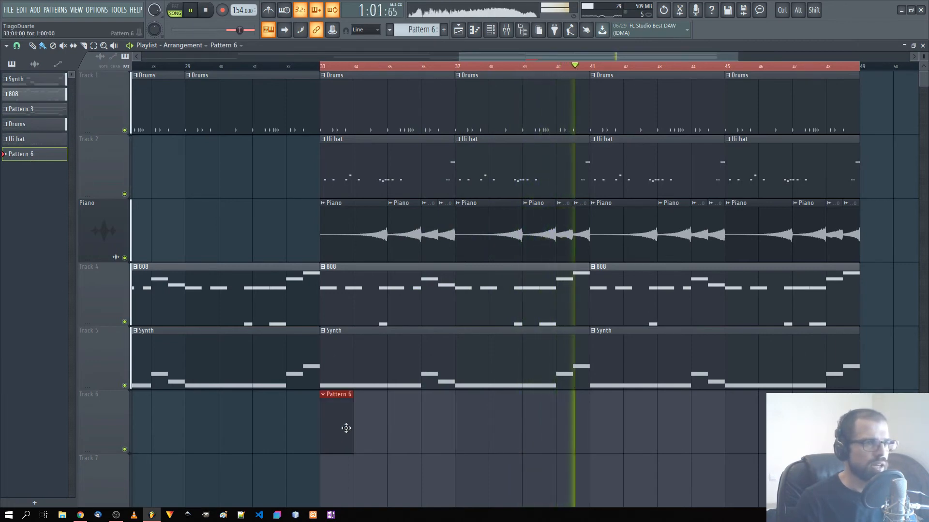
left_click_drag(350, 425, 448, 432)
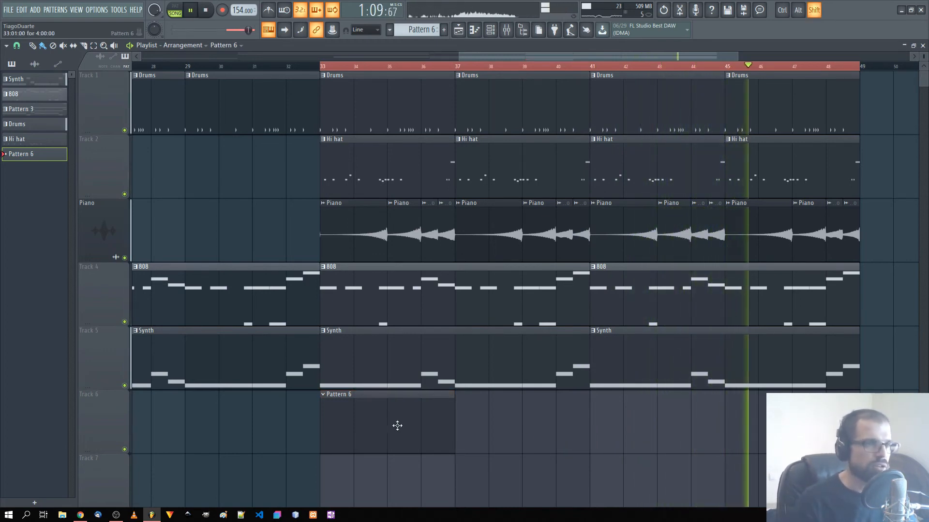
Duplicate the new four-bar clip along Track 6 to fill bars 33 to 49
left_click_drag(397, 424, 518, 437)
left_click_drag(600, 428, 357, 420)
left_click_drag(412, 421, 668, 434)
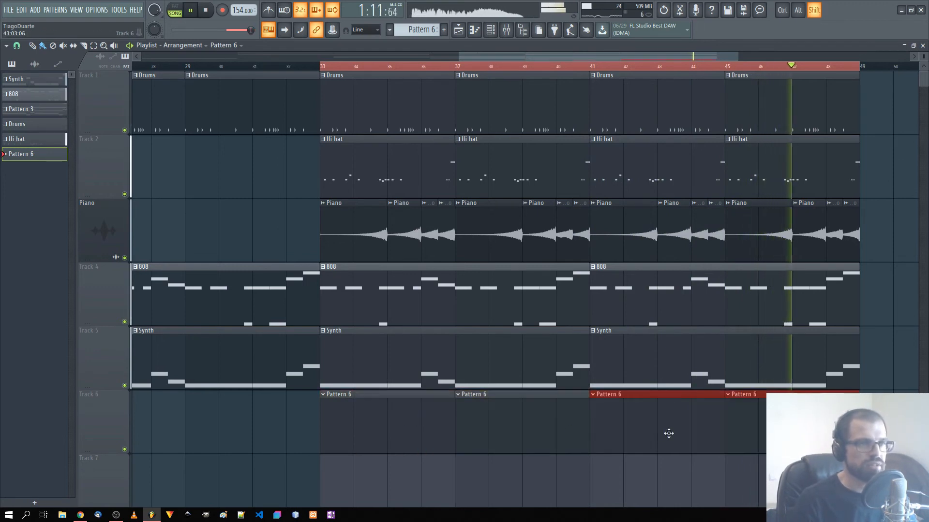
right_click(643, 483)
Close the playlist and add an Air Xpand!2 instrument as a new channel
key("F5")
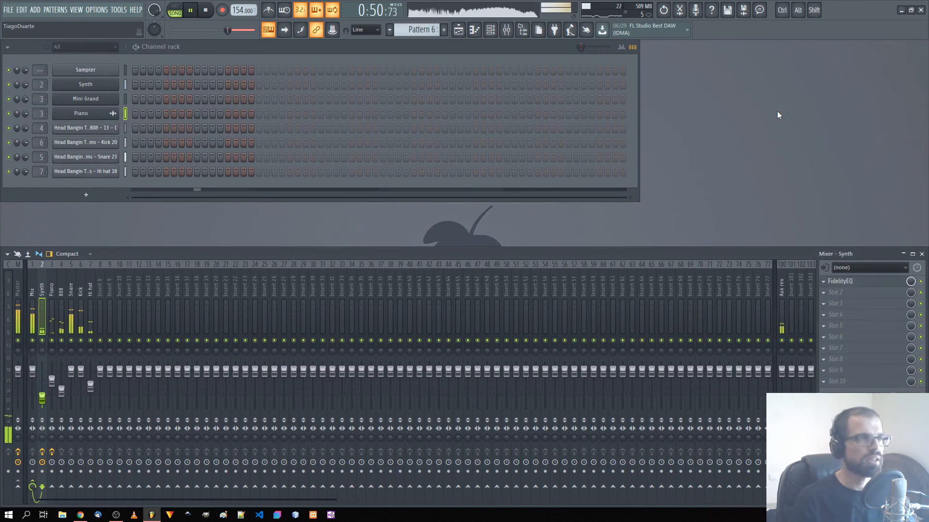
left_click(91, 196)
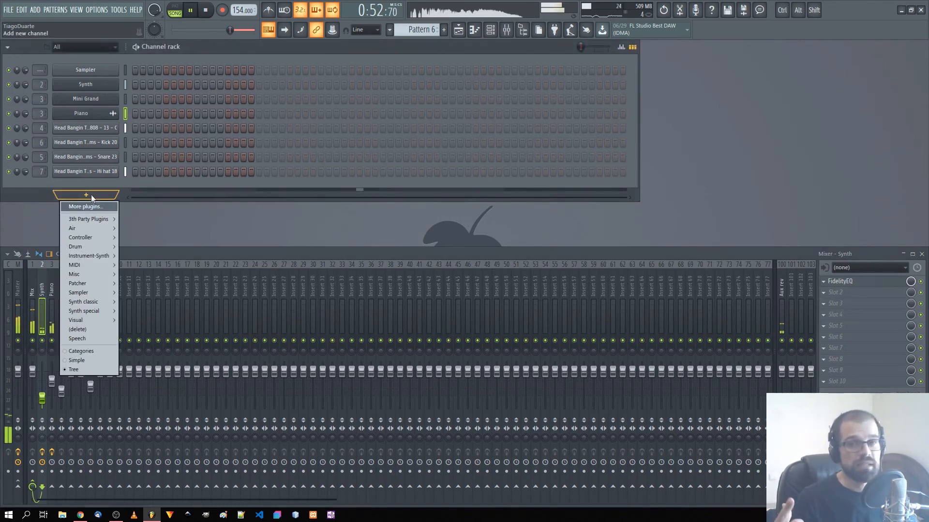
mouse_move(77, 228)
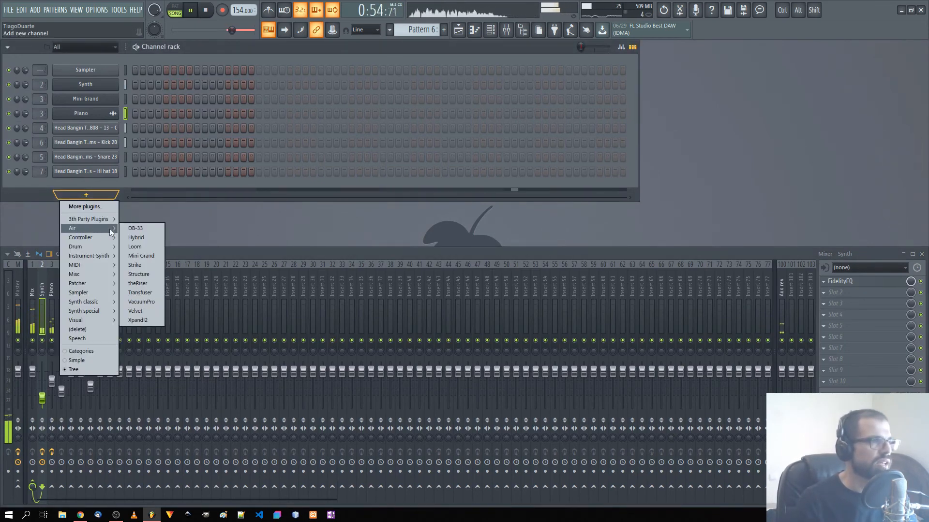
left_click(143, 321)
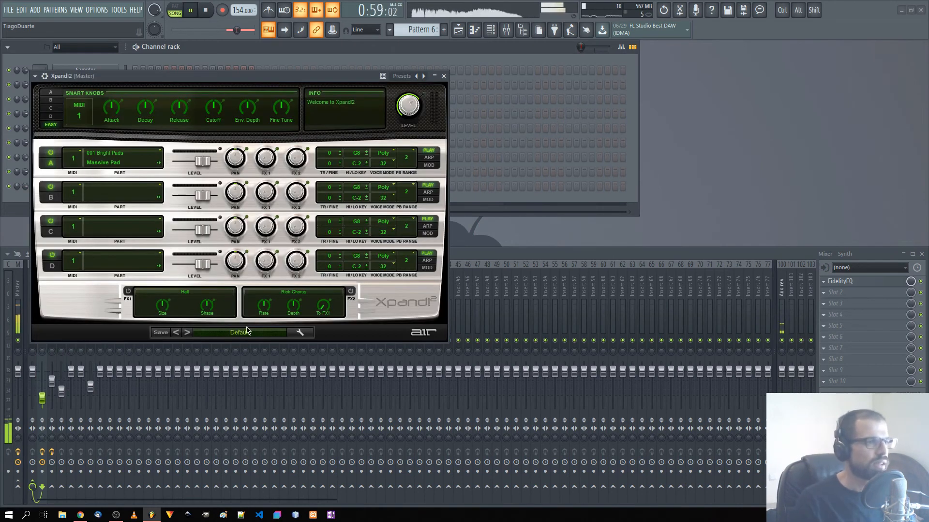
Audition presets from Xpand!2's Mallets category and load 08 Stereo Vibraphon
left_click(238, 333)
mouse_move(210, 444)
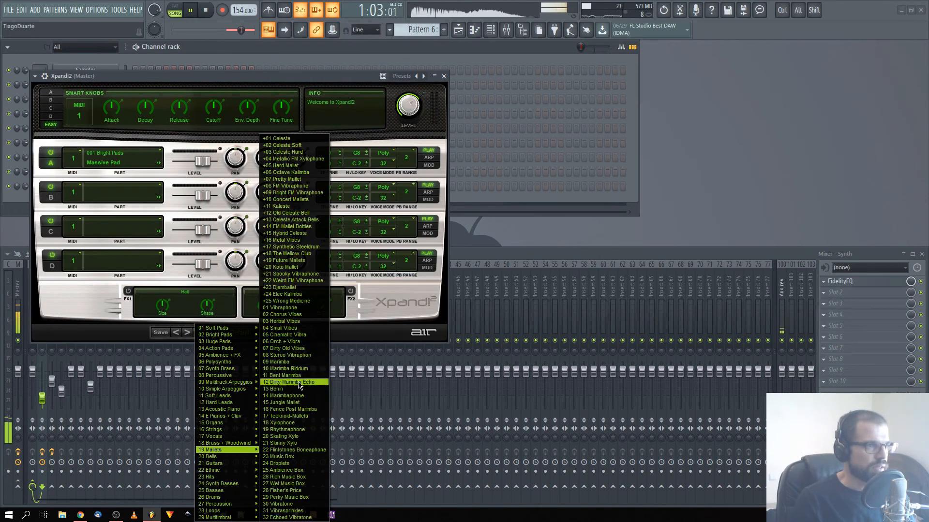
left_click(293, 376)
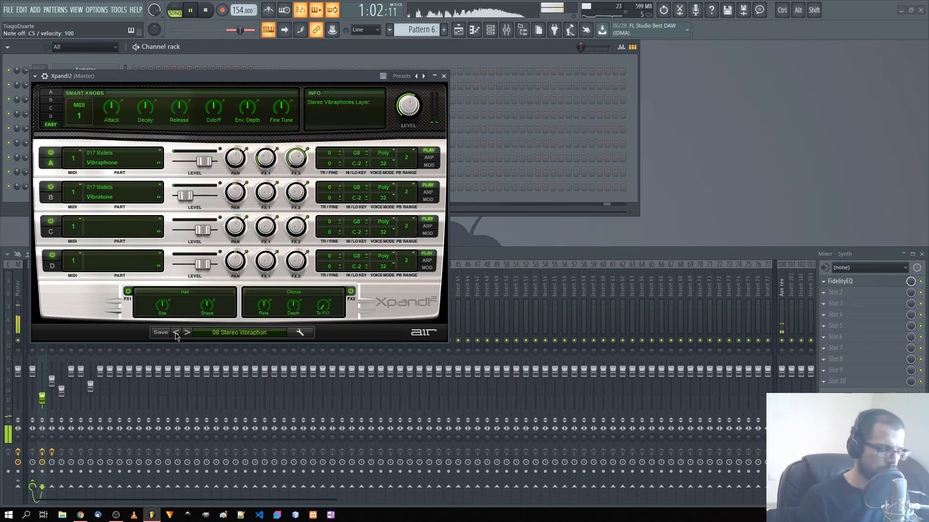
right_click(271, 31)
left_click(289, 101)
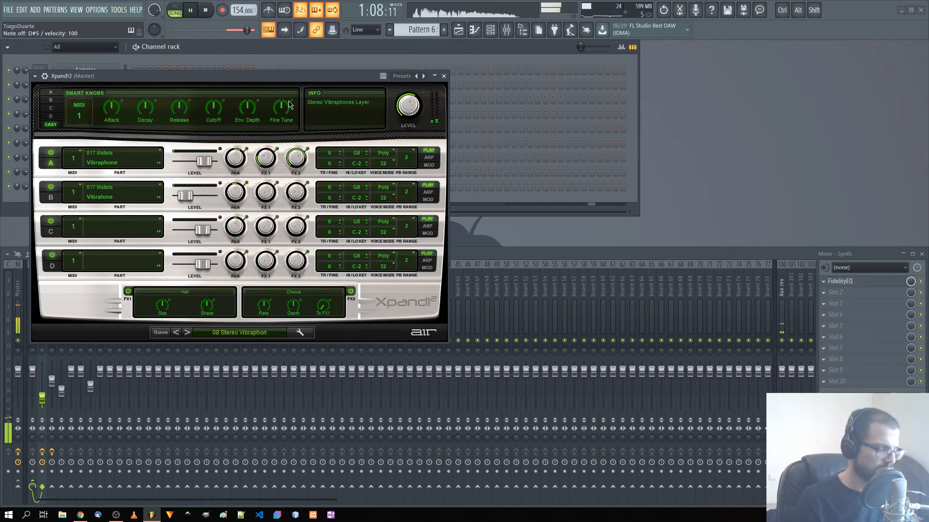
In the Xpand!2 piano roll, draw C5 notes every half bar in bars 1 and 2 and every beat in bar 3
left_click(444, 76)
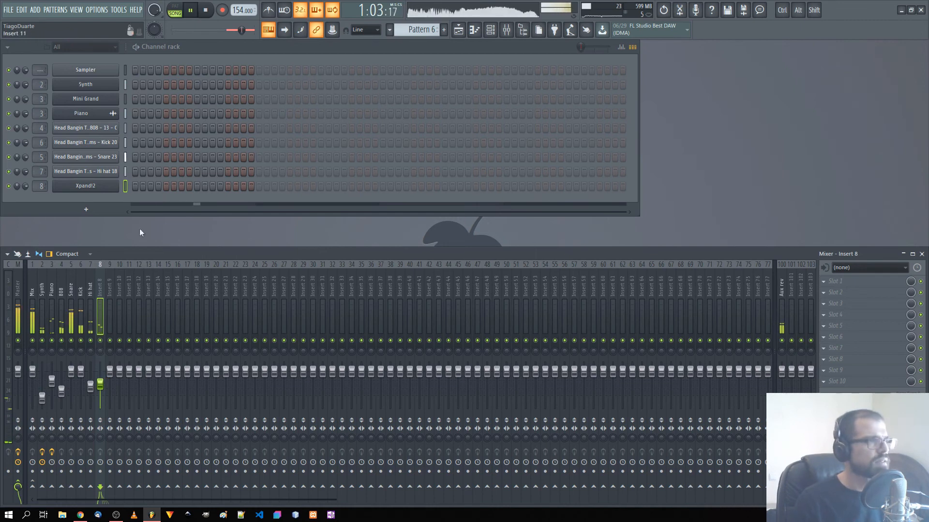
right_click(94, 187)
left_click(141, 184)
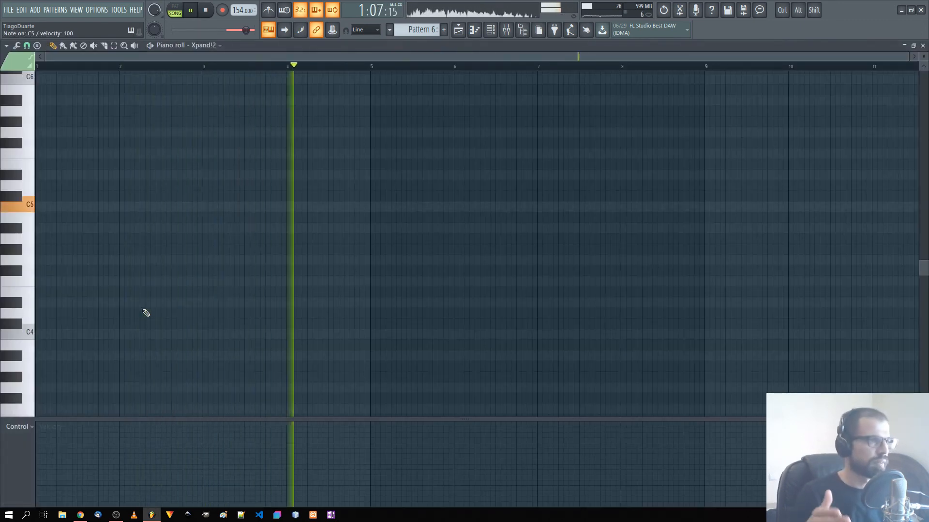
left_click(65, 213)
left_click_drag(74, 207, 118, 208)
left_click(166, 207)
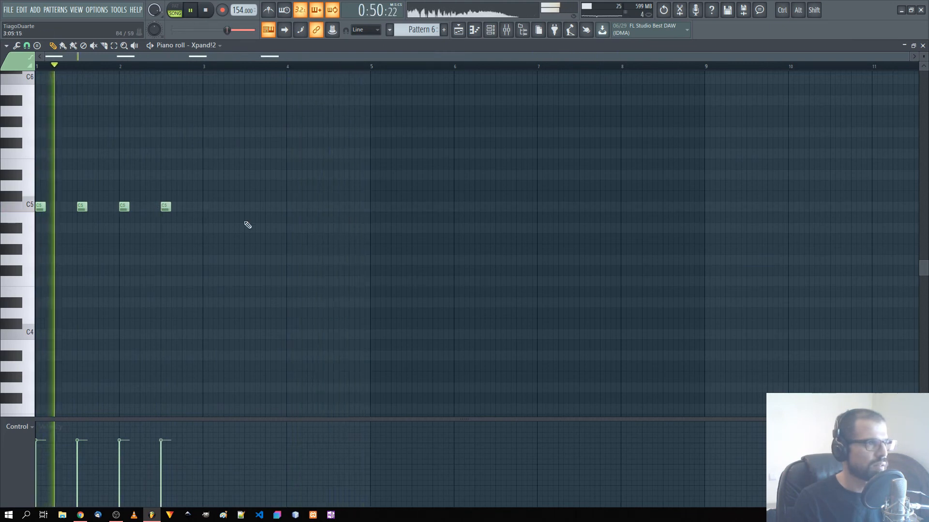
left_click(206, 207)
left_click(227, 206)
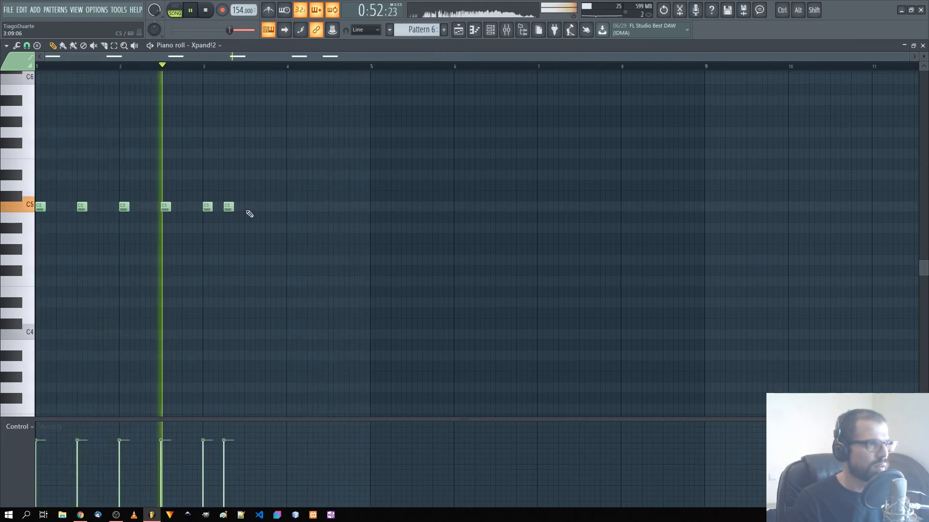
left_click(249, 207)
left_click(270, 207)
Fill bar 4 of the melody with two D#5 notes, three F5 notes and a closing C#5 note
left_click(291, 175)
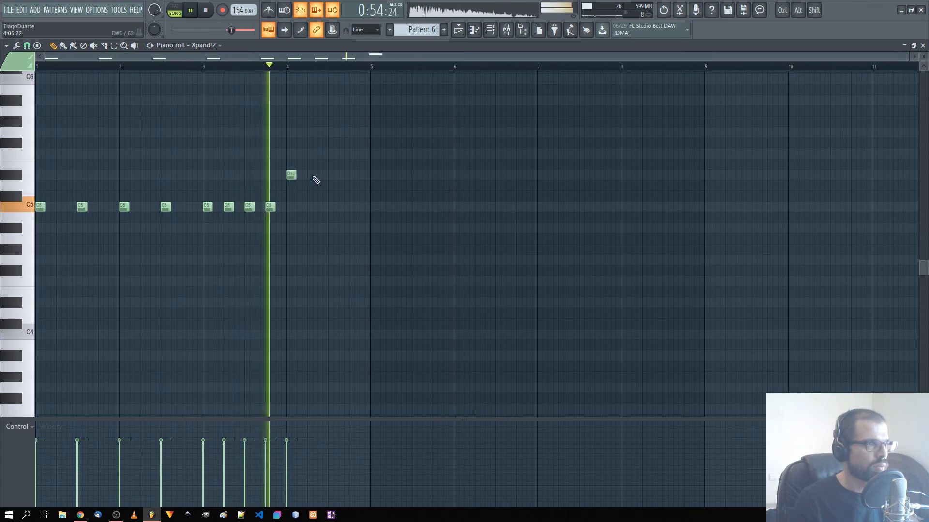
left_click(312, 175)
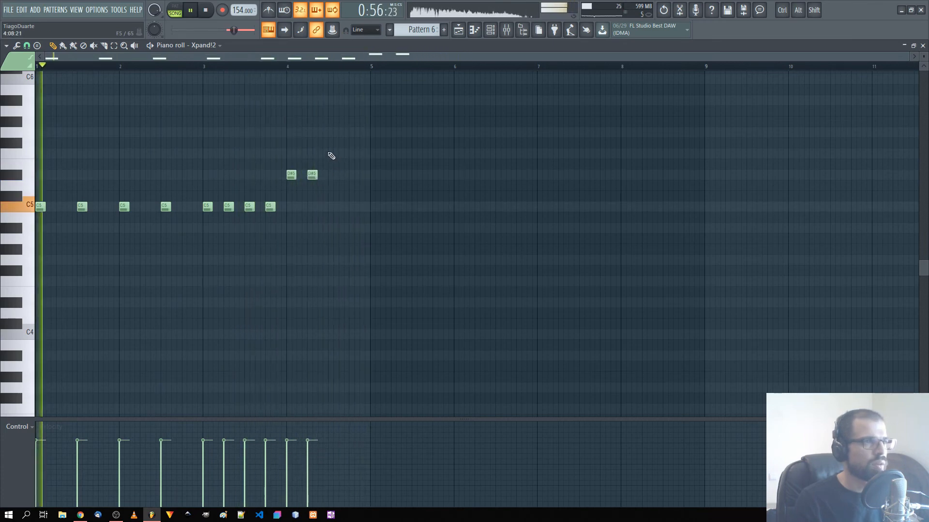
left_click(333, 154)
left_click(354, 153)
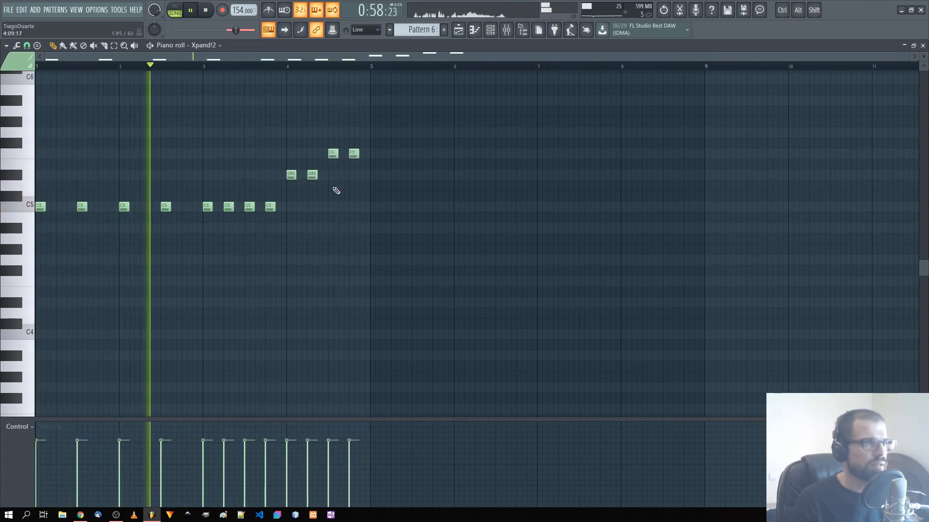
left_click(344, 154)
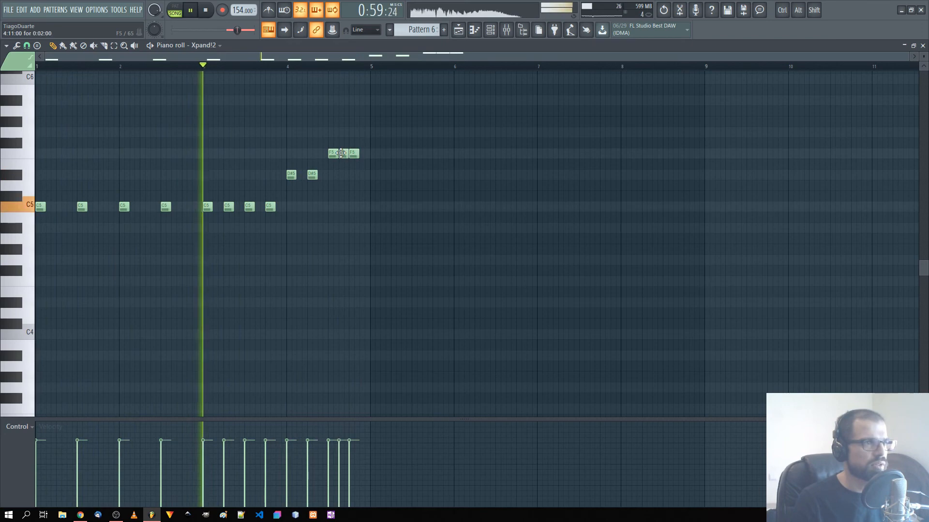
left_click(362, 196)
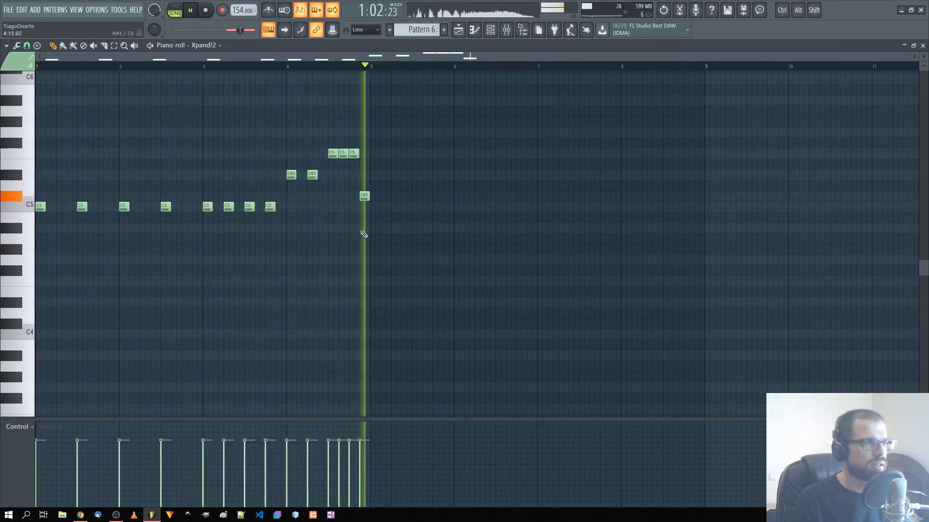
Shorten the three F5 notes and the closing C#5 note in bar 4 to one step each, and close the piano roll
mouse_move(363, 196)
left_mouse_down()
mouse_move(363, 152)
mouse_move(371, 163)
mouse_move(362, 155)
mouse_move(362, 201)
left_mouse_up()
left_click(363, 213, "ctrl")
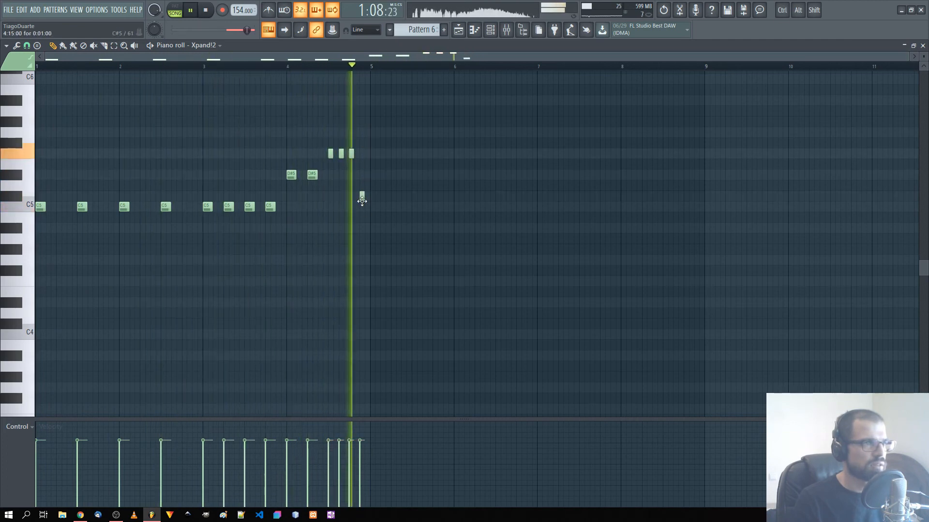
right_click(353, 245, "ctrl")
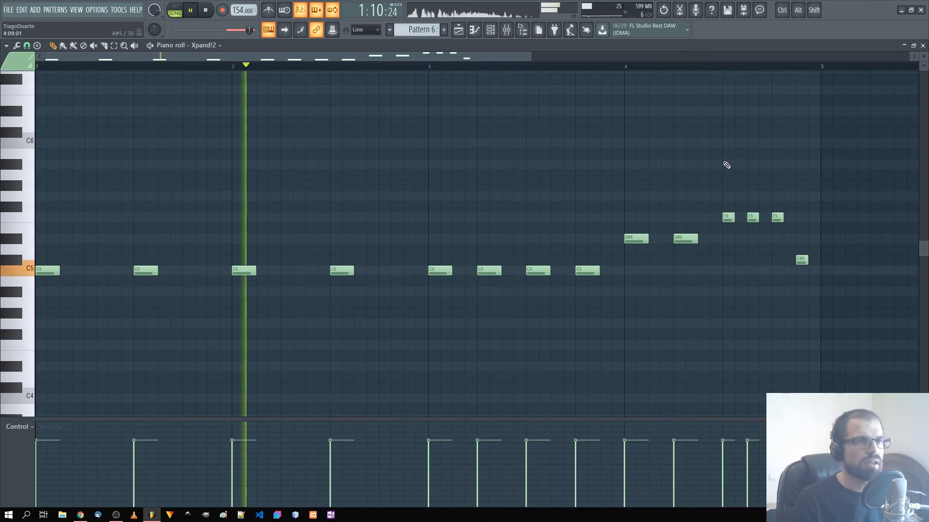
scroll(743, 158, "down", 3)
left_click(922, 45)
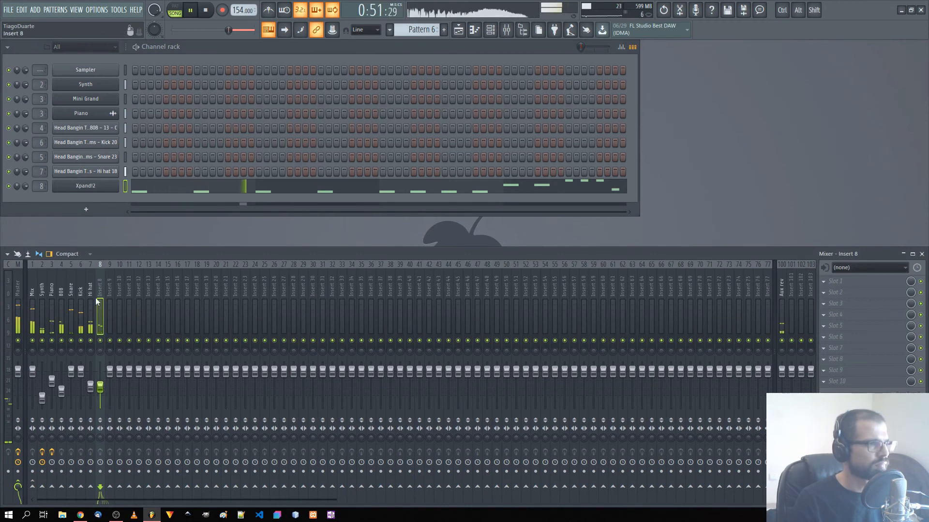
Transpose the whole Xpand!2 melody up one octave so it starts on C6
left_click(216, 185)
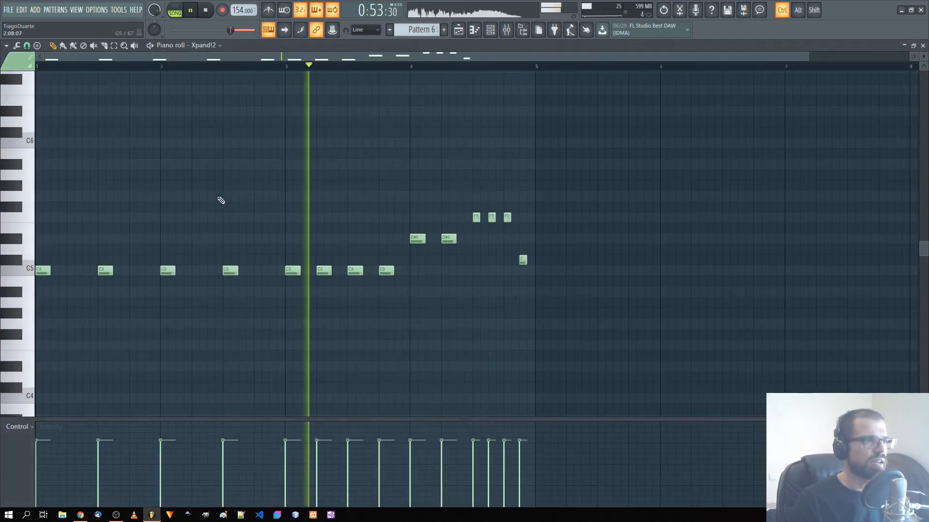
scroll(217, 200, "down", 3)
scroll(305, 303, "up", 3)
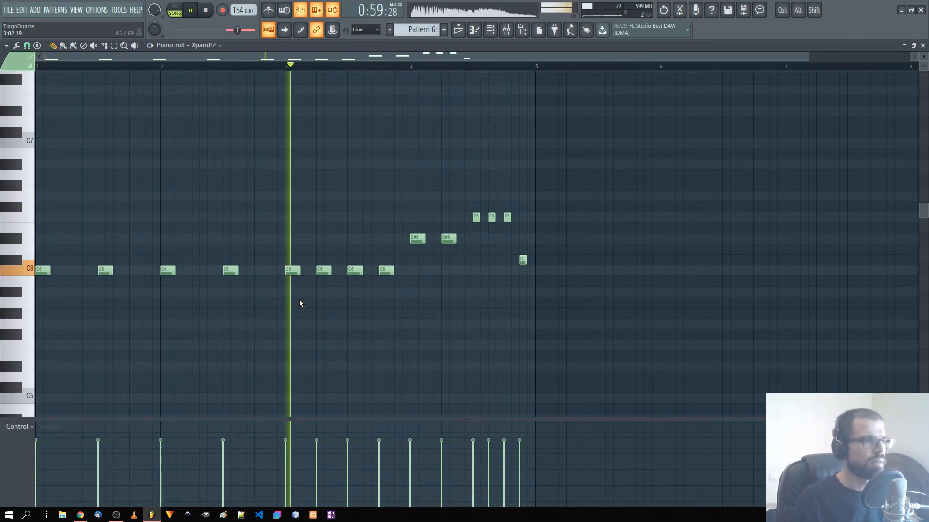
key("Escape")
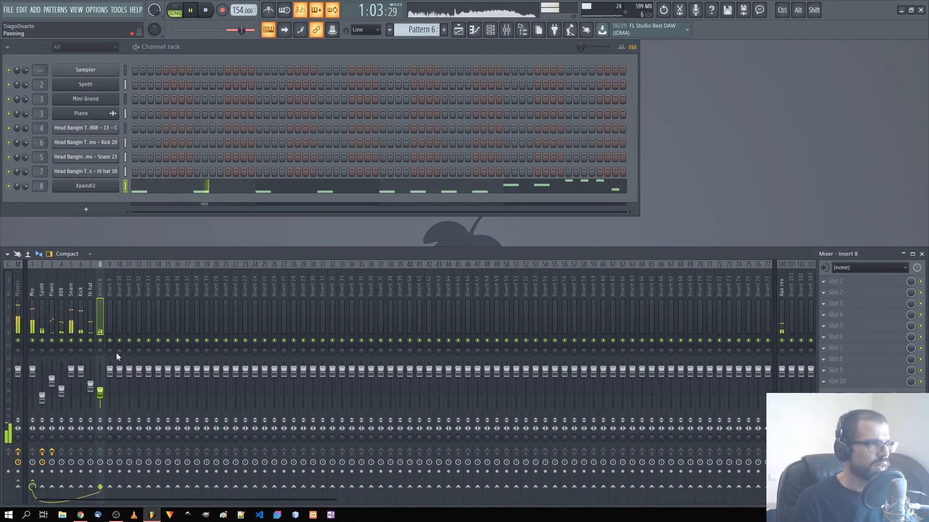
Load Fruity Reeverb 2 into the first effect slot of mixer insert 8 and move its window clear of the channels
left_click(840, 282)
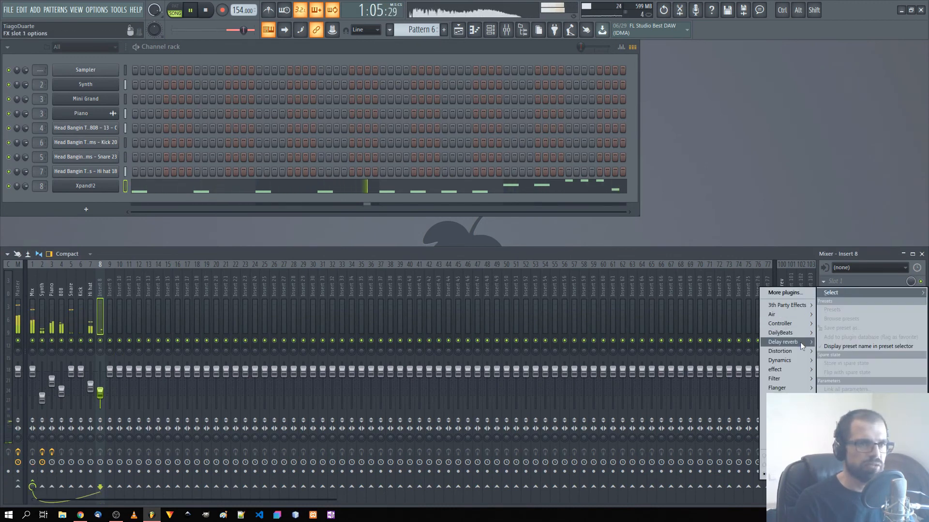
mouse_move(798, 345)
left_click(719, 379)
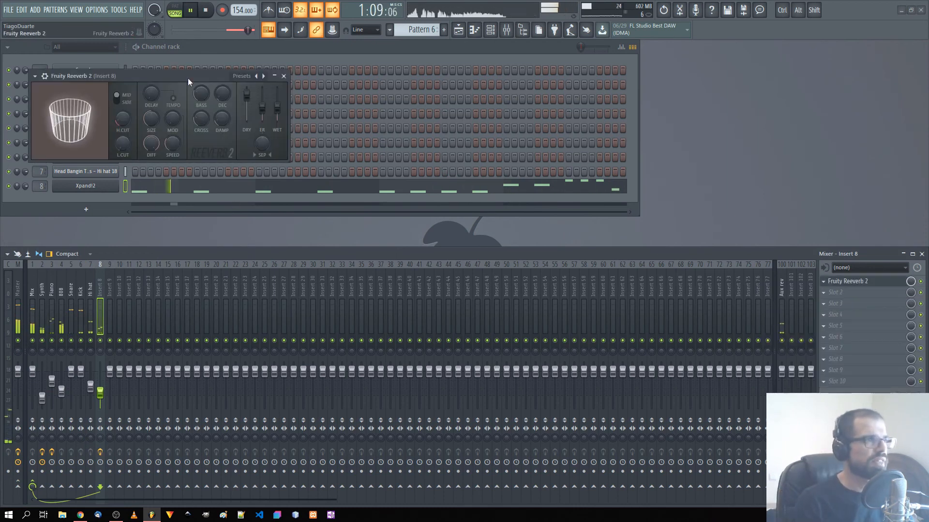
left_click_drag(188, 77, 548, 182)
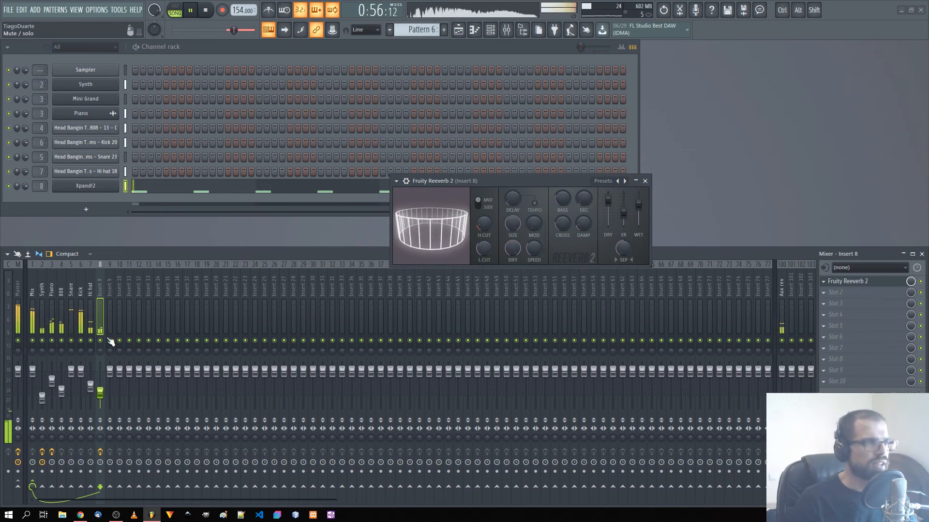
Rename mixer insert 8 as Bells and raise the wet level of its Fruity Reeverb 2
double_click(103, 289)
type("Bel")
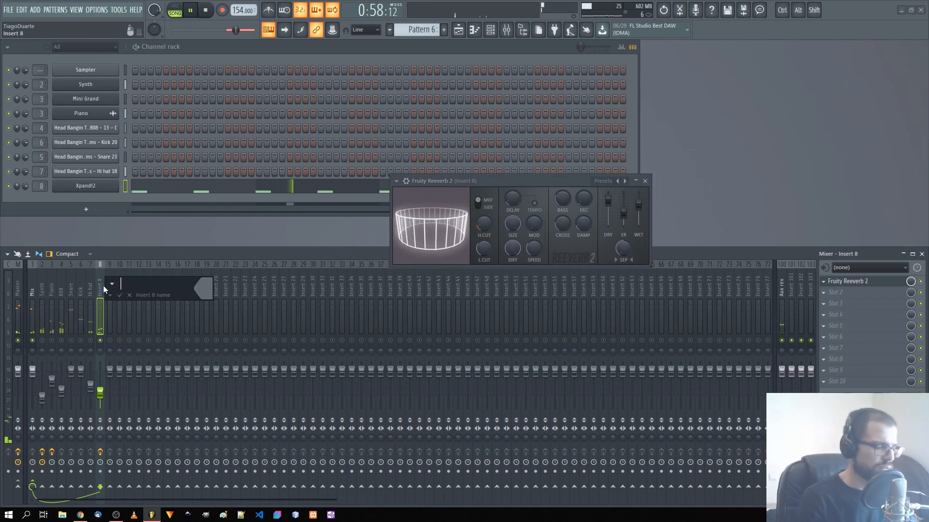
type("l")
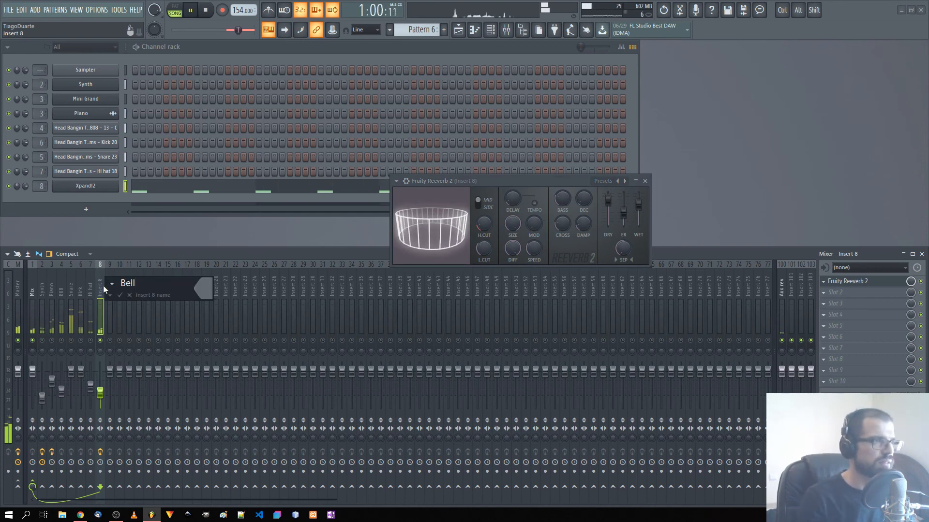
key("Return")
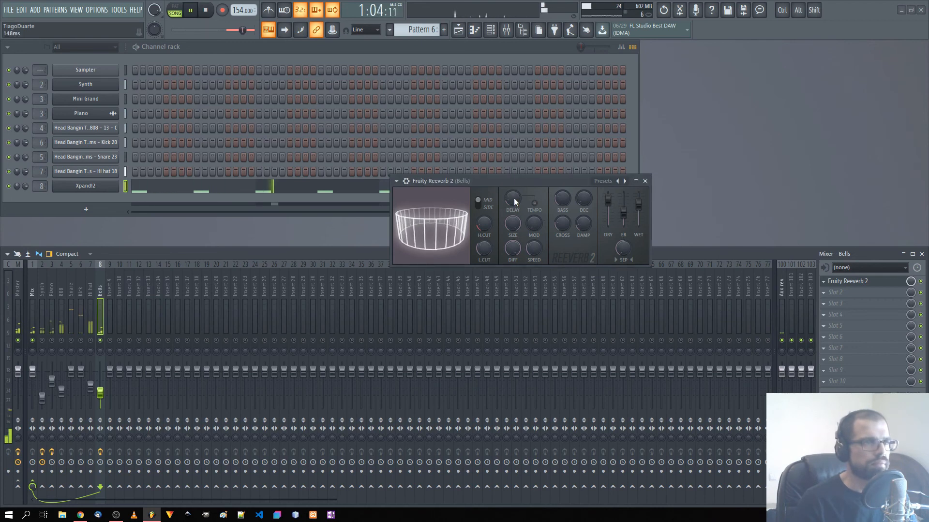
left_click_drag(639, 204, 645, 198)
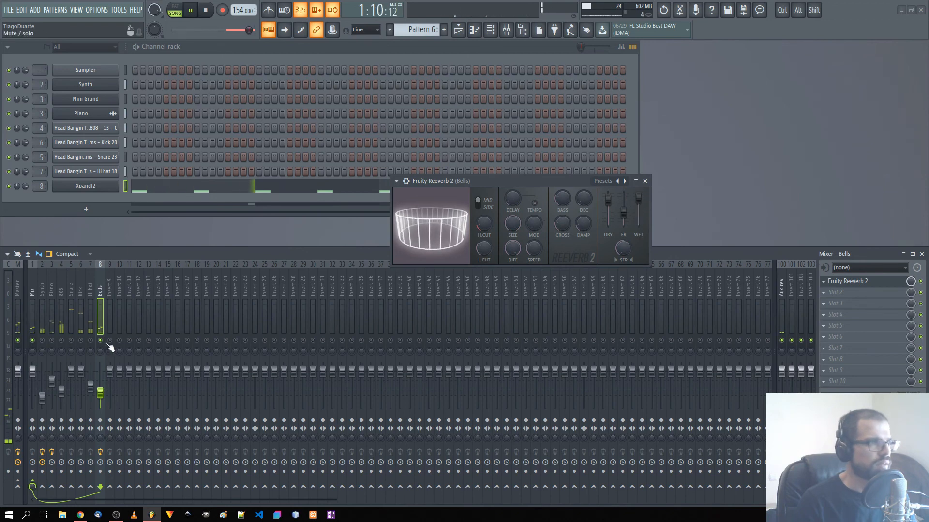
Close the Fruity Reeverb 2 window and rename pattern 6 as Bells
left_click(644, 181)
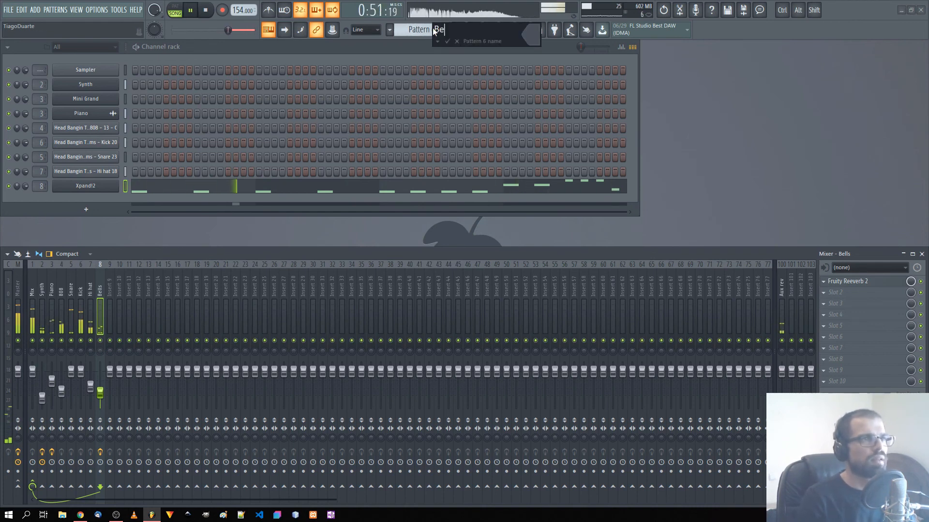
left_click(458, 30)
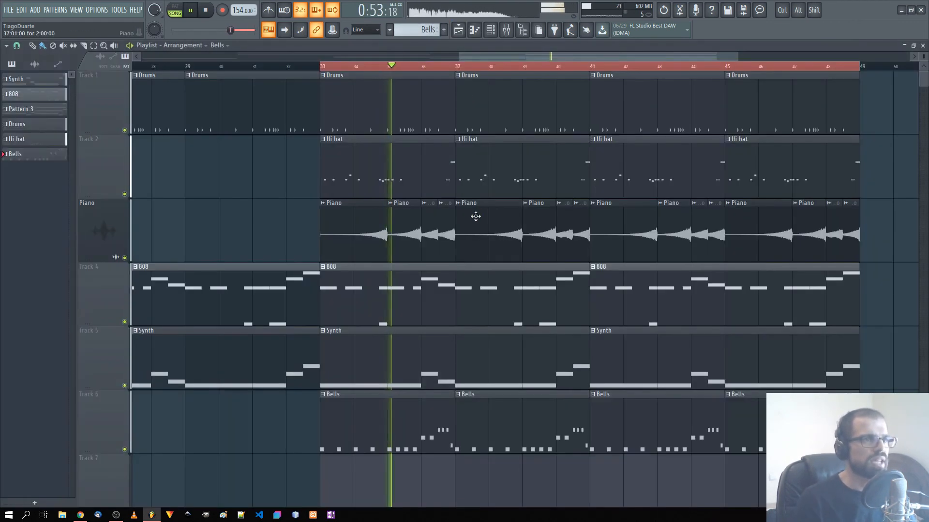
Try a playback range from bar 10 to the end of the arrangement, and stop playback
scroll(473, 232, "down", 3)
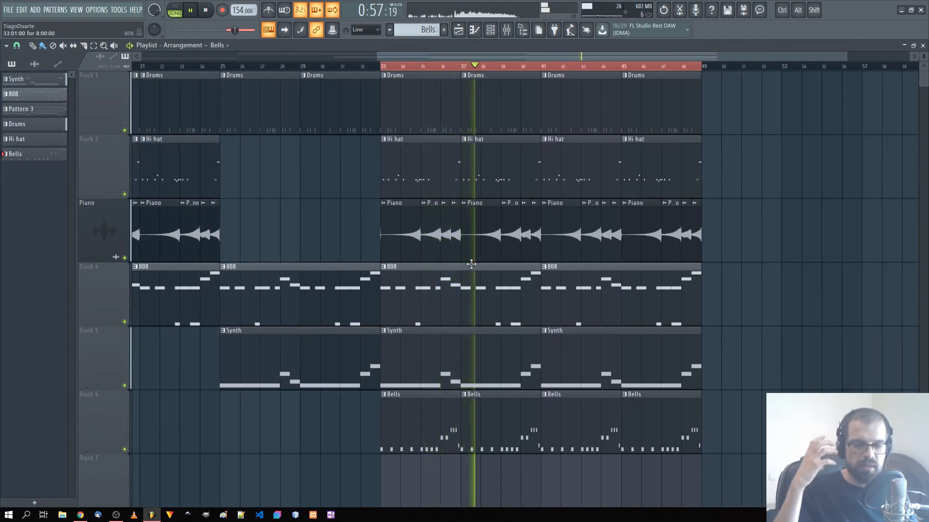
scroll(471, 263, "down", 2)
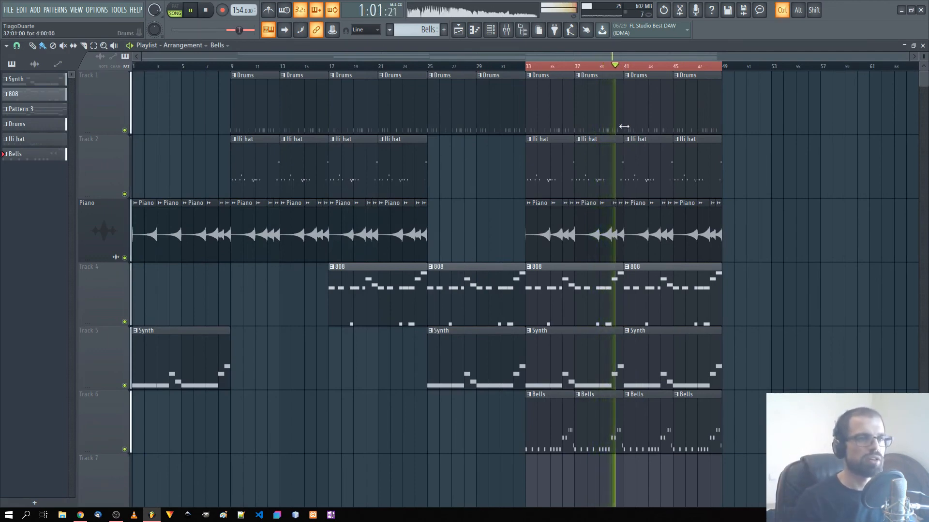
left_click_drag(726, 71, 234, 67)
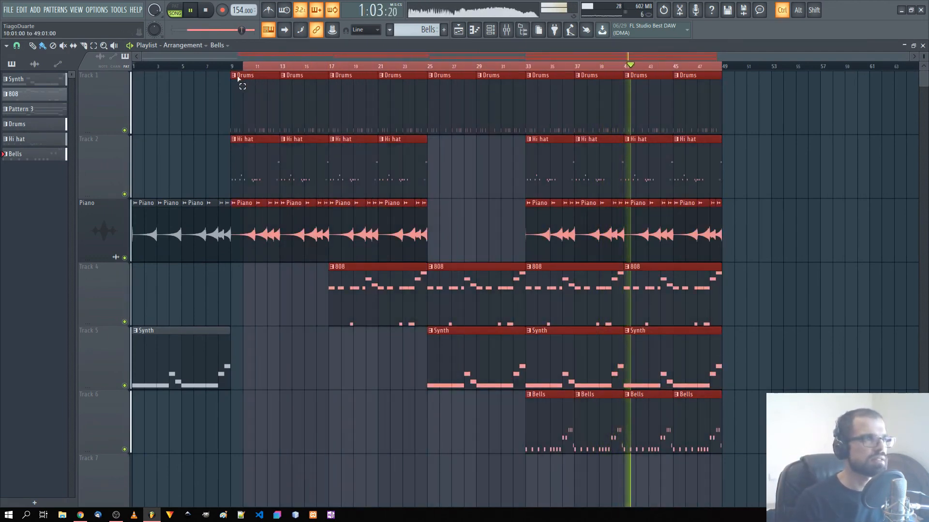
left_click(206, 10)
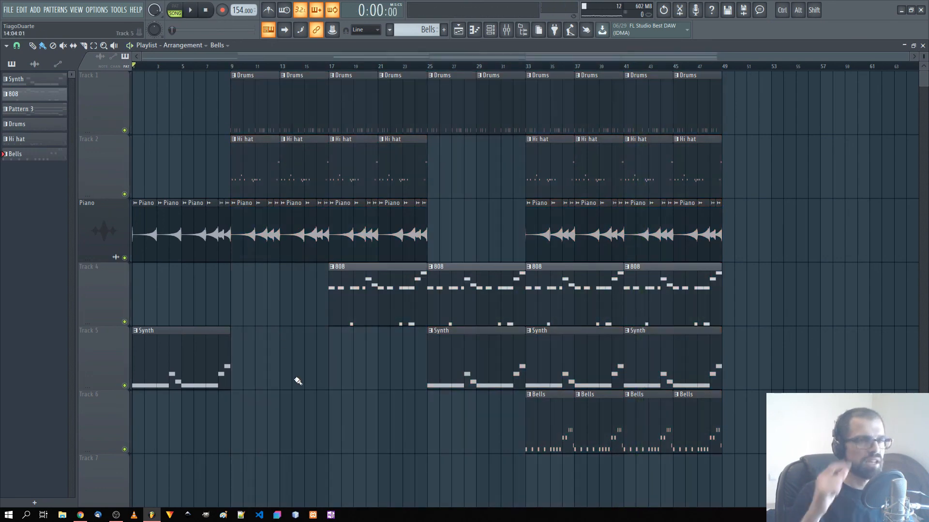
Play the song, set the playback range from bar 9 to bar 49 with the clips deselected, and stop playback
key("space")
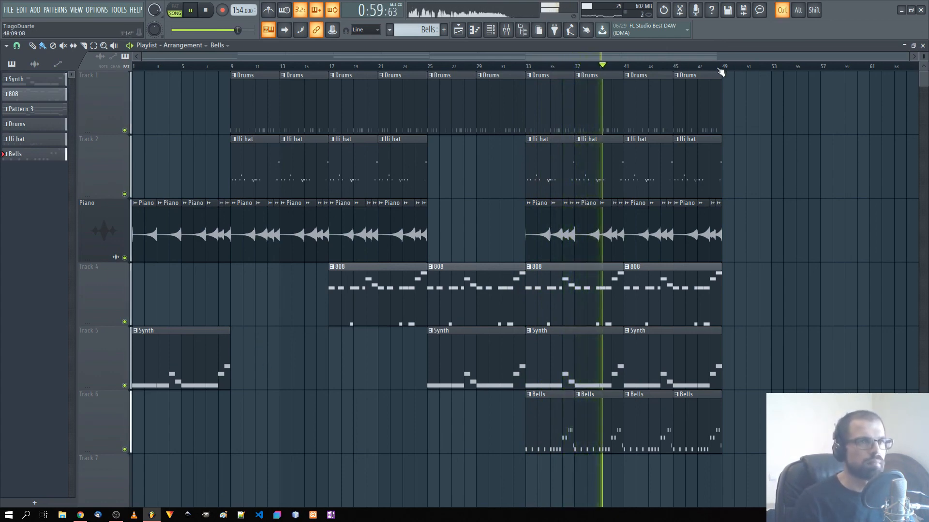
left_click_drag(722, 71, 233, 72)
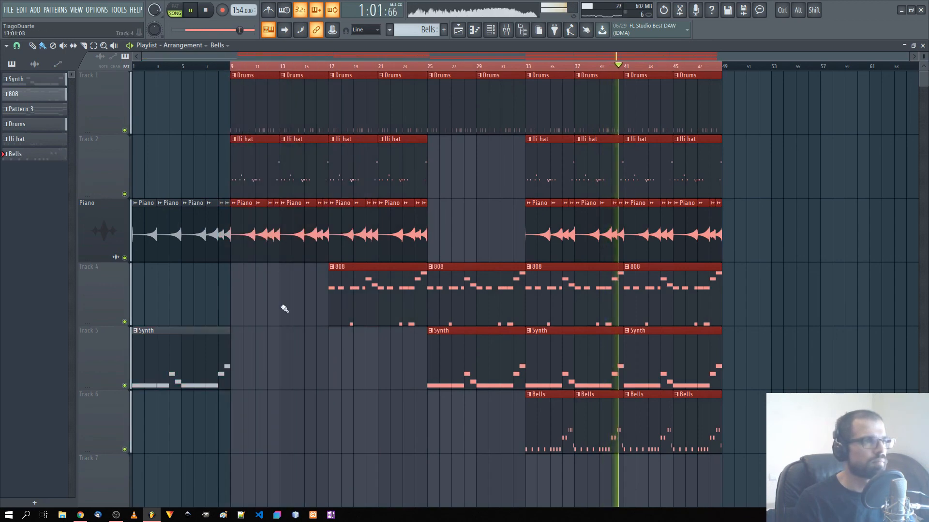
left_click(282, 336)
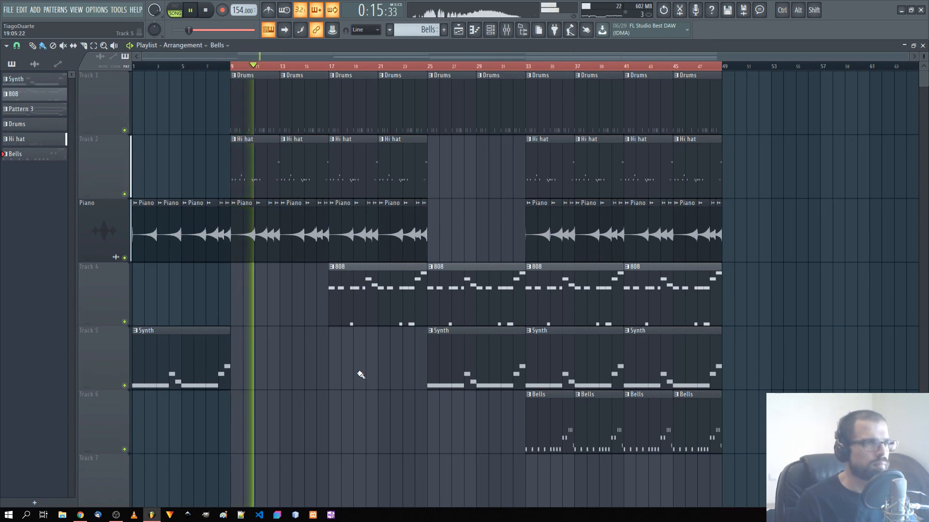
key("space")
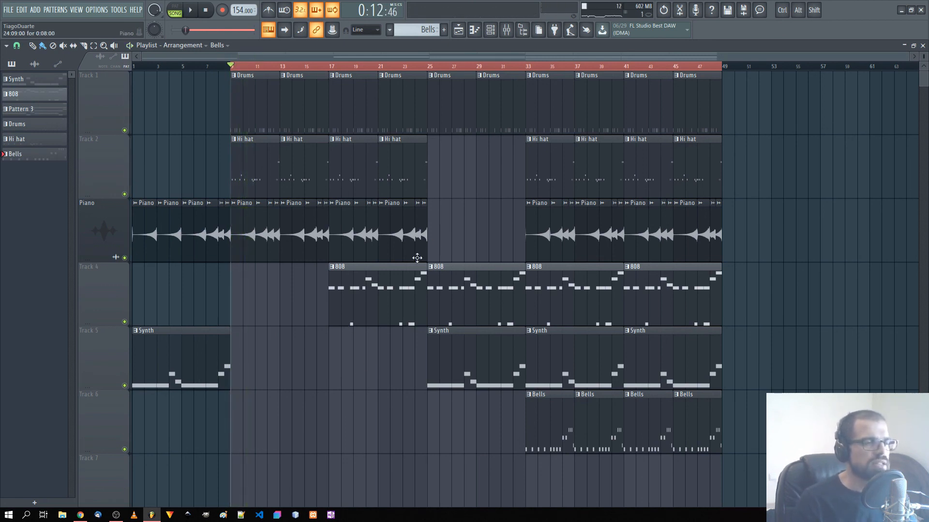
scroll(230, 277, "up", 3)
scroll(535, 346, "left", 1)
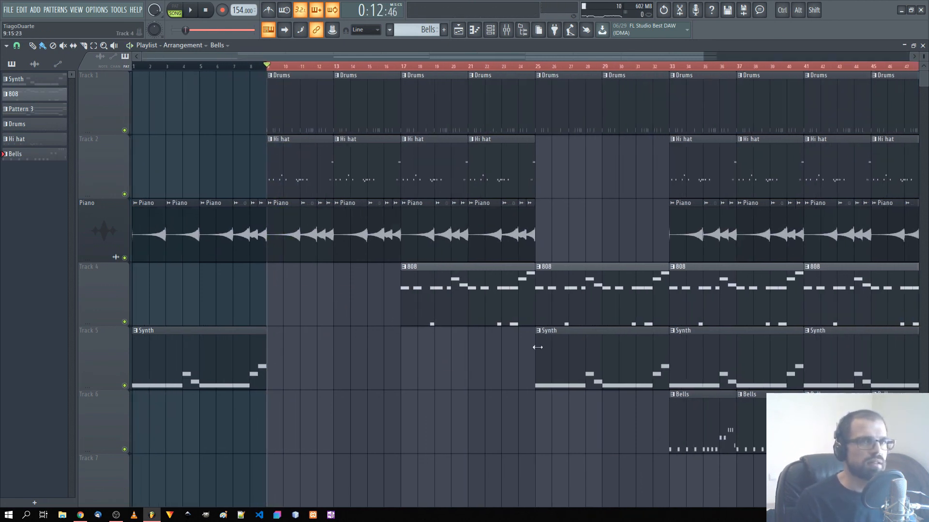
scroll(499, 333, "down", 1)
scroll(317, 317, "up", 4)
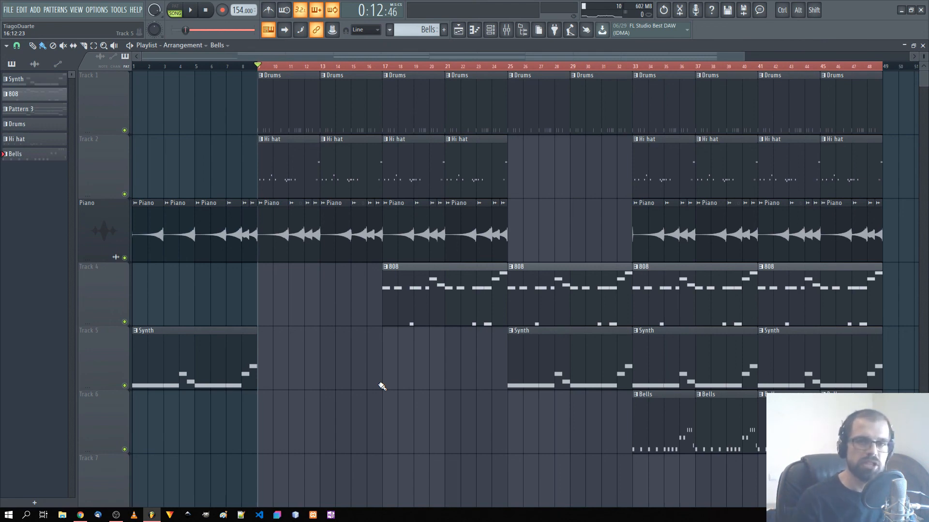
scroll(573, 418, "down", 1, "ctrl")
key("ctrl+a")
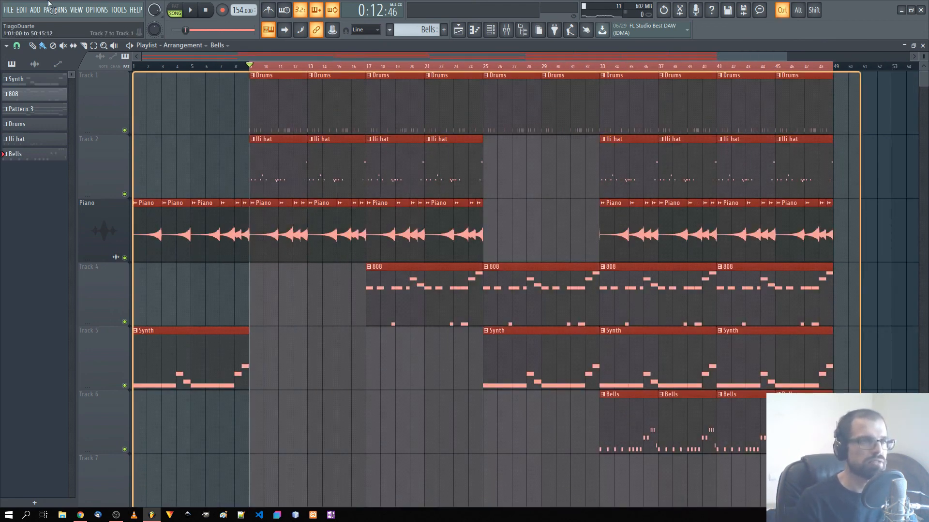
left_click(190, 130)
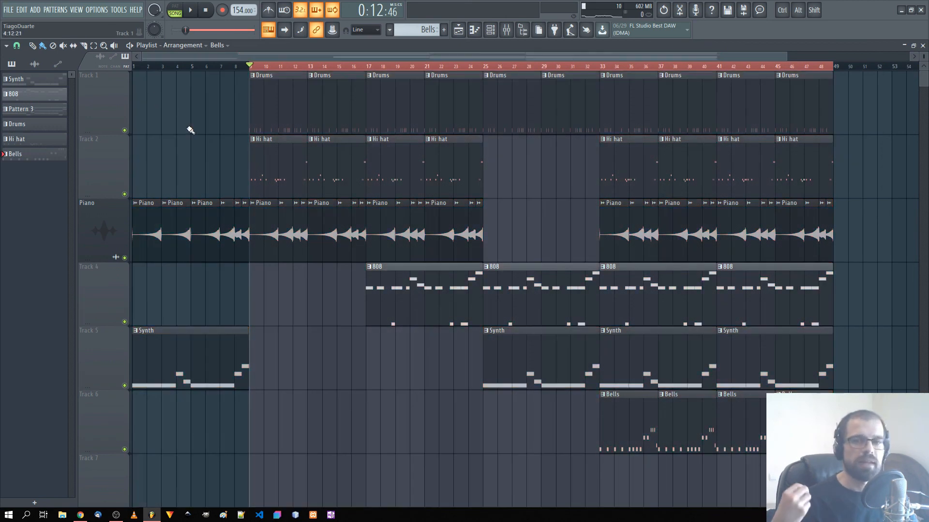